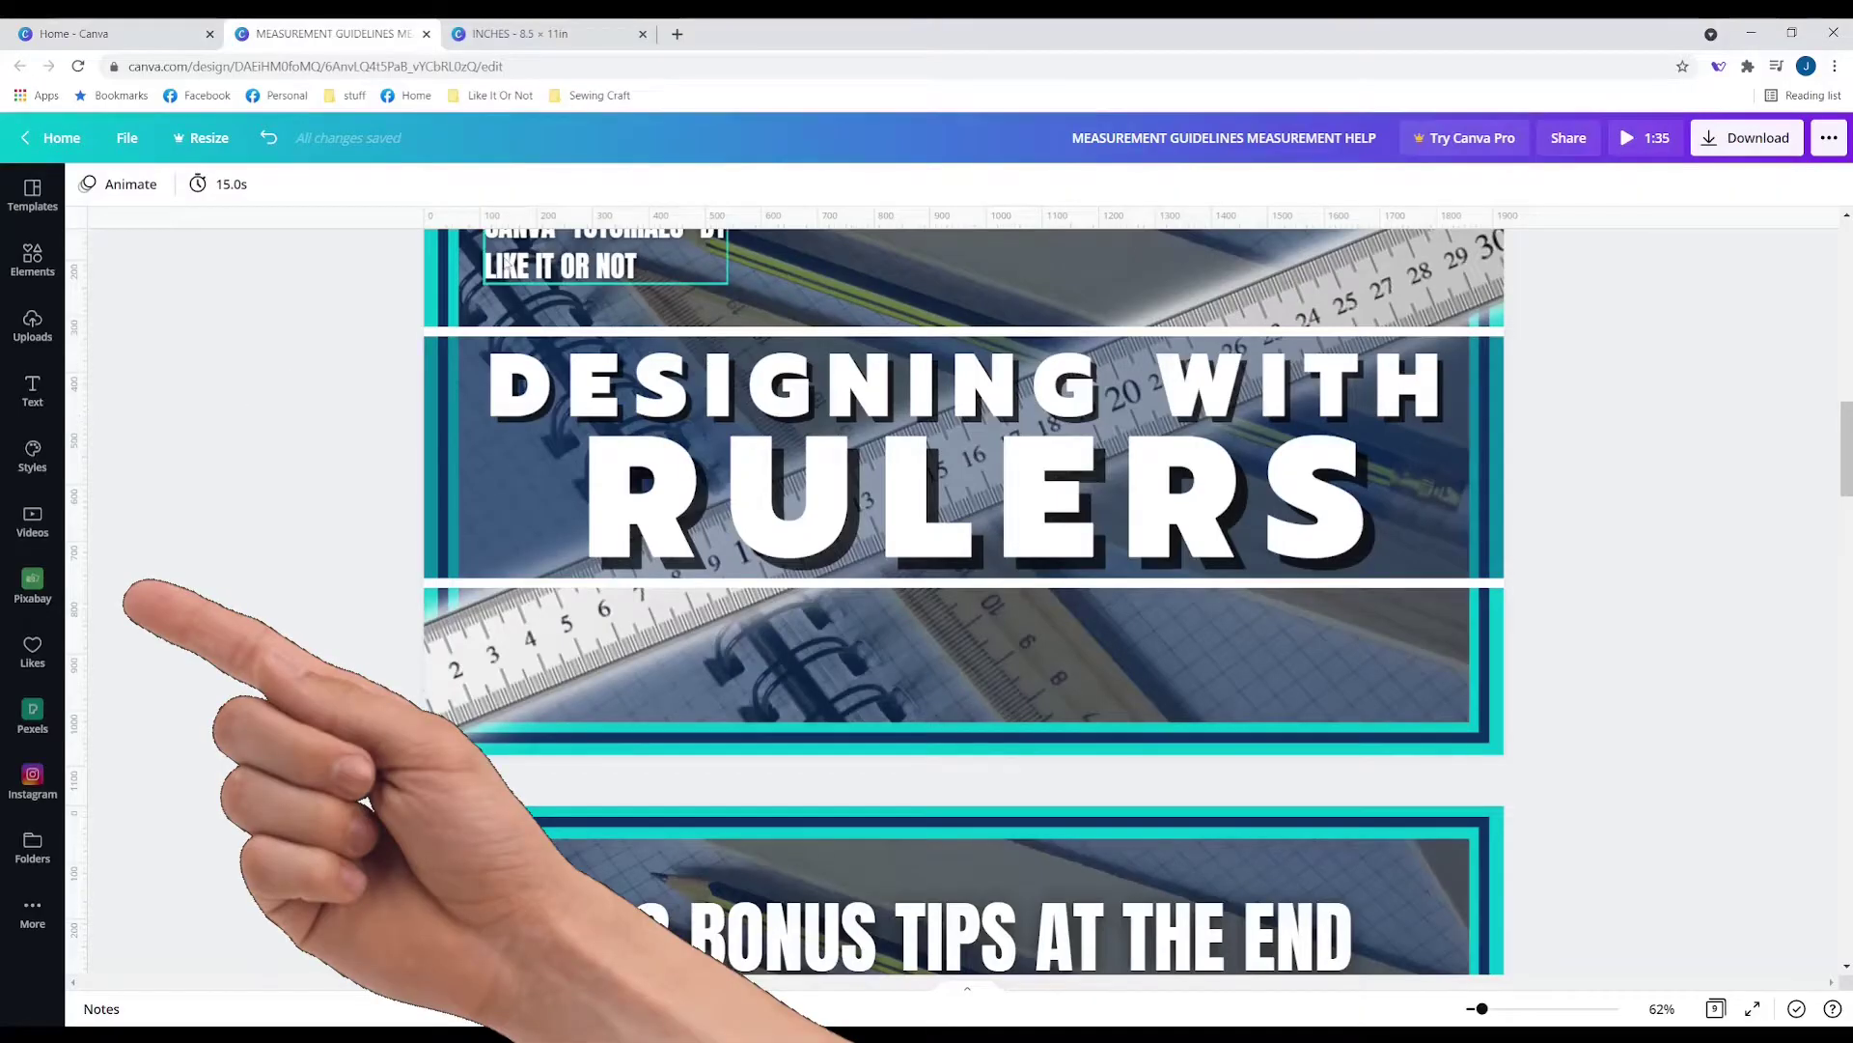
Open the measurement unit choices for a custom-size design, and inspect the inch ruler along the SHOW INCHES page.
click(109, 27)
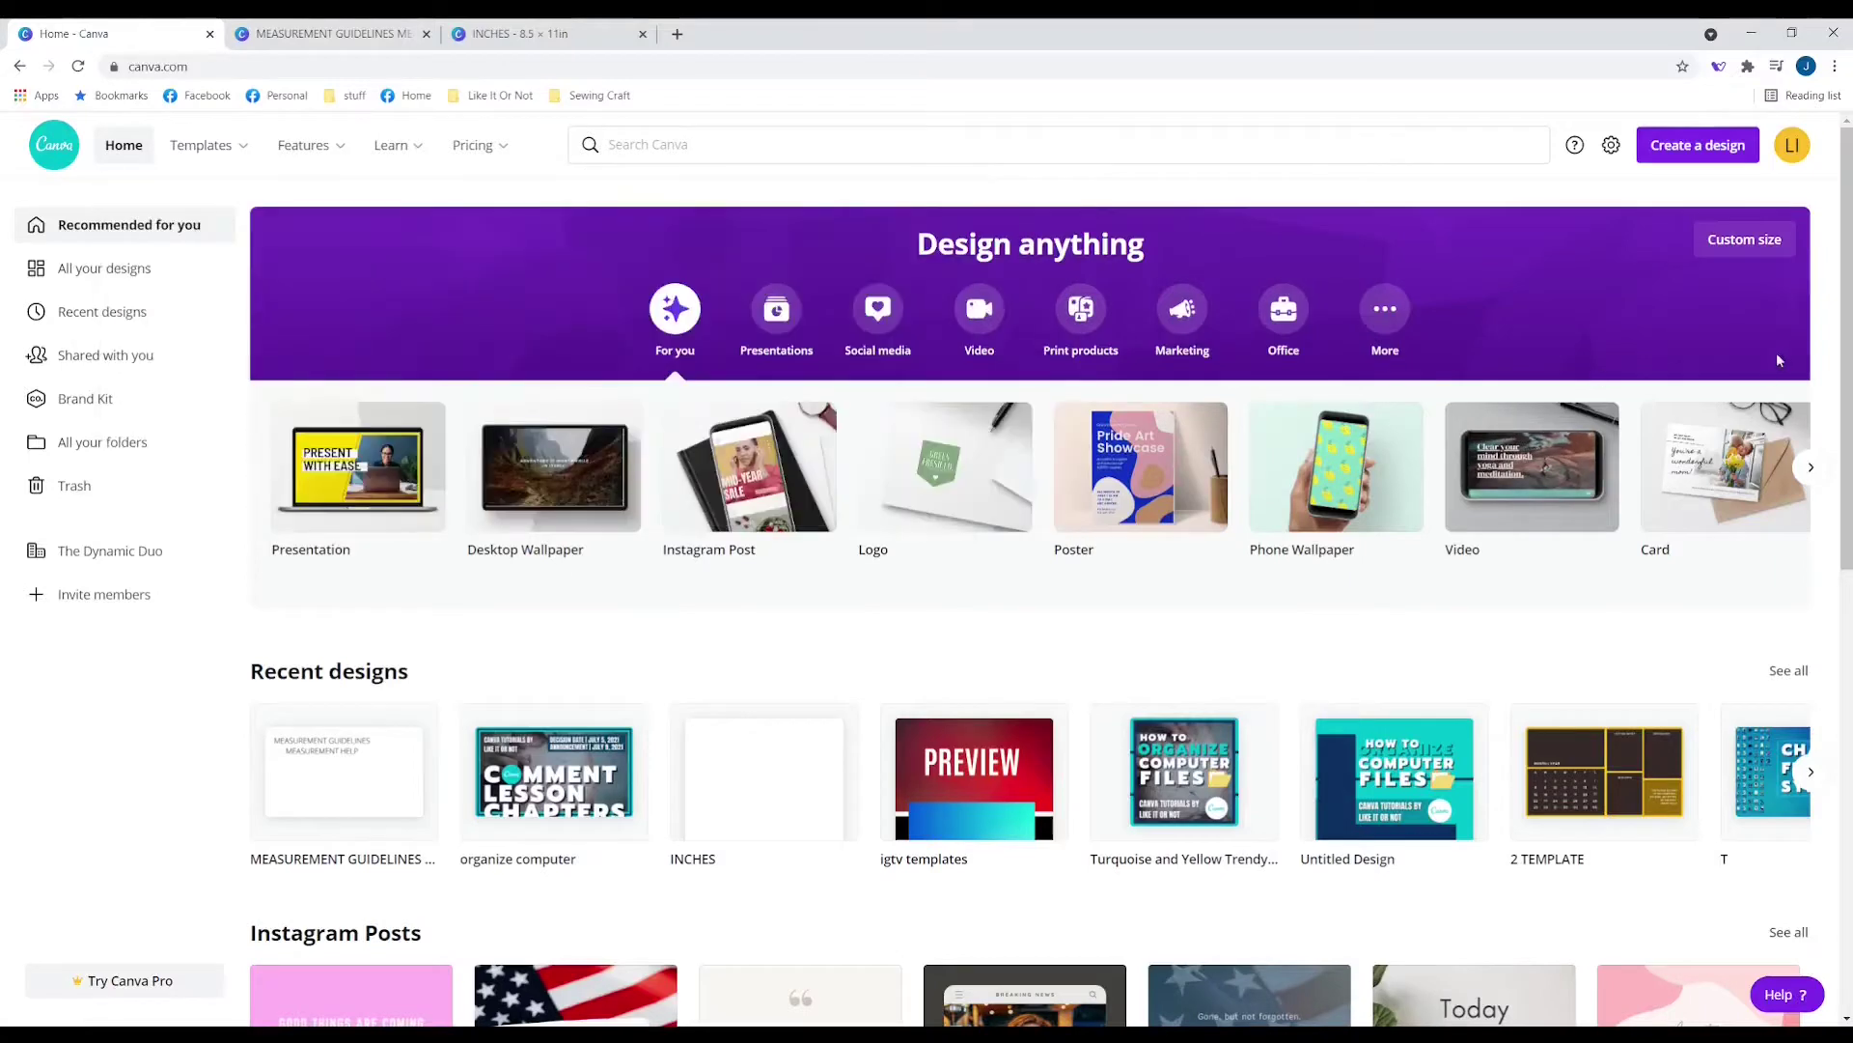
click(1760, 253)
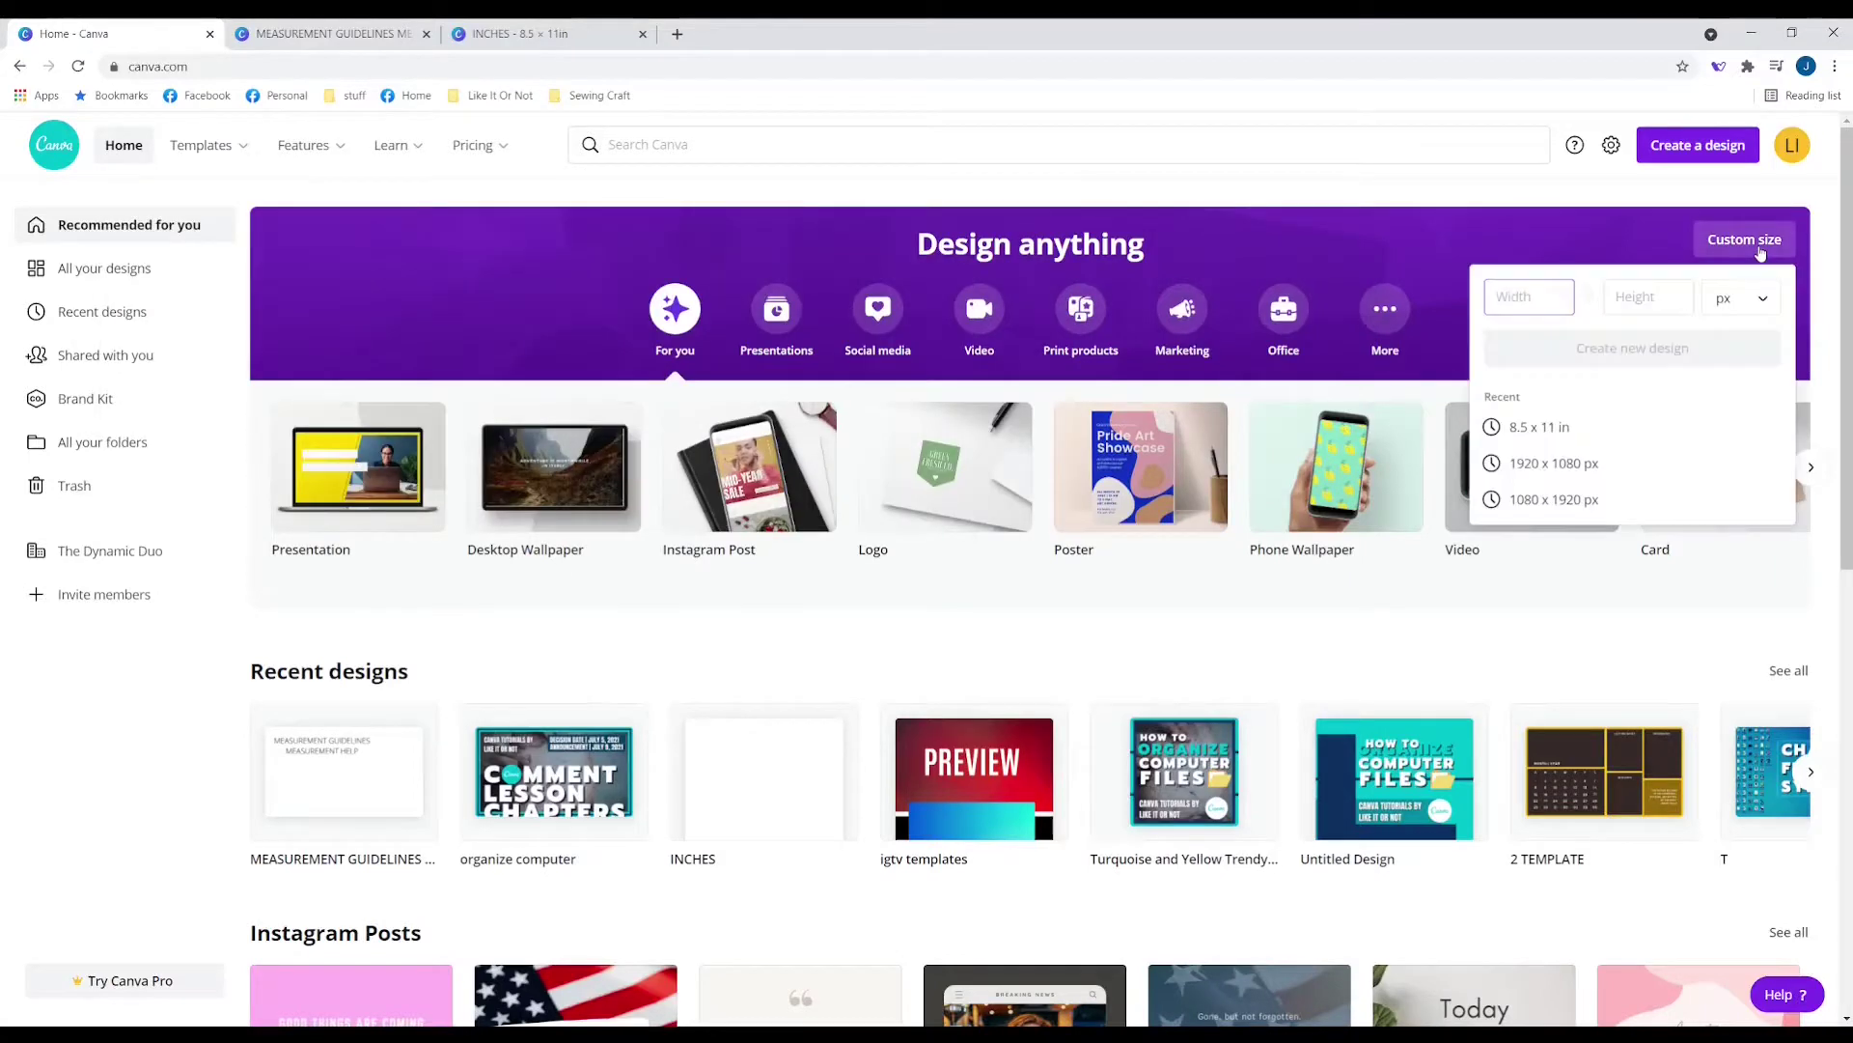
click(1776, 295)
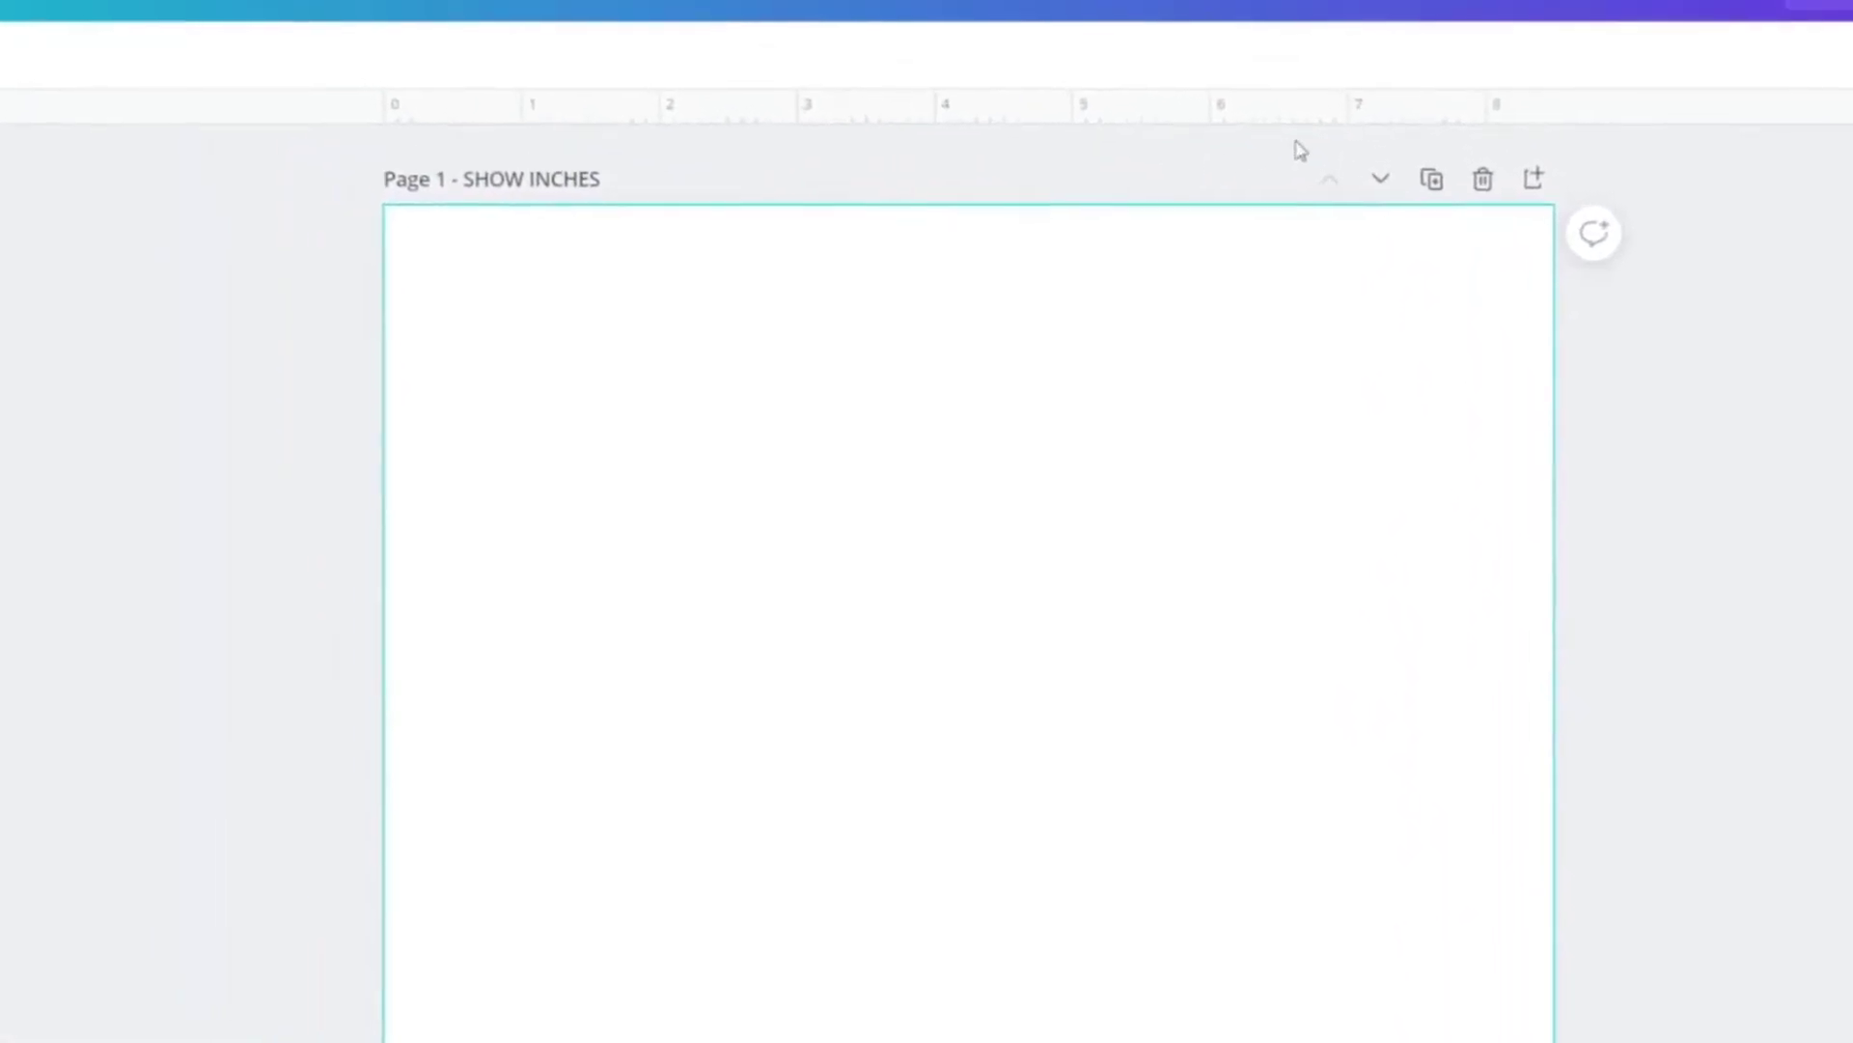
scroll(968, 579, down, 1)
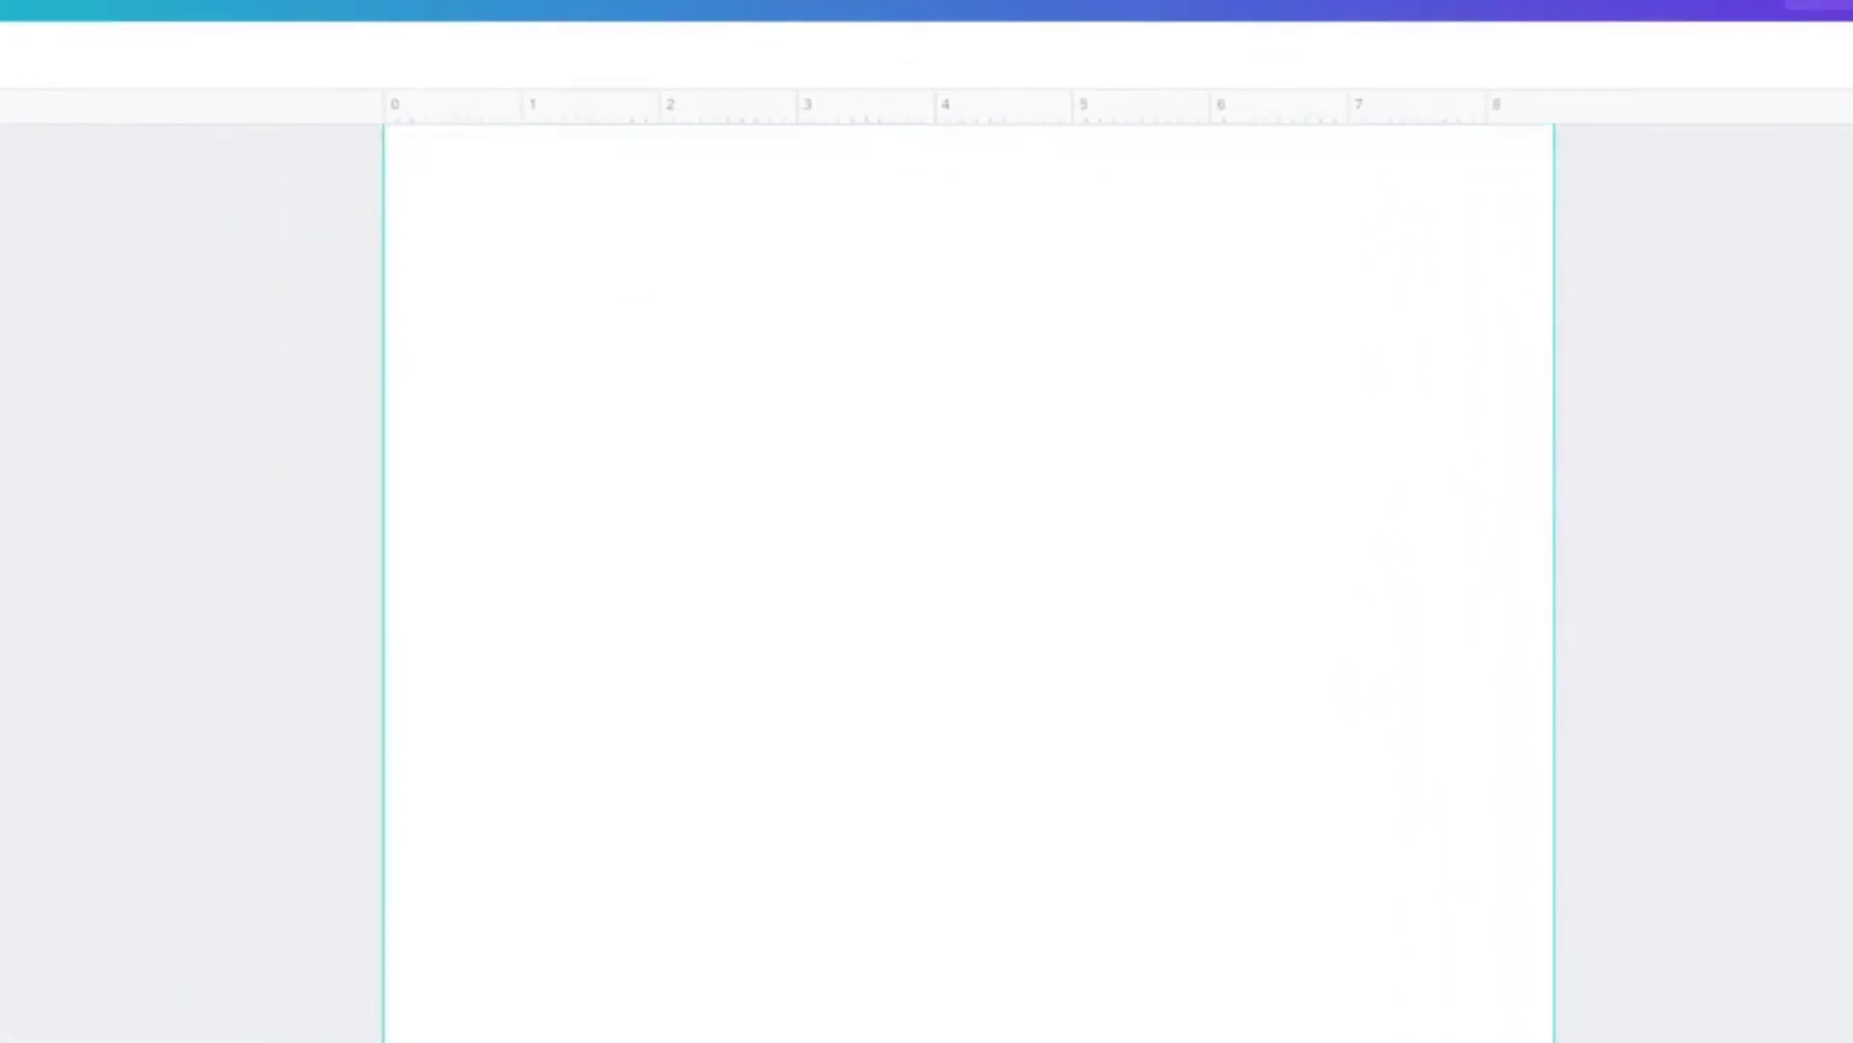
scroll(968, 579, down, 8)
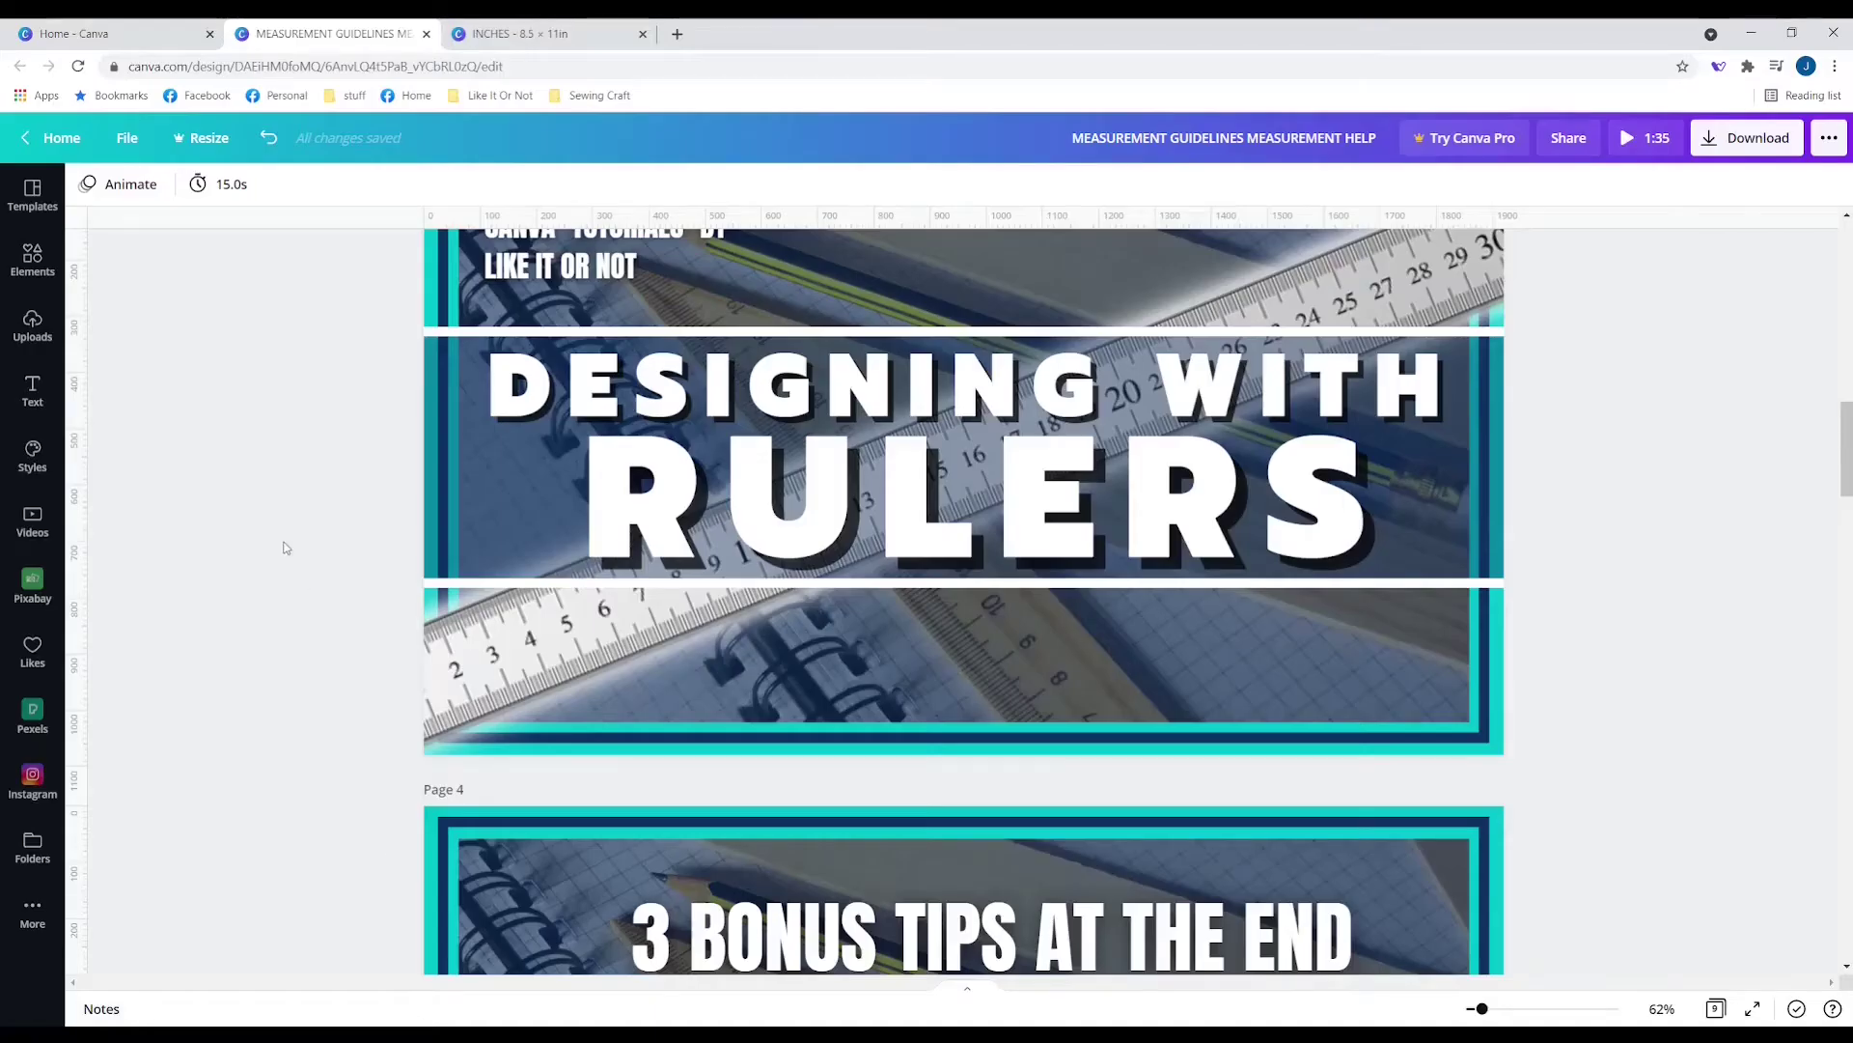
Check the Show rulers setting of the measurement guidelines design, and toggle the rulers off and on several times.
click(130, 137)
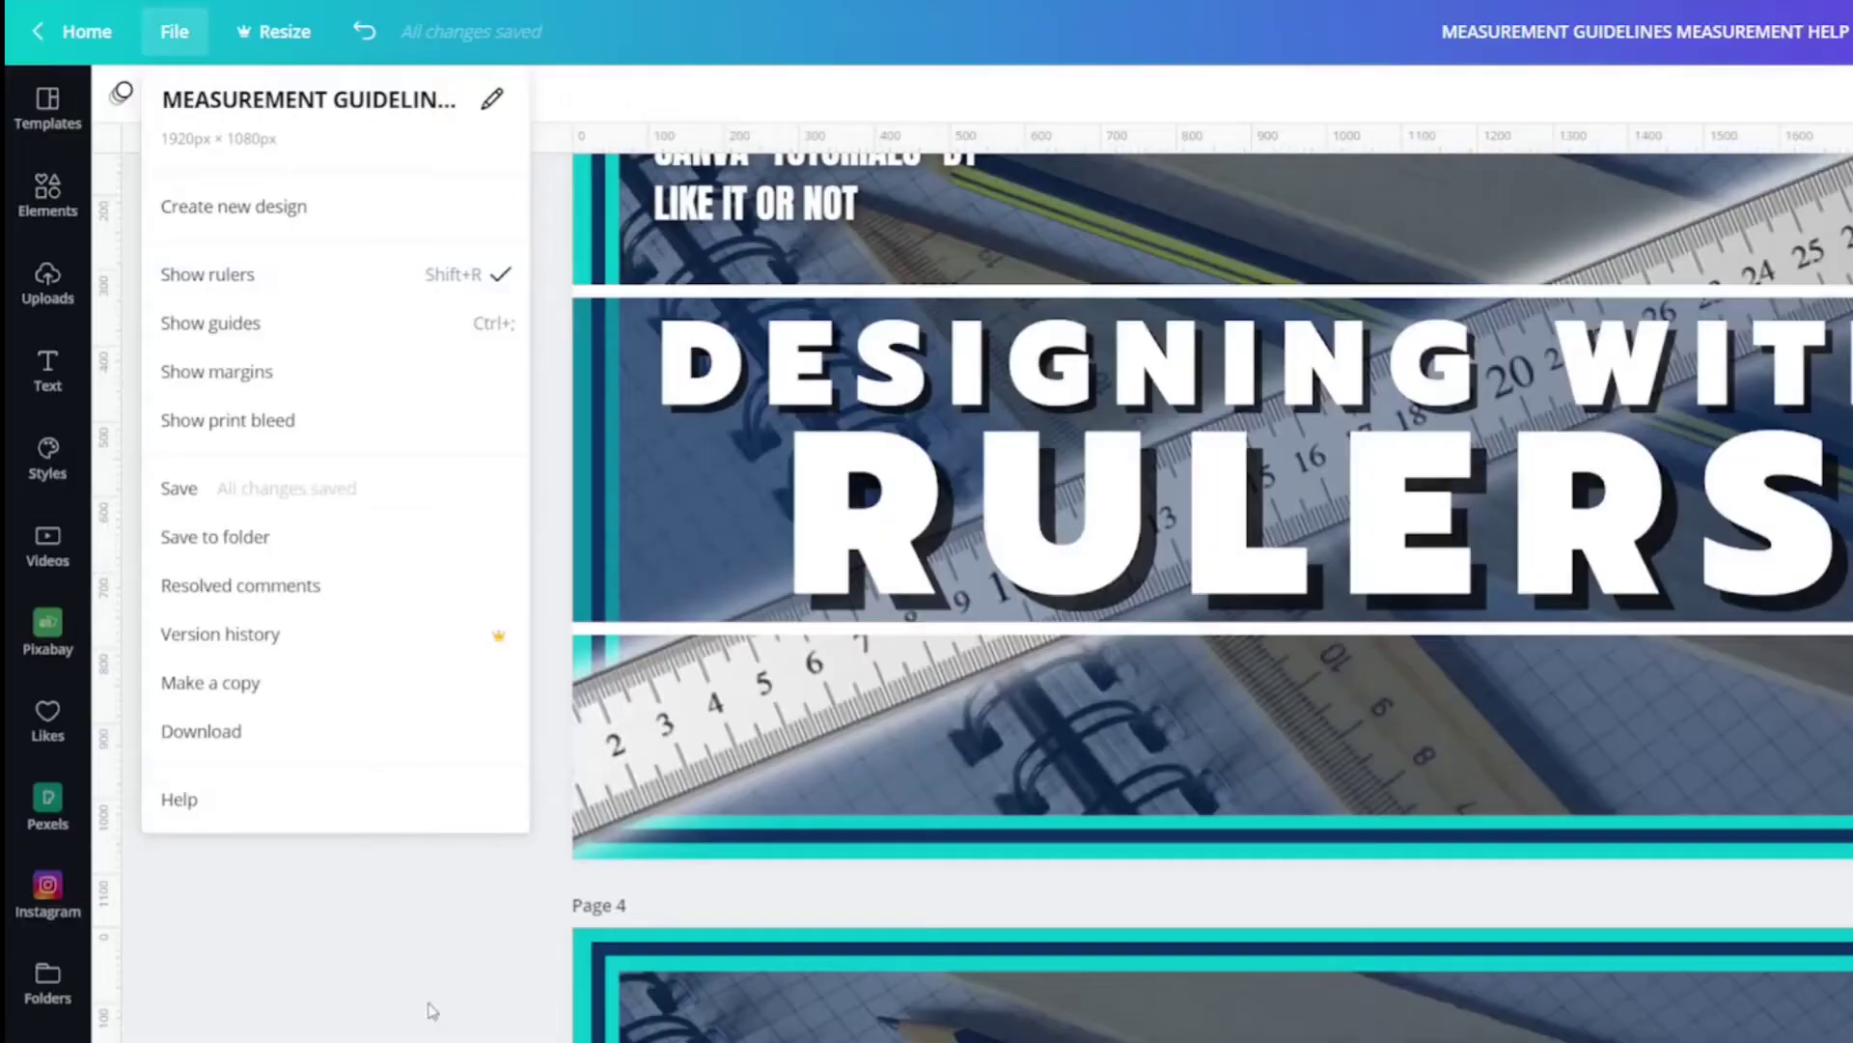
click(319, 868)
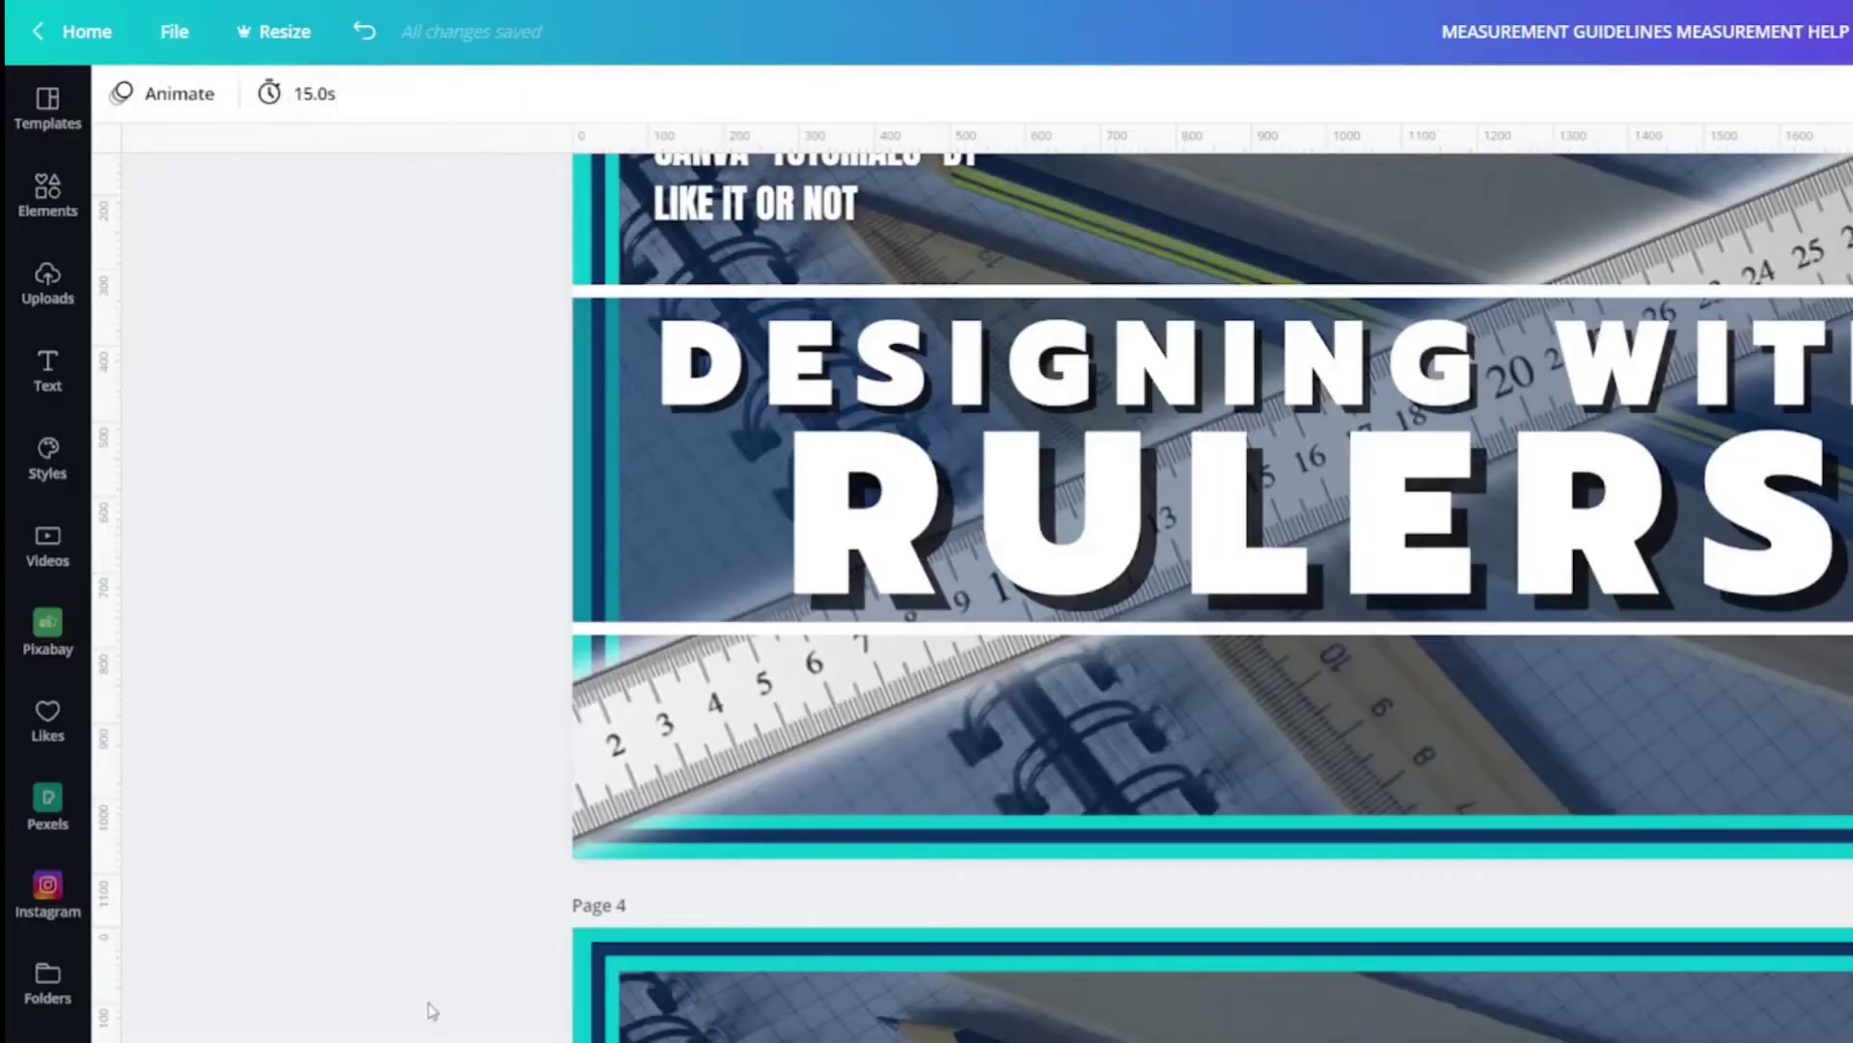
key(shift+r)
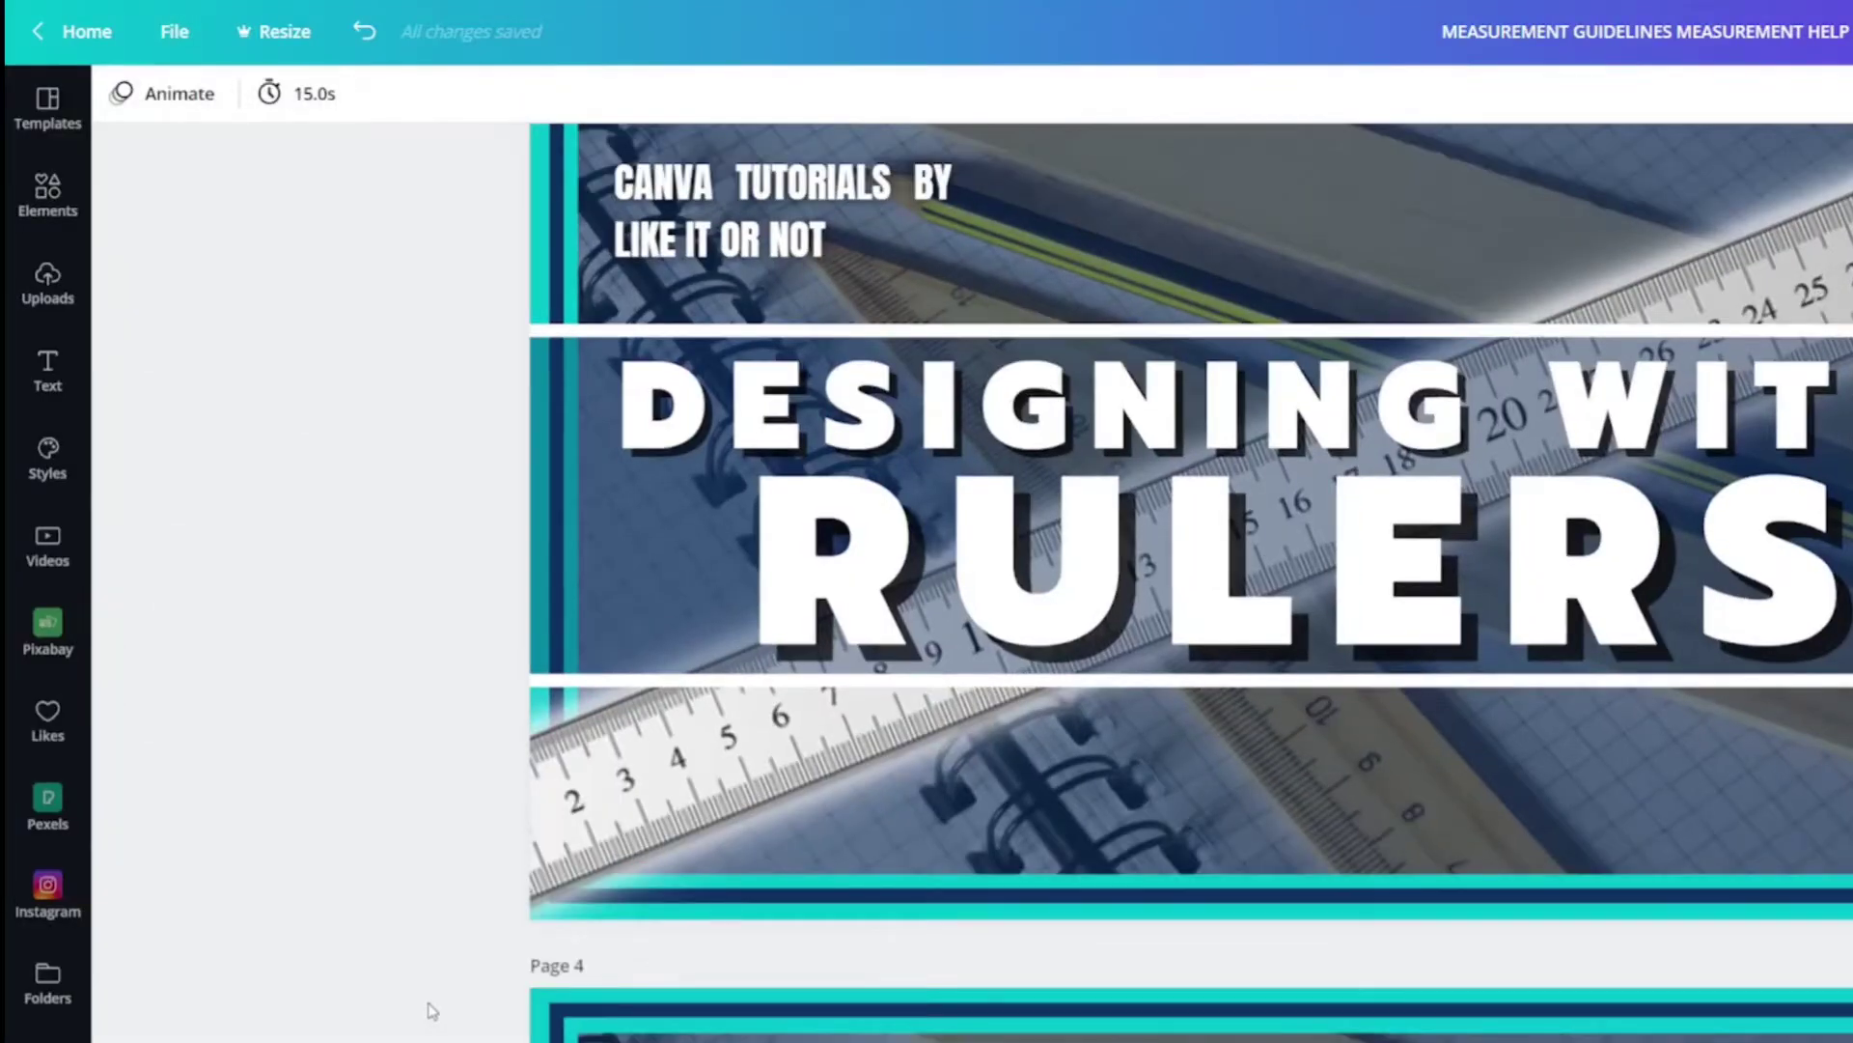
key(shift+r)
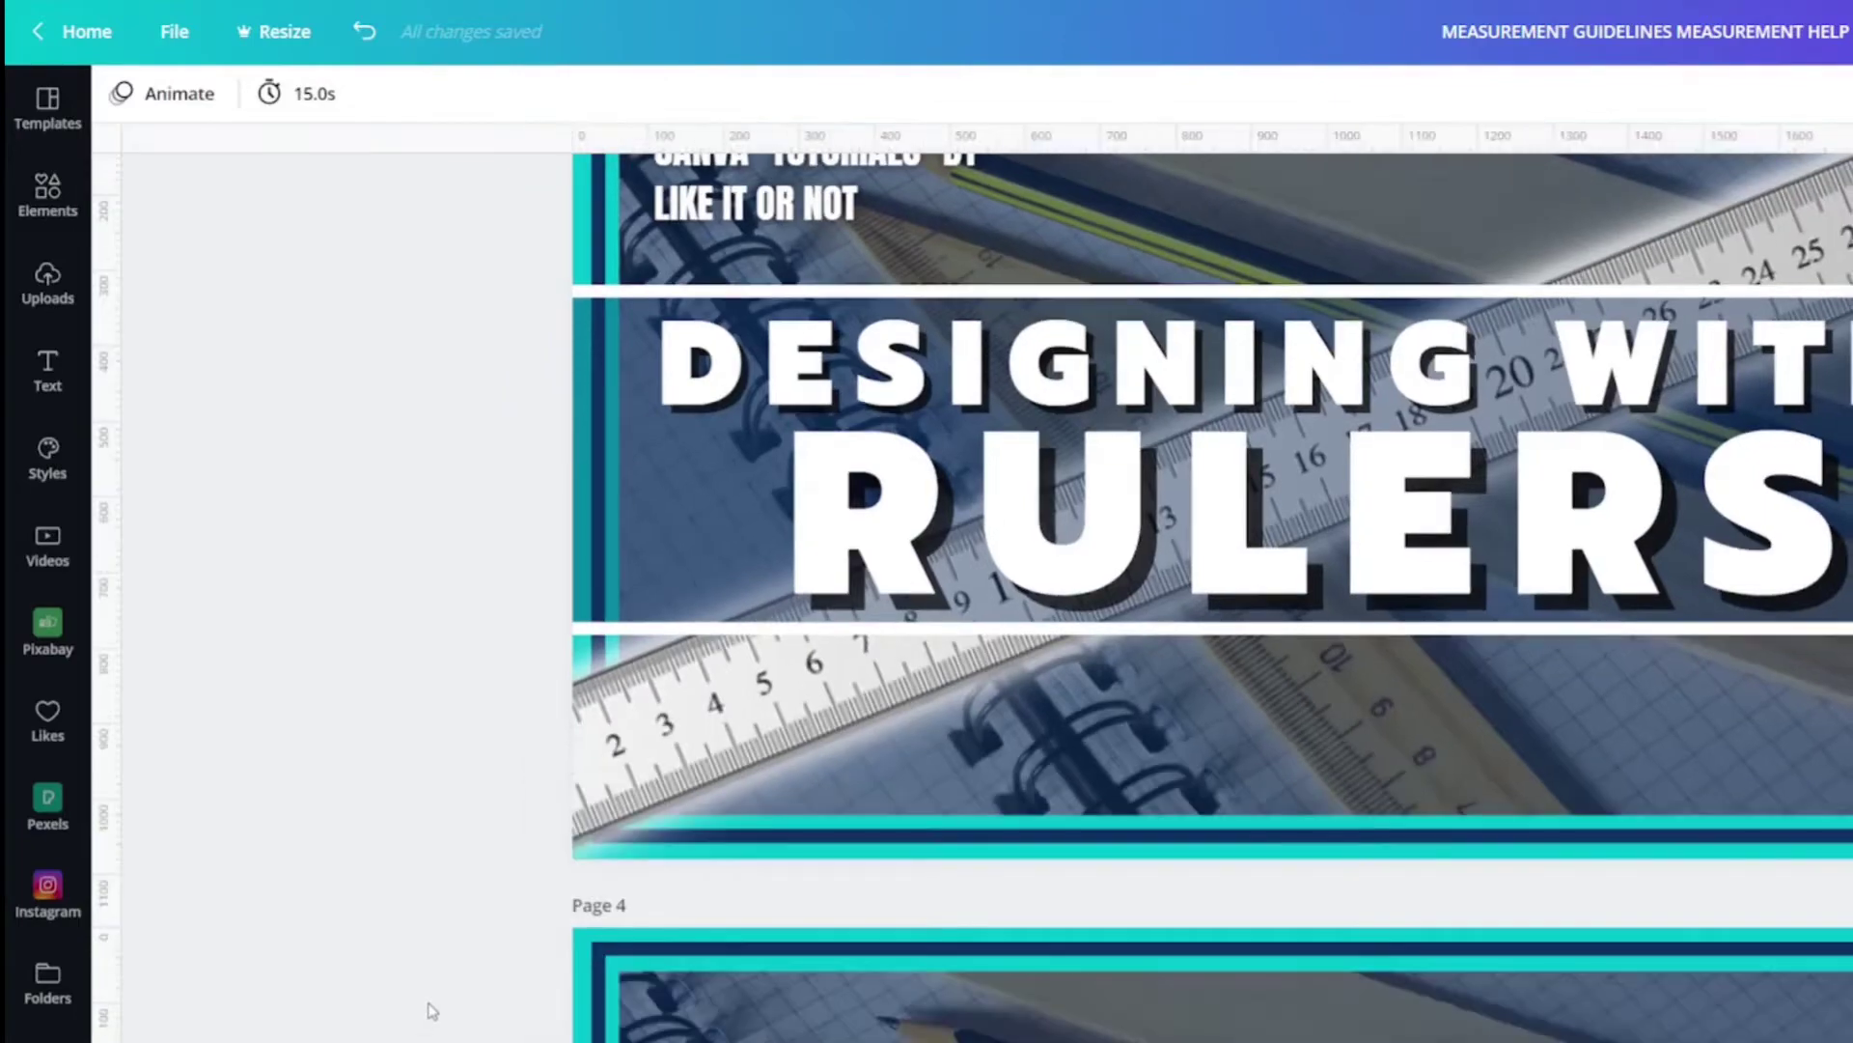
key(shift+r)
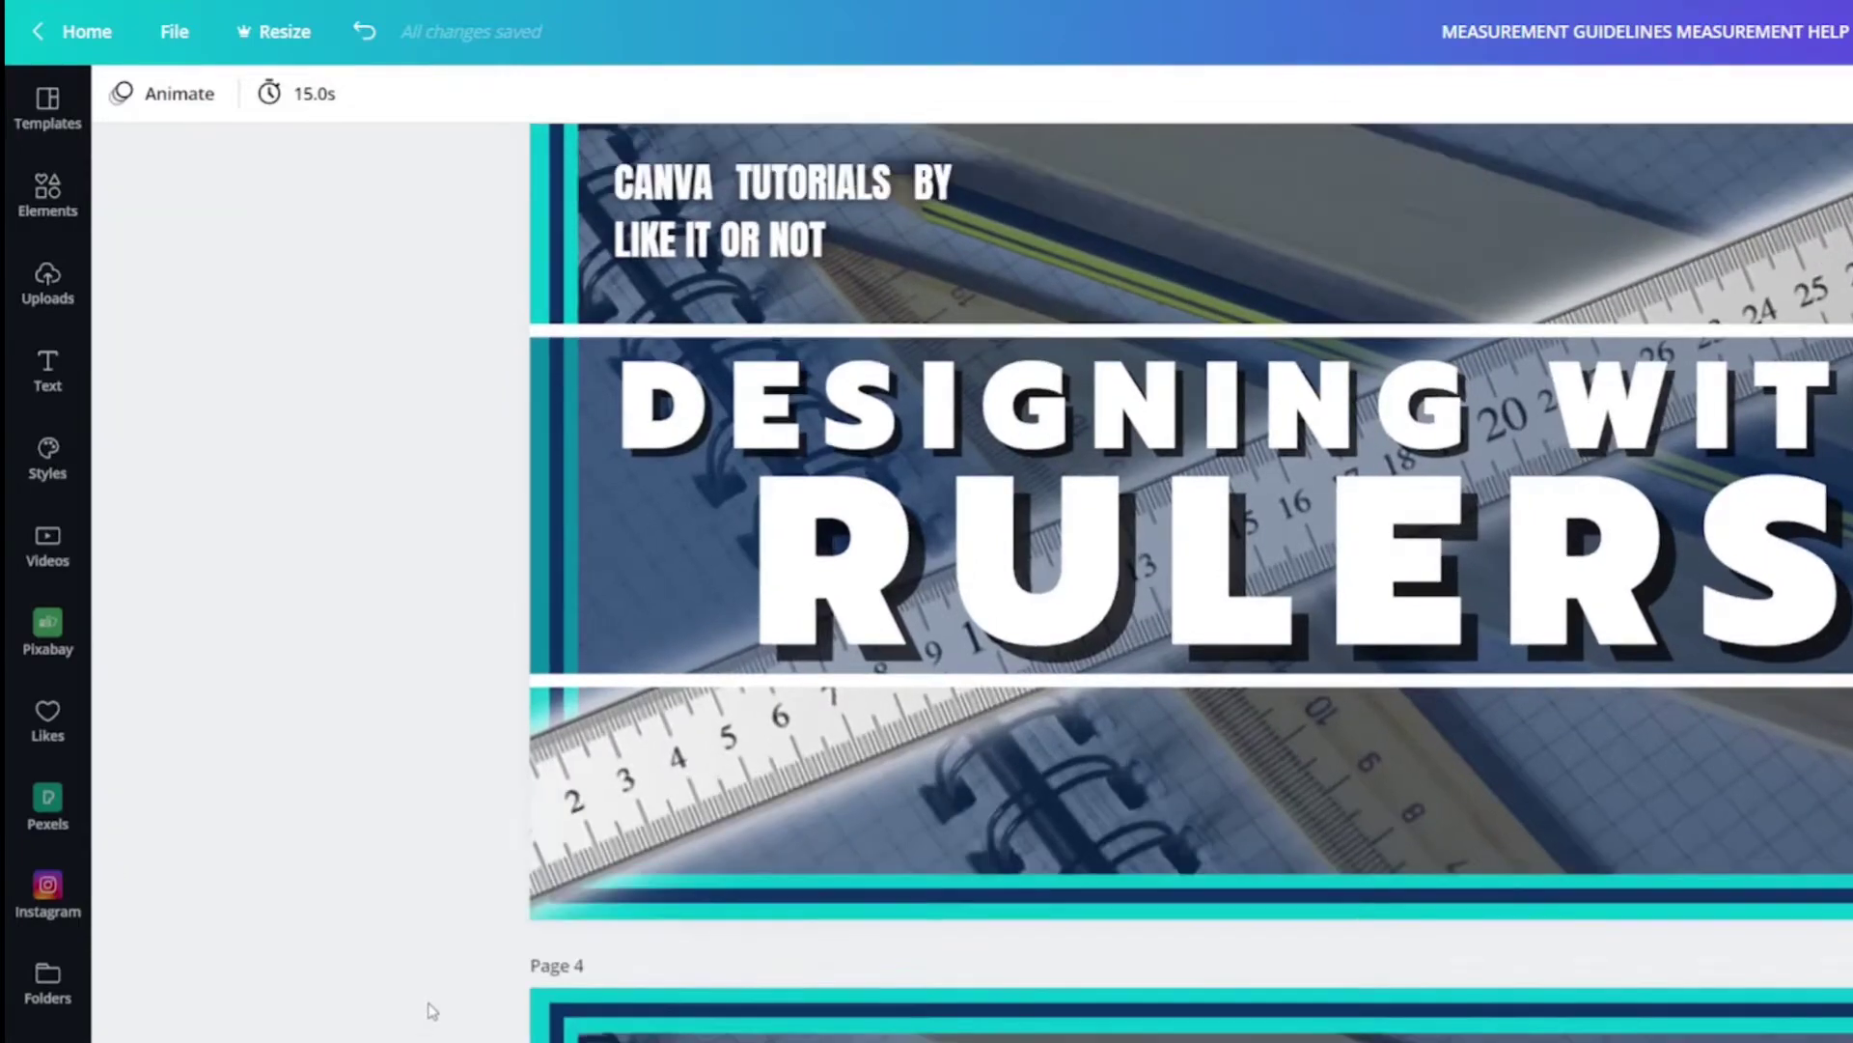
key(shift+r)
key(shift+r)
key(shift+r)
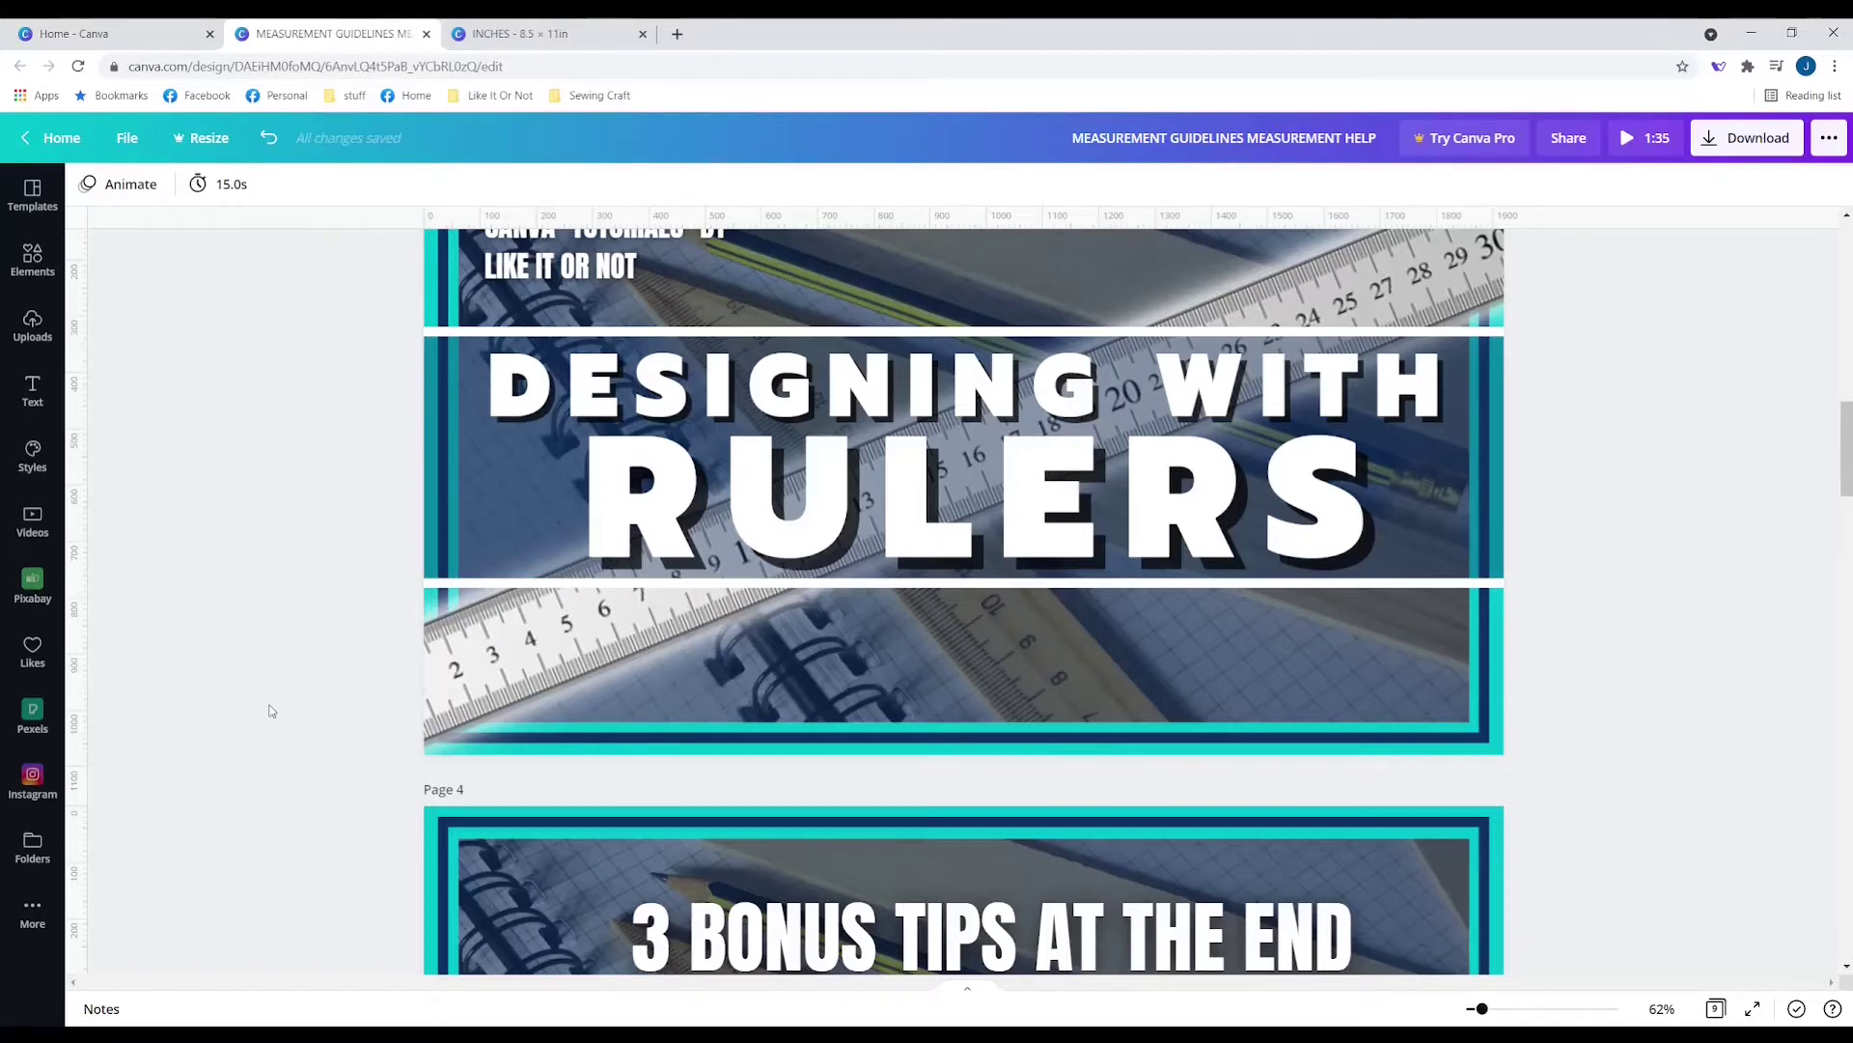
Hide the rulers in the measurement guidelines design.
click(127, 138)
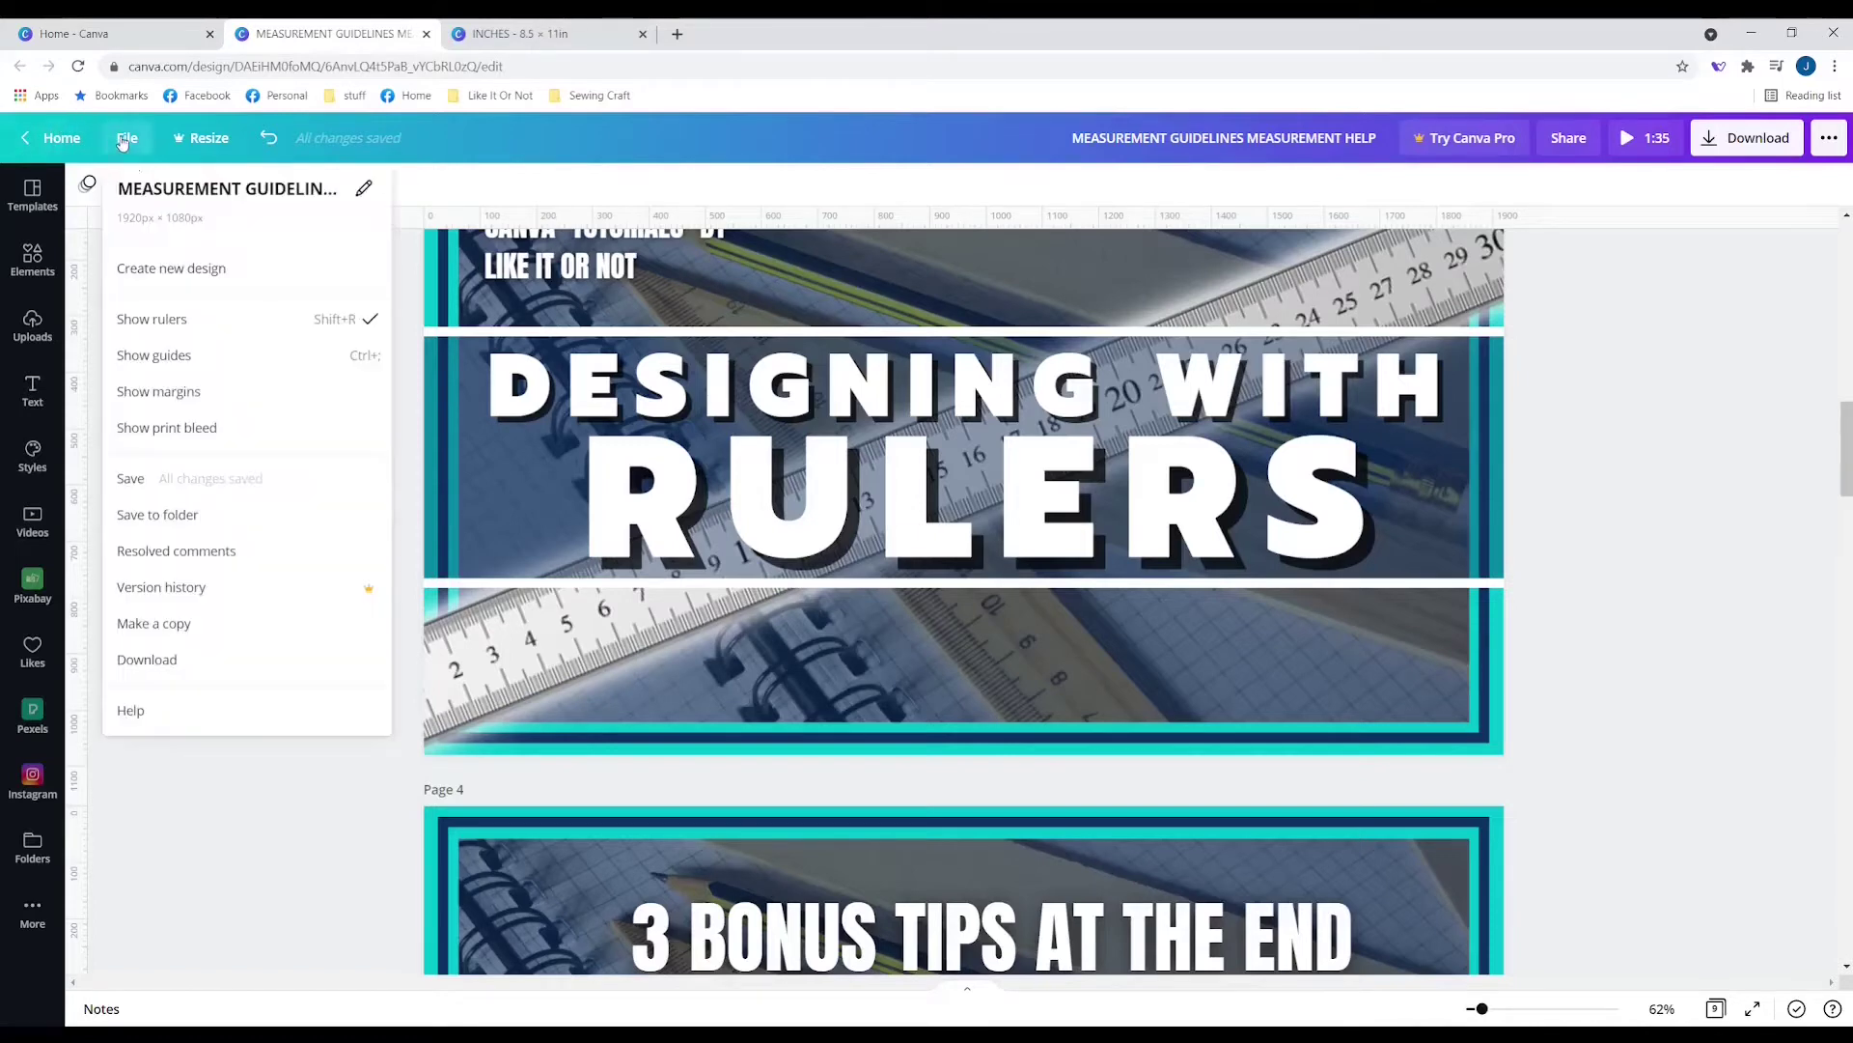
click(195, 328)
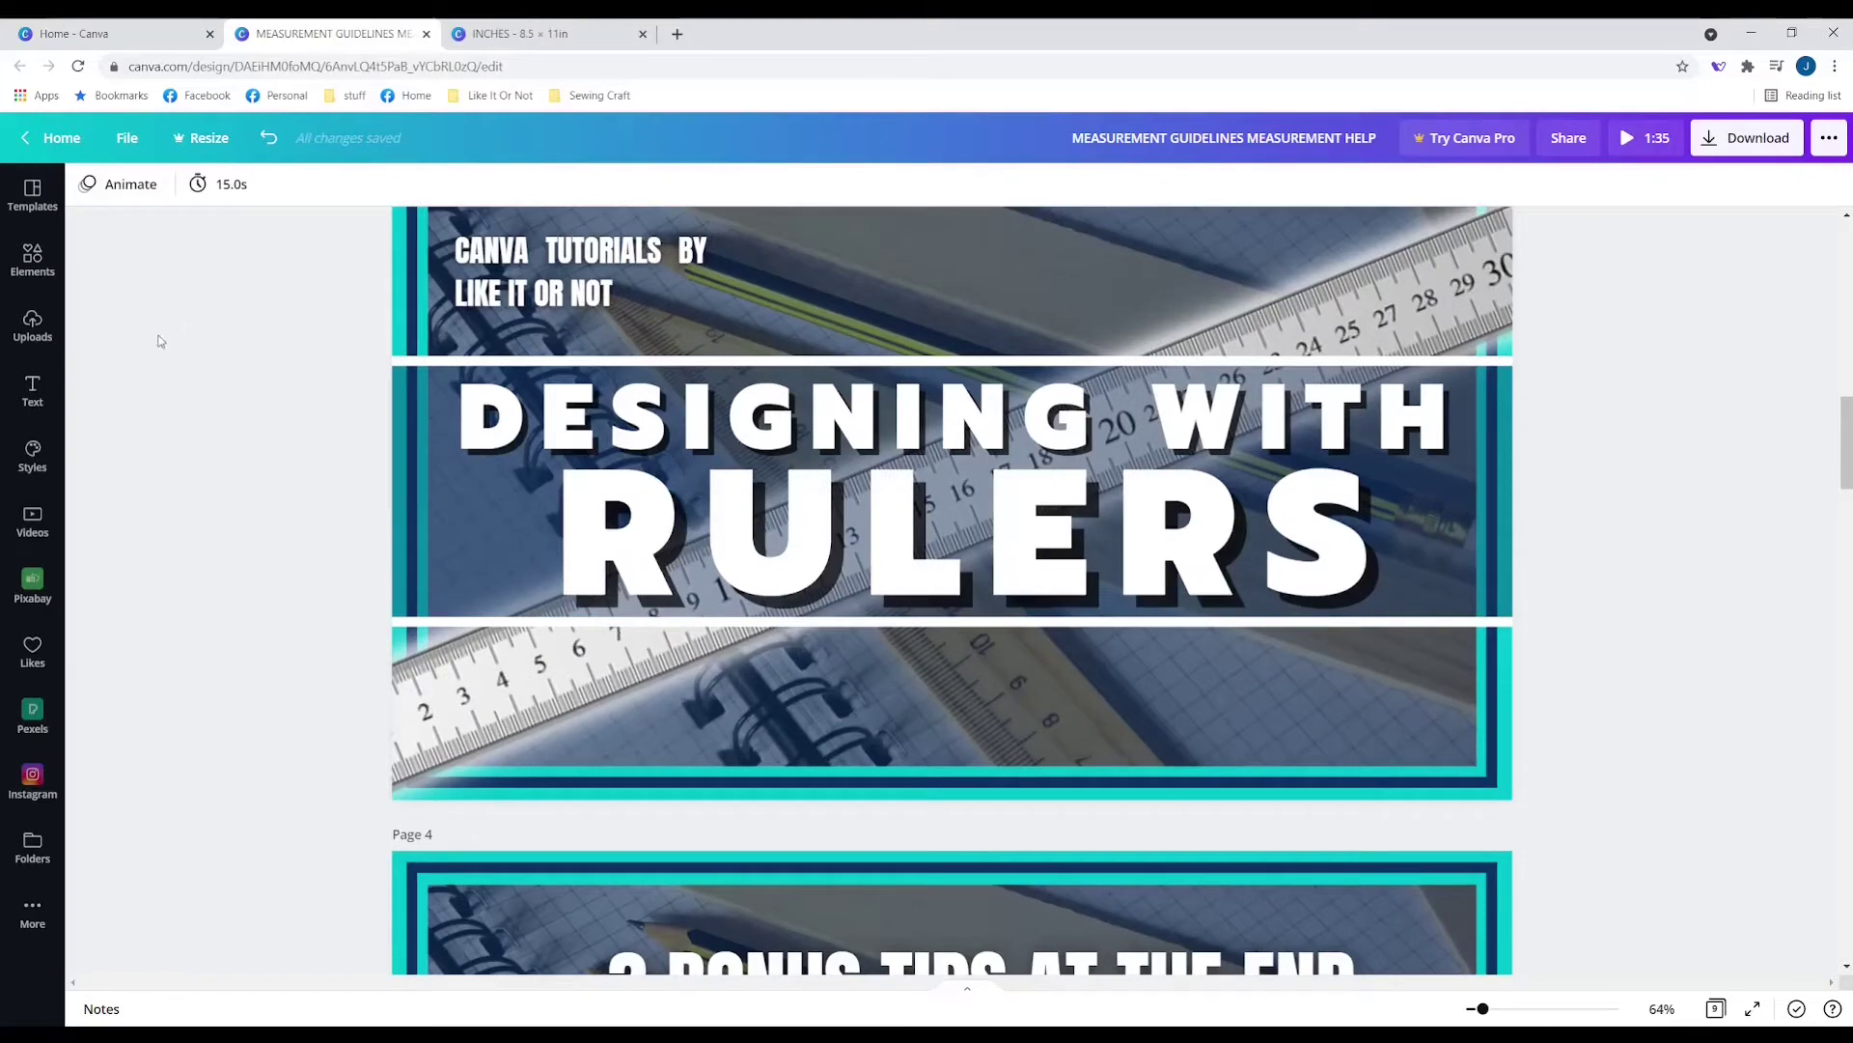
Check the ruler units in the INCHES design, and open the Turquoise and Yellow Trendy design from the recent designs.
click(519, 33)
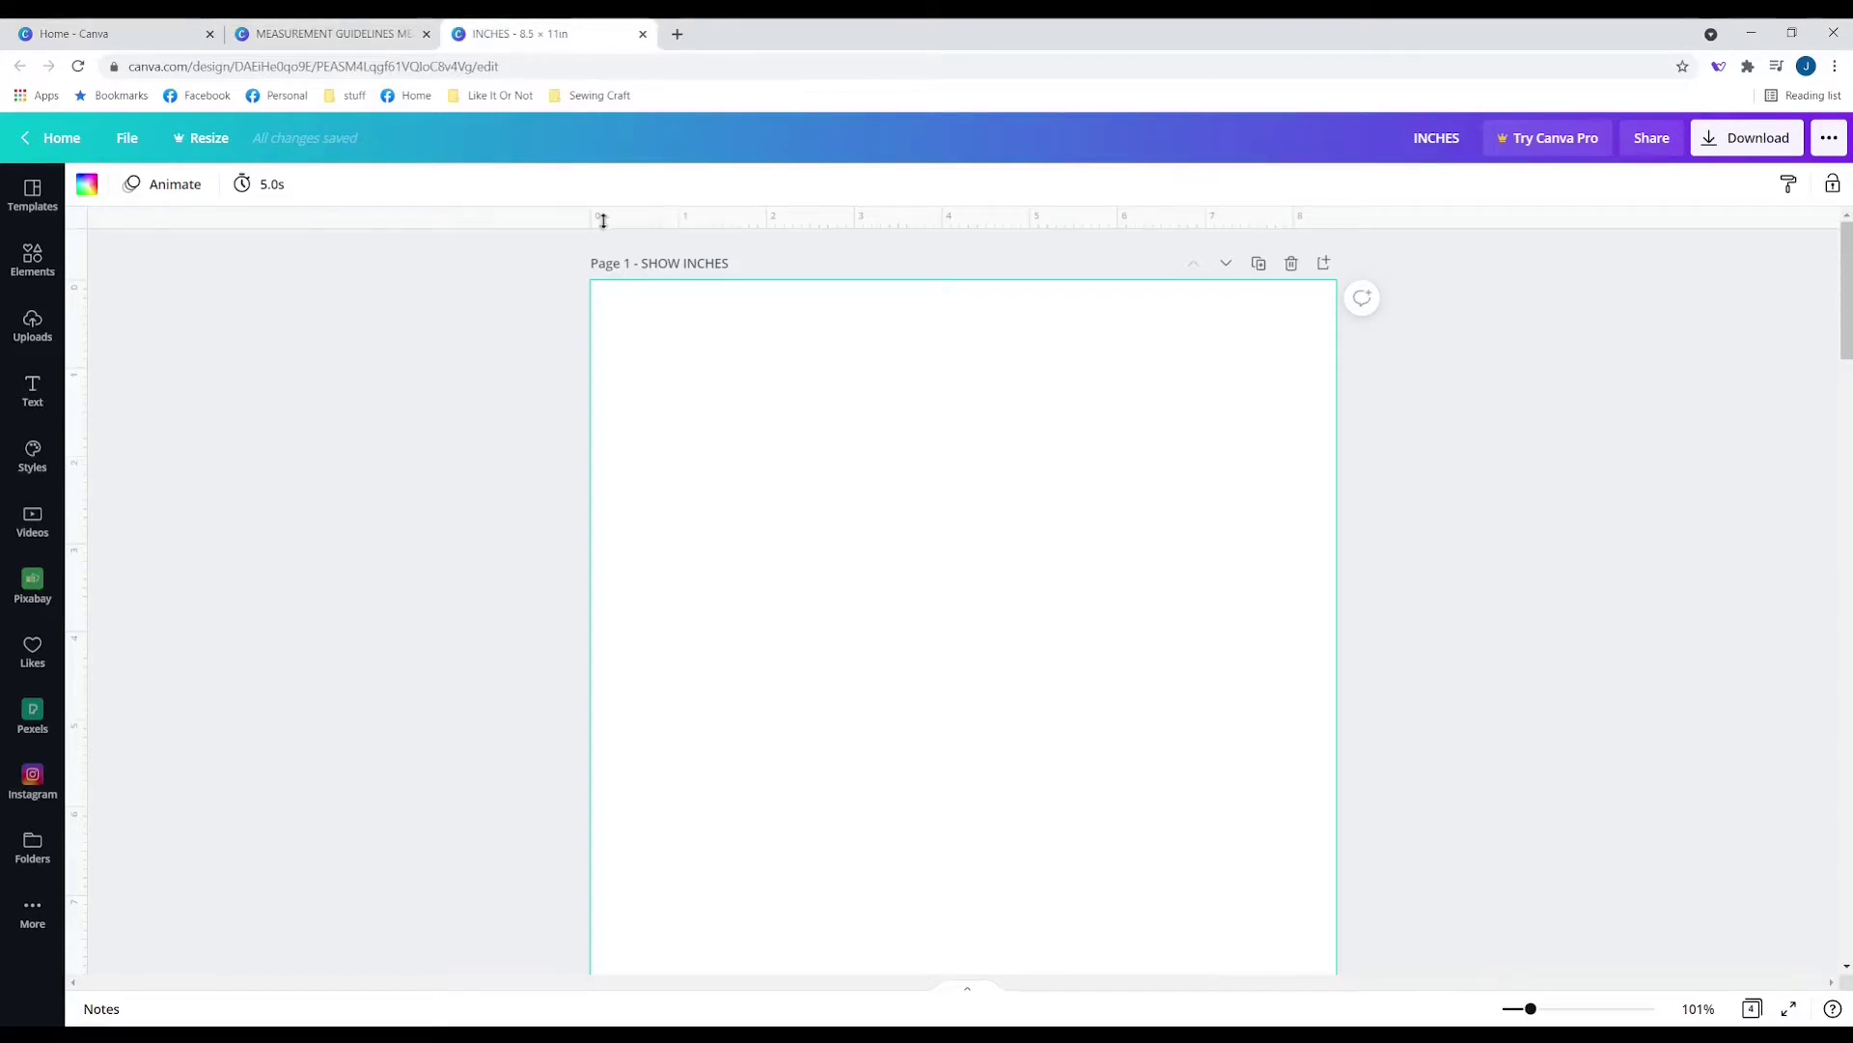
click(135, 29)
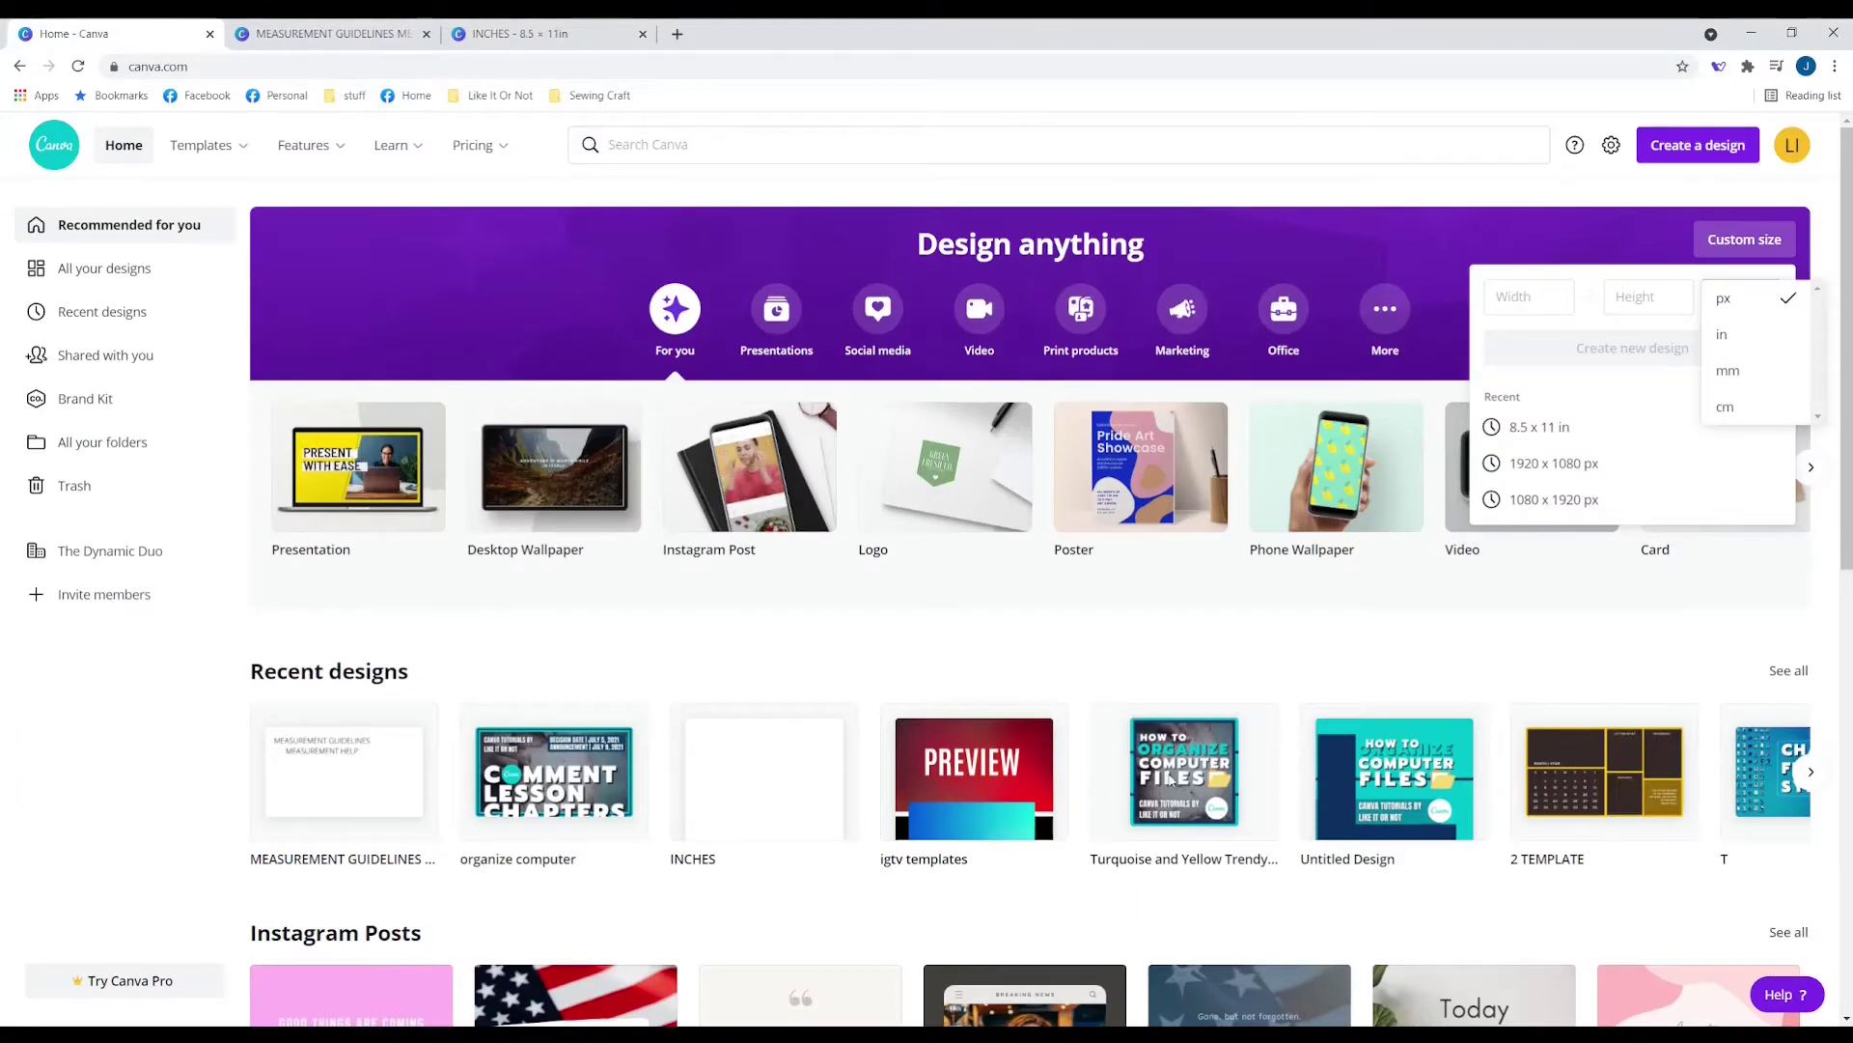
key(Escape)
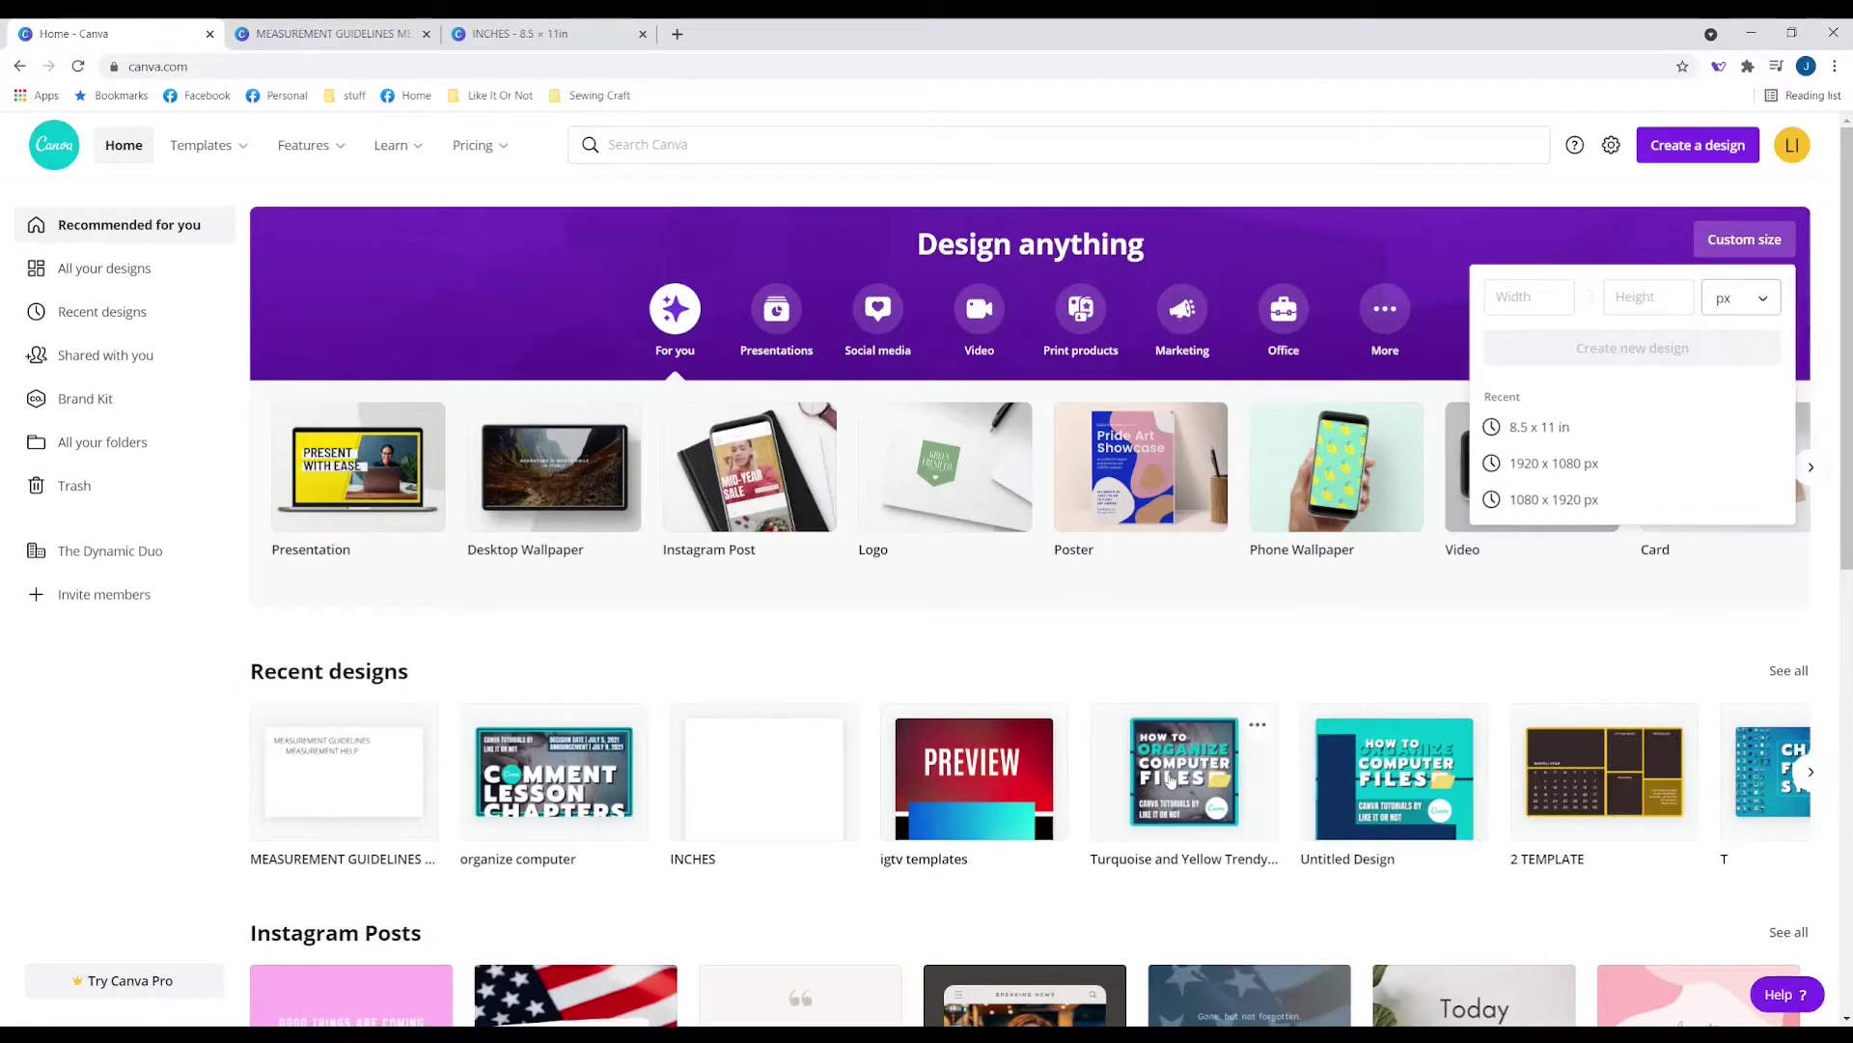
key(Escape)
click(1184, 775)
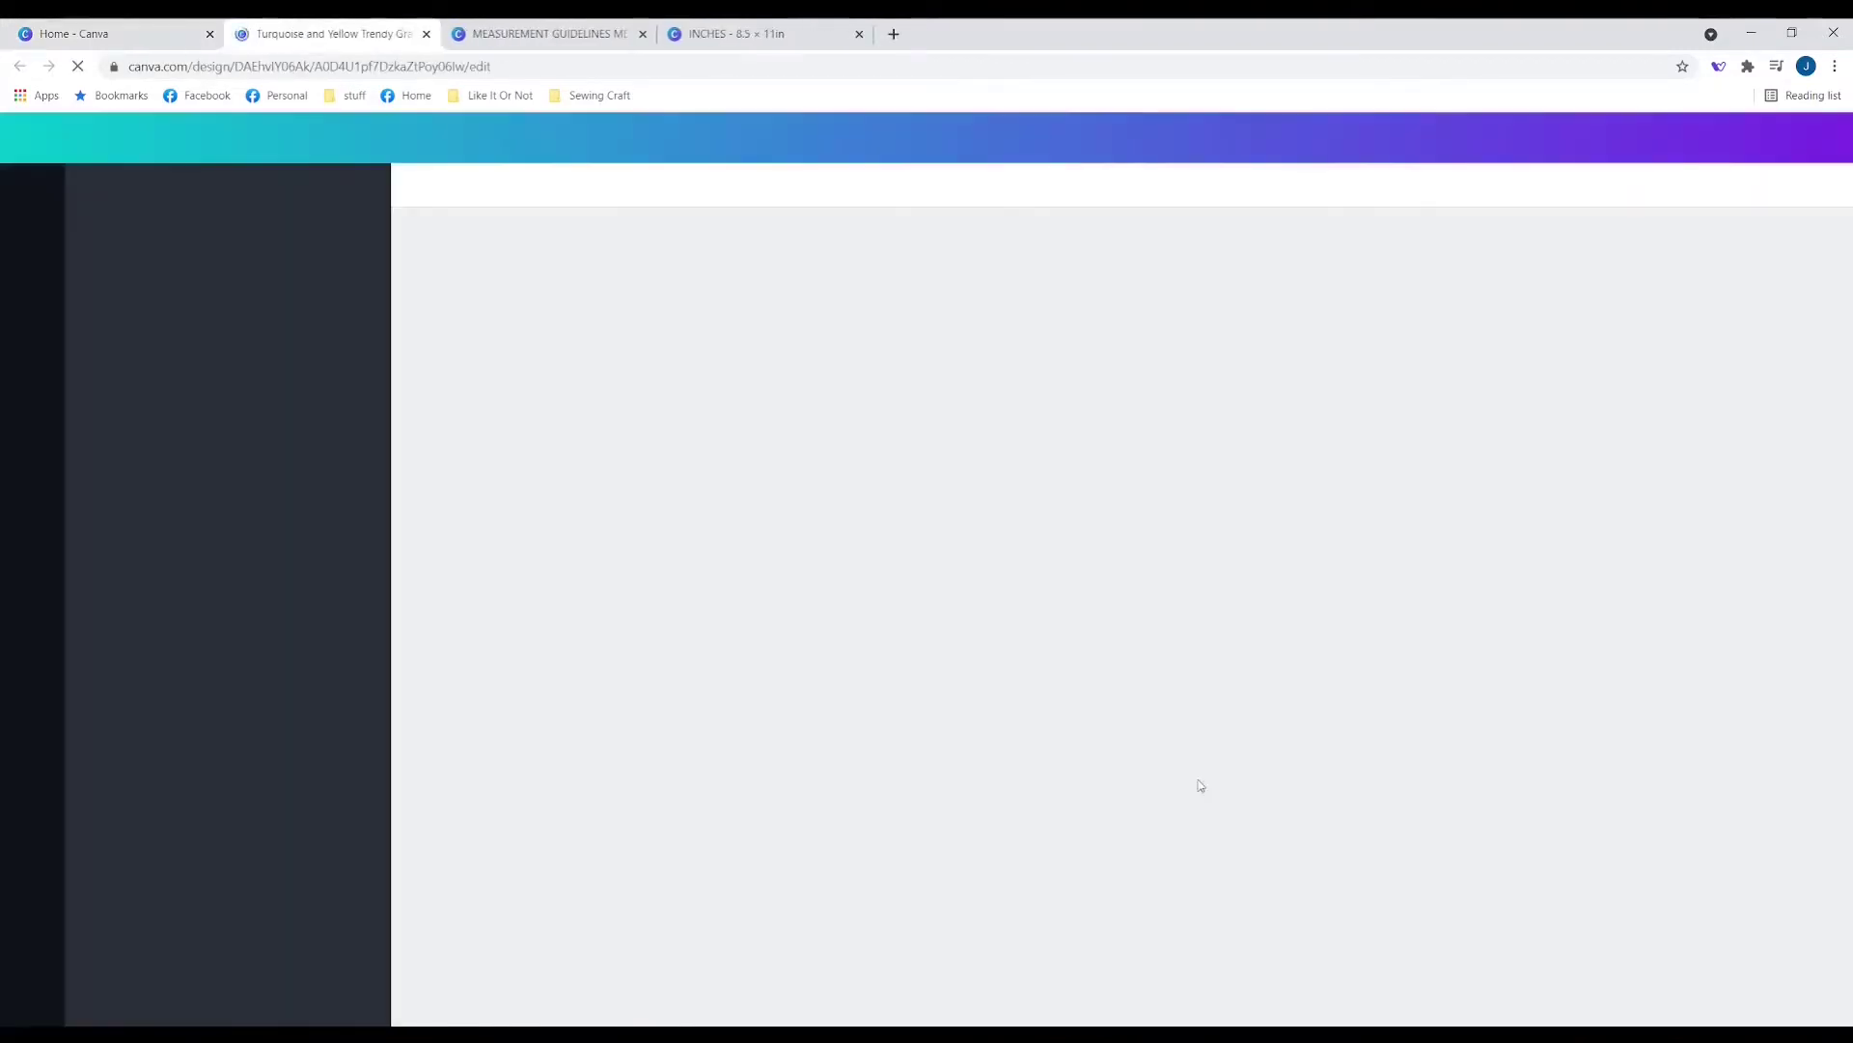
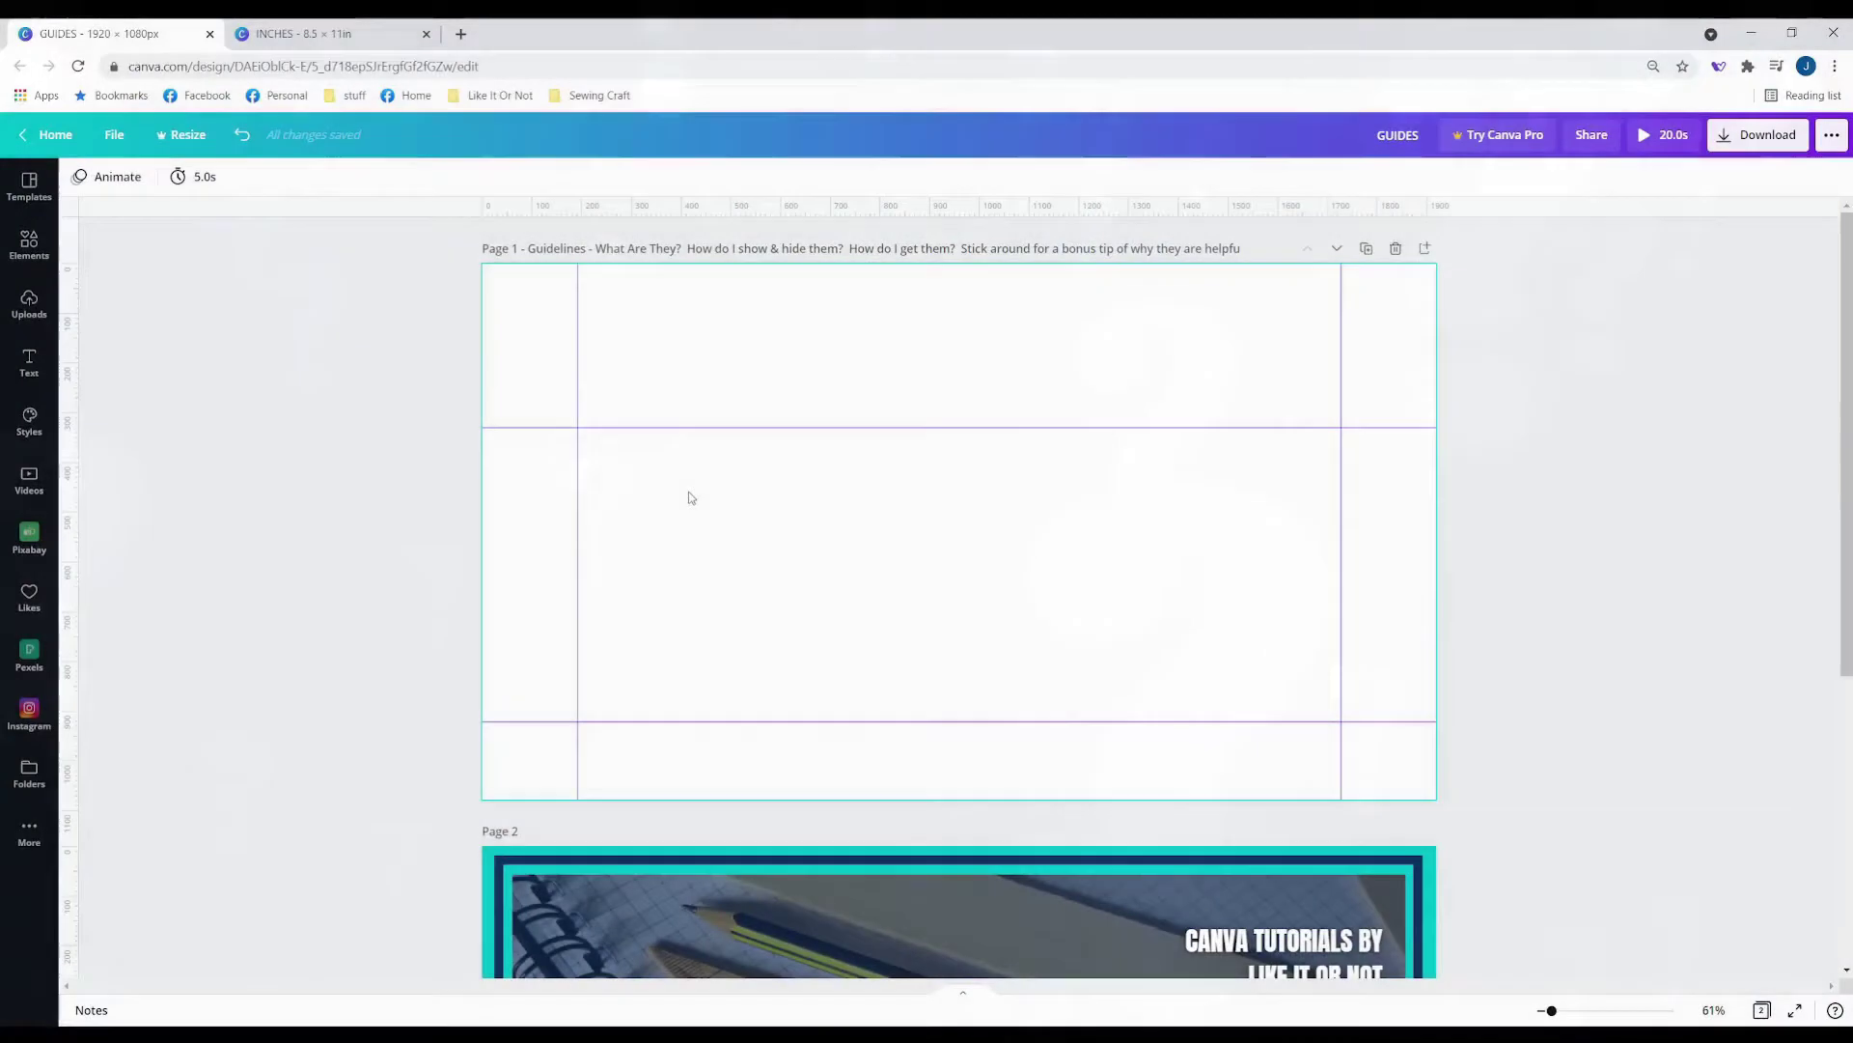
Check the Show guides setting of the GUIDES design, and toggle its guides off and back on.
click(111, 136)
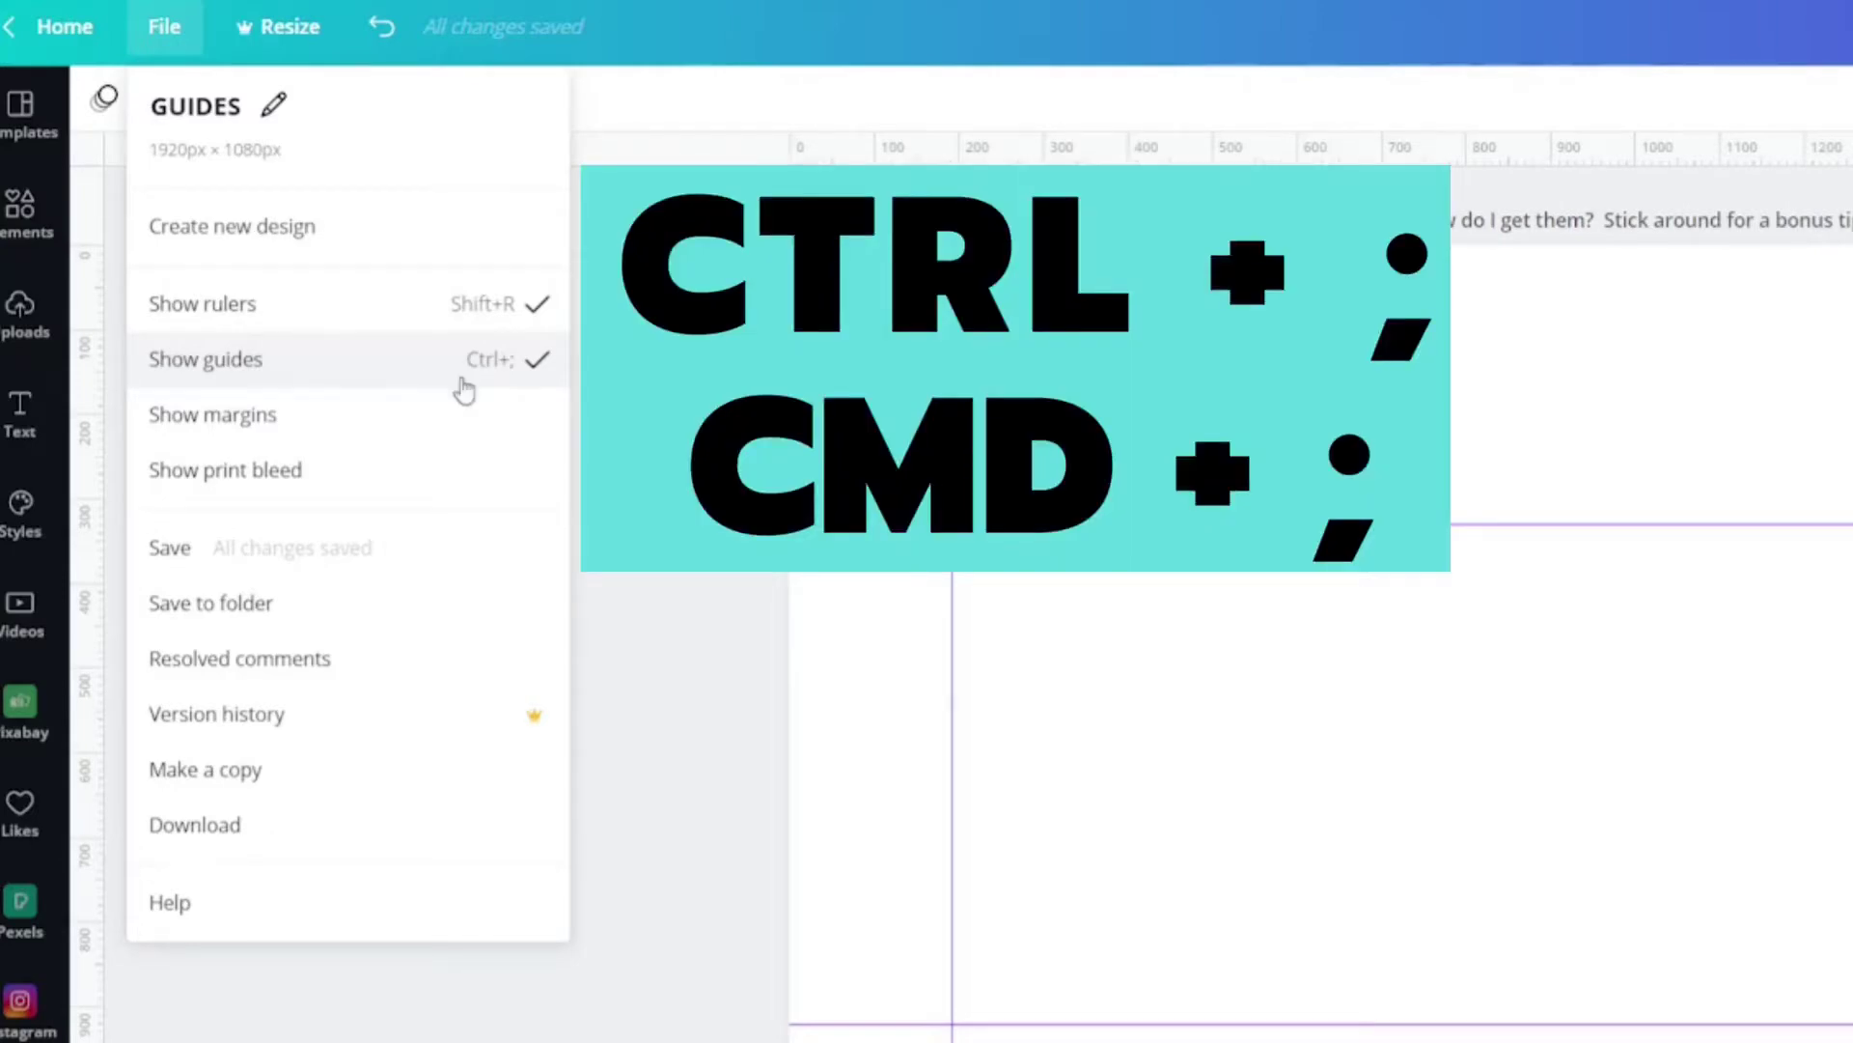
click(1145, 399)
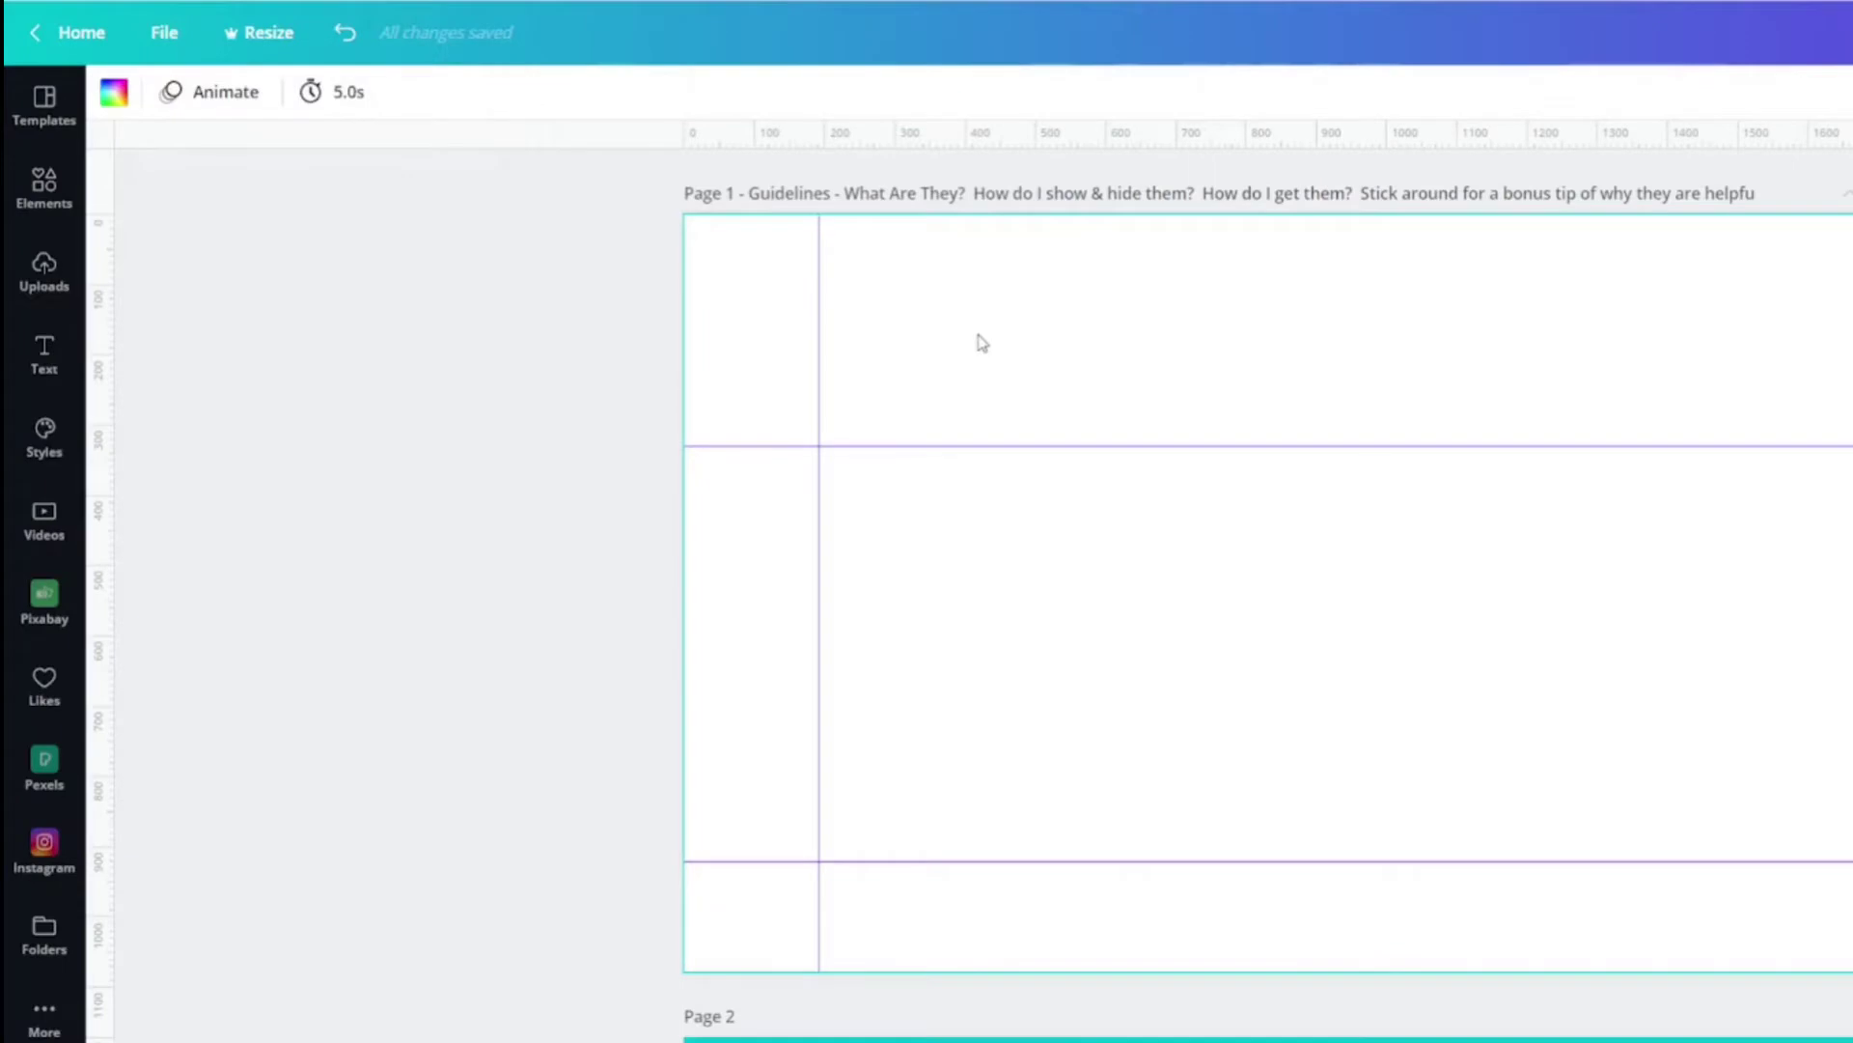
key(ctrl+semicolon)
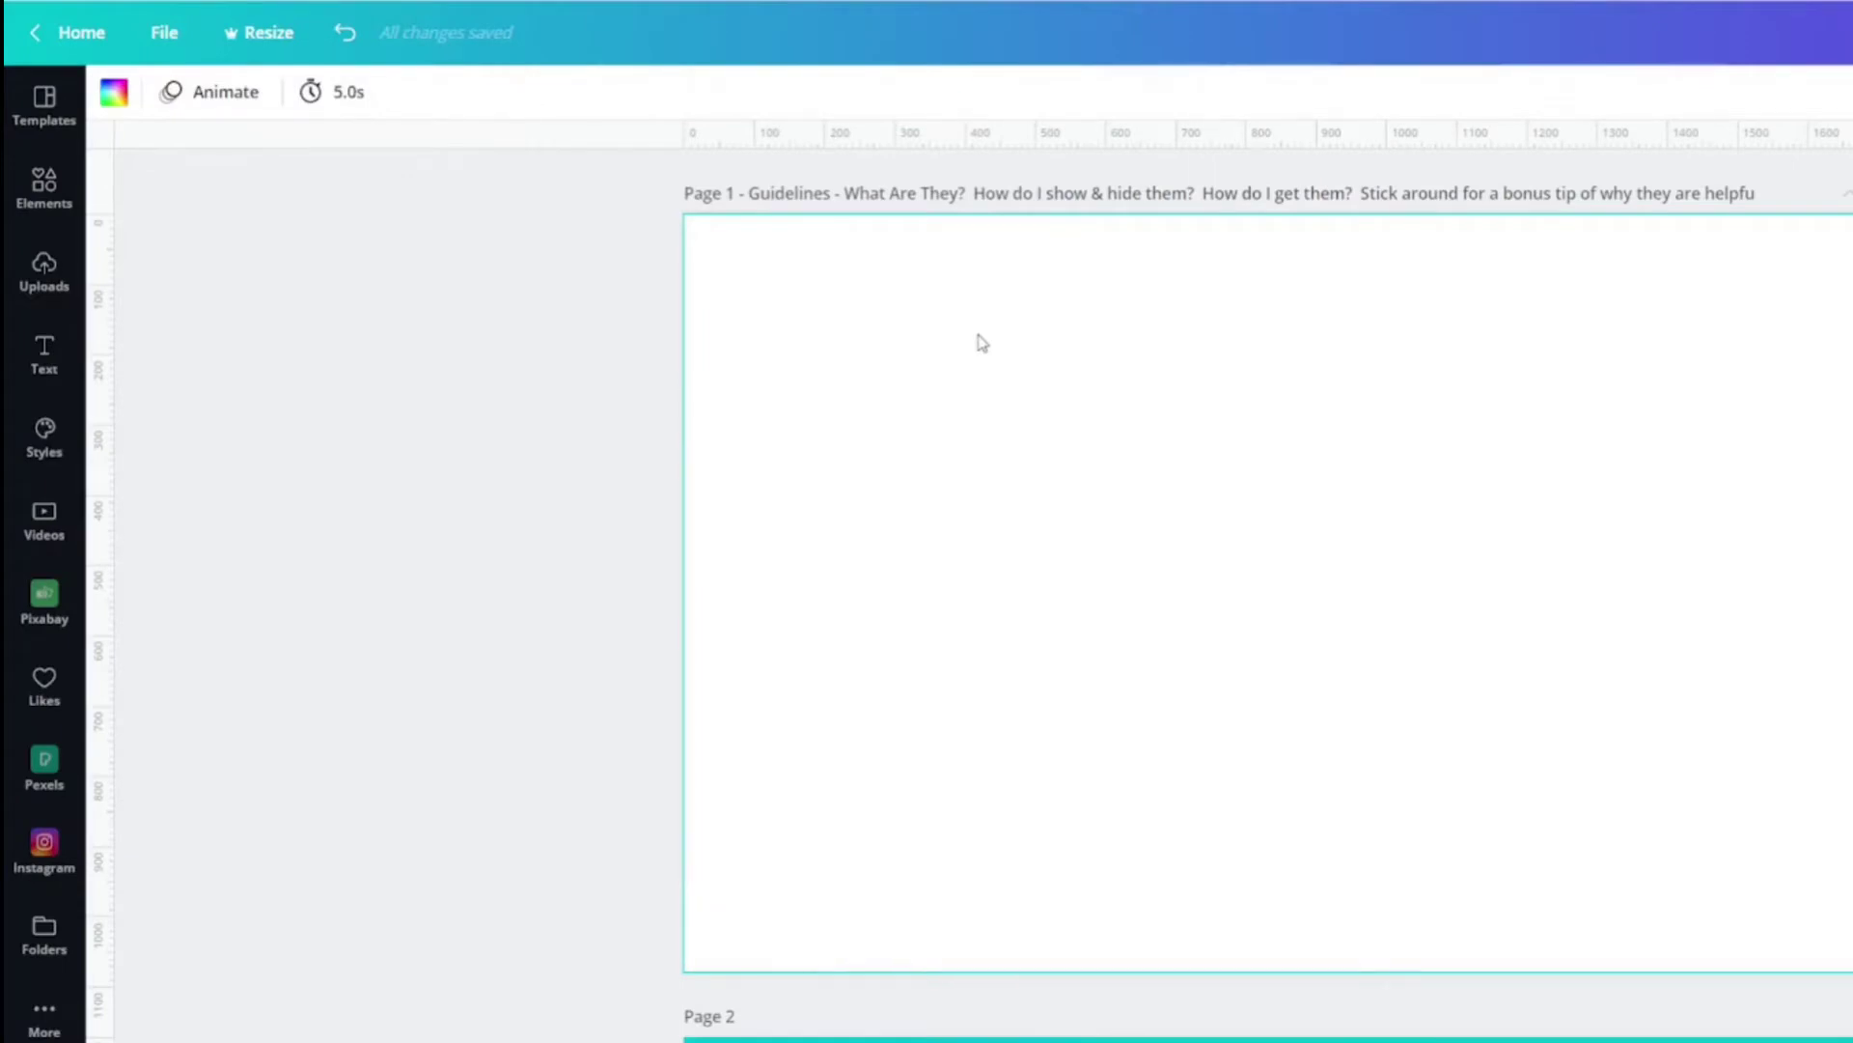
key(ctrl+semicolon)
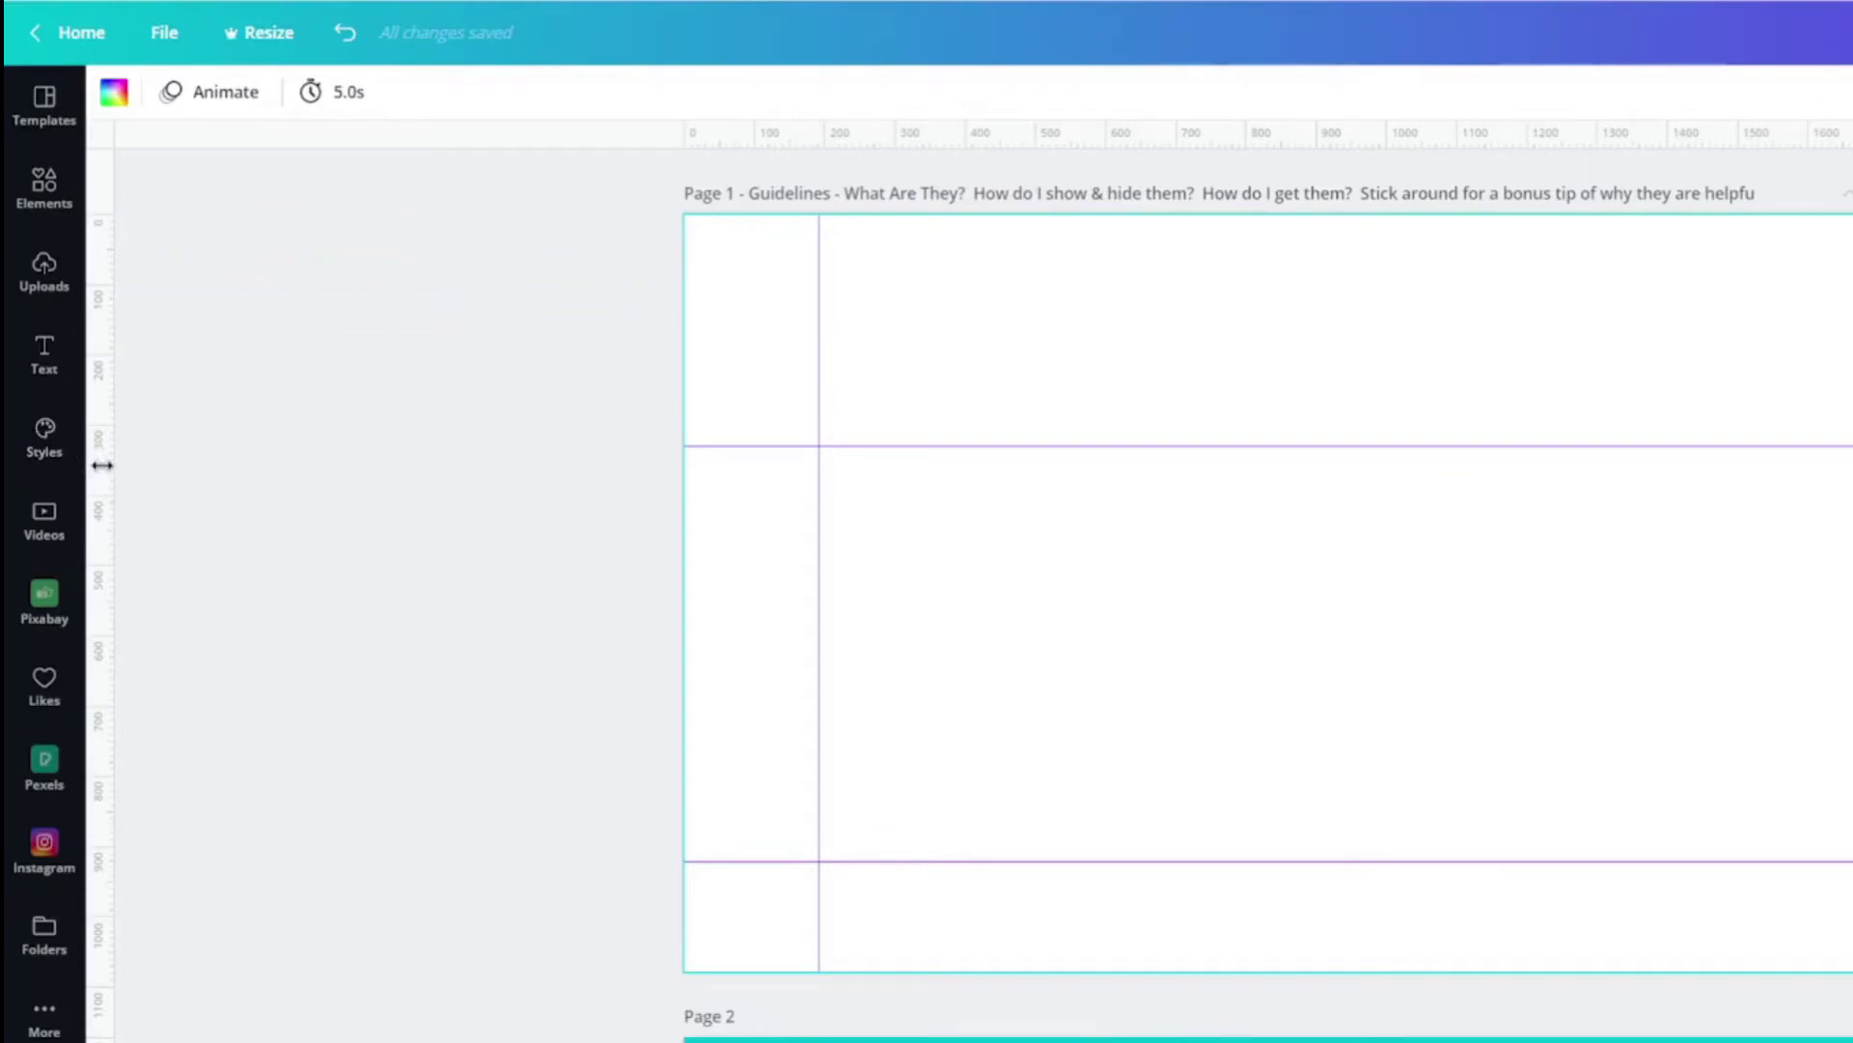
Pull a vertical guide and a horizontal guide from the rulers onto page 1, and take each one off the page again.
drag(102, 465, 1250, 519)
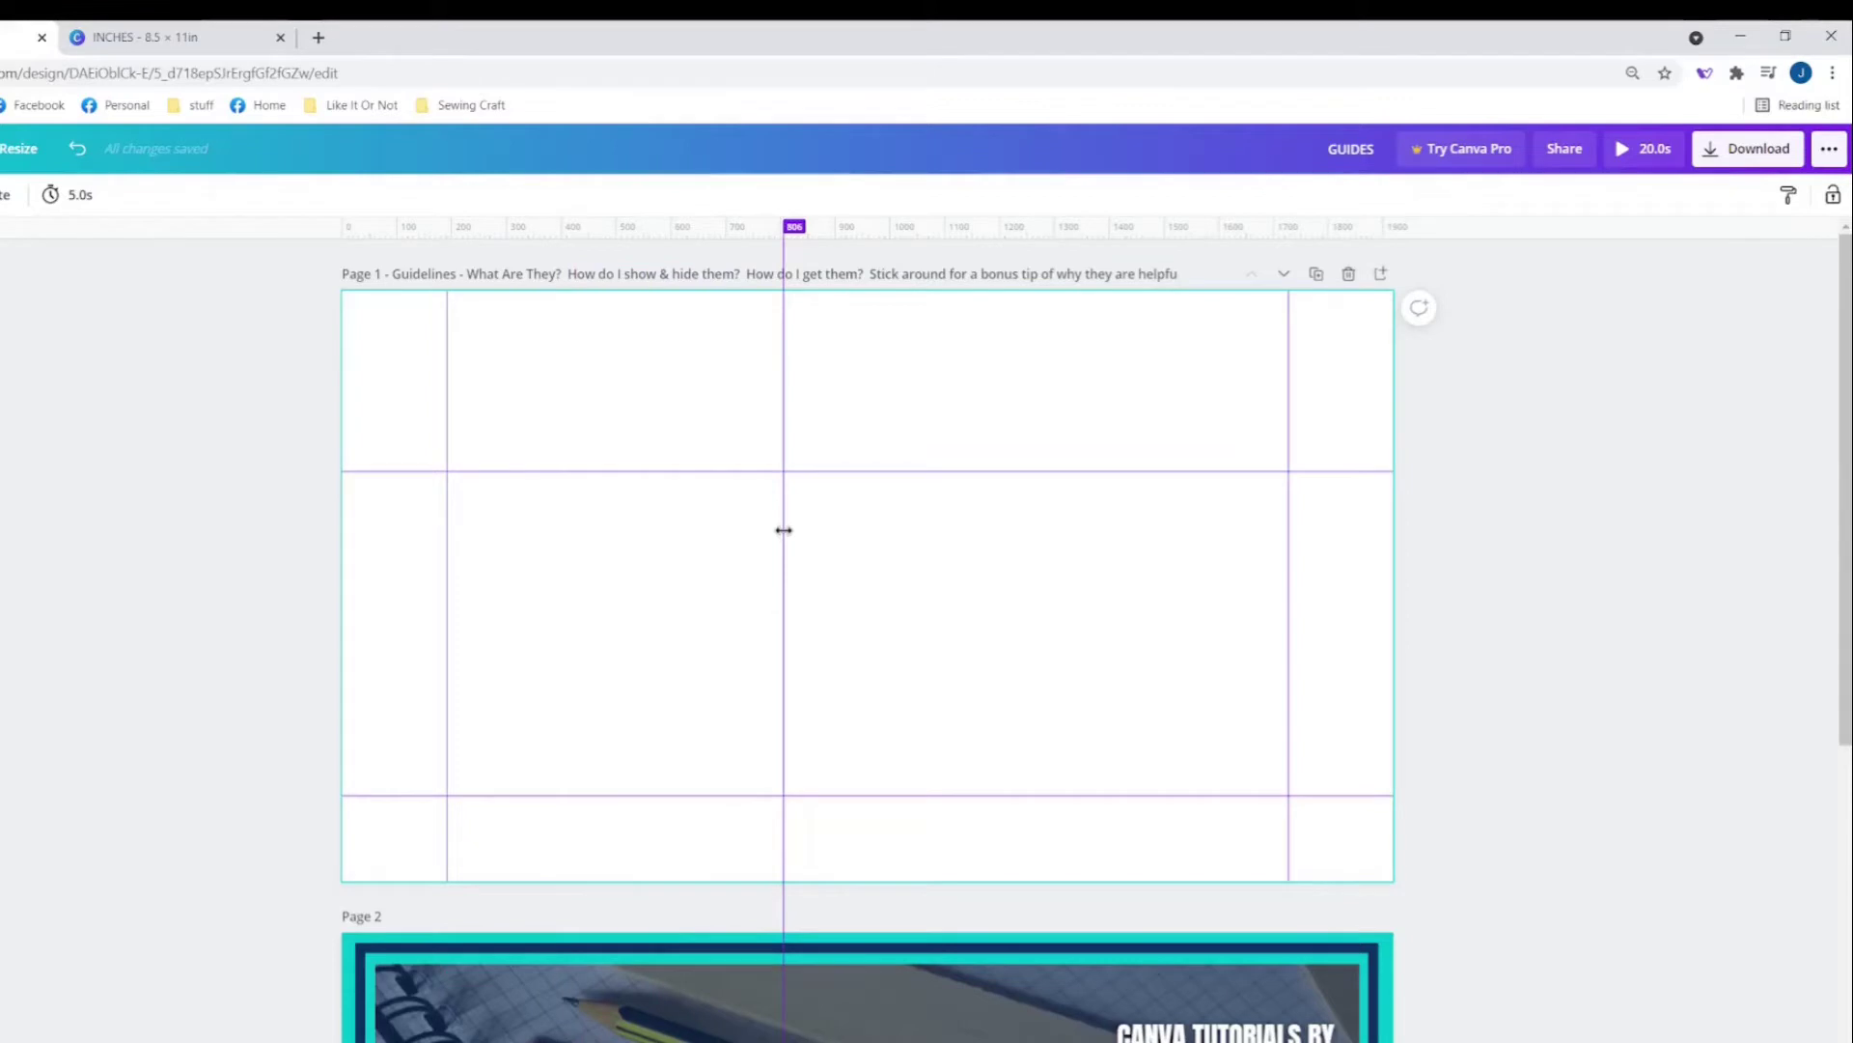
drag(784, 530, 1540, 560)
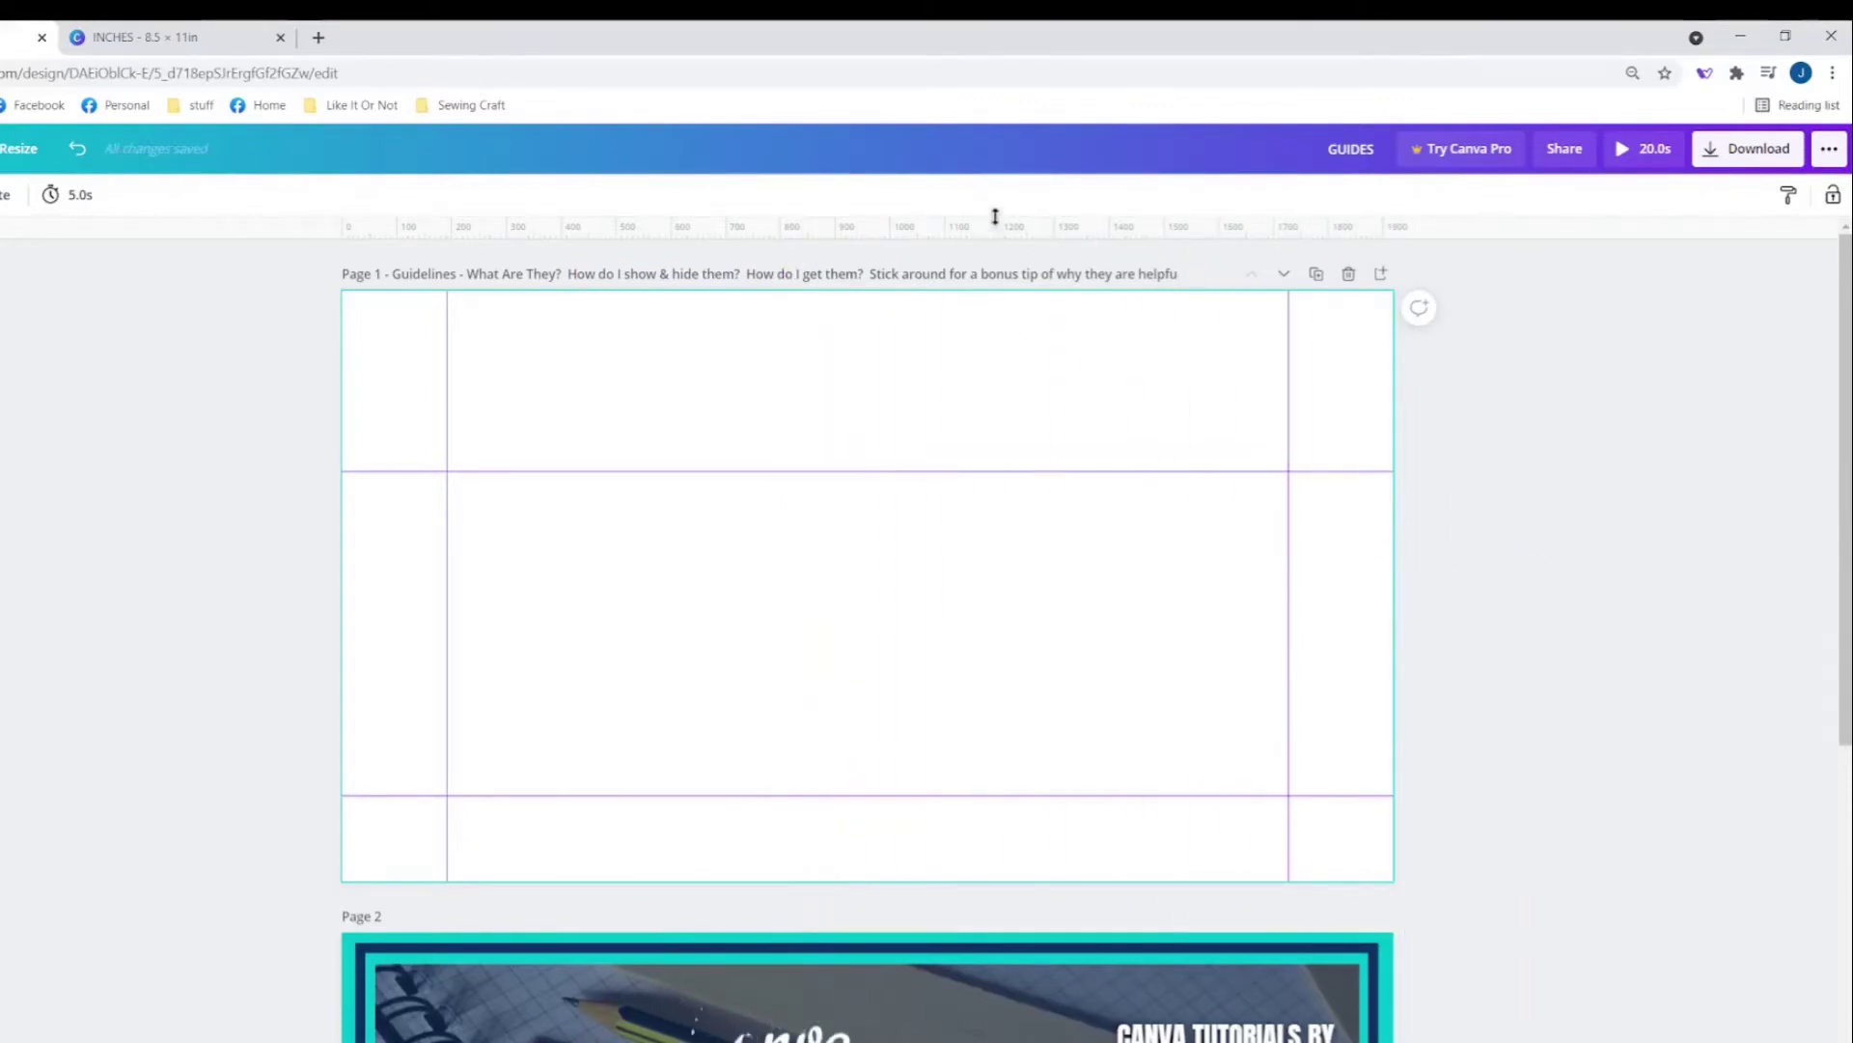
drag(990, 228, 999, 825)
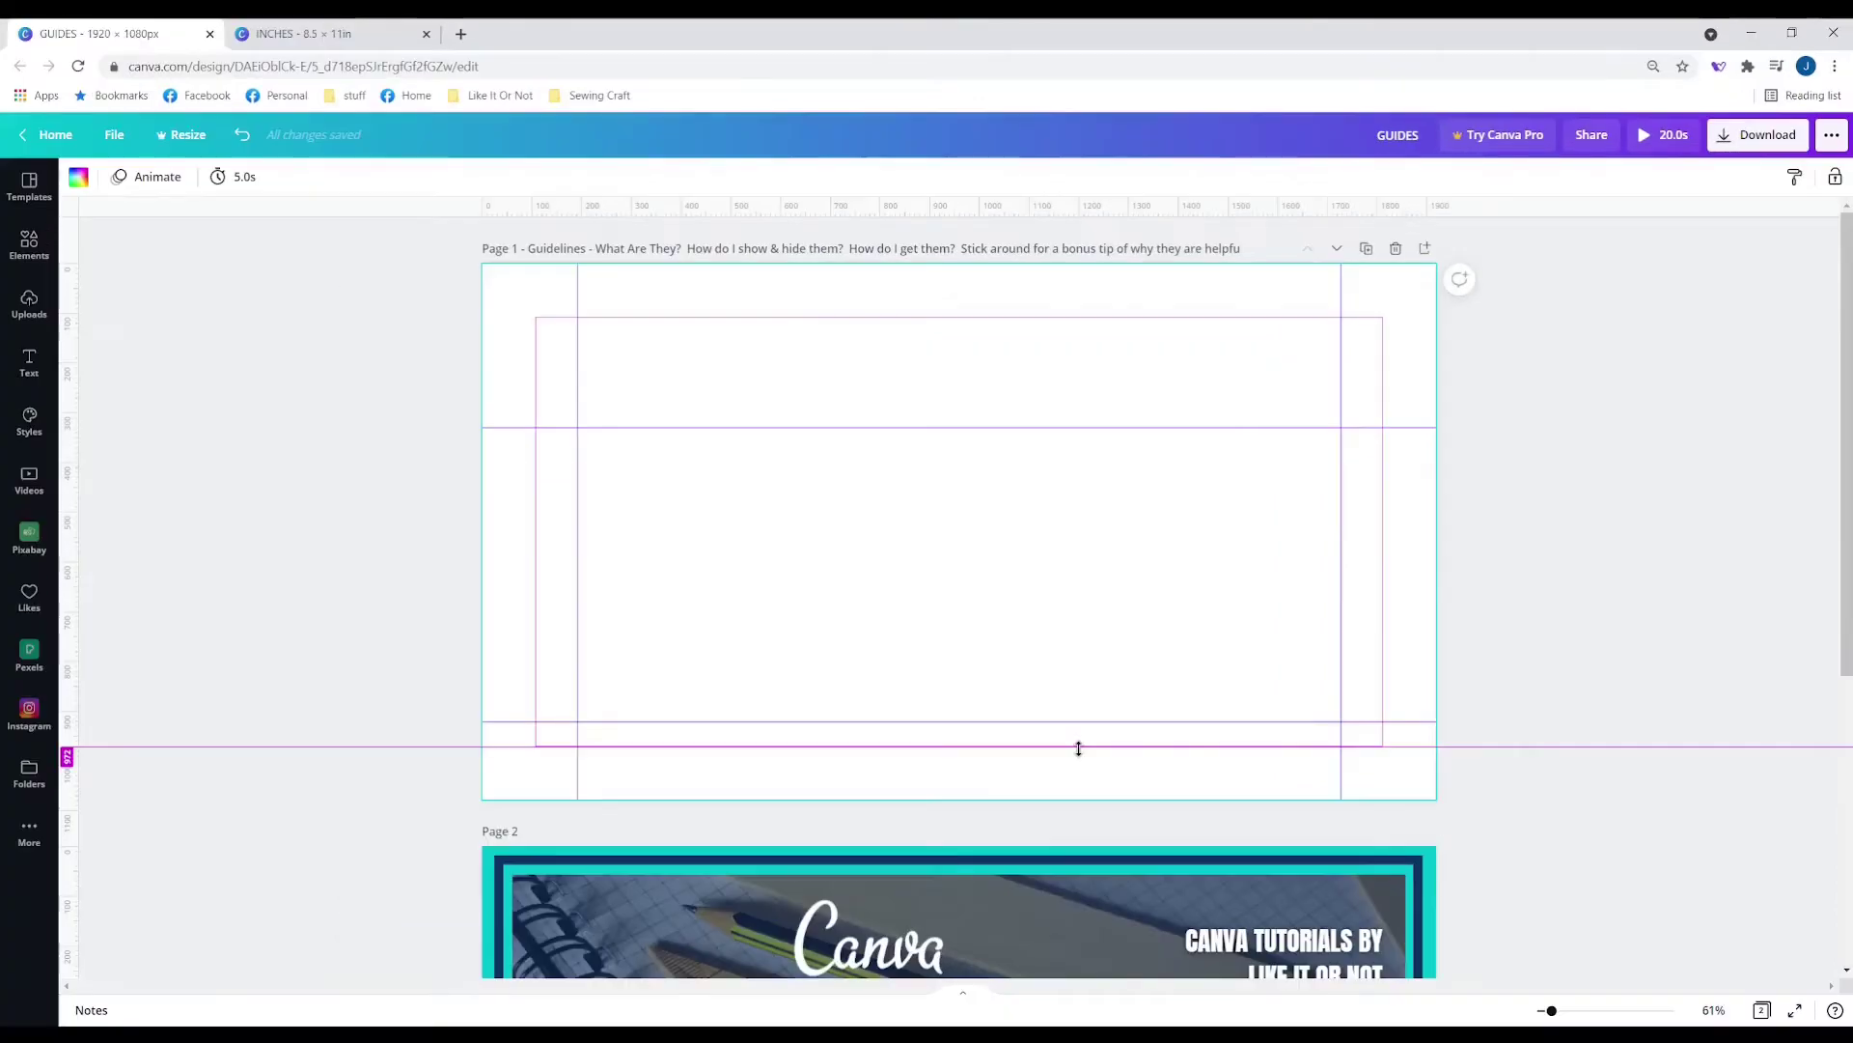
drag(1078, 748, 1067, 825)
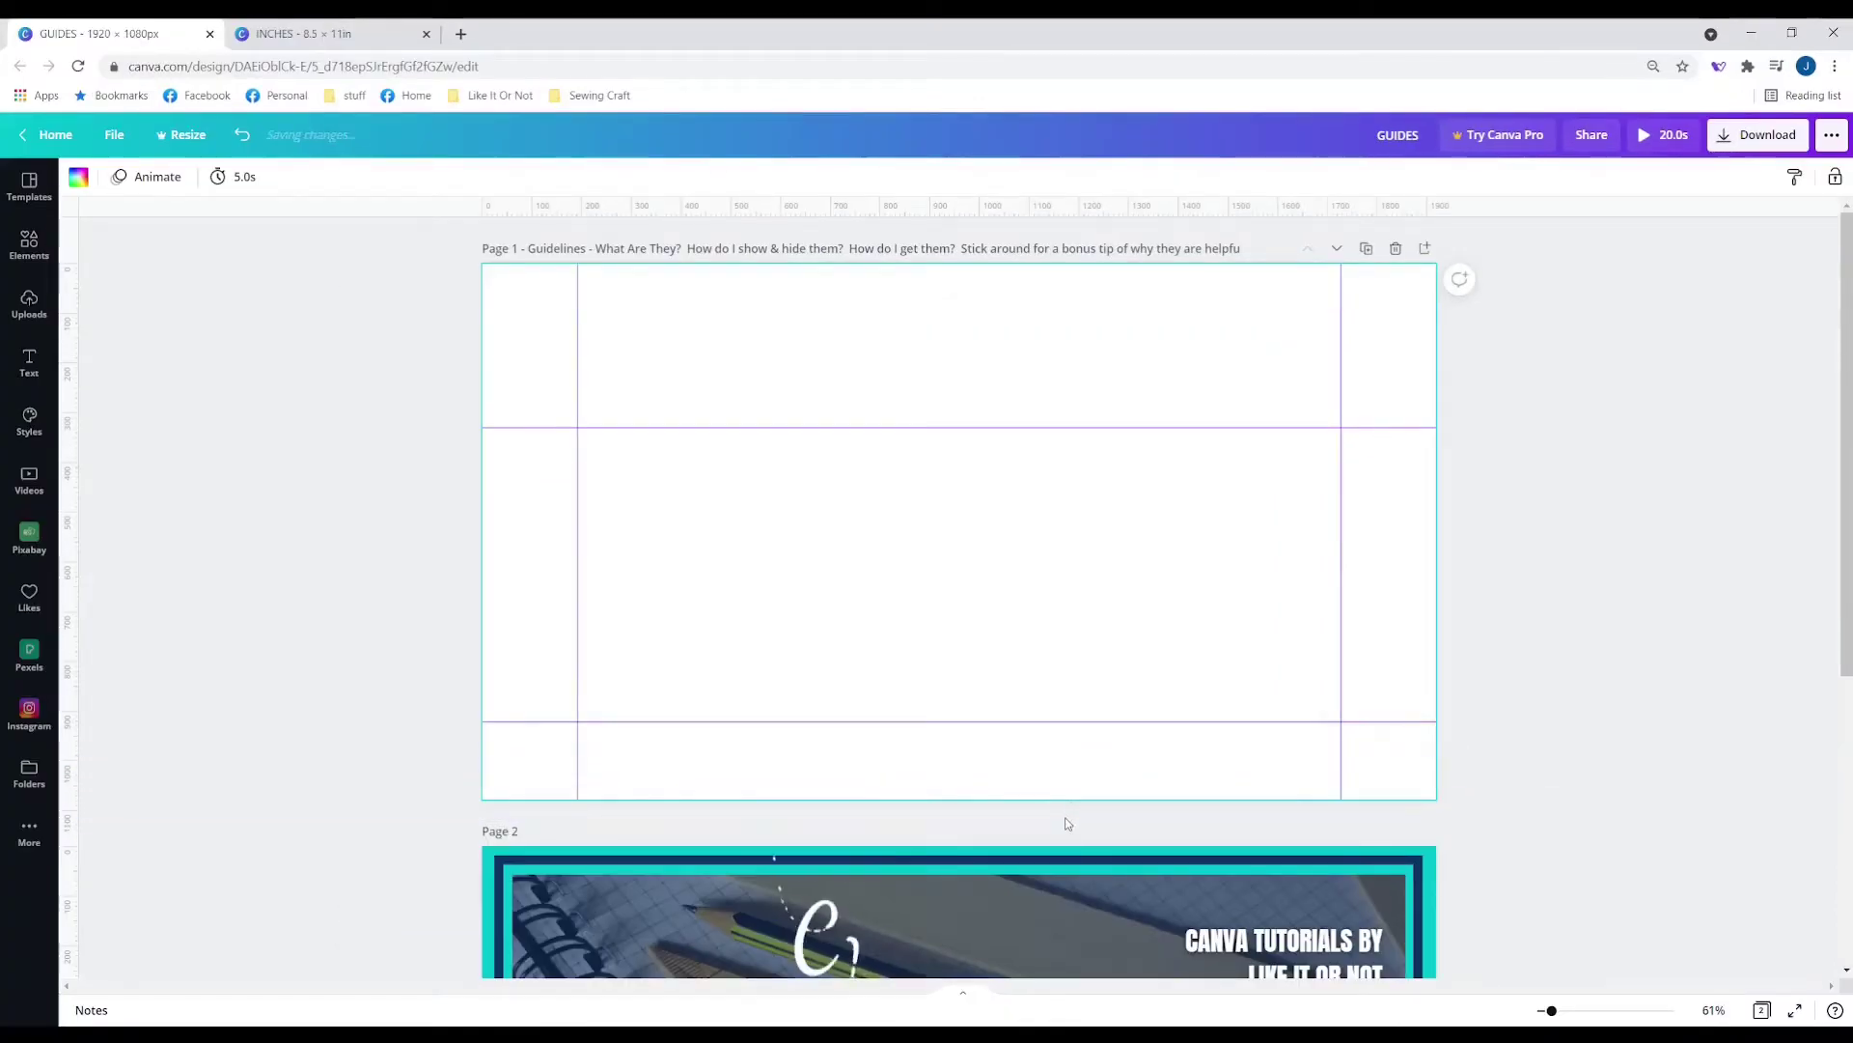
Examine the guide and margin display options, and how the title text on page 2 lines up with the guides.
click(111, 138)
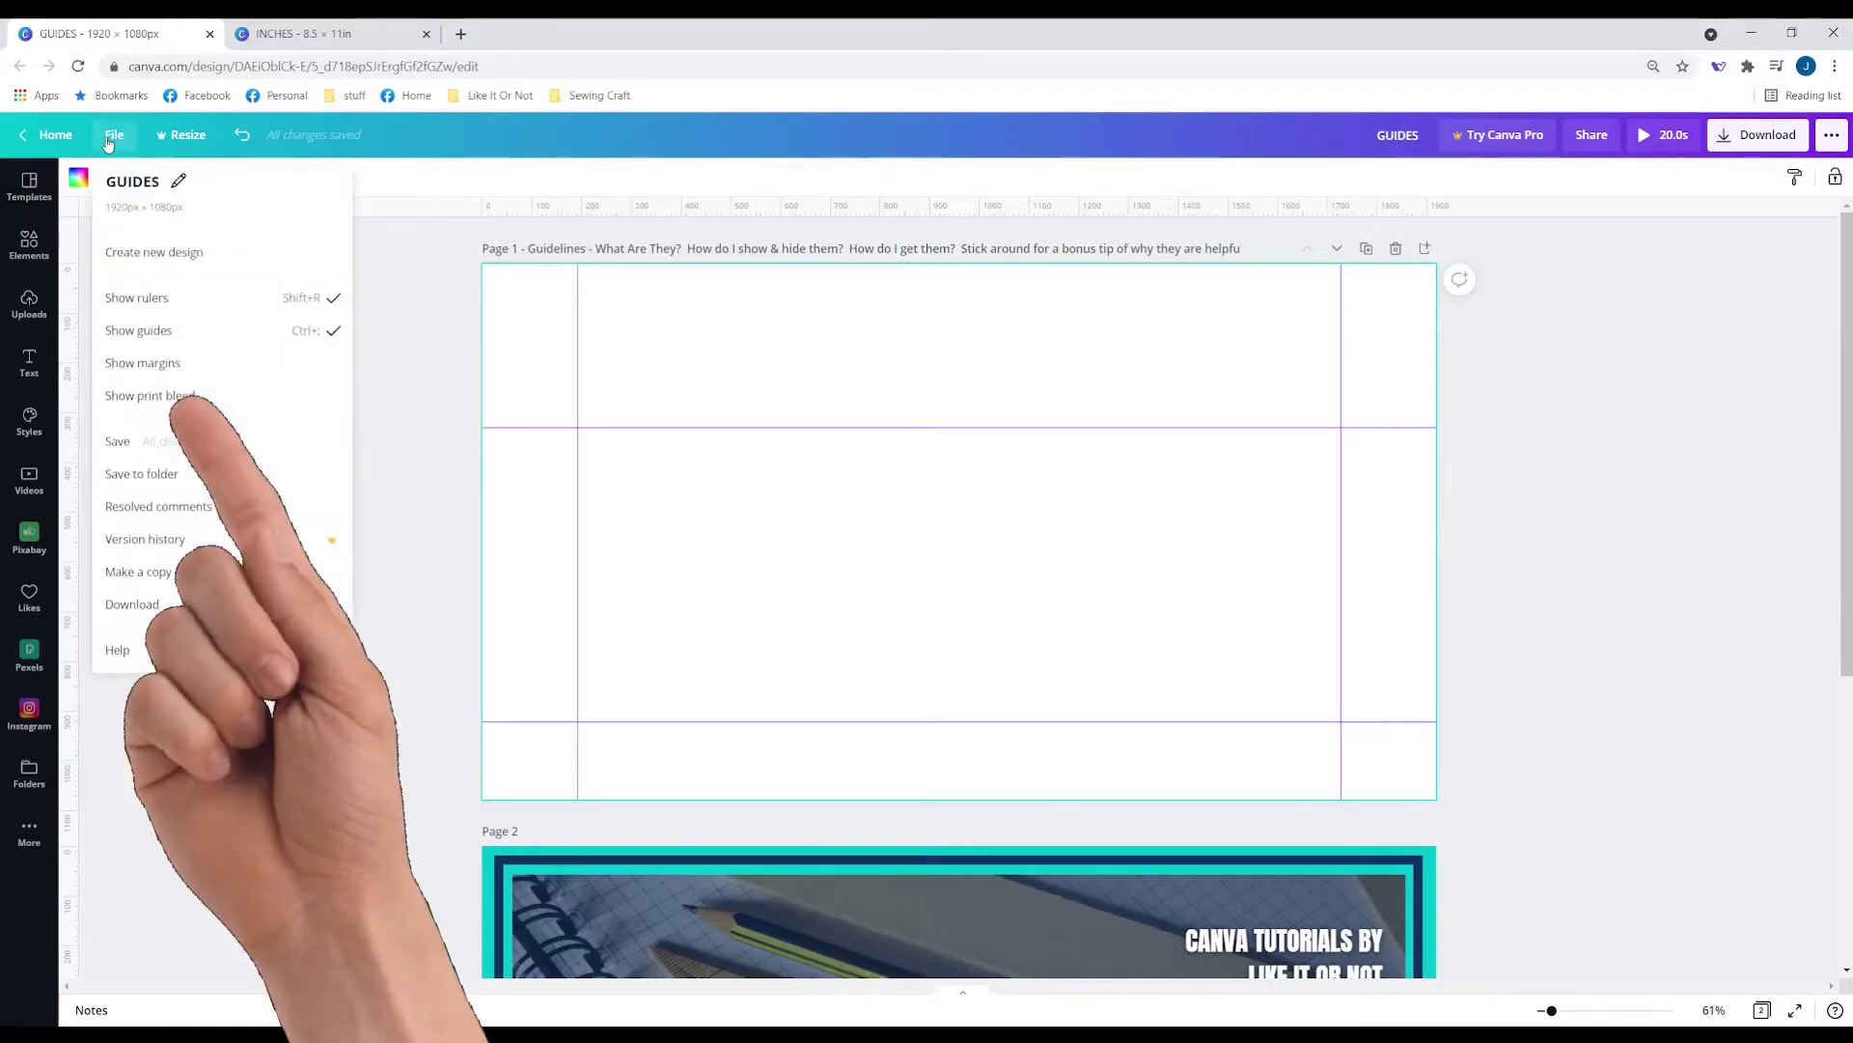
click(162, 364)
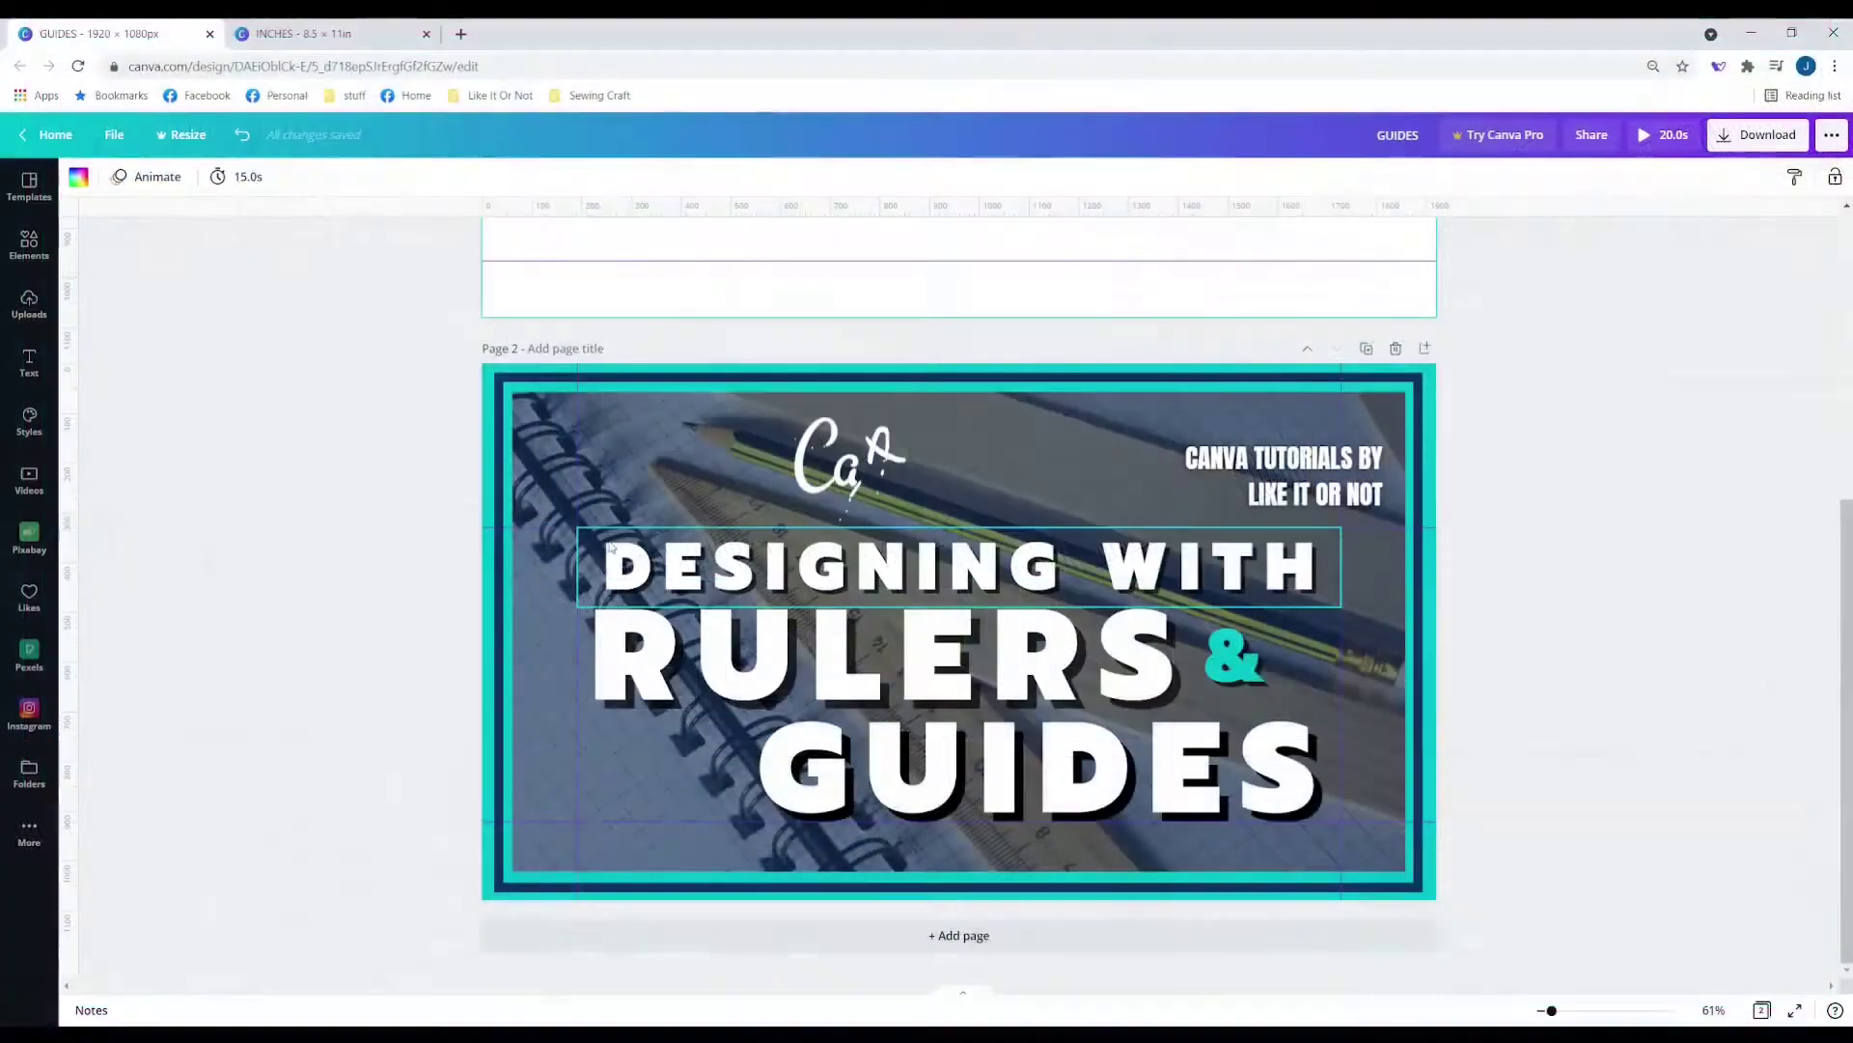
drag(527, 540, 527, 526)
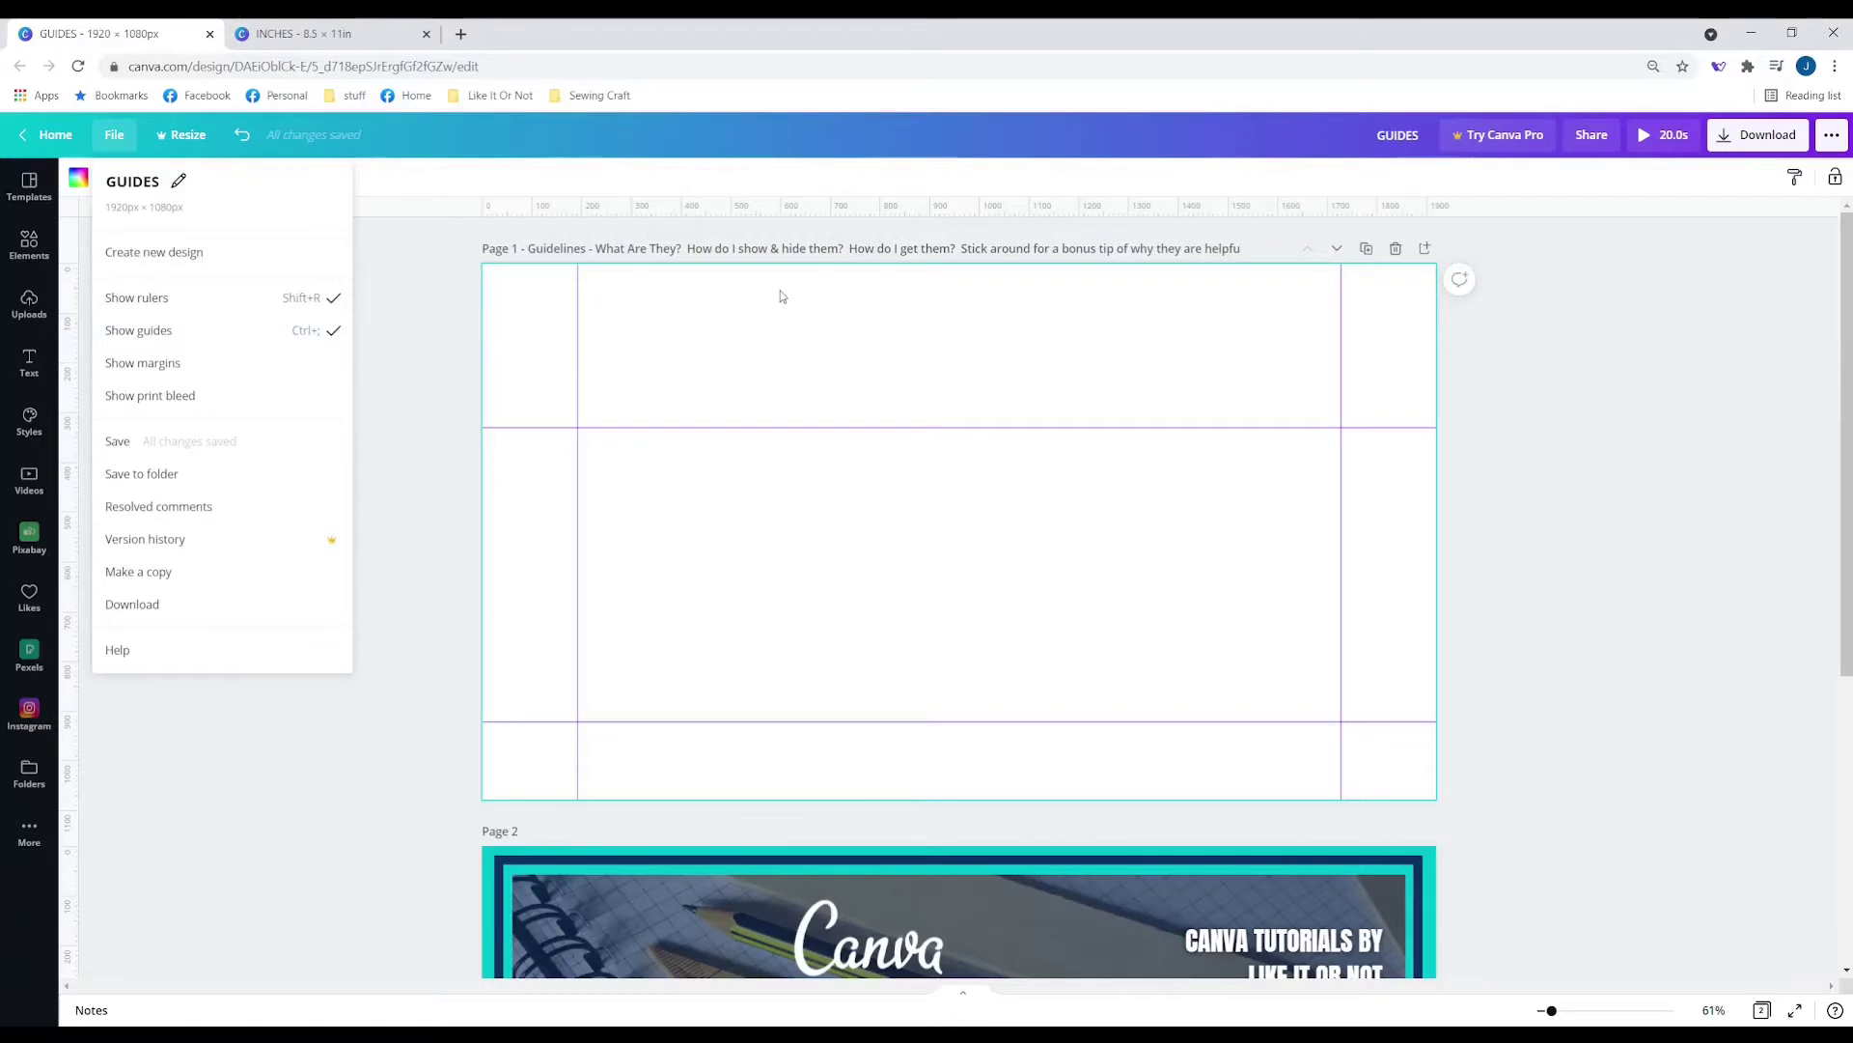
click(744, 363)
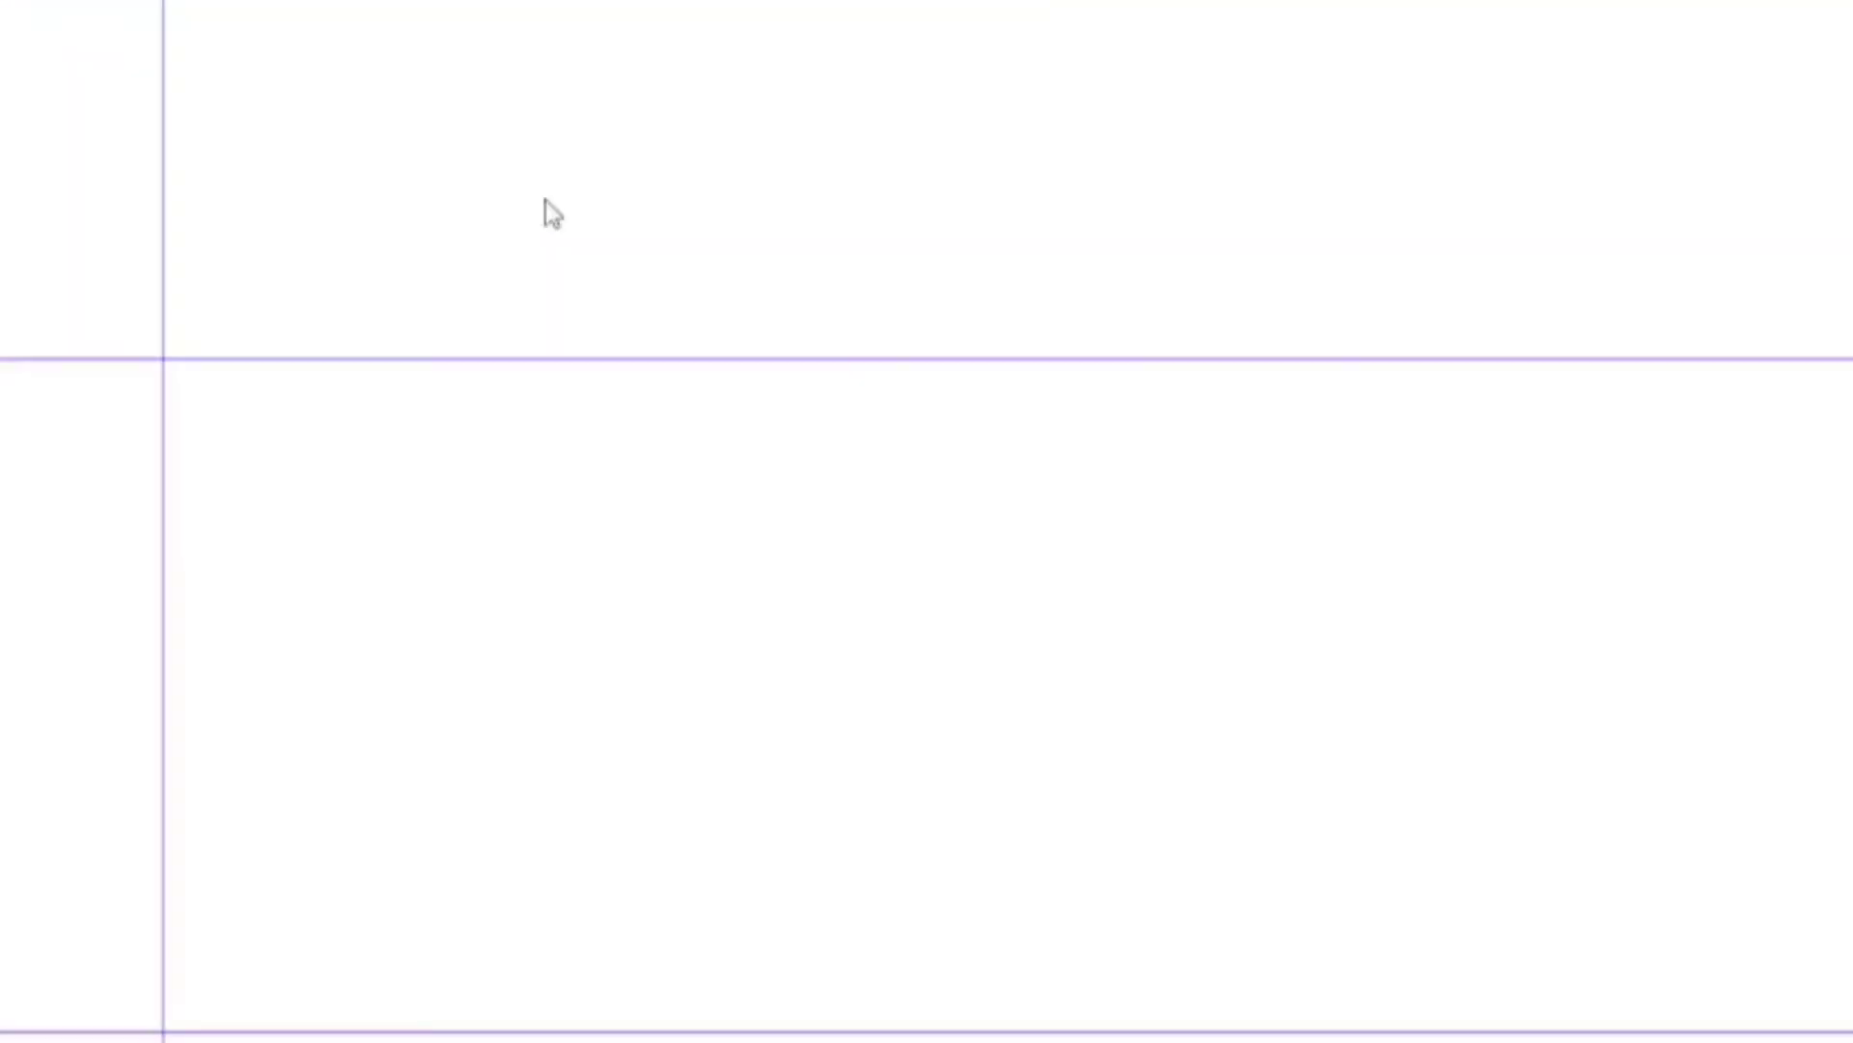
Add a horizontal guide above the existing upper guide and a vertical guide on page 1.
right_click(746, 360)
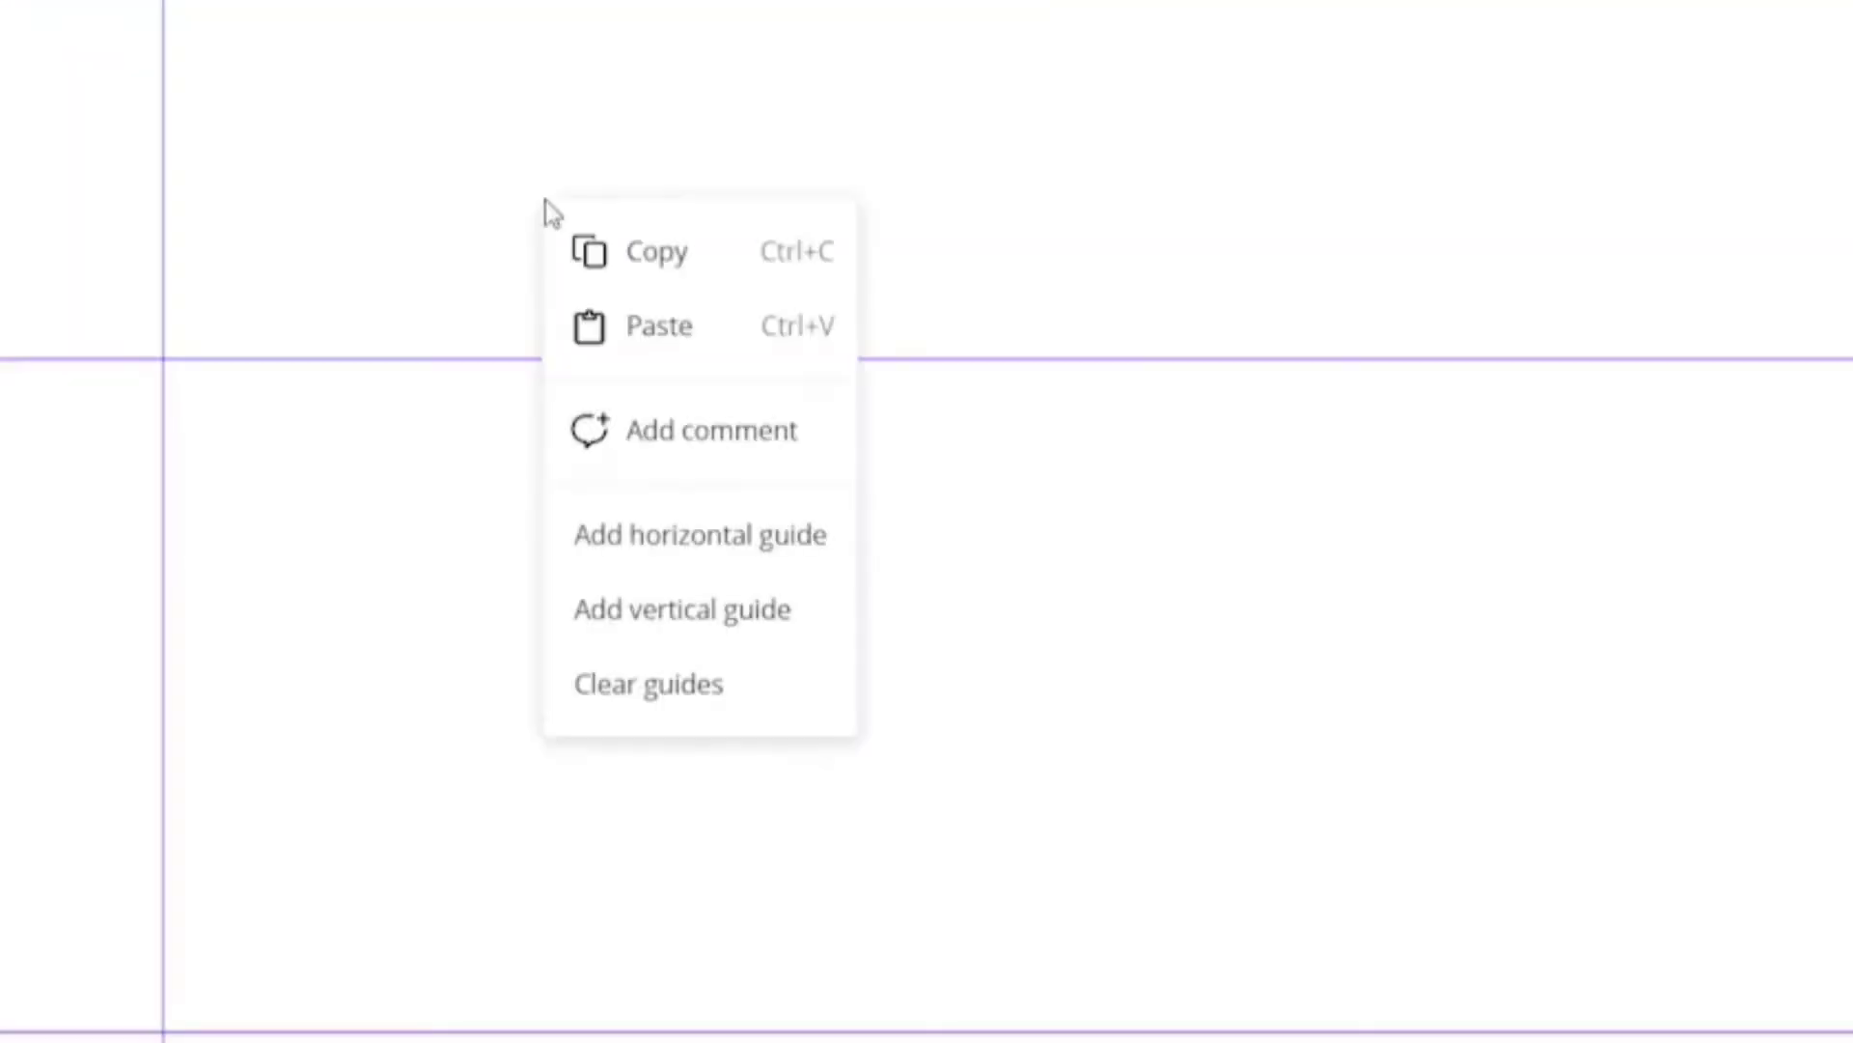
click(715, 562)
right_click(710, 548)
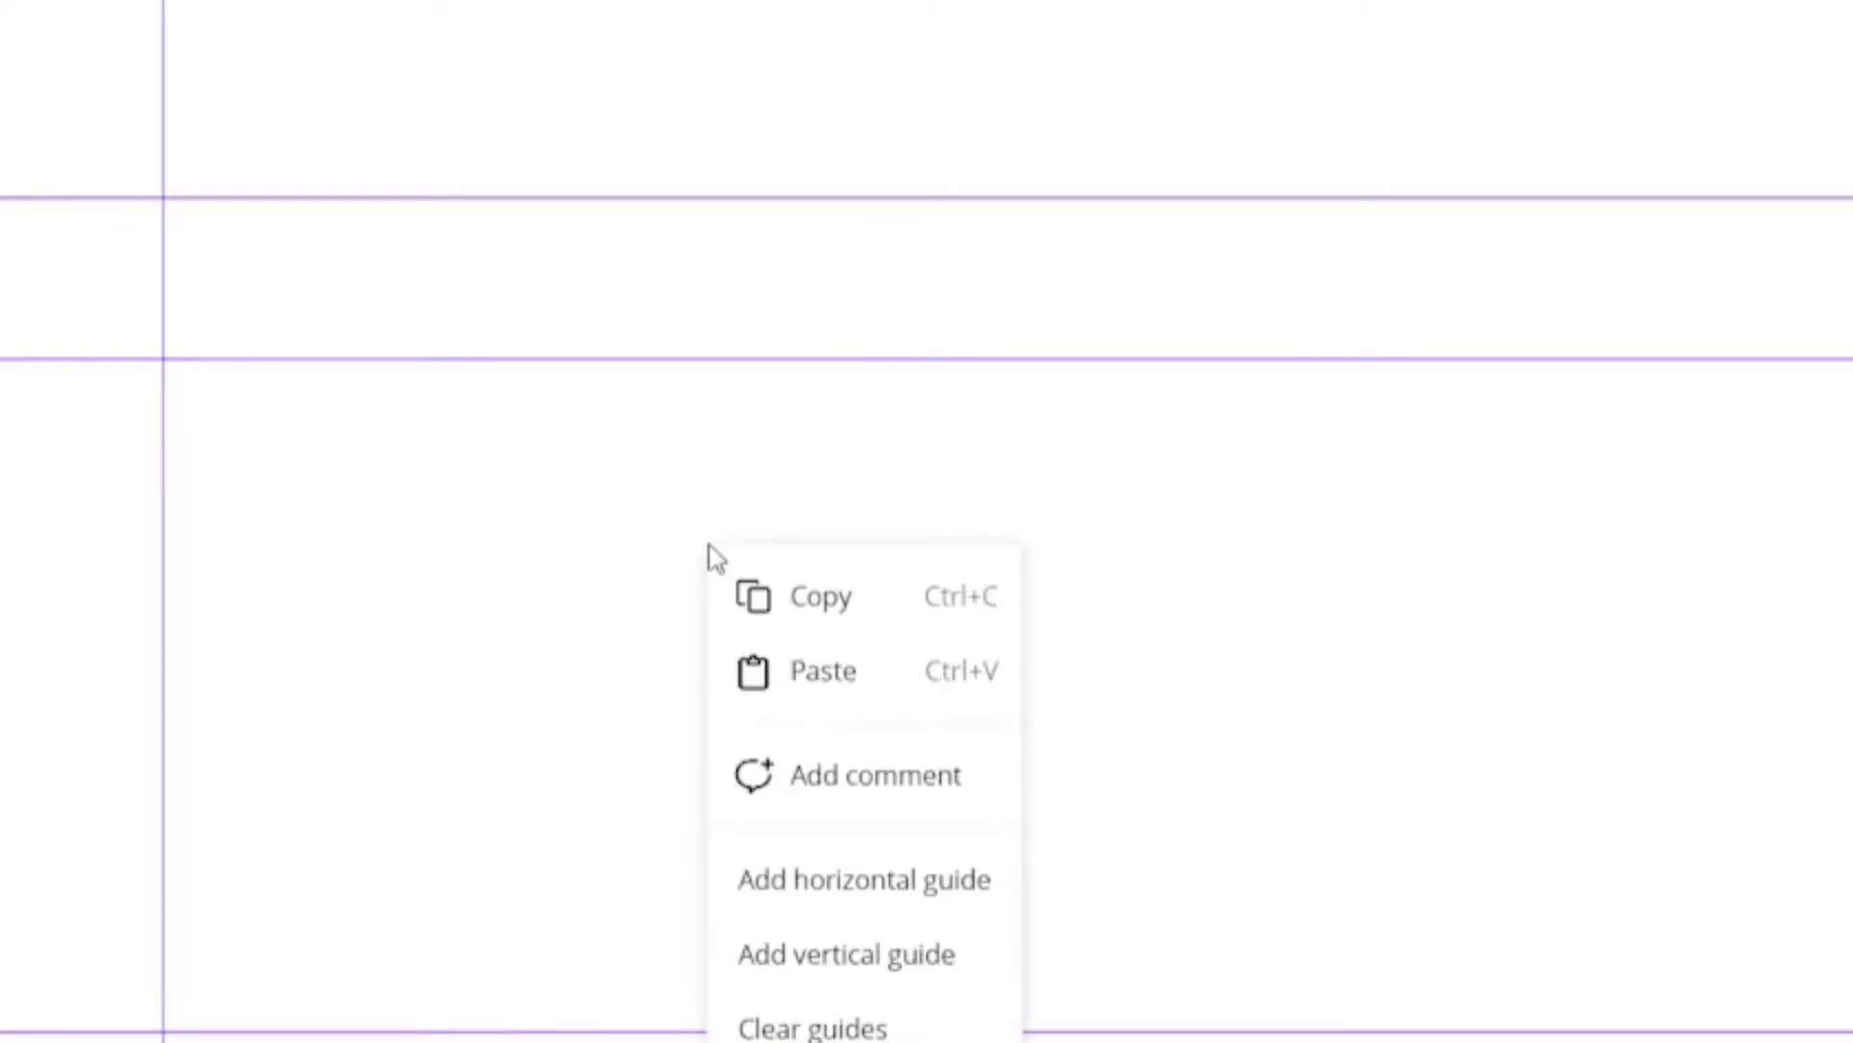
click(801, 951)
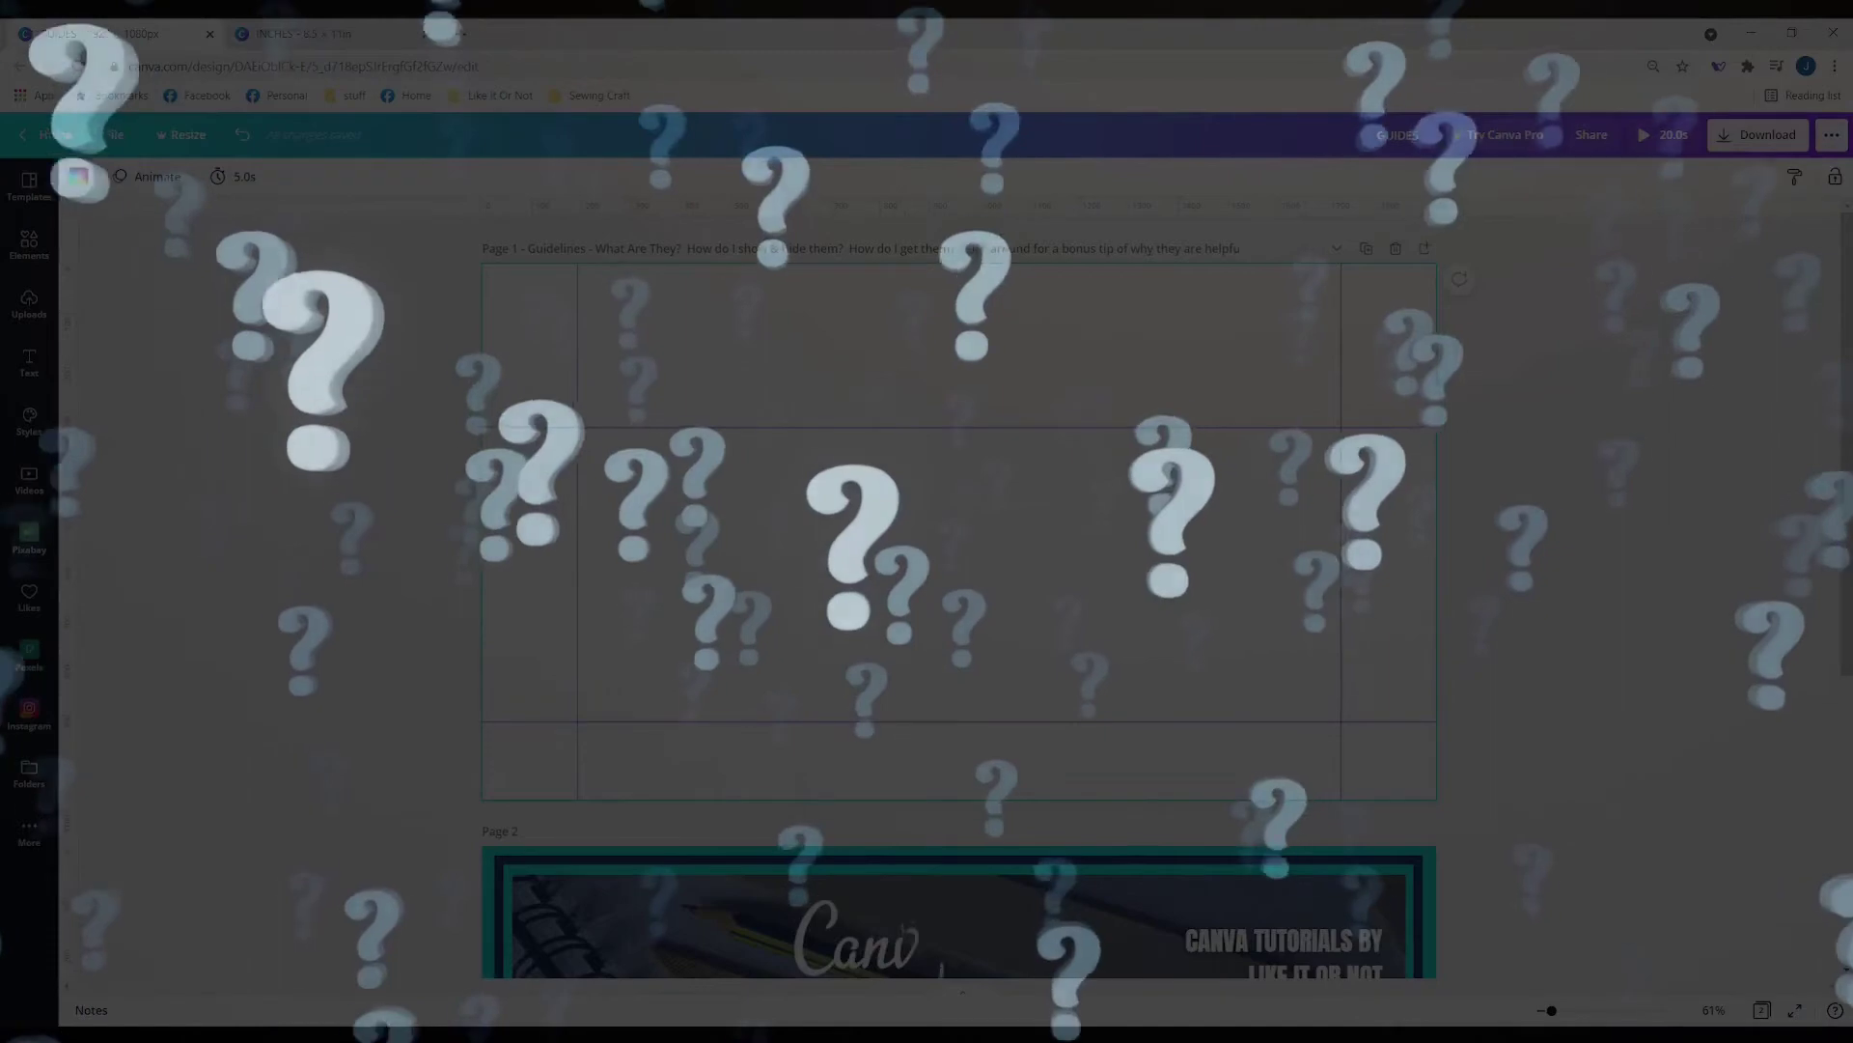
Clear all guides from page 1 of the GUIDES design.
right_click(987, 714)
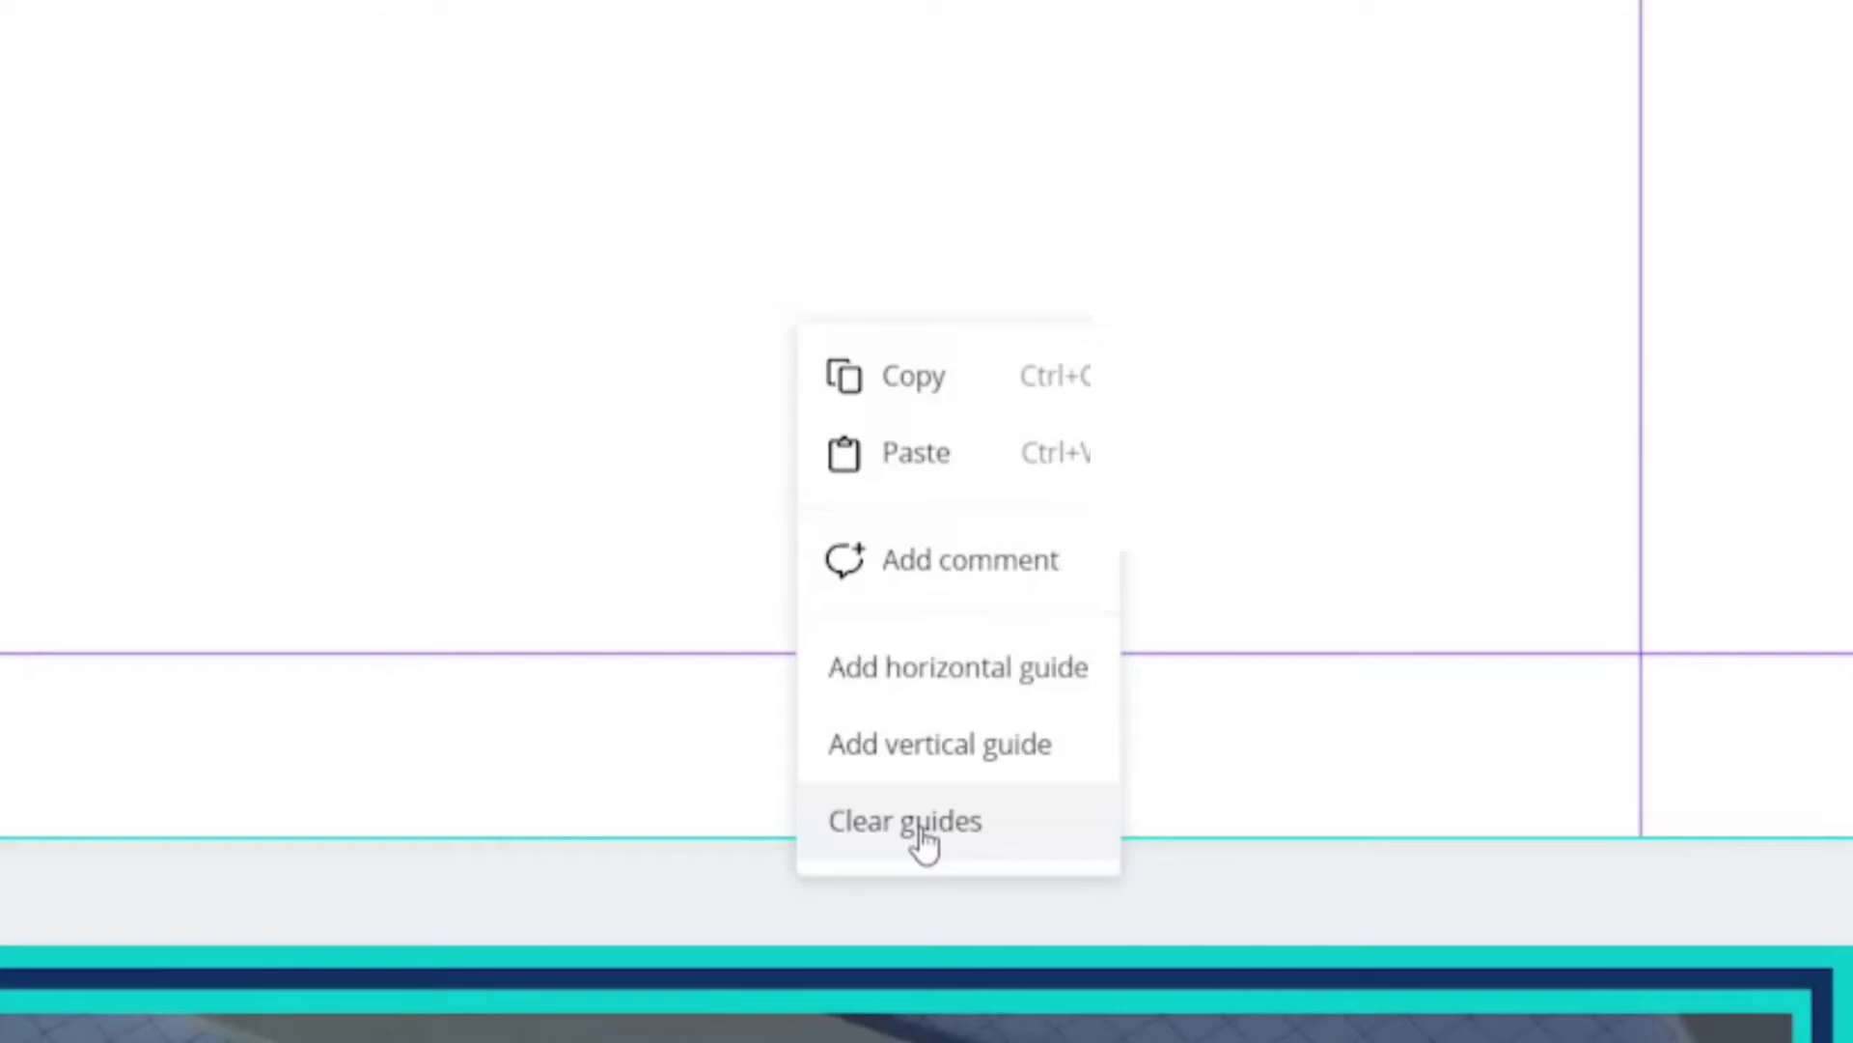
click(924, 838)
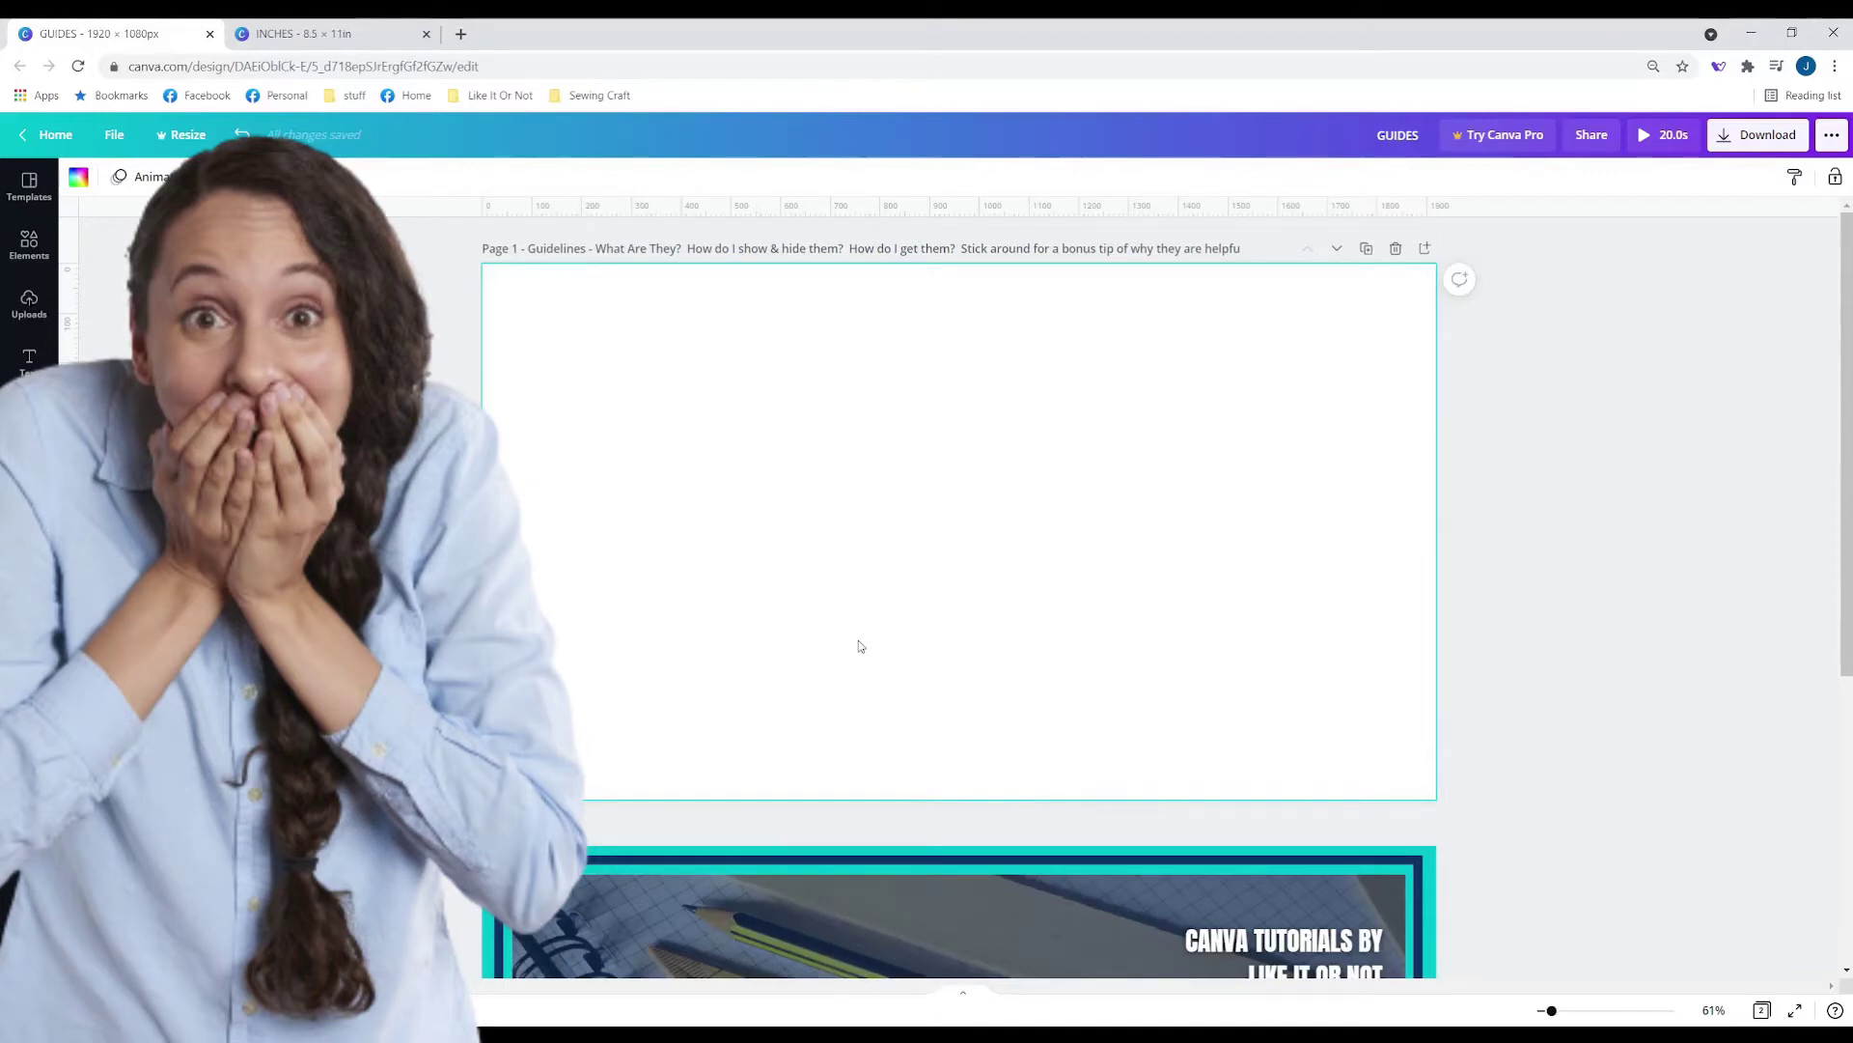
Check the guide display option in the design settings and the guide commands offered on the empty page 1.
click(116, 142)
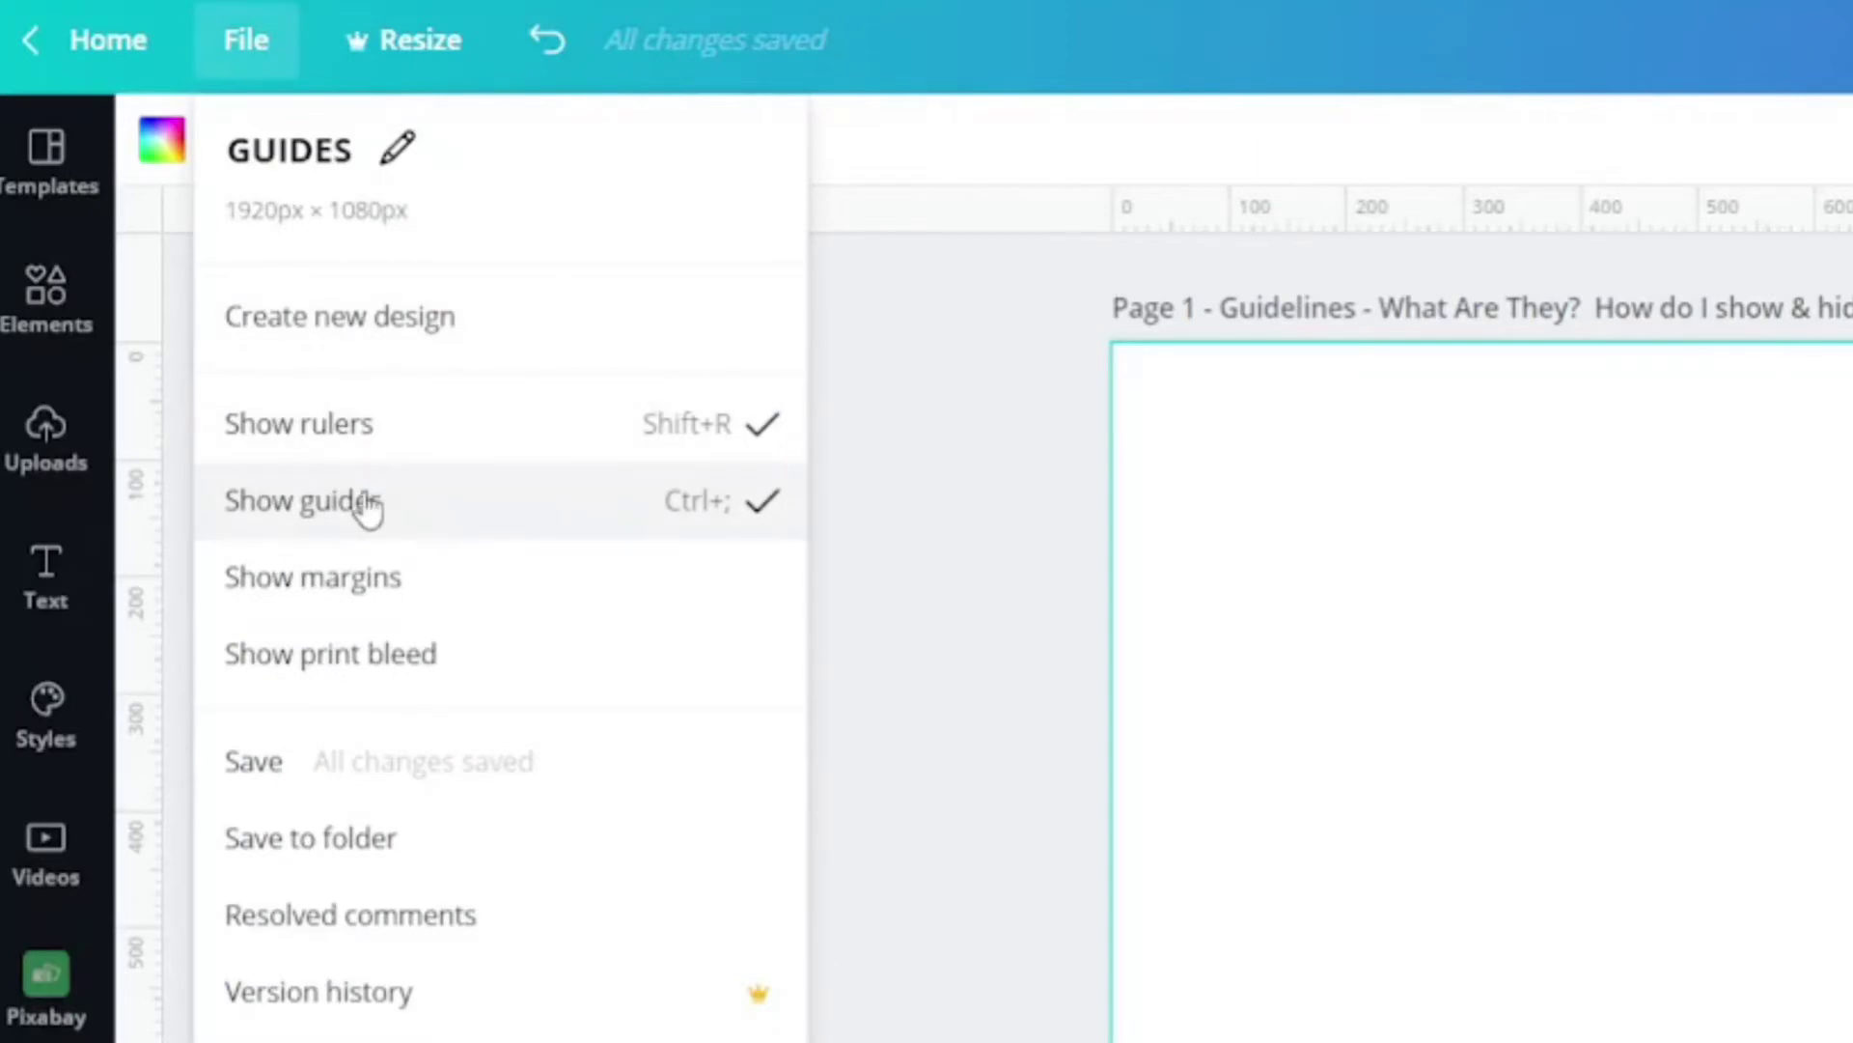
click(367, 502)
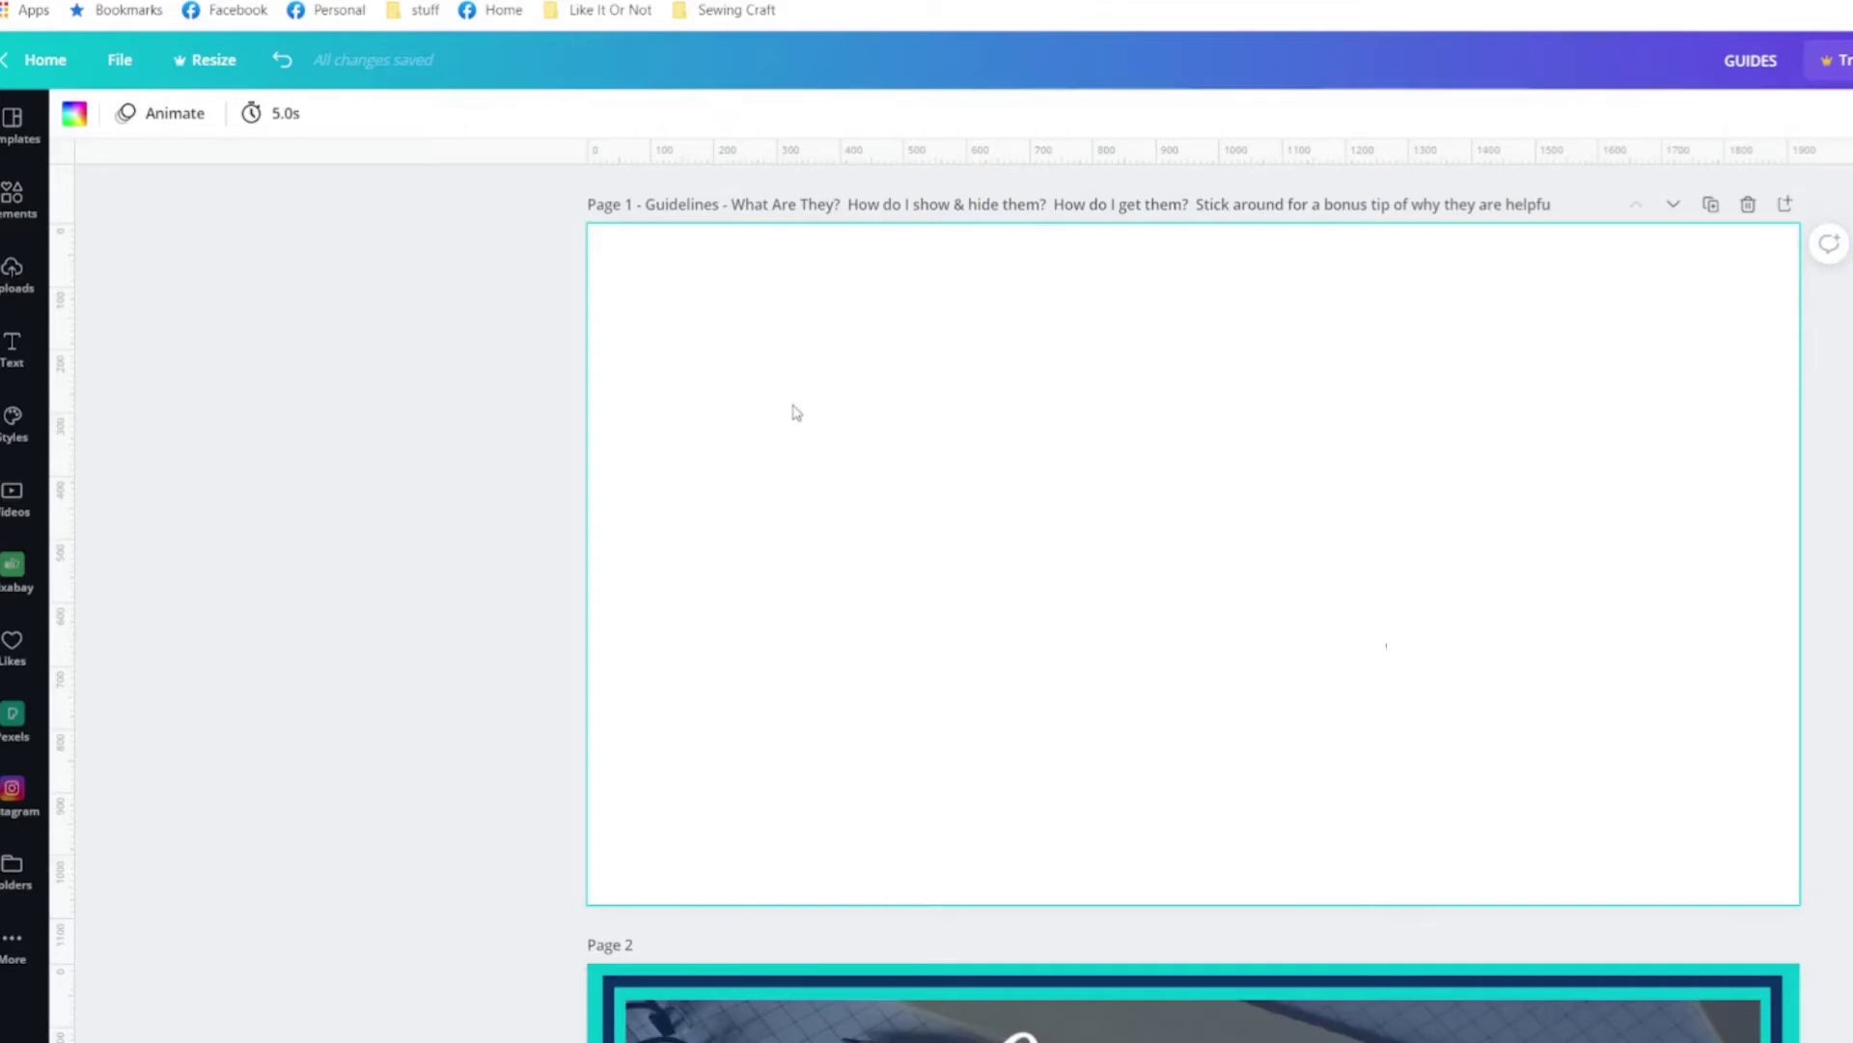
right_click(794, 409)
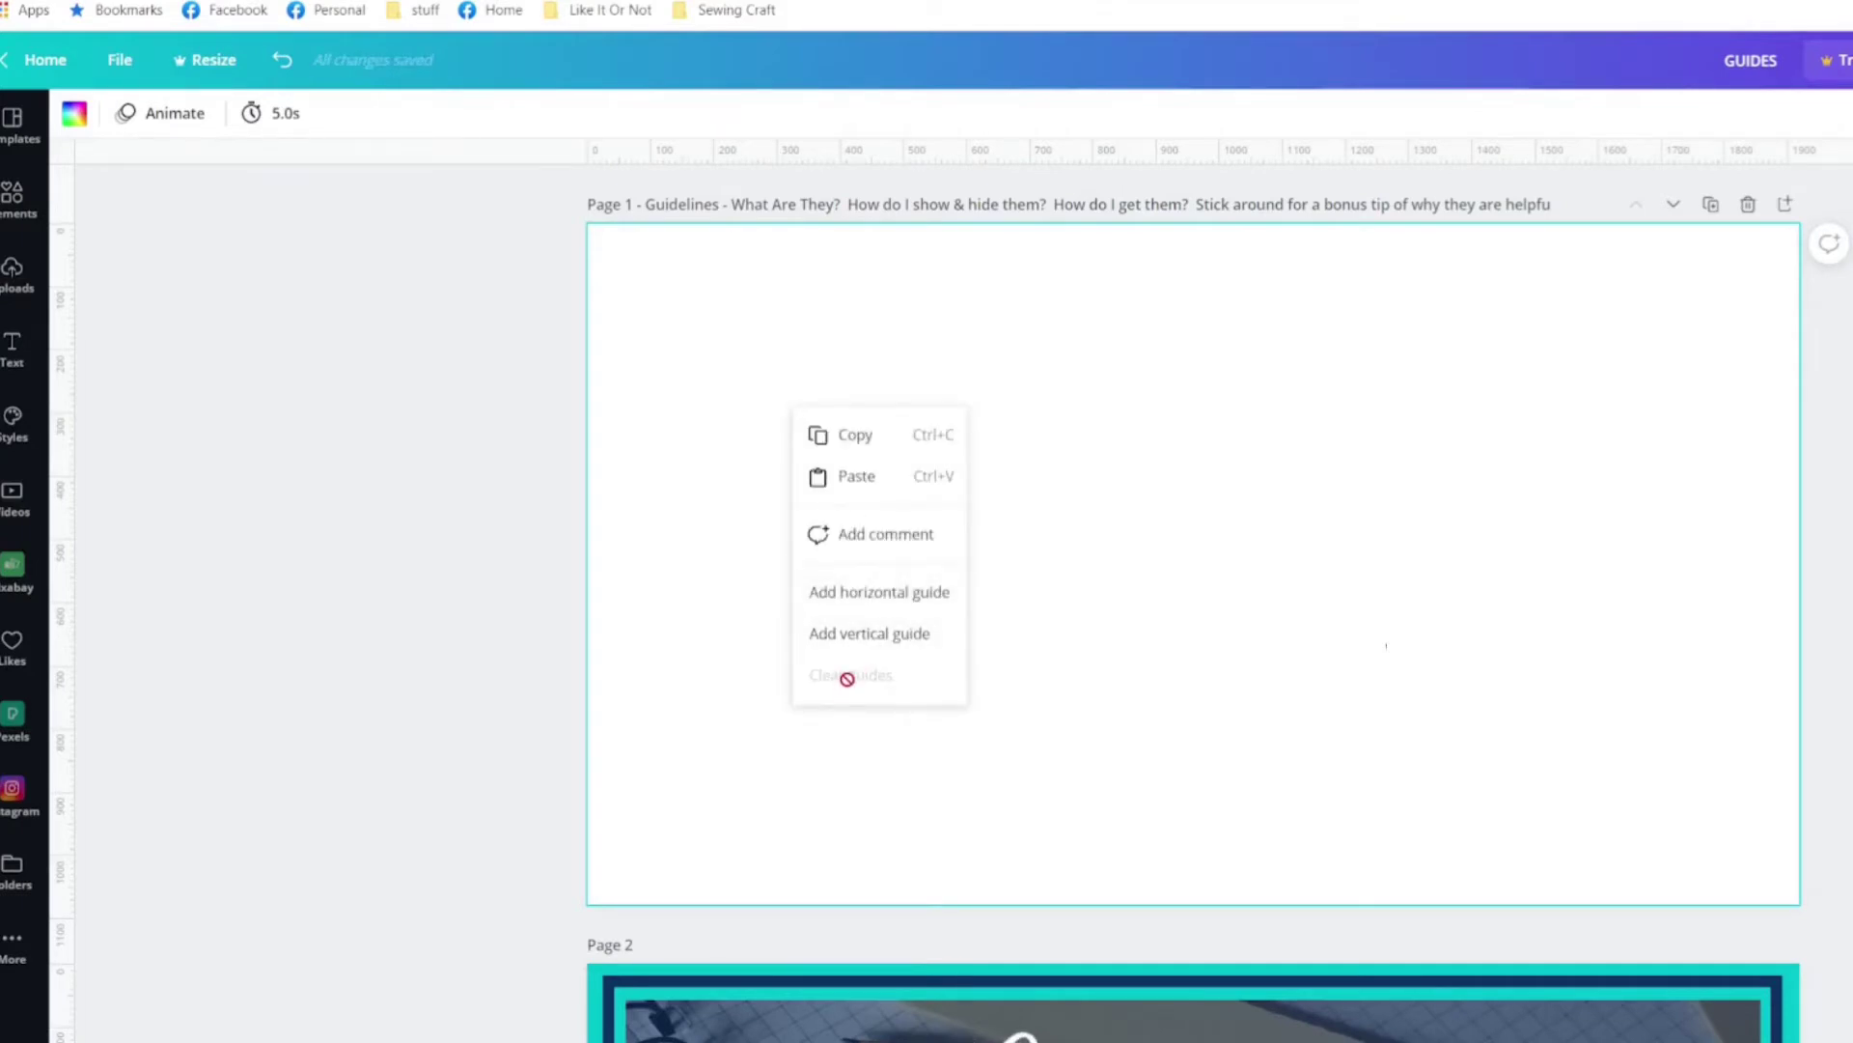
click(660, 605)
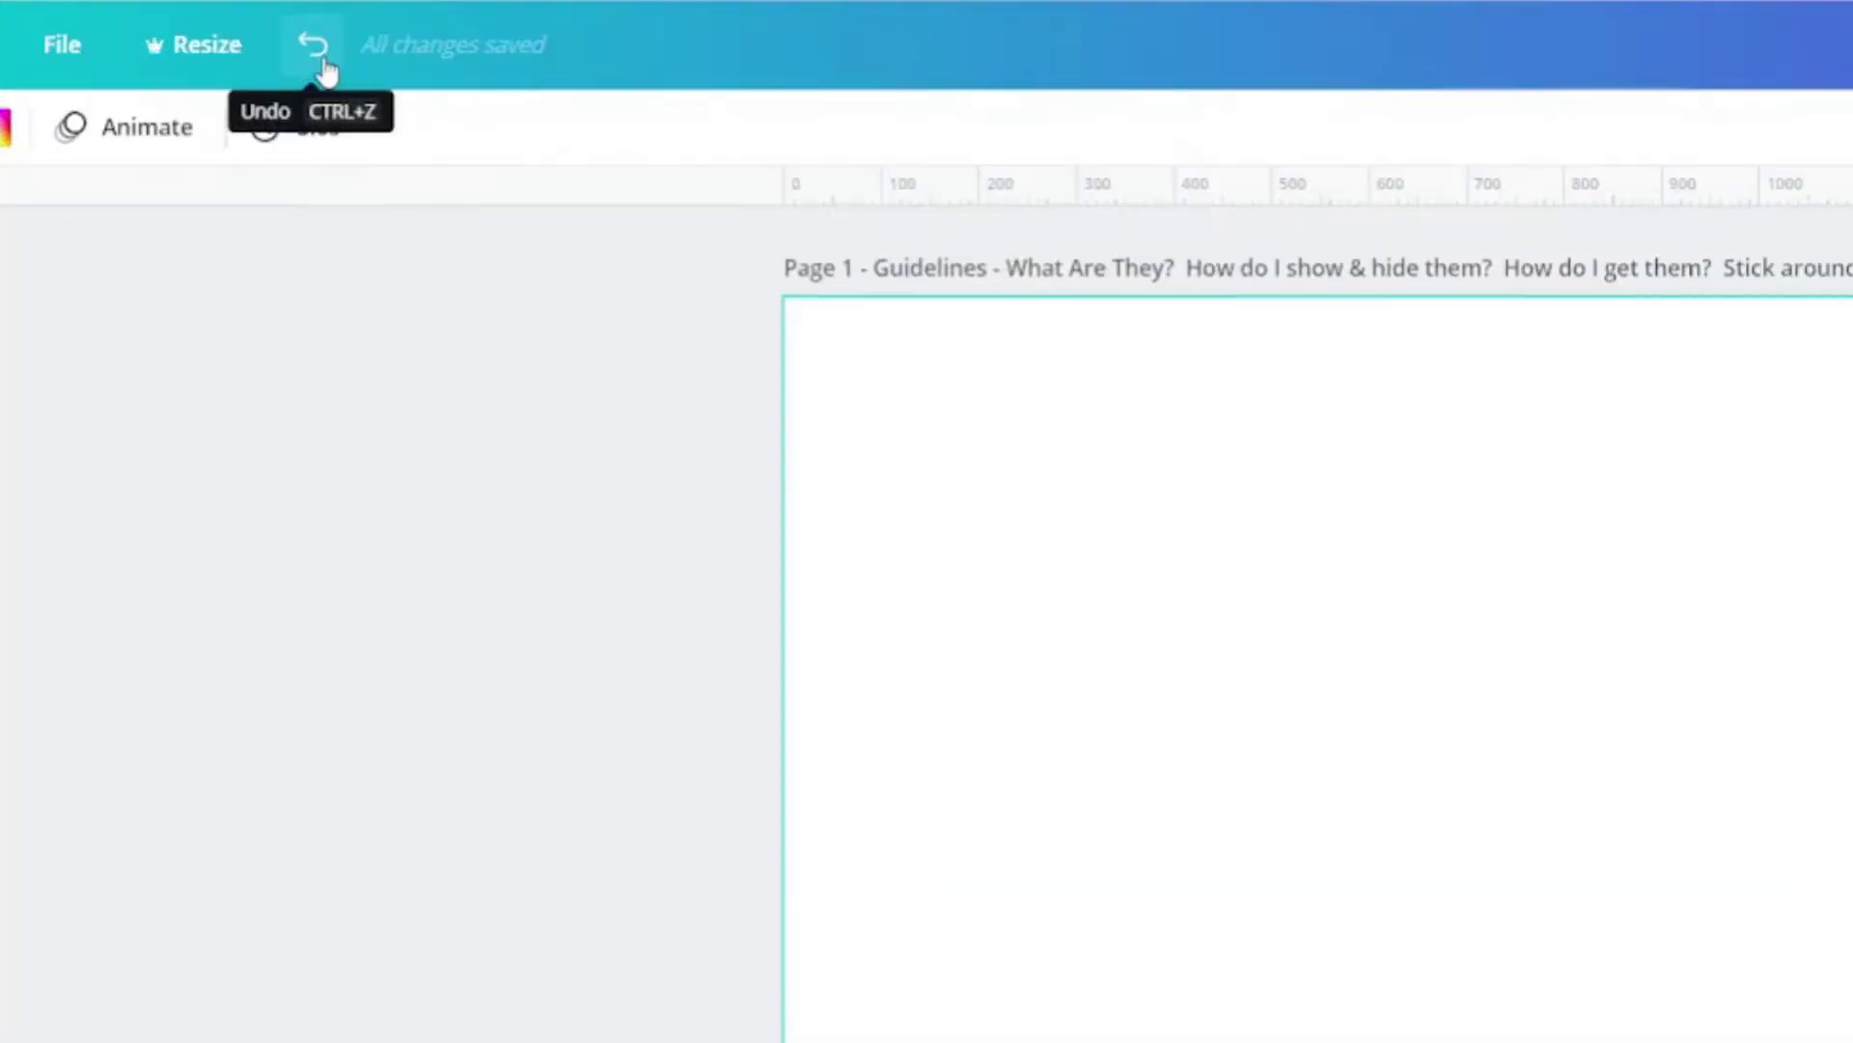
Undo the clearing of the guides on page 1, and hide the restored guides.
click(283, 61)
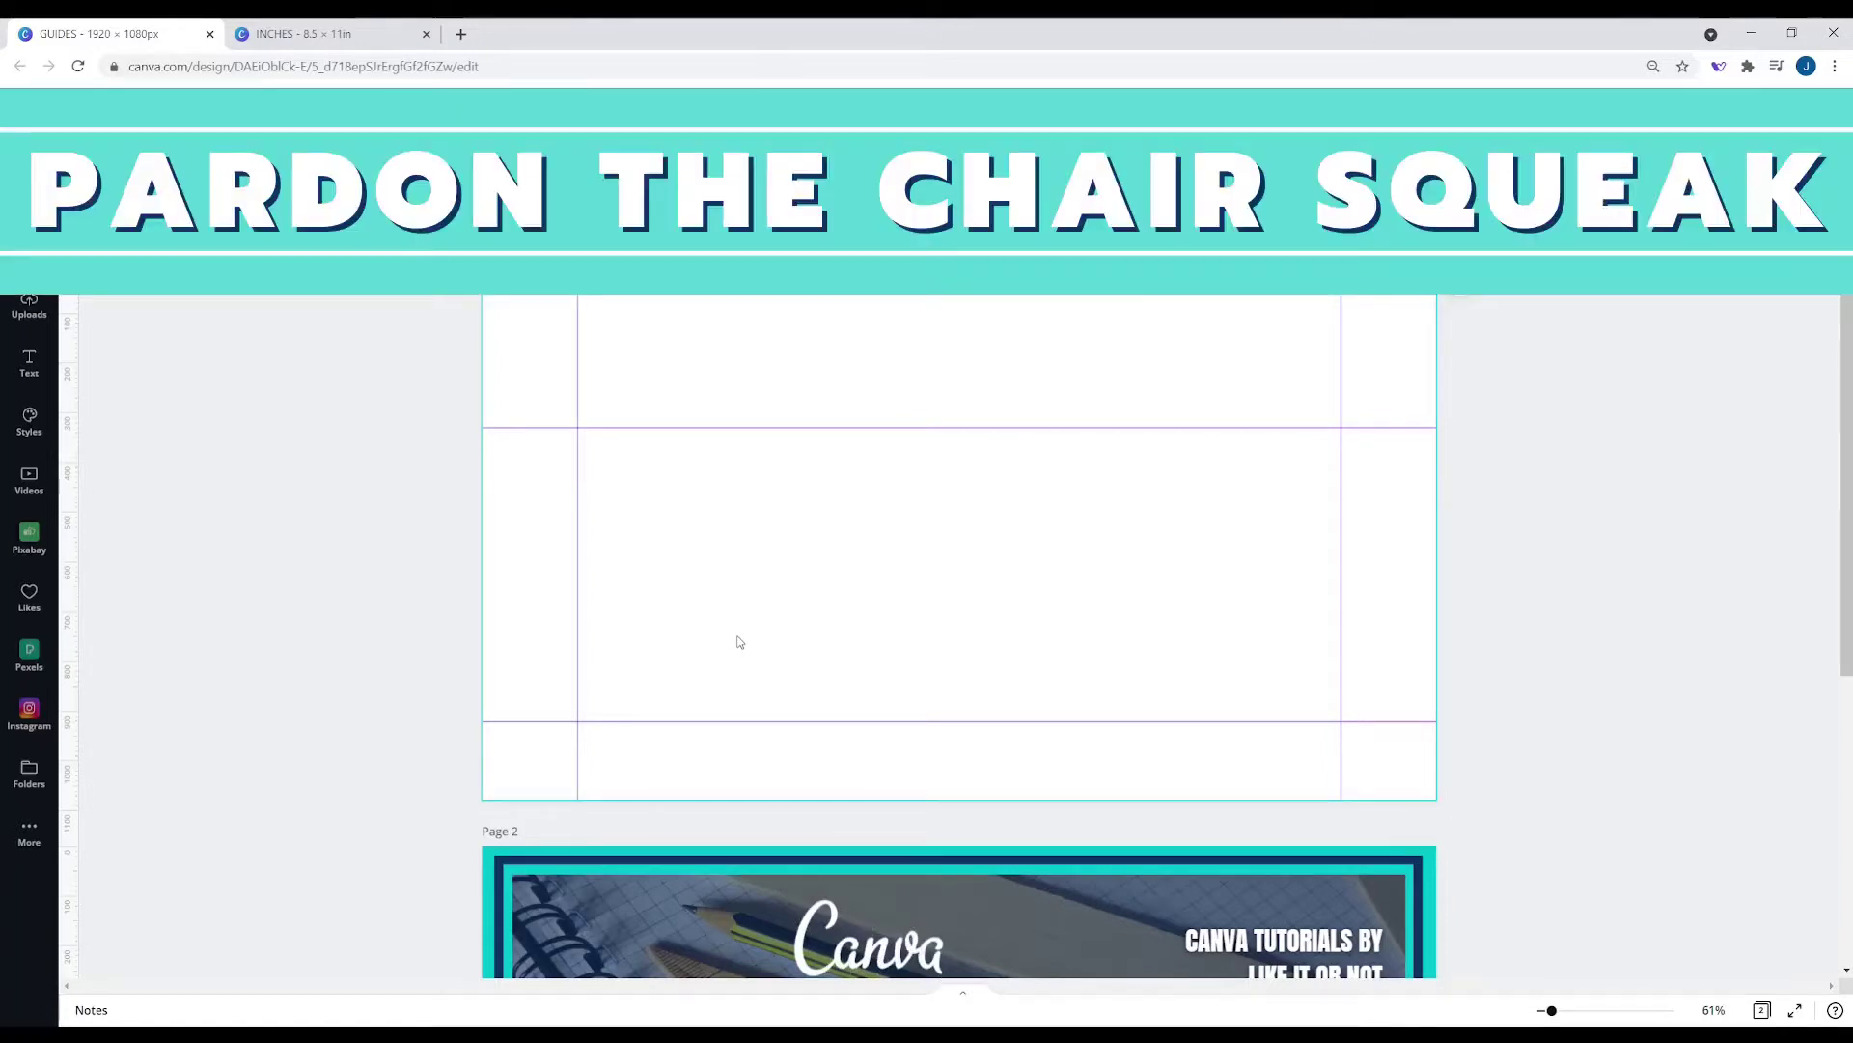
key(ctrl+z)
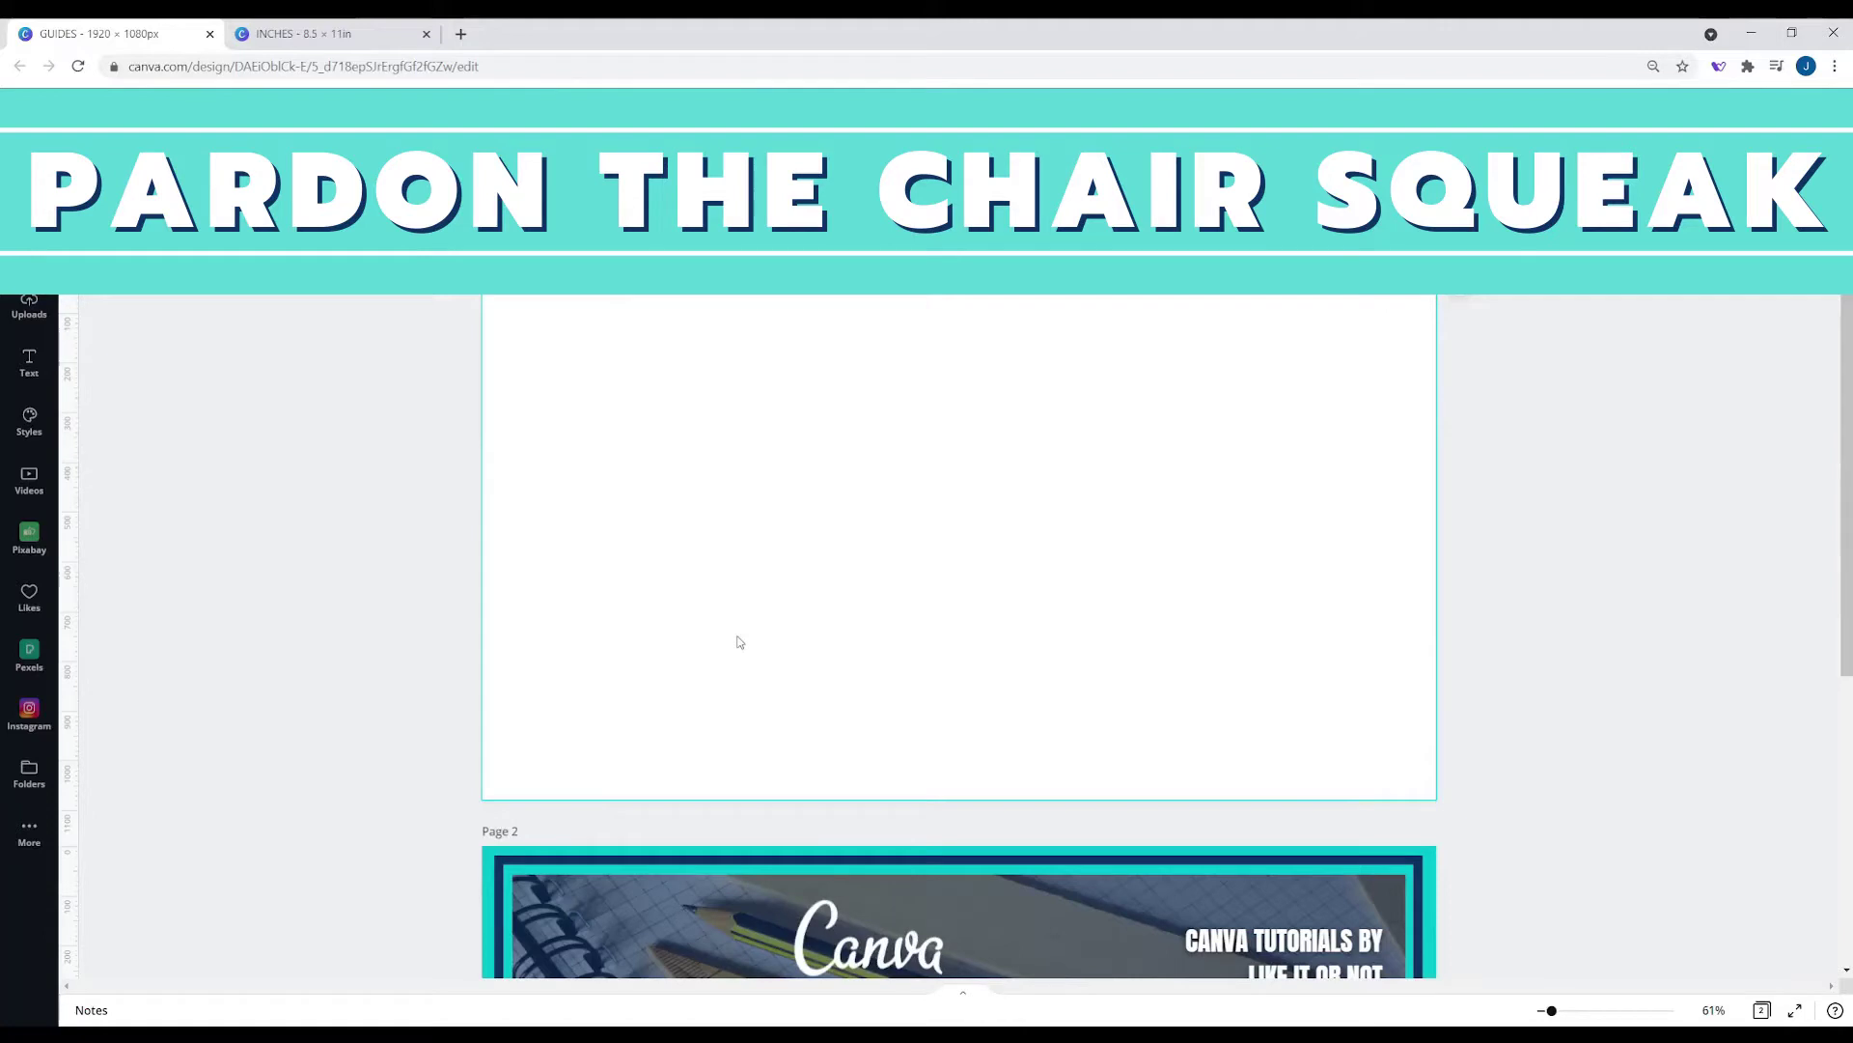
Pull a vertical guide at about 560 px and a horizontal guide at about 210 px onto page 1, and take all guides out of view.
drag(67, 576, 762, 512)
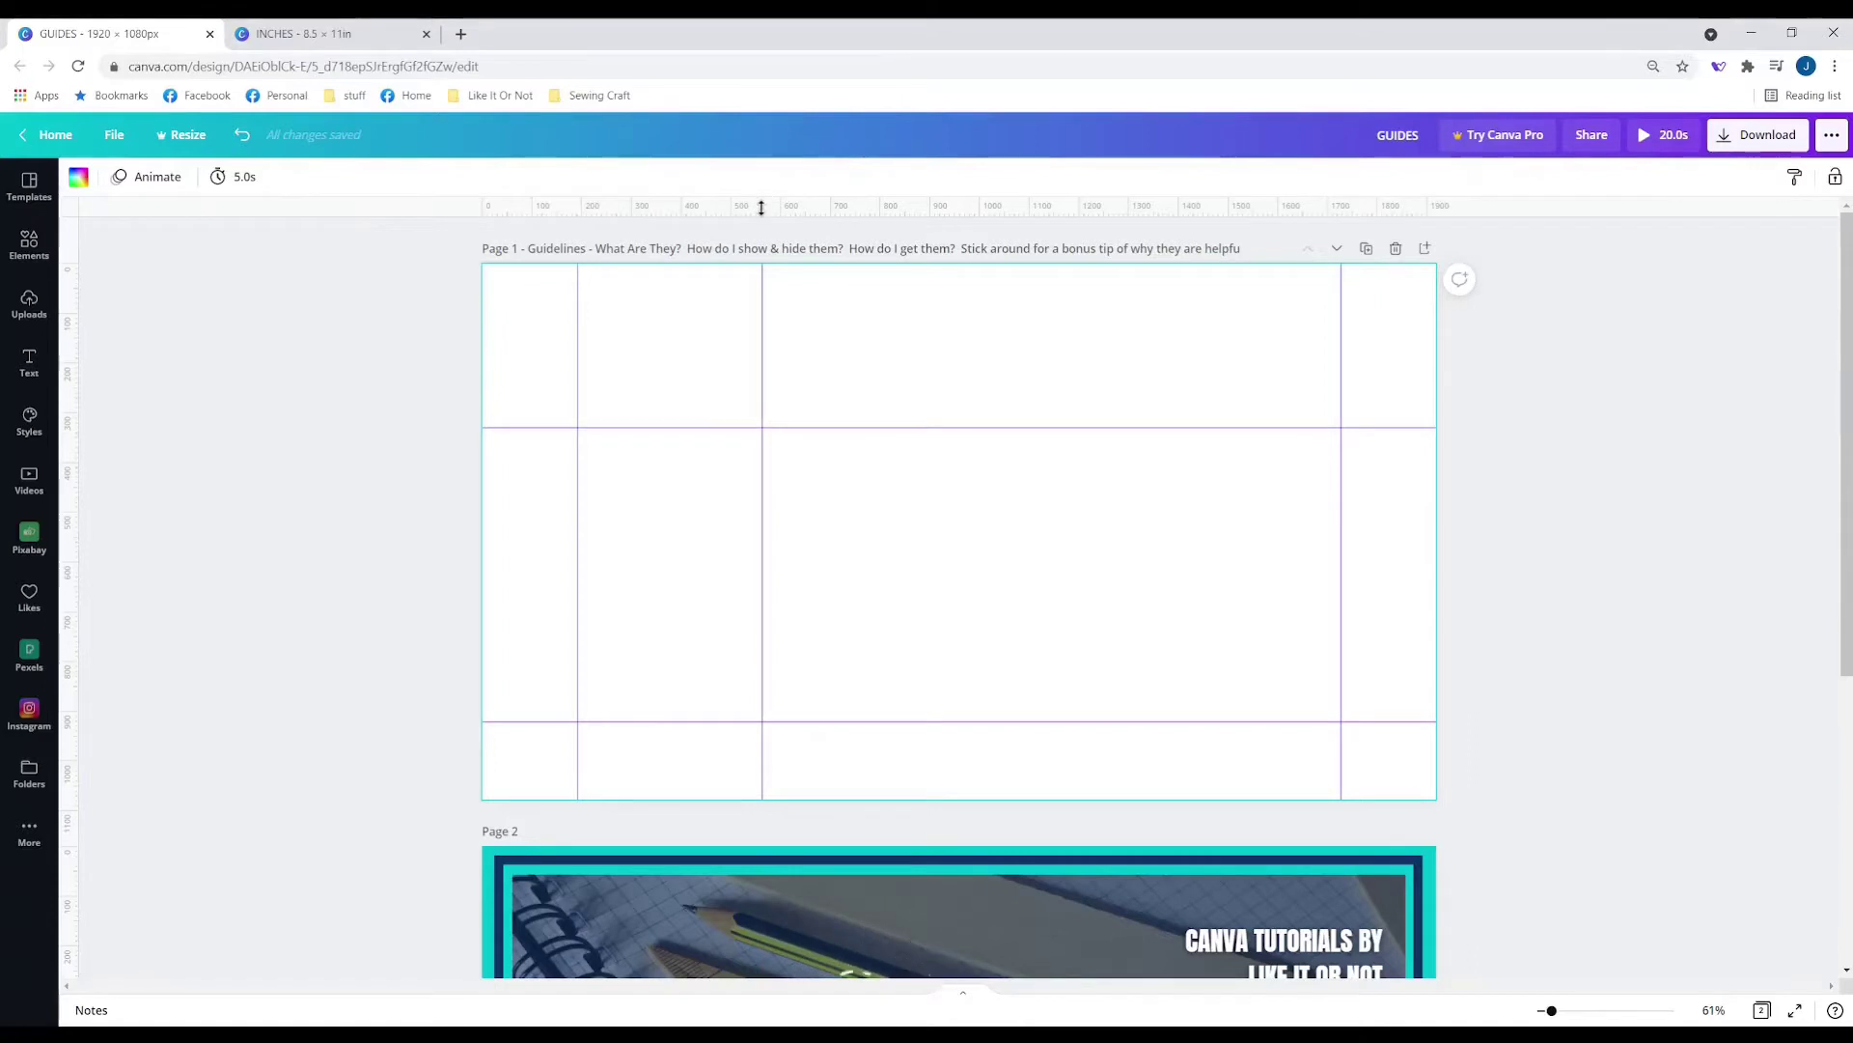
drag(764, 205, 770, 368)
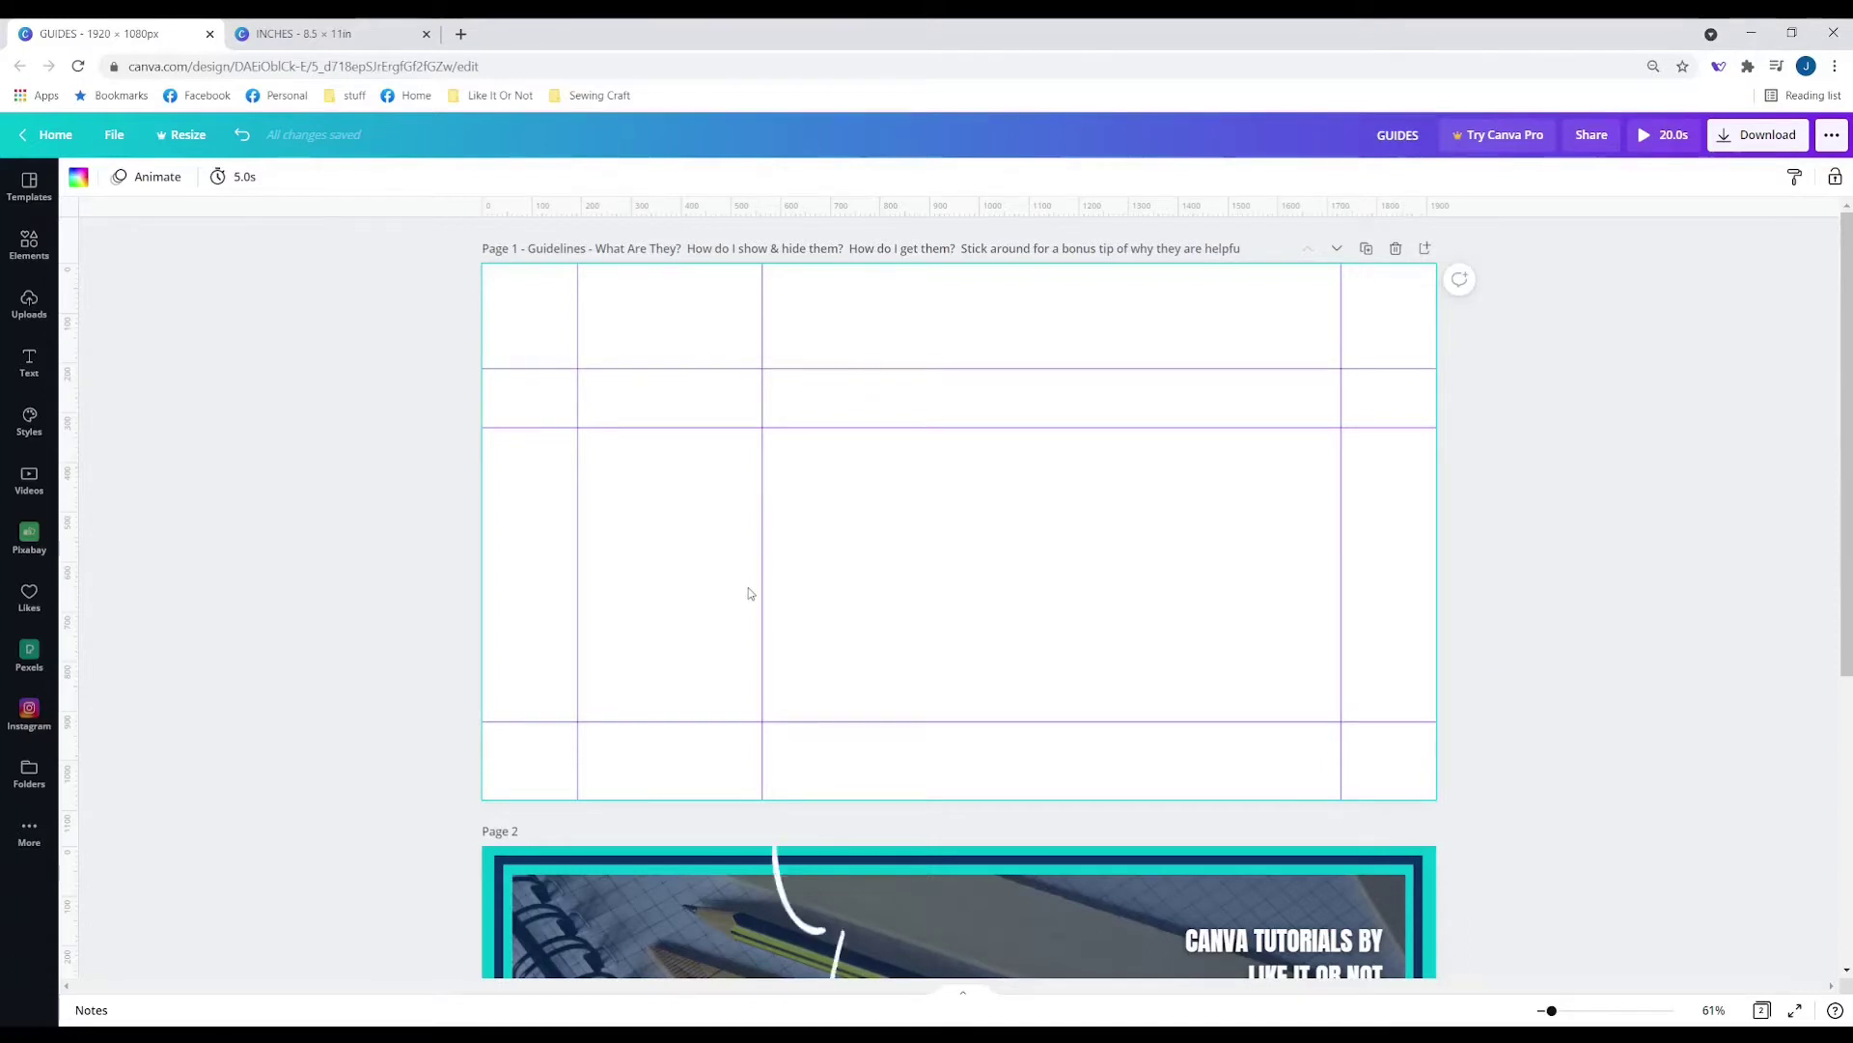
key(shift+r)
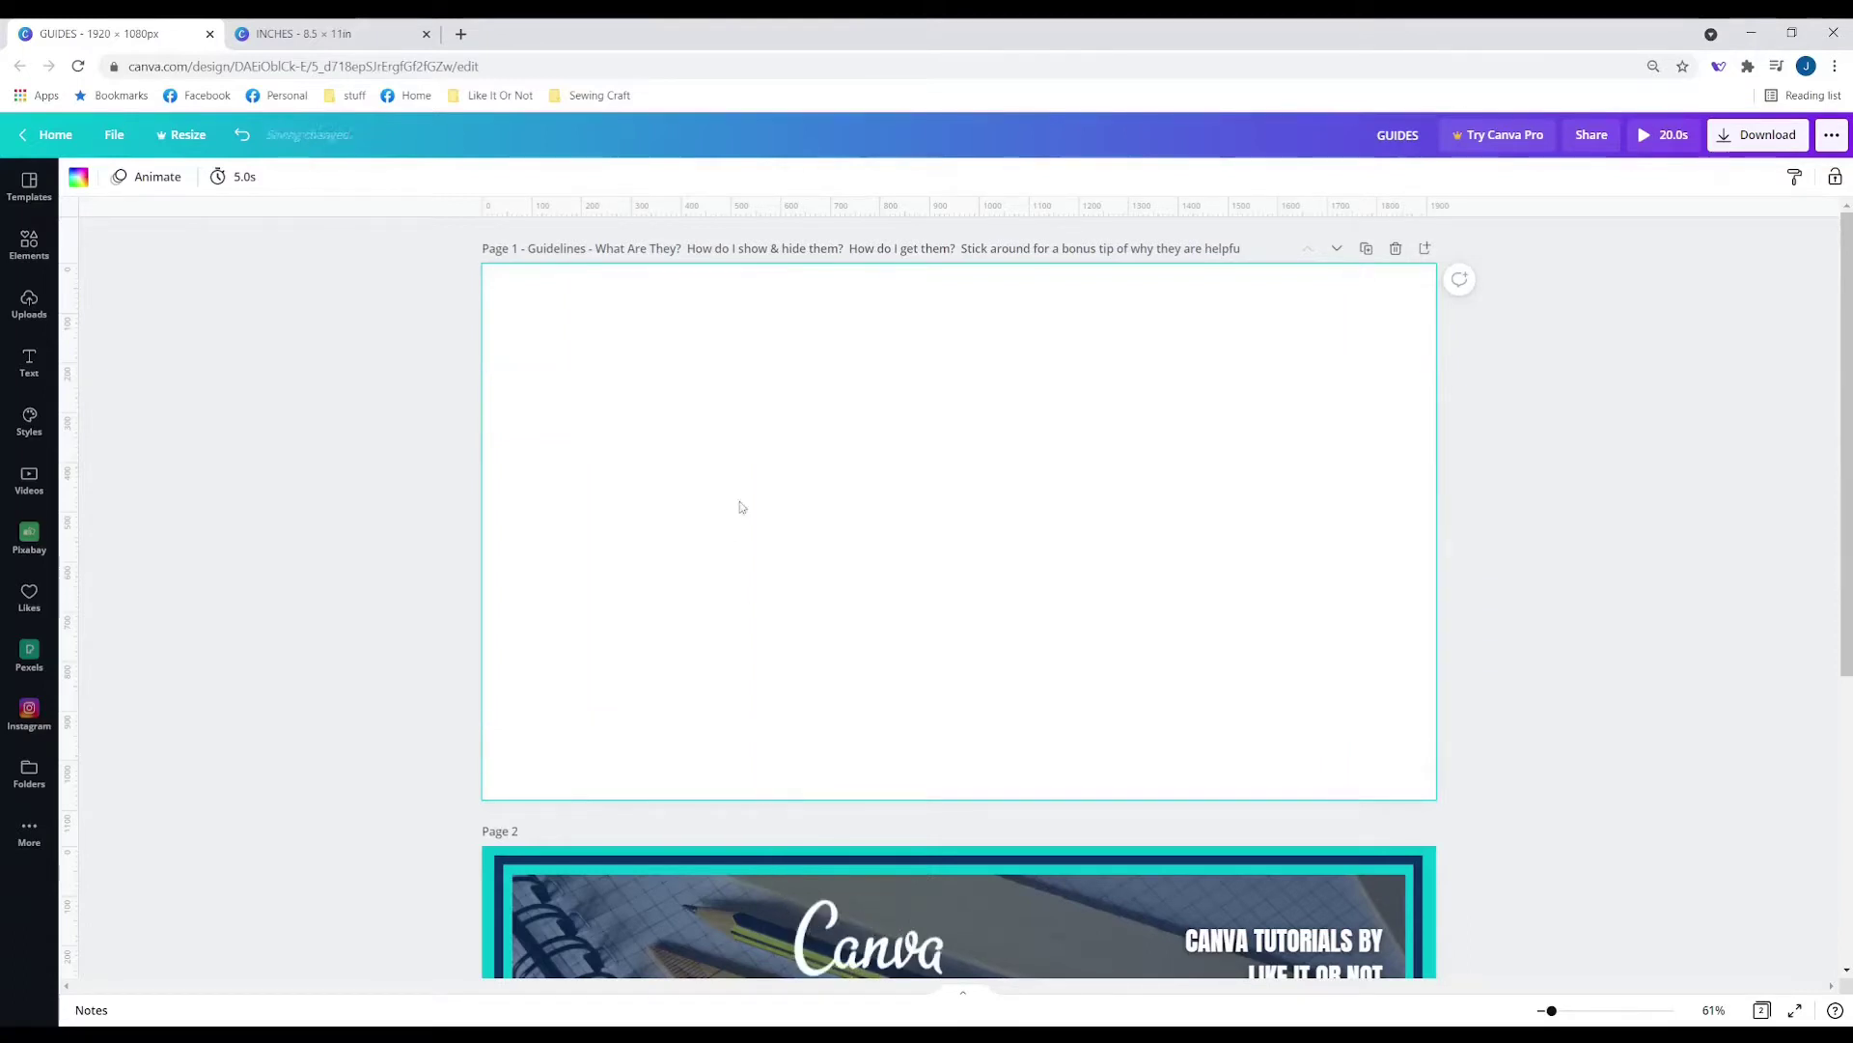
mouse_move(790, 202)
mouse_down()
mouse_move(774, 350)
mouse_move(757, 331)
mouse_move(757, 204)
mouse_up()
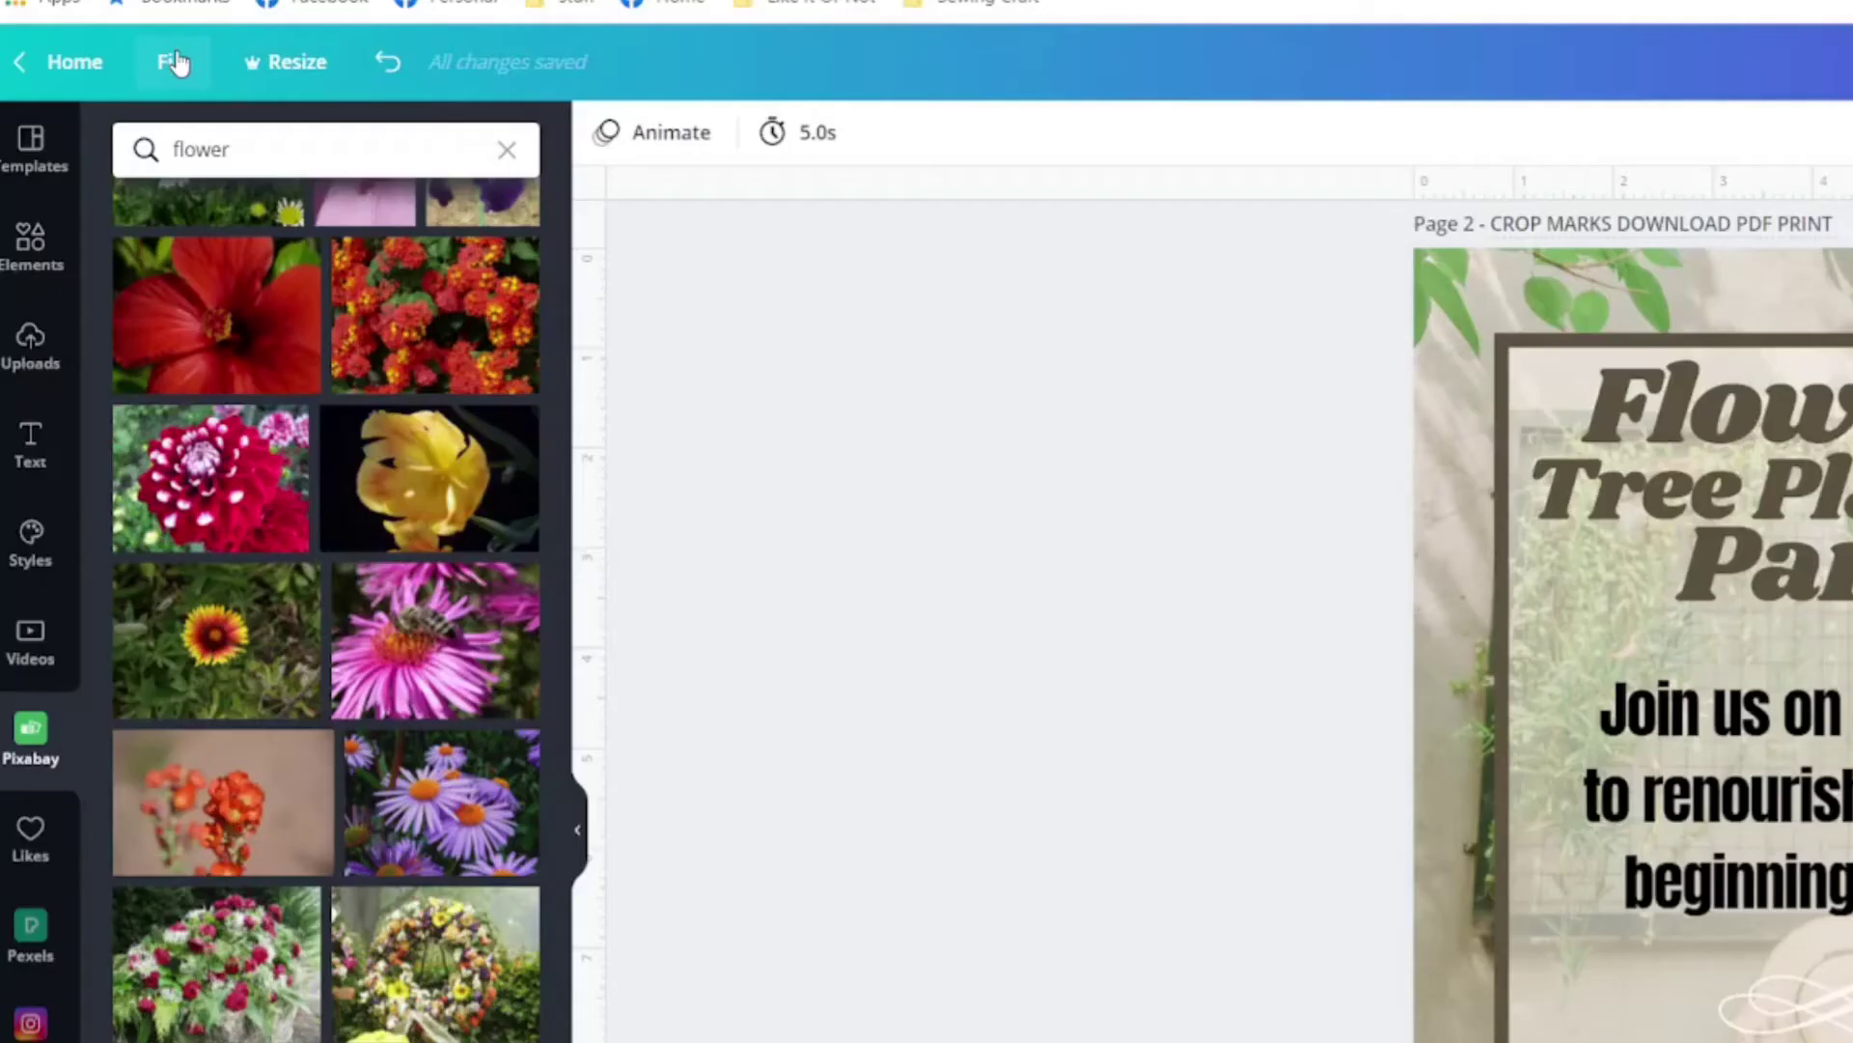
Turn on the print bleed display in the INCHES design, and go to its page 1.
click(176, 62)
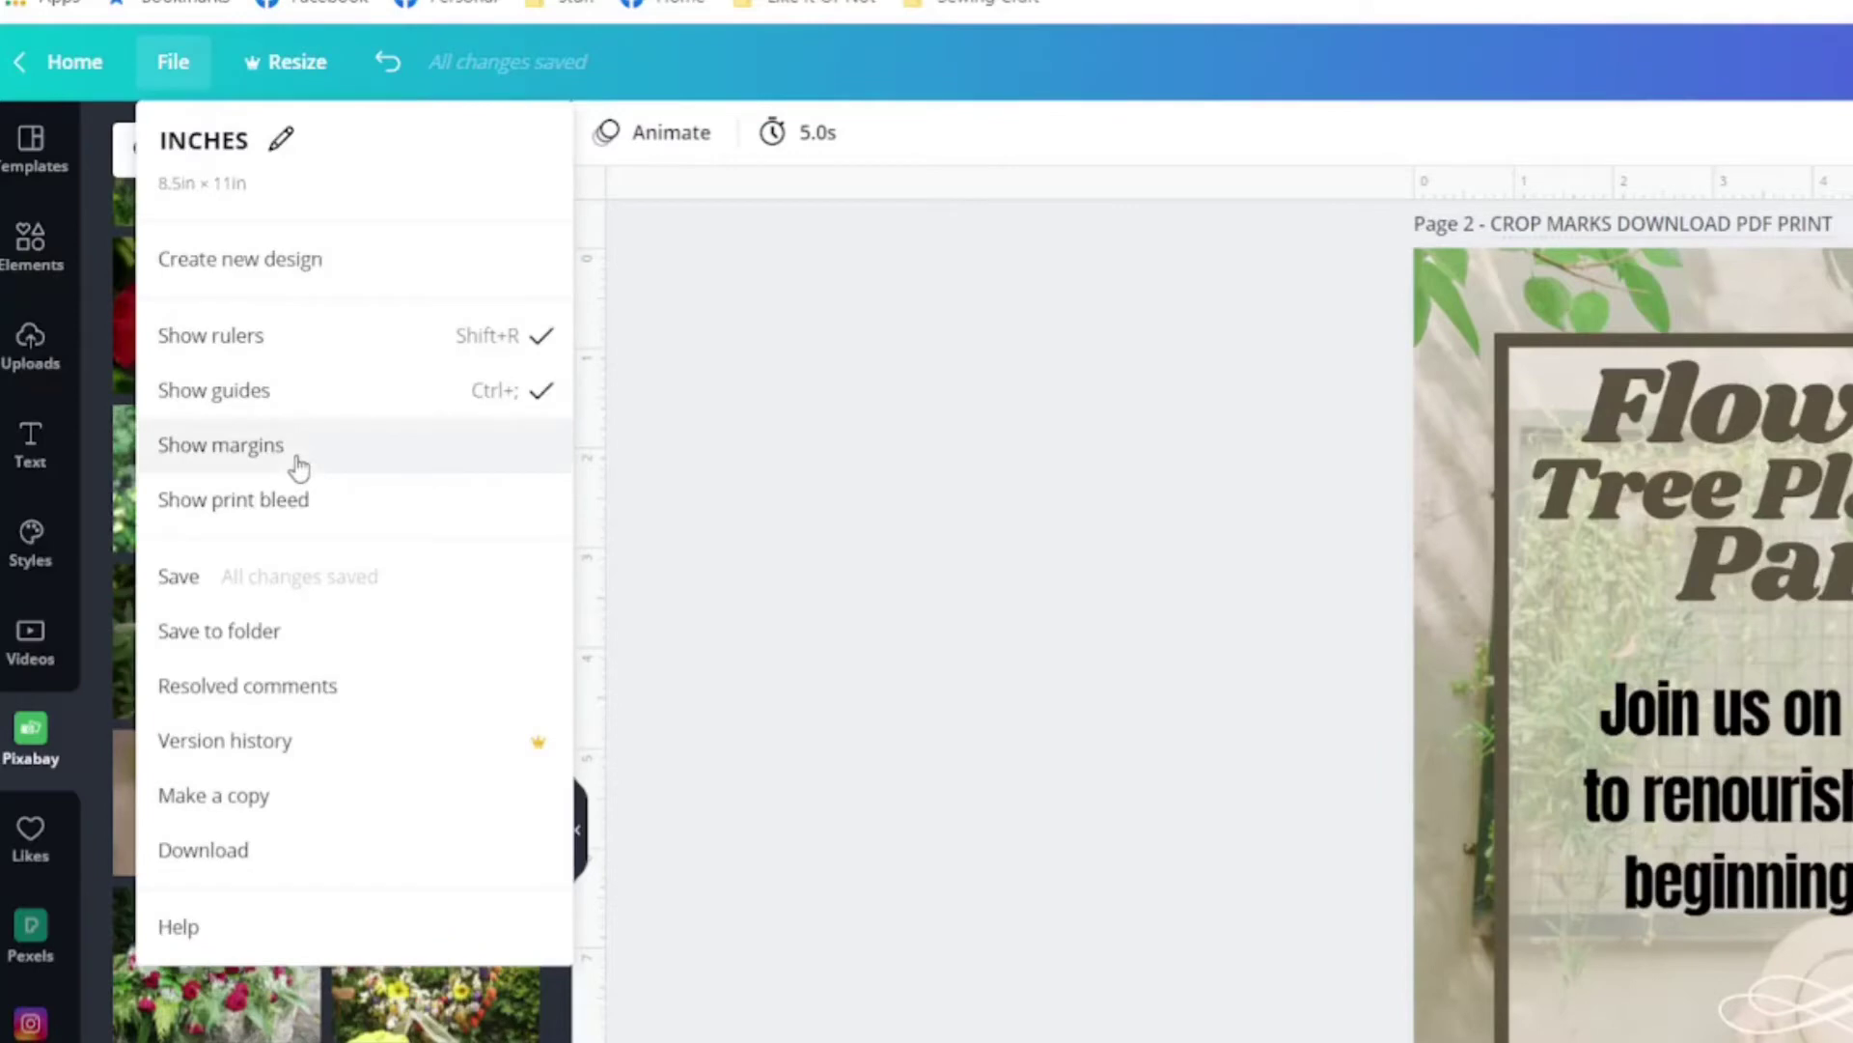
click(293, 502)
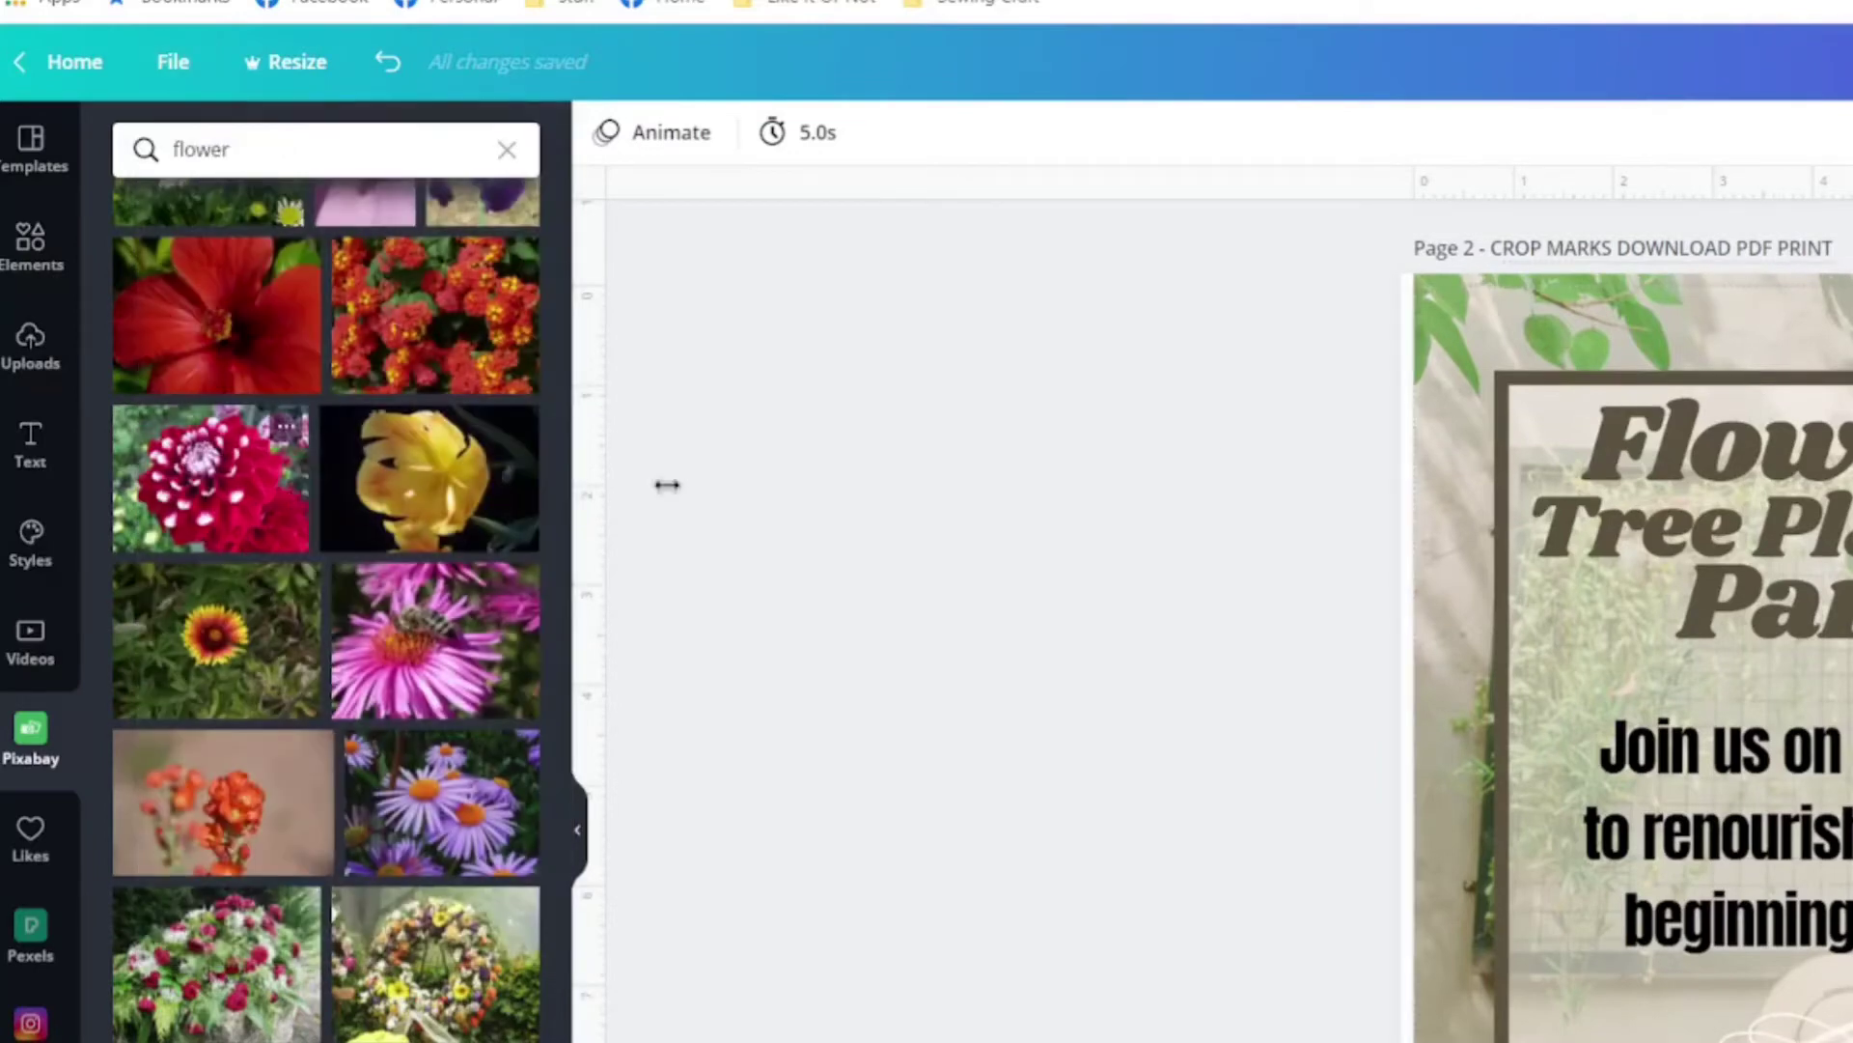
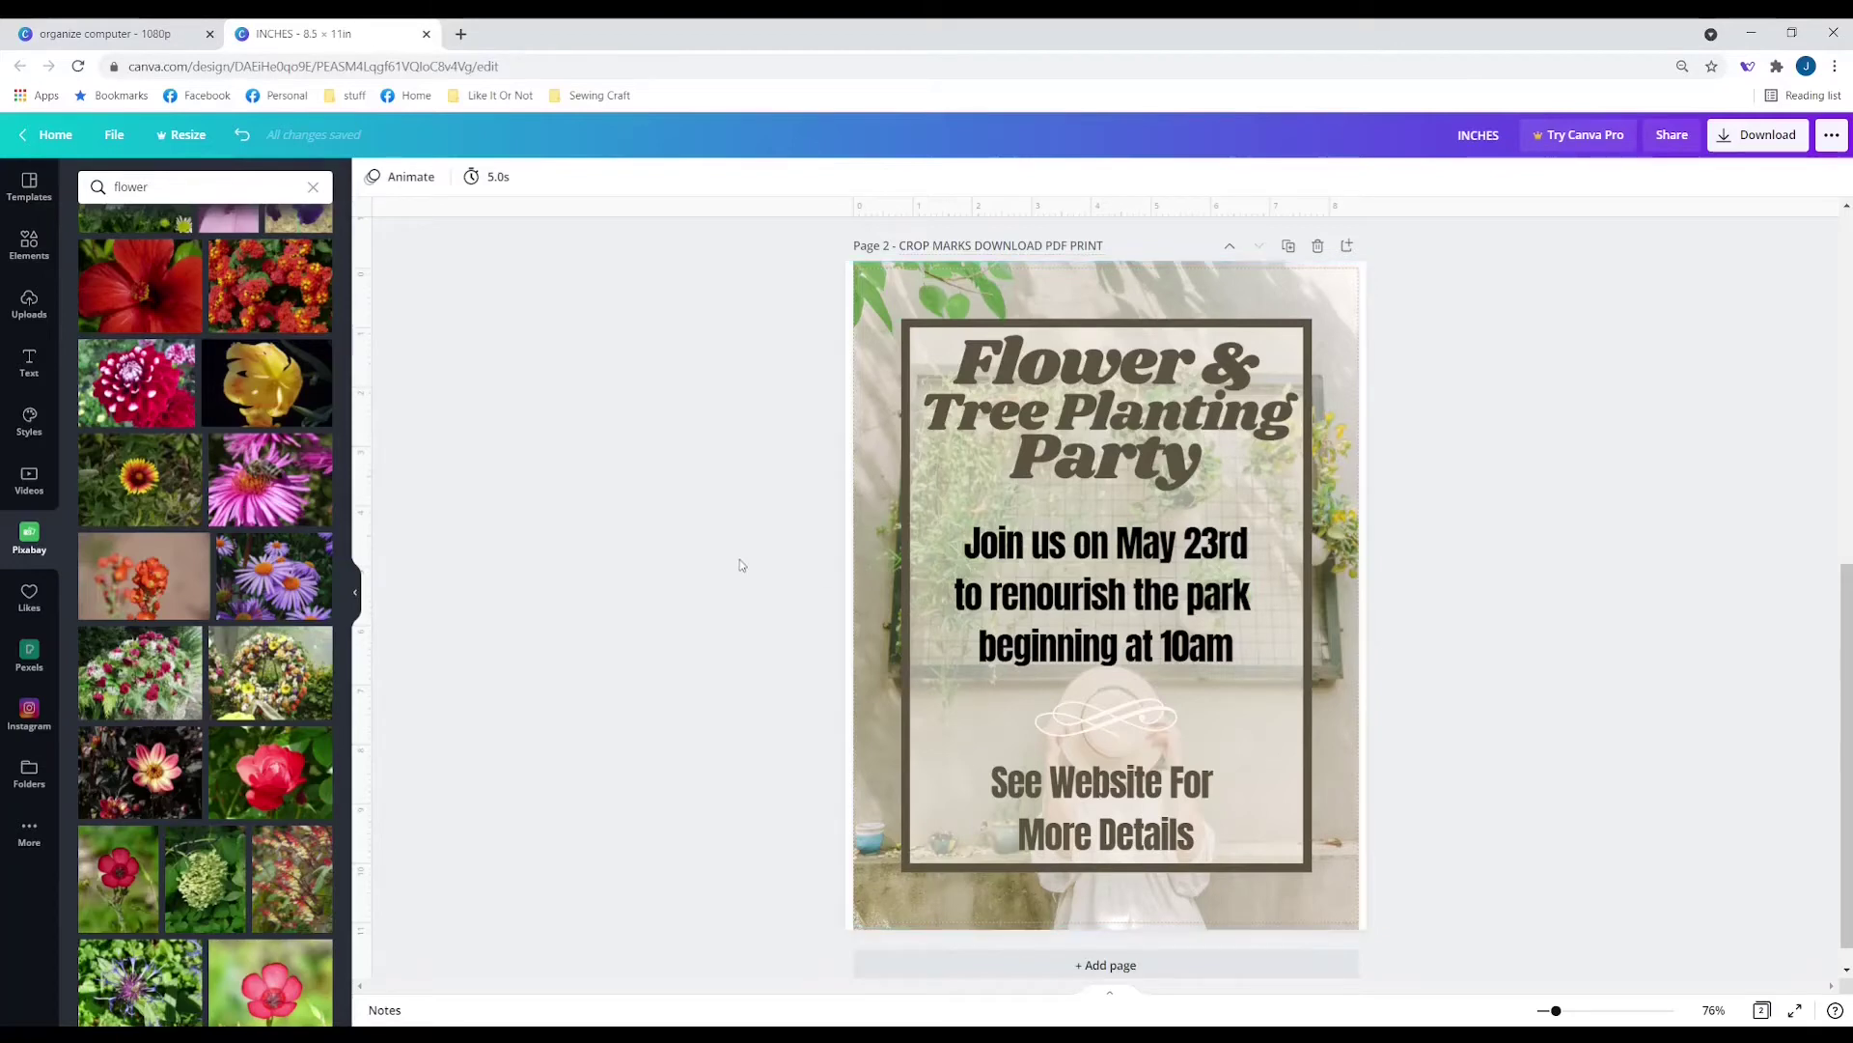
scroll(741, 563, up, 4)
scroll(741, 564, up, 3)
scroll(741, 565, up, 1)
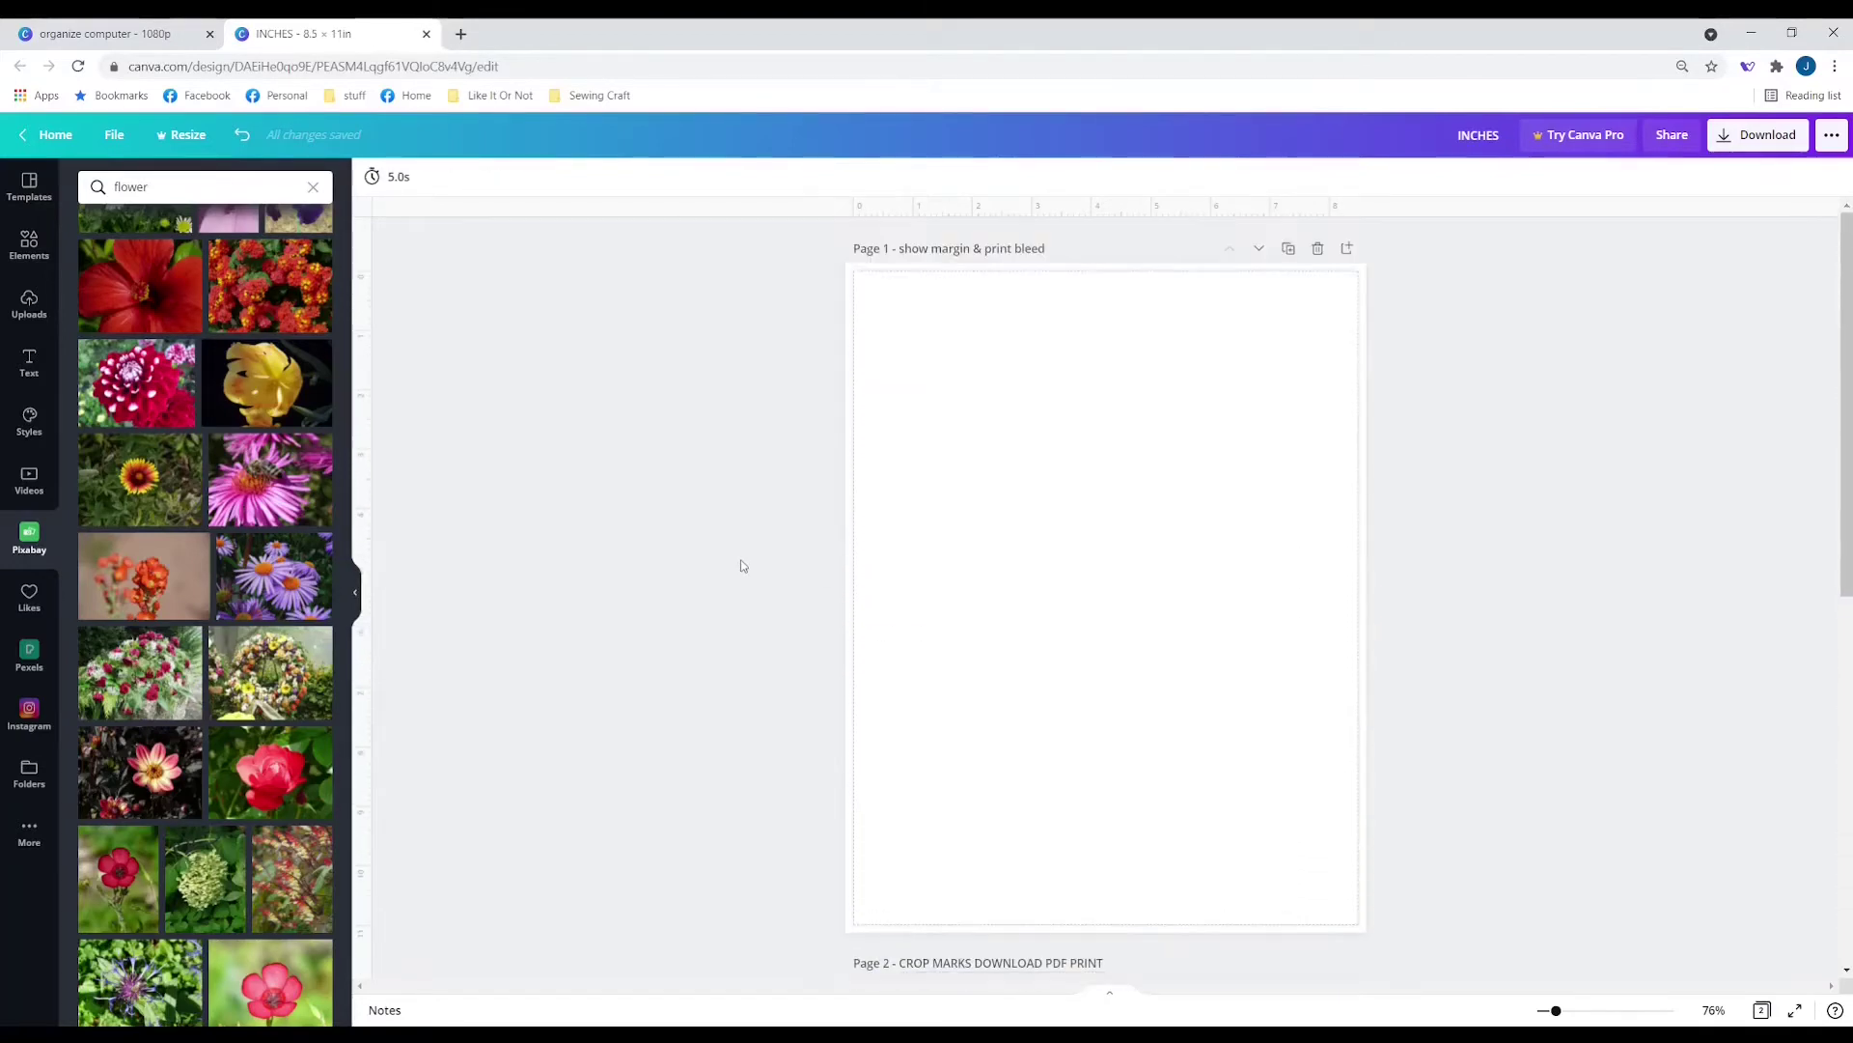
Add the upright purple flower photo from the flower search results to page 1, and set it as the page background.
click(1066, 571)
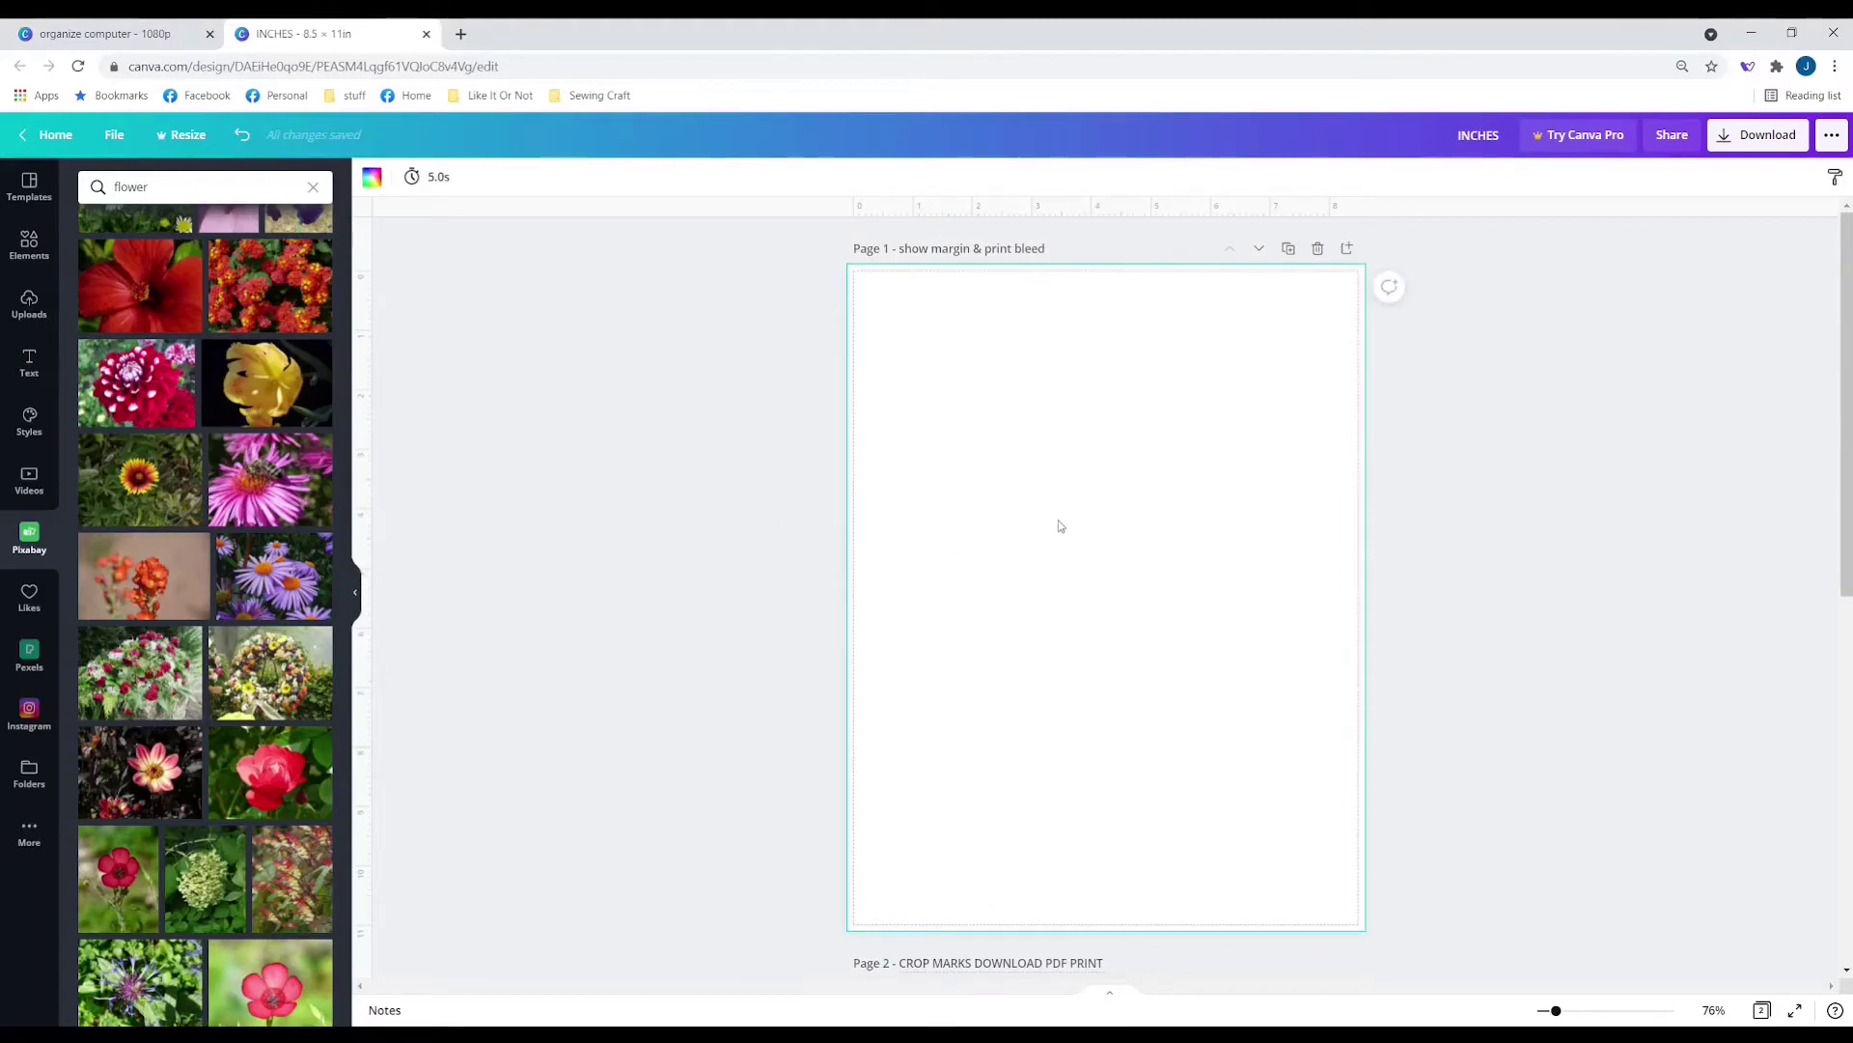
scroll(232, 568, down, 5)
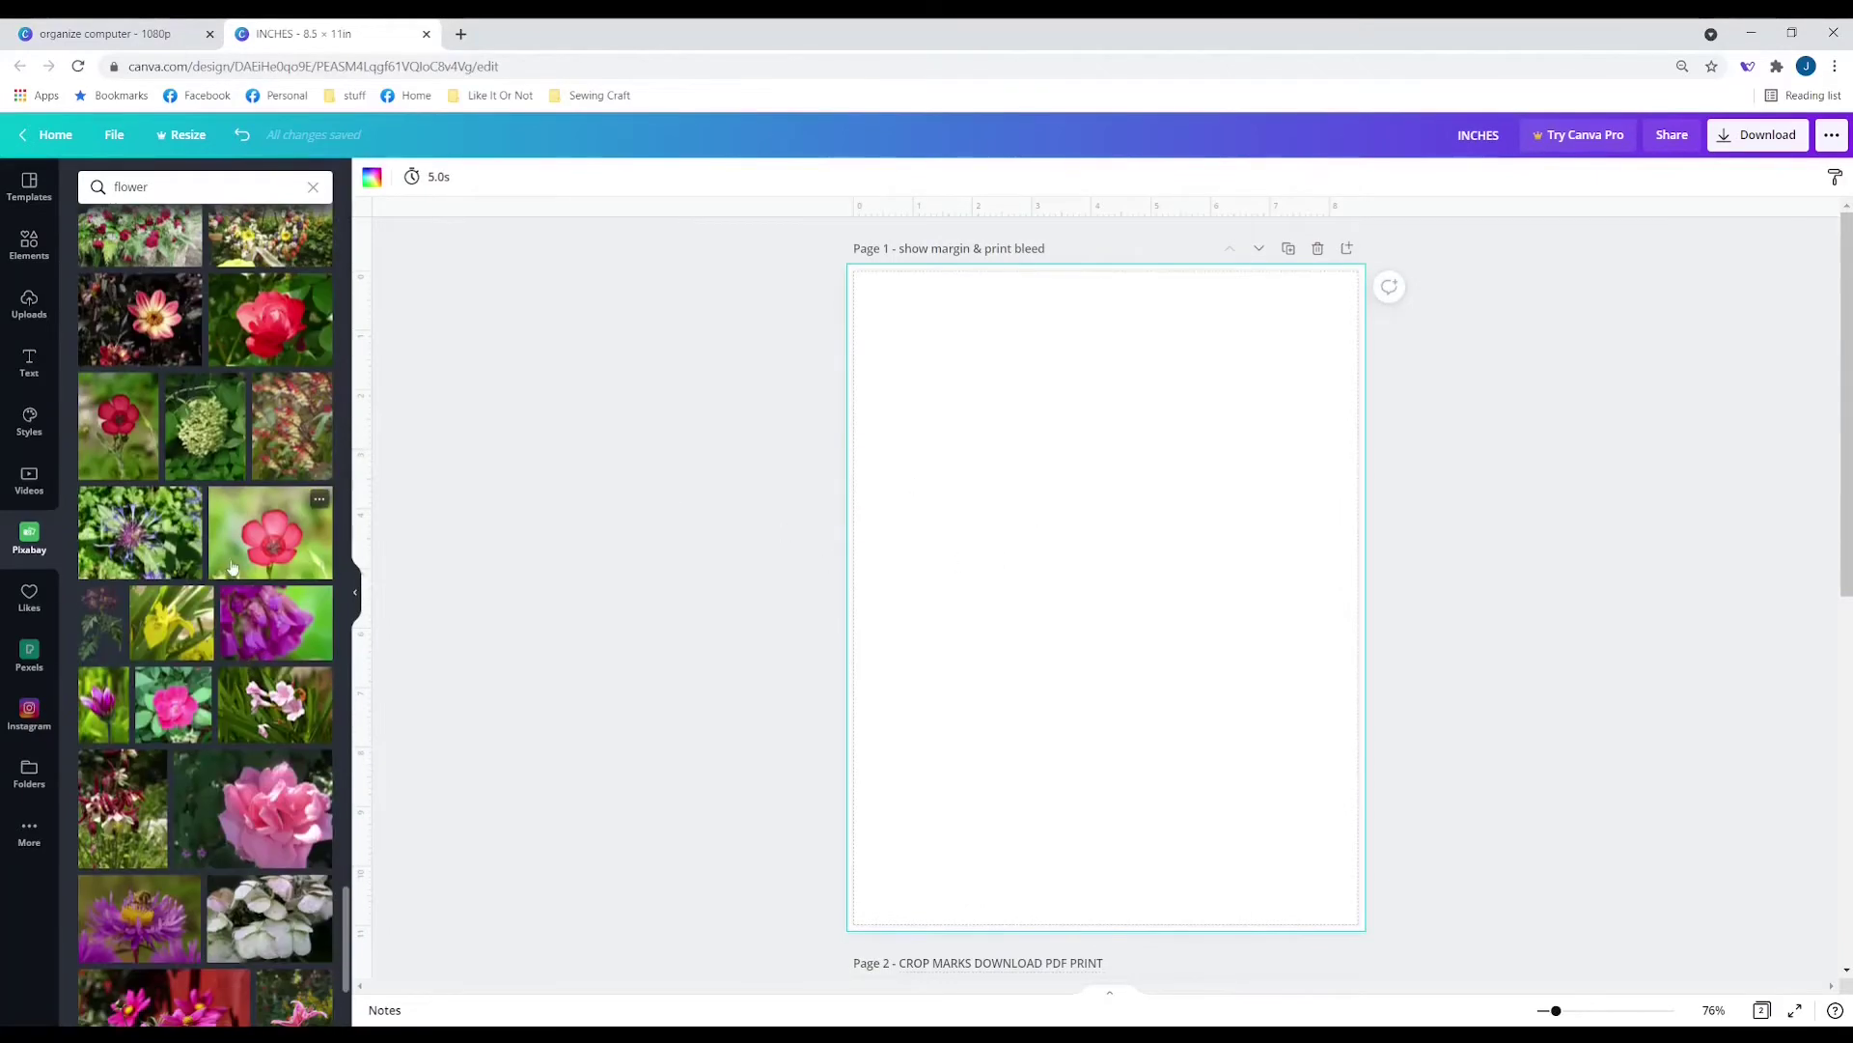
scroll(232, 567, down, 3)
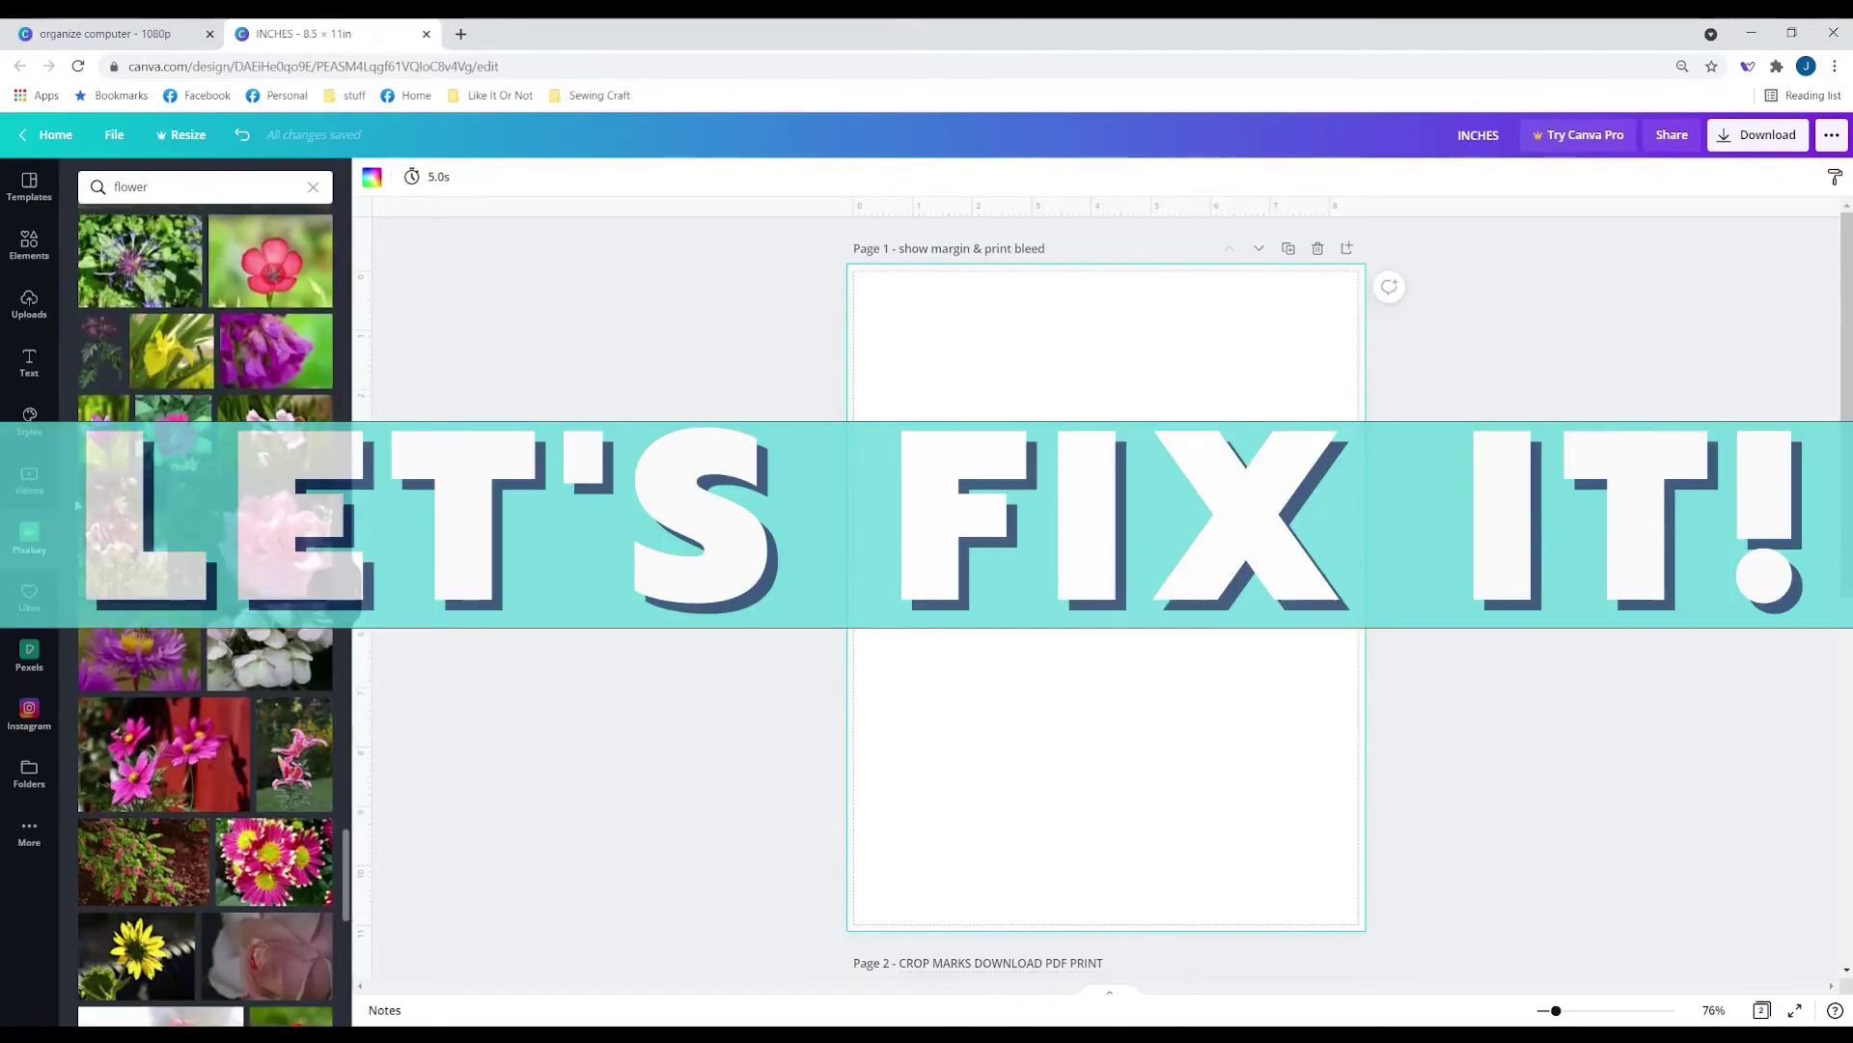
click(104, 446)
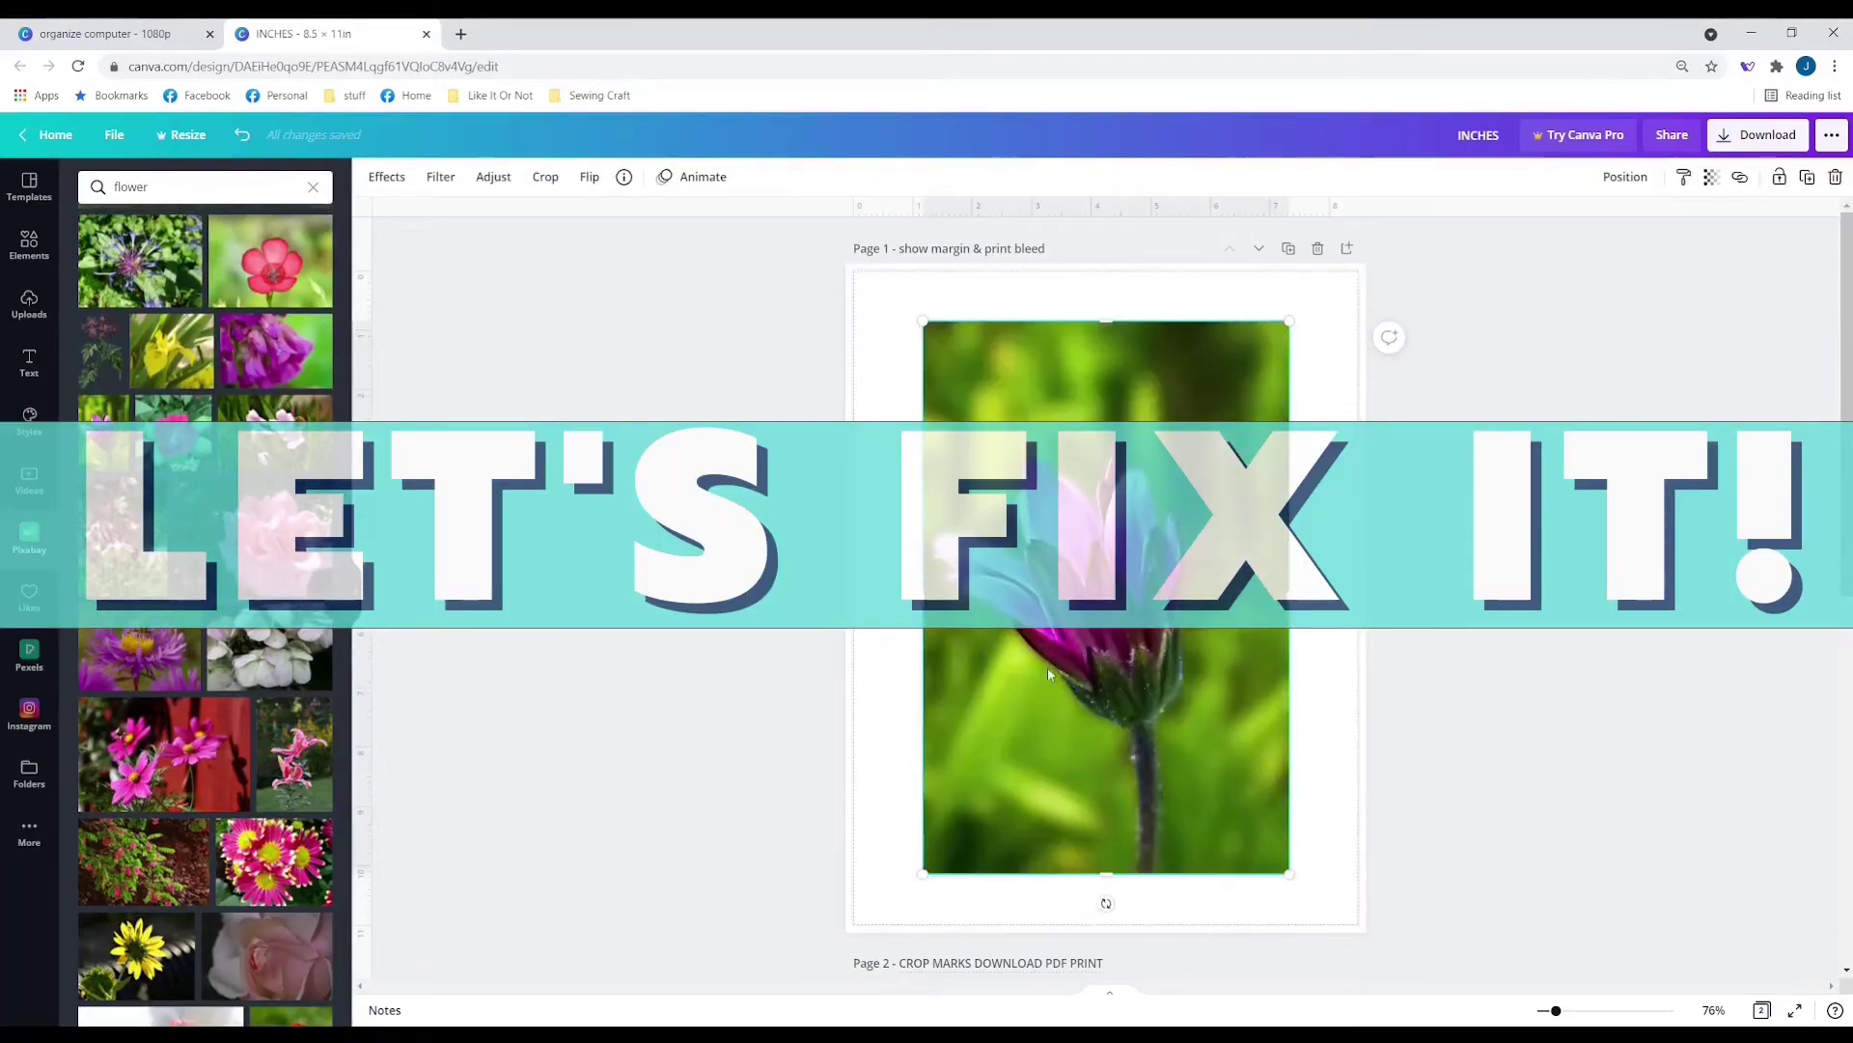
right_click(1027, 623)
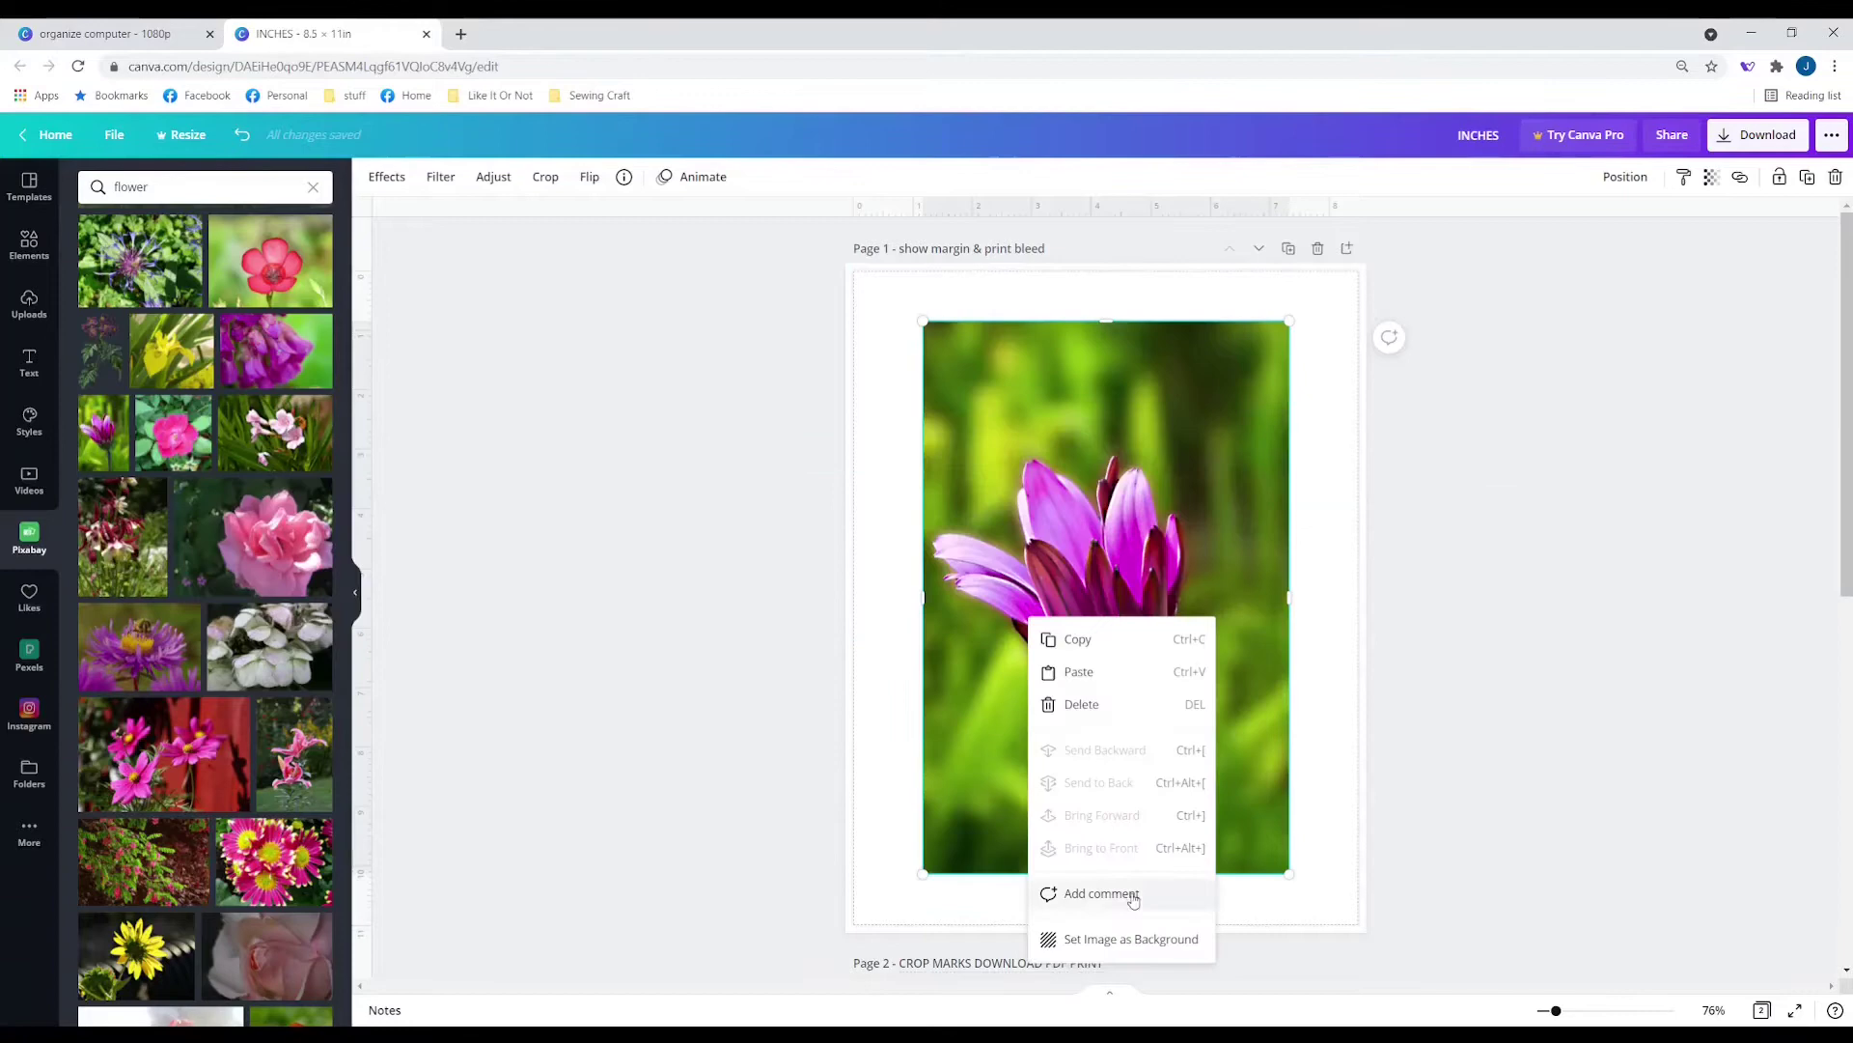
click(1104, 940)
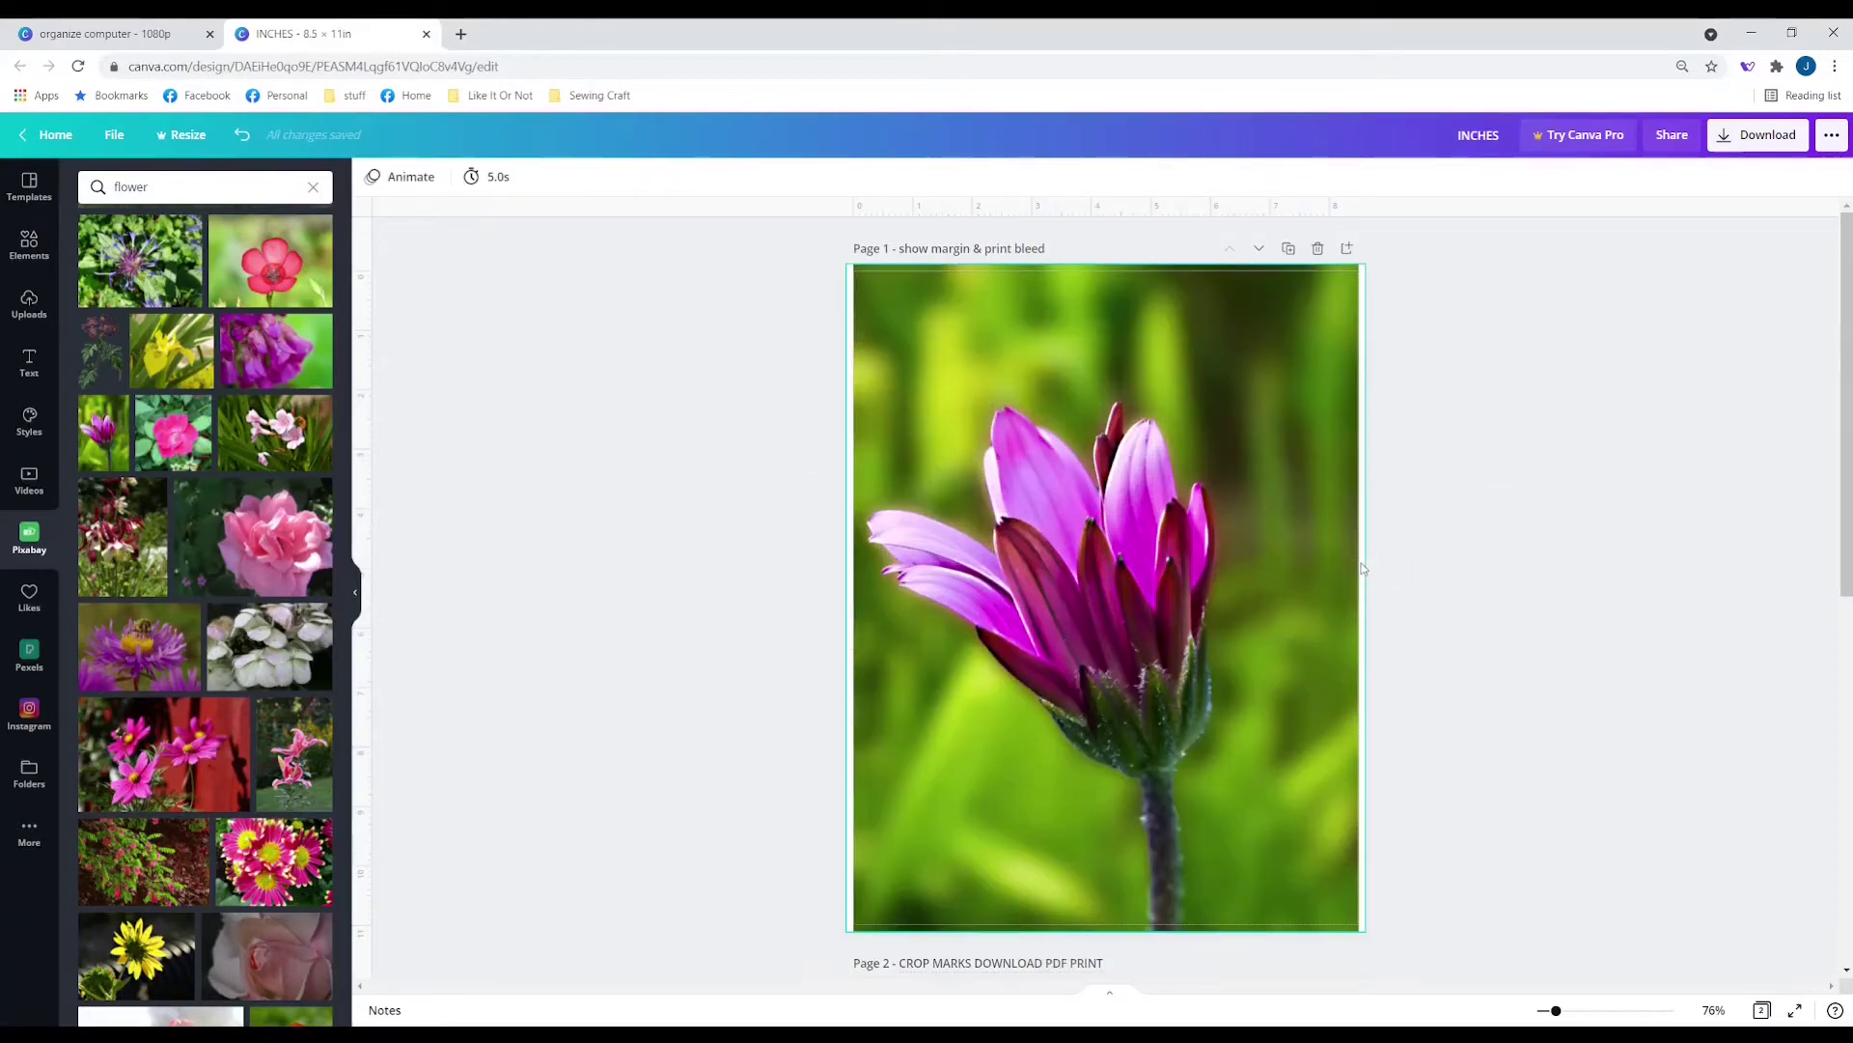
Enlarge the background photo on page 1 past the page edges and reposition it so it fills the print bleed area.
drag(1555, 1012, 1588, 1011)
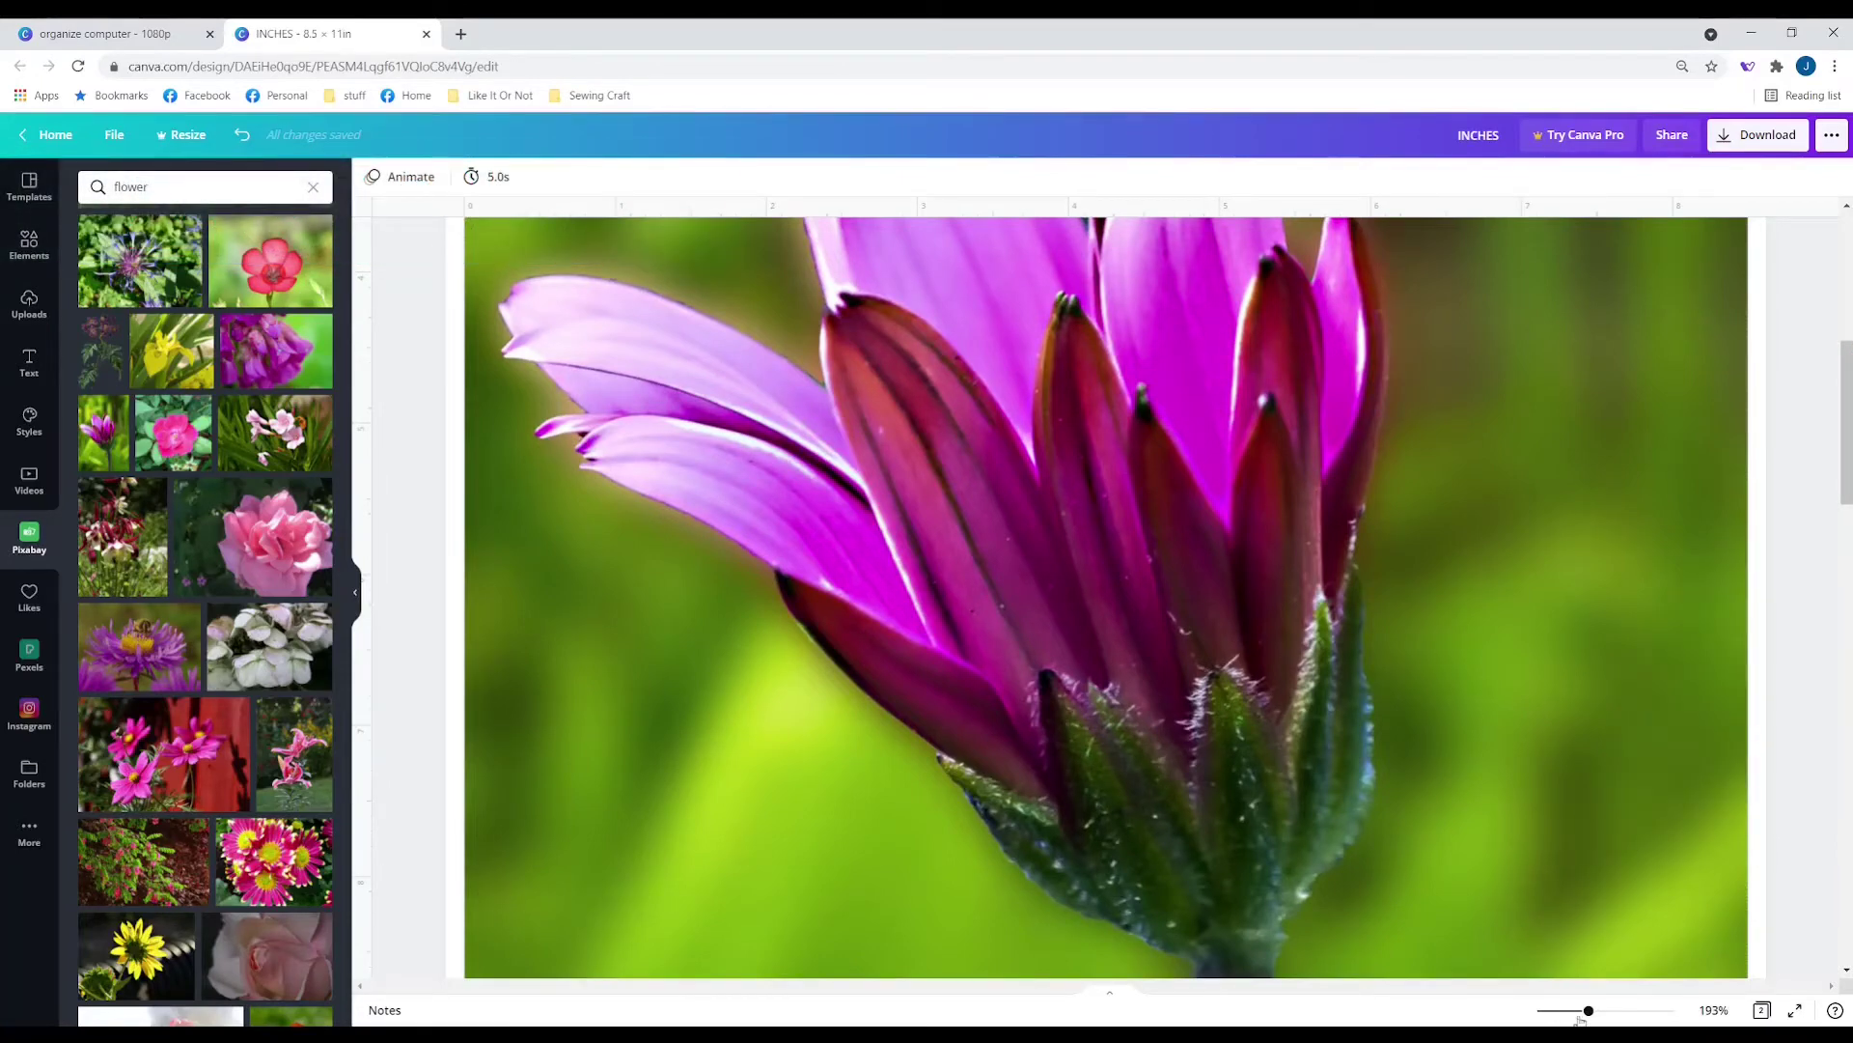
drag(1587, 1010, 1555, 1010)
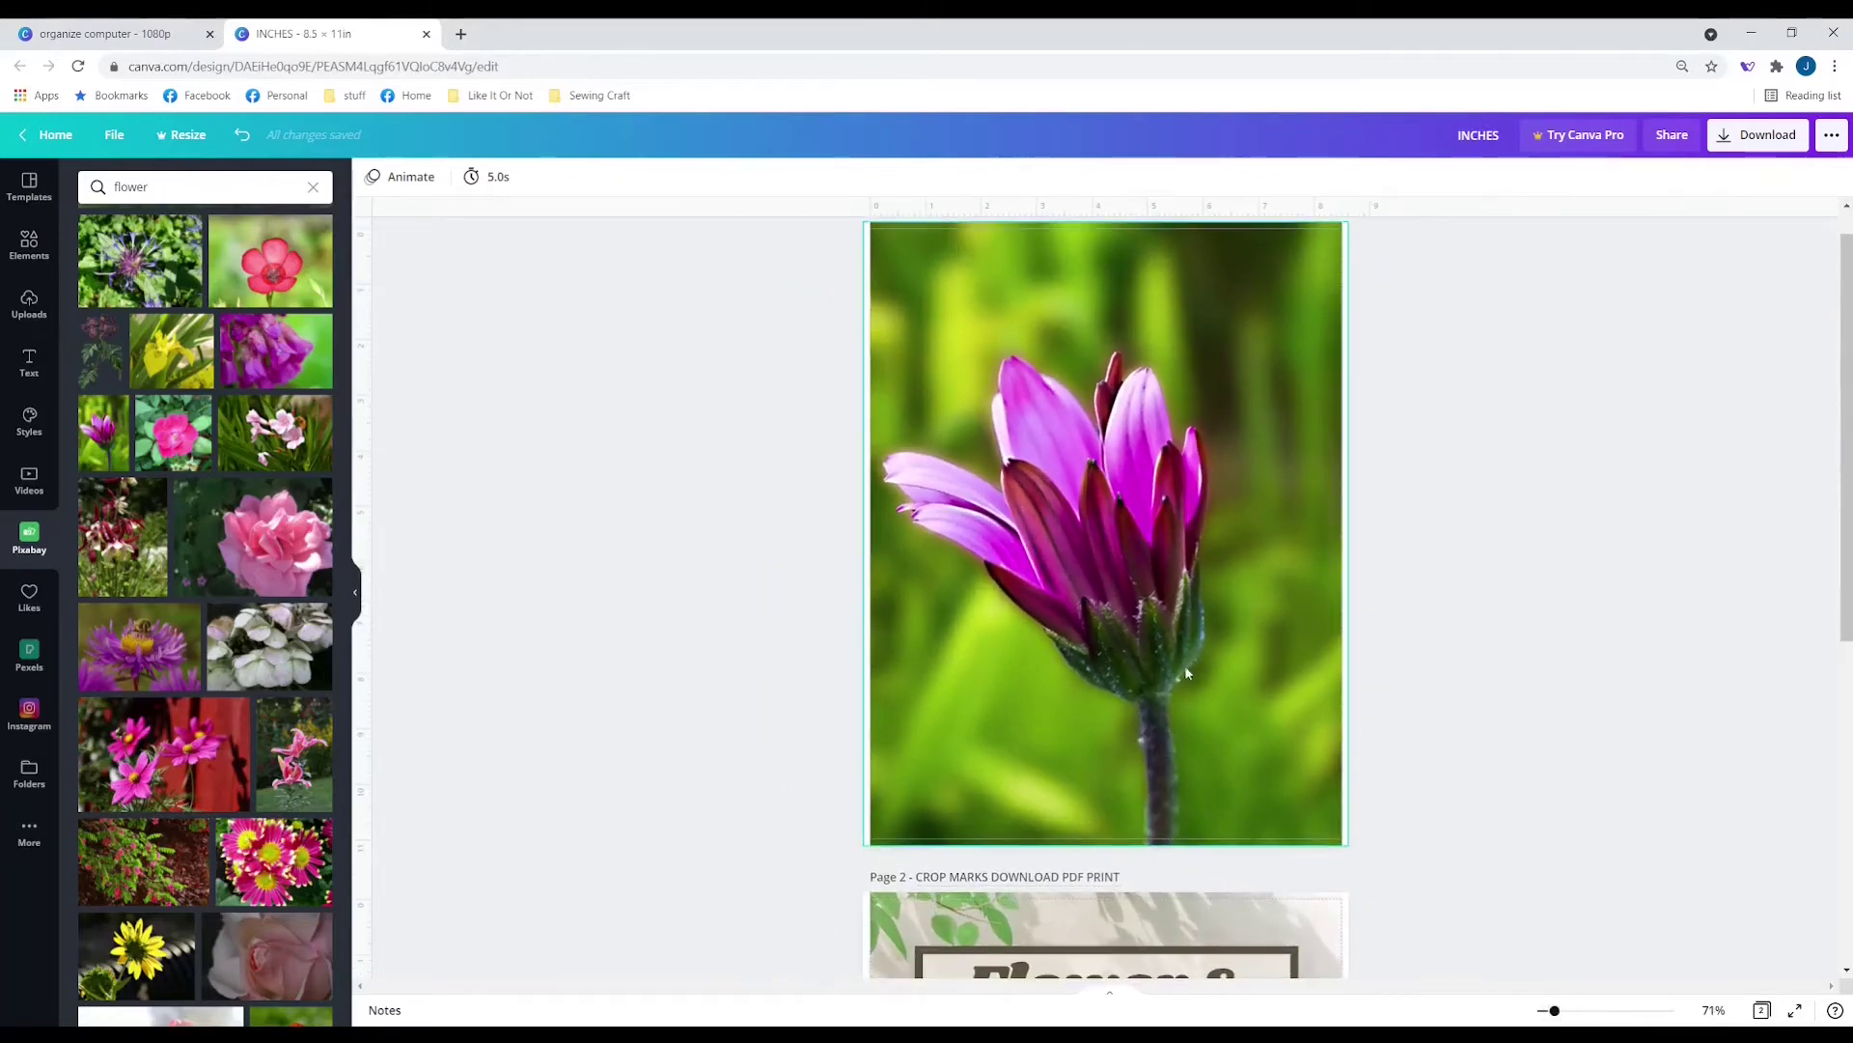
double_click(1116, 631)
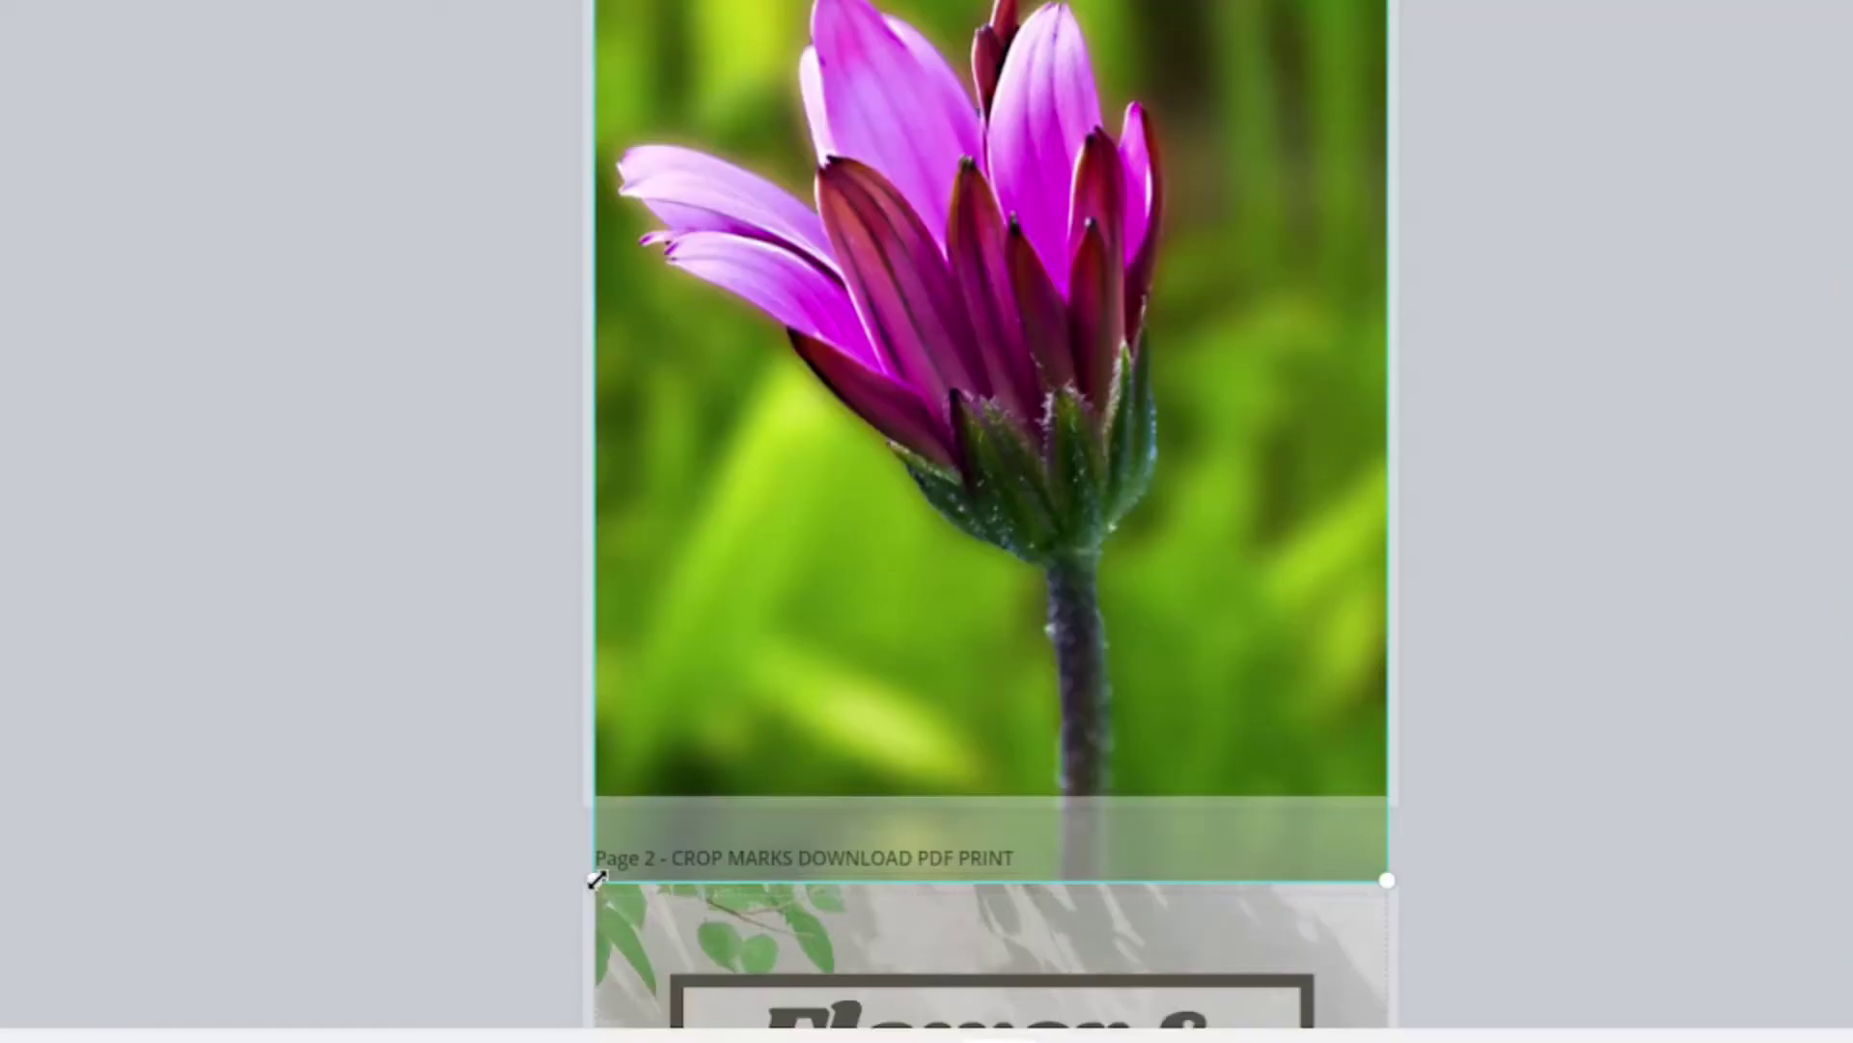
drag(595, 878, 507, 915)
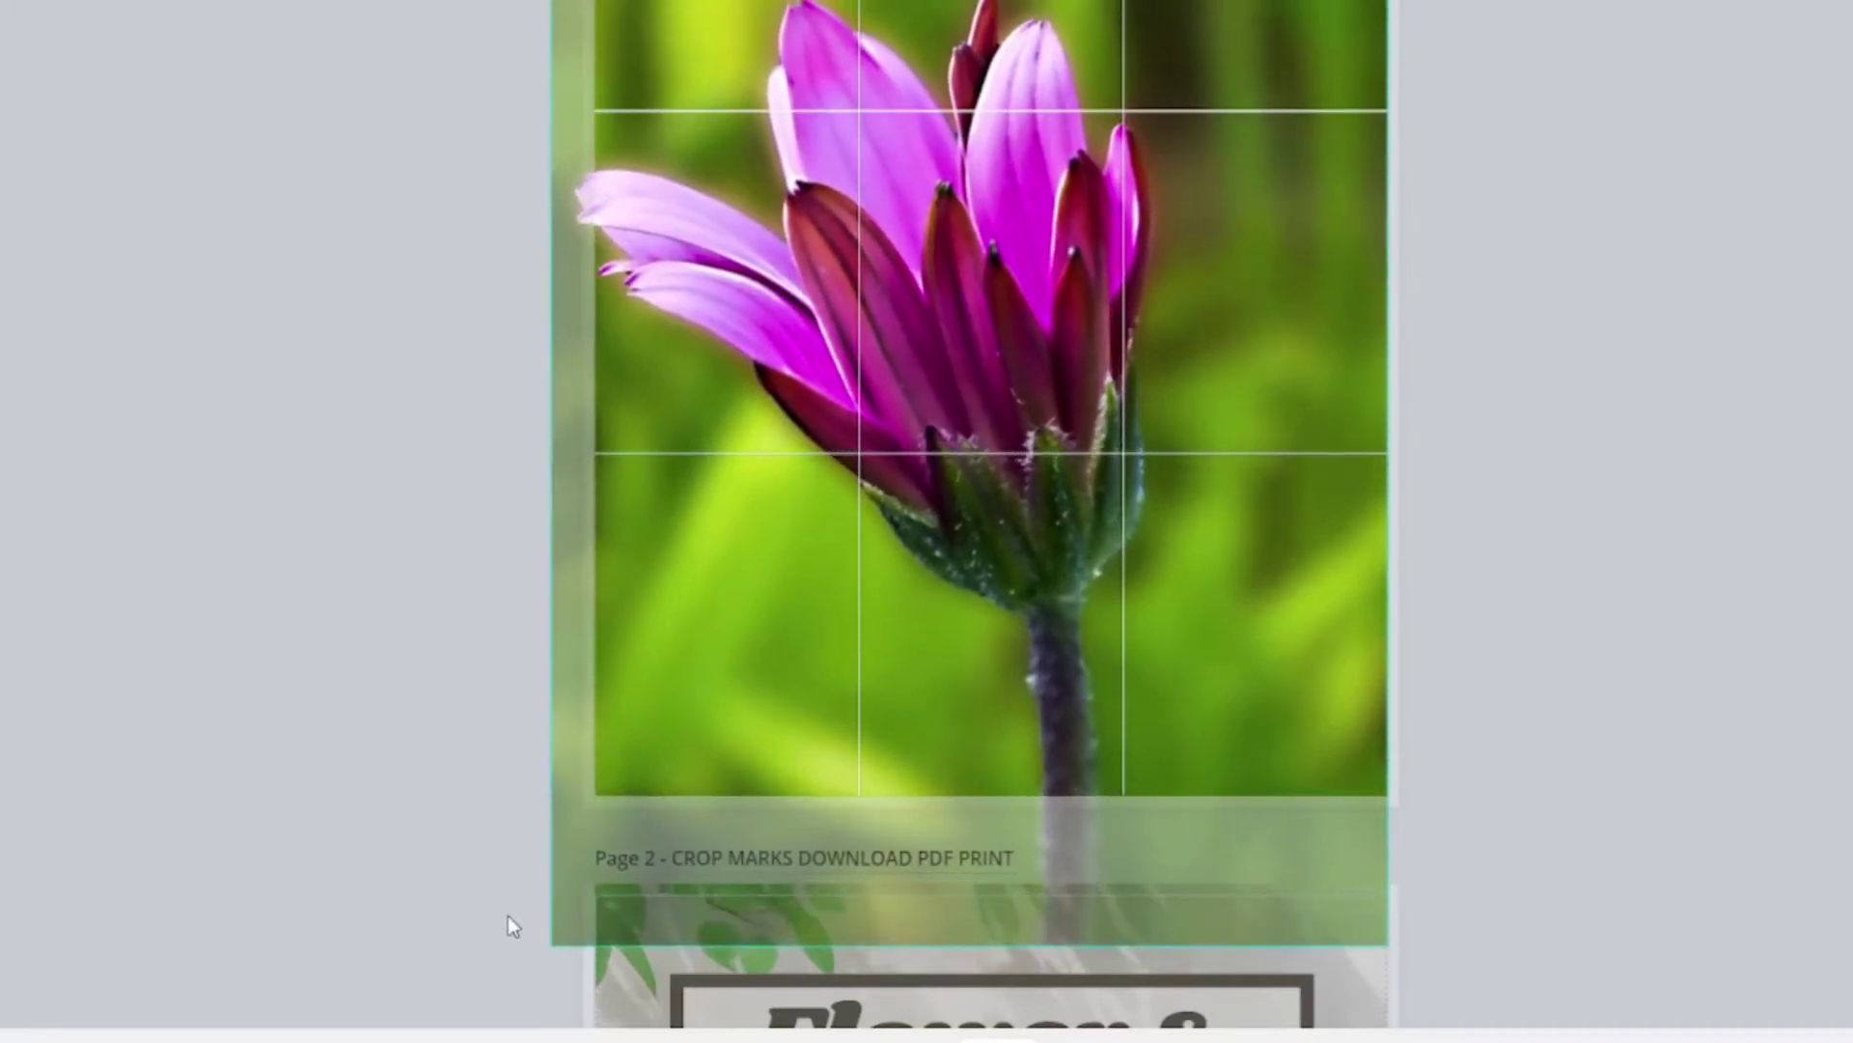
drag(807, 633, 823, 530)
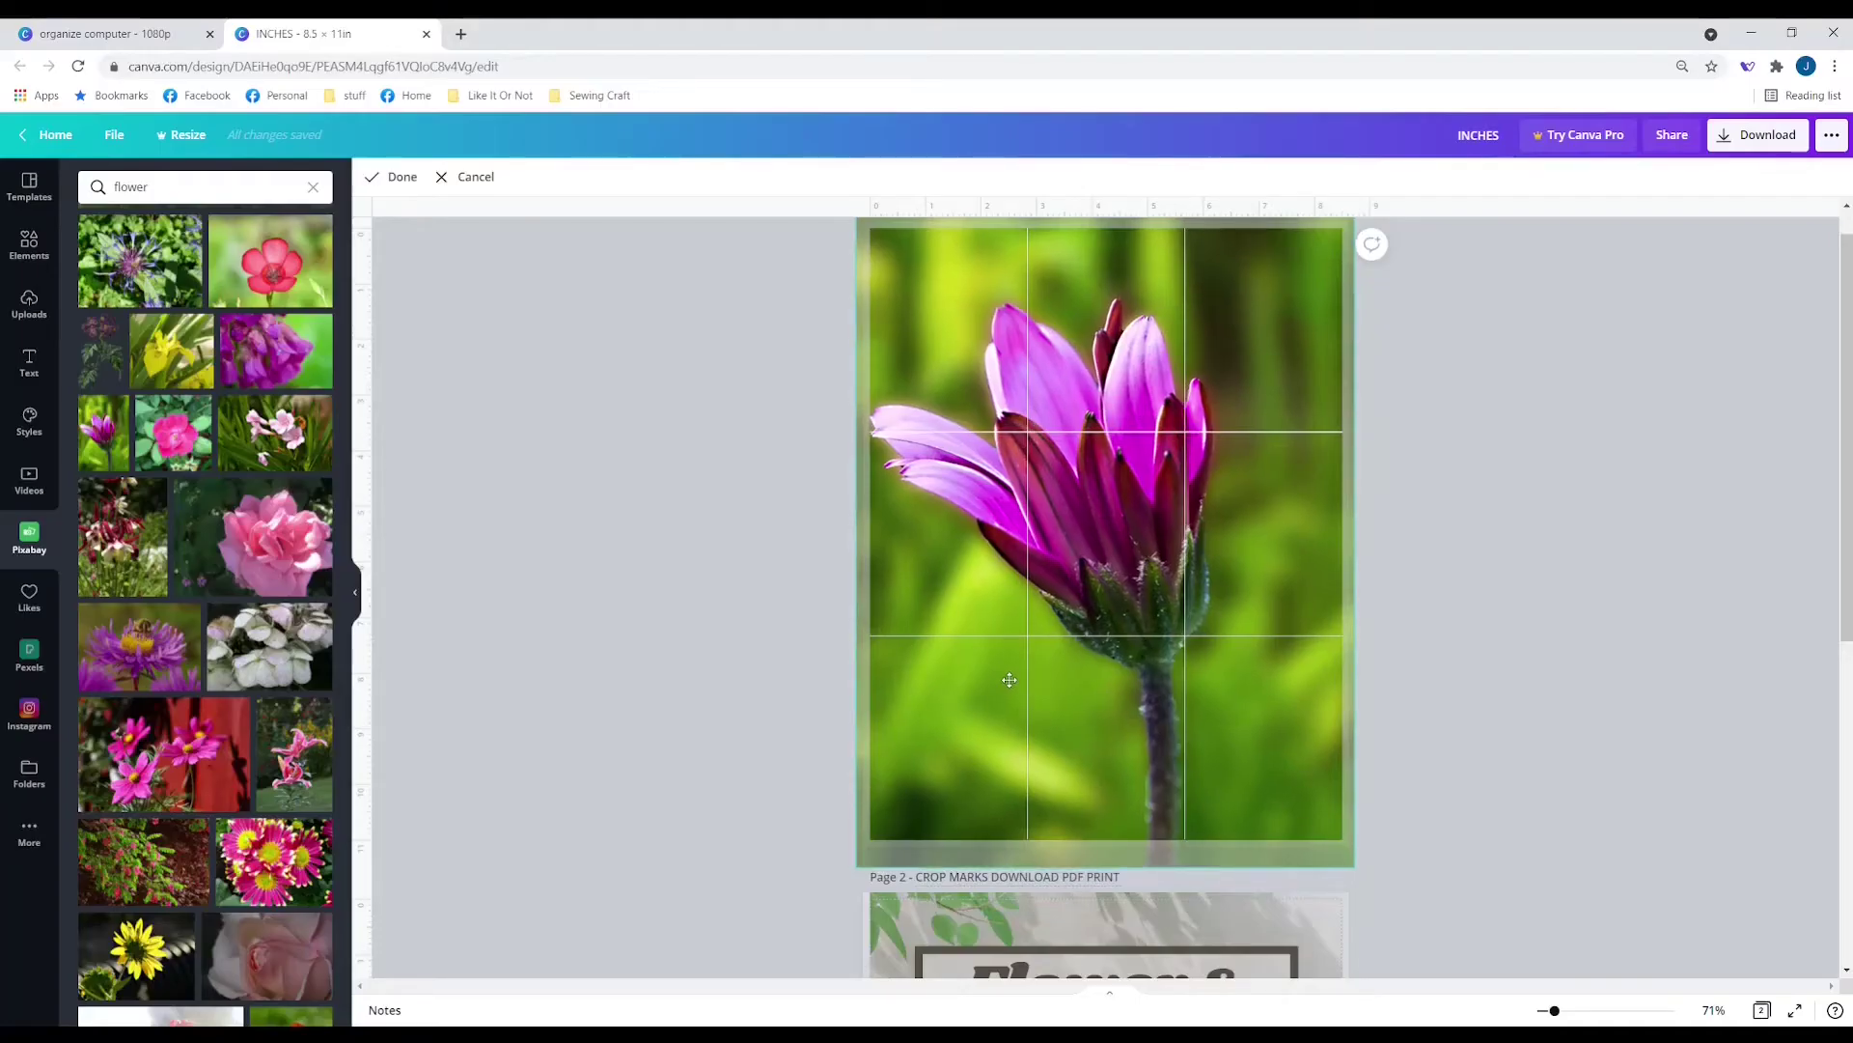
drag(1009, 679, 1009, 668)
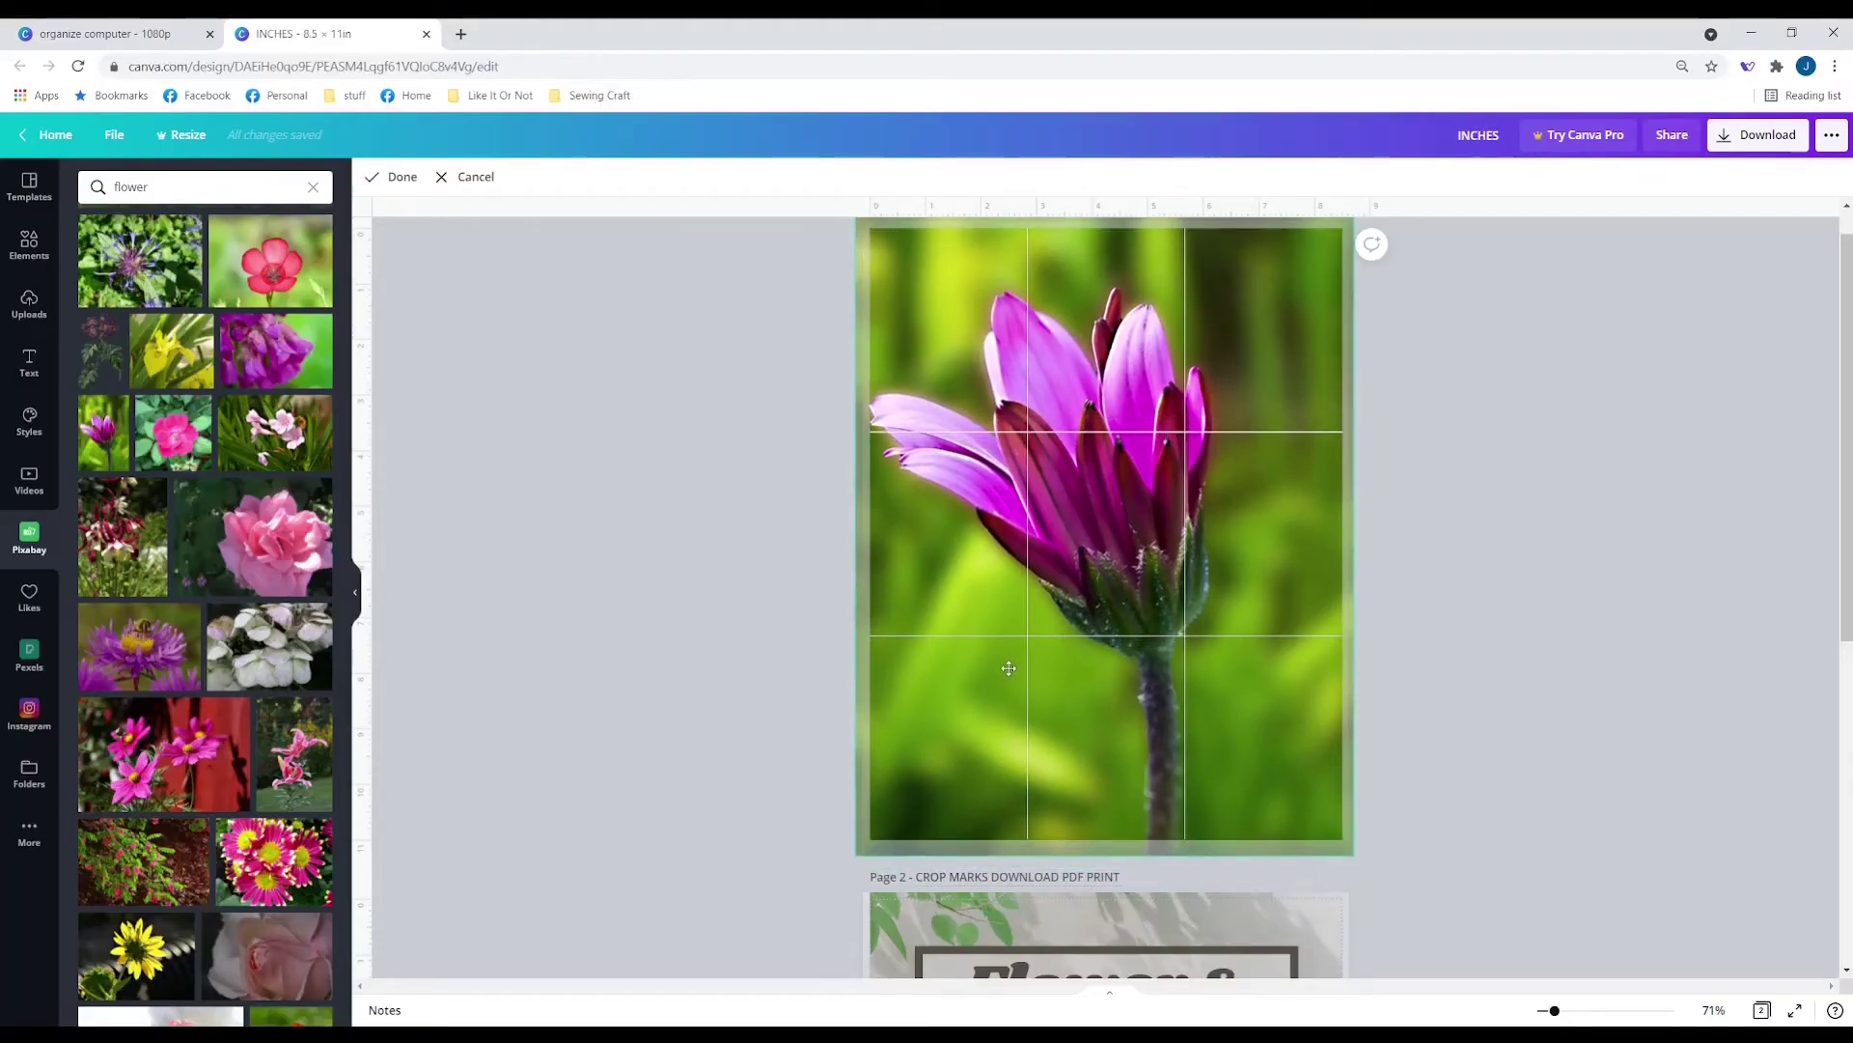
click(1495, 744)
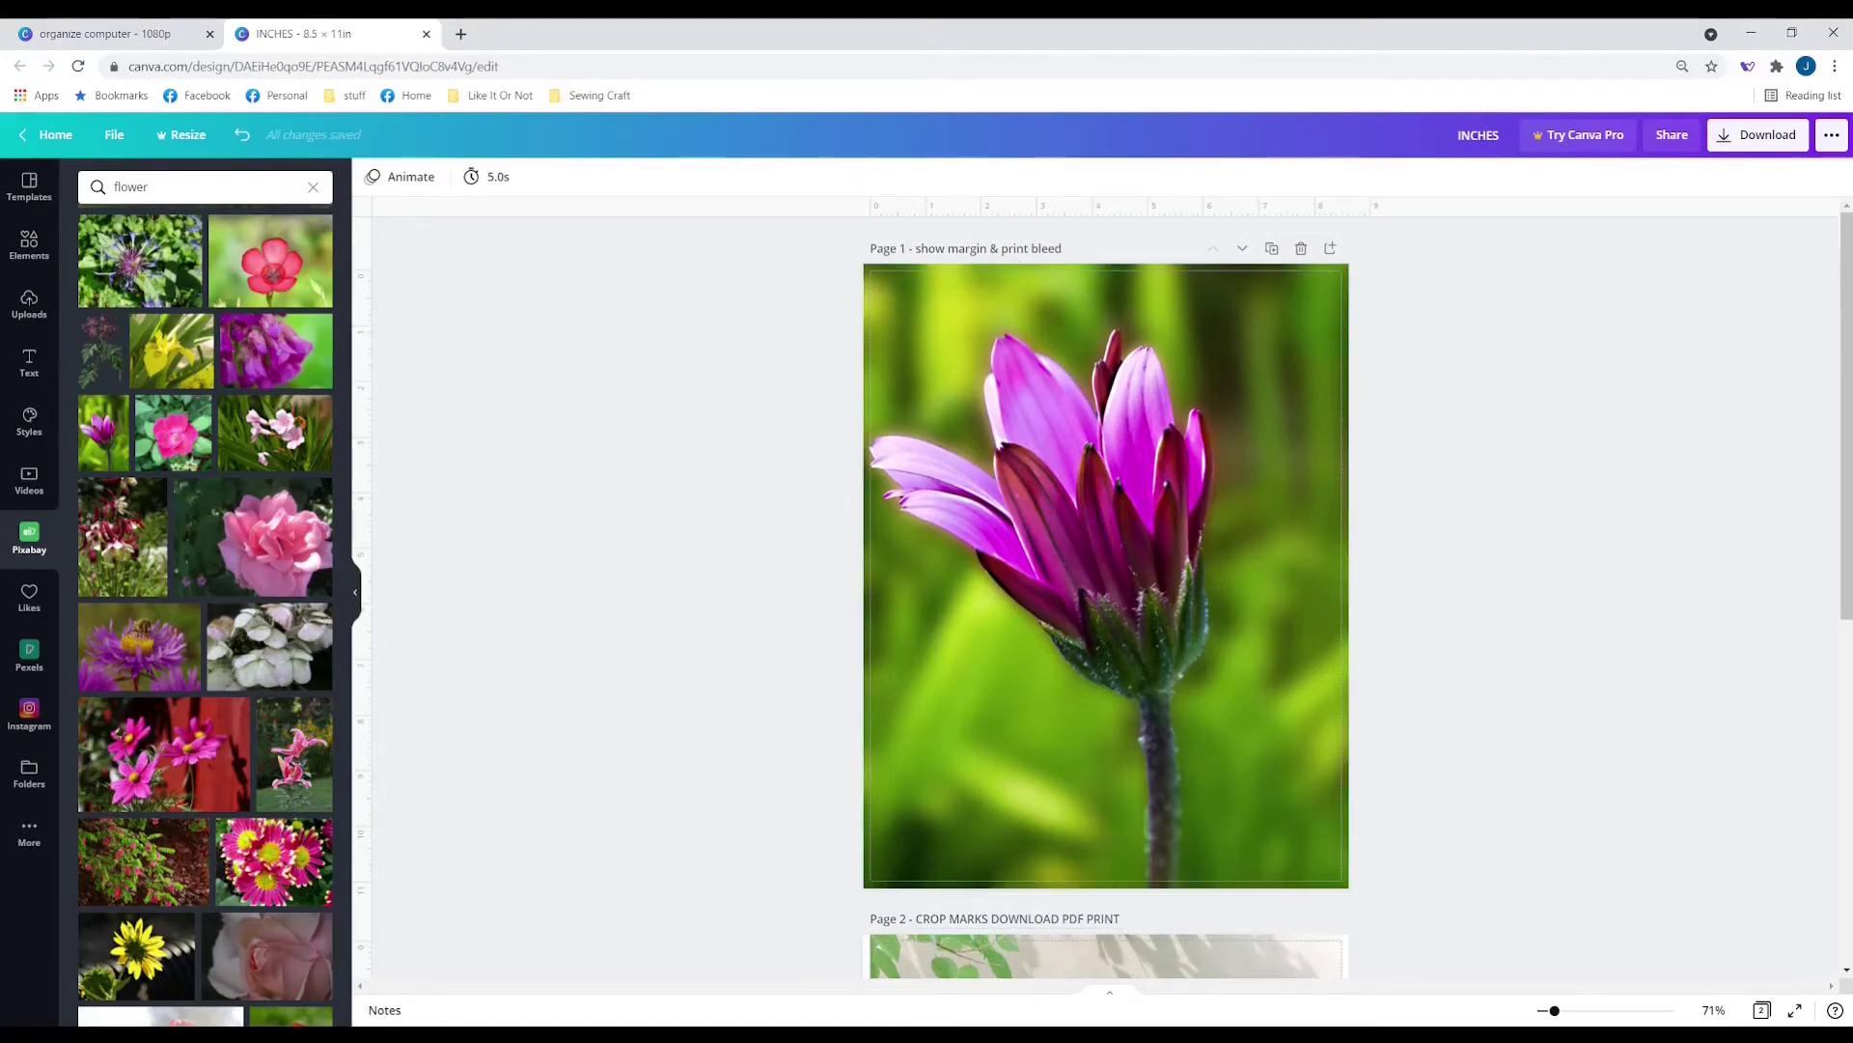
Shift the background photo on page 1 slightly to the right within its crop, keeping the print bleed covered.
drag(1554, 1012, 1577, 1011)
scroll(1718, 761, up, 5)
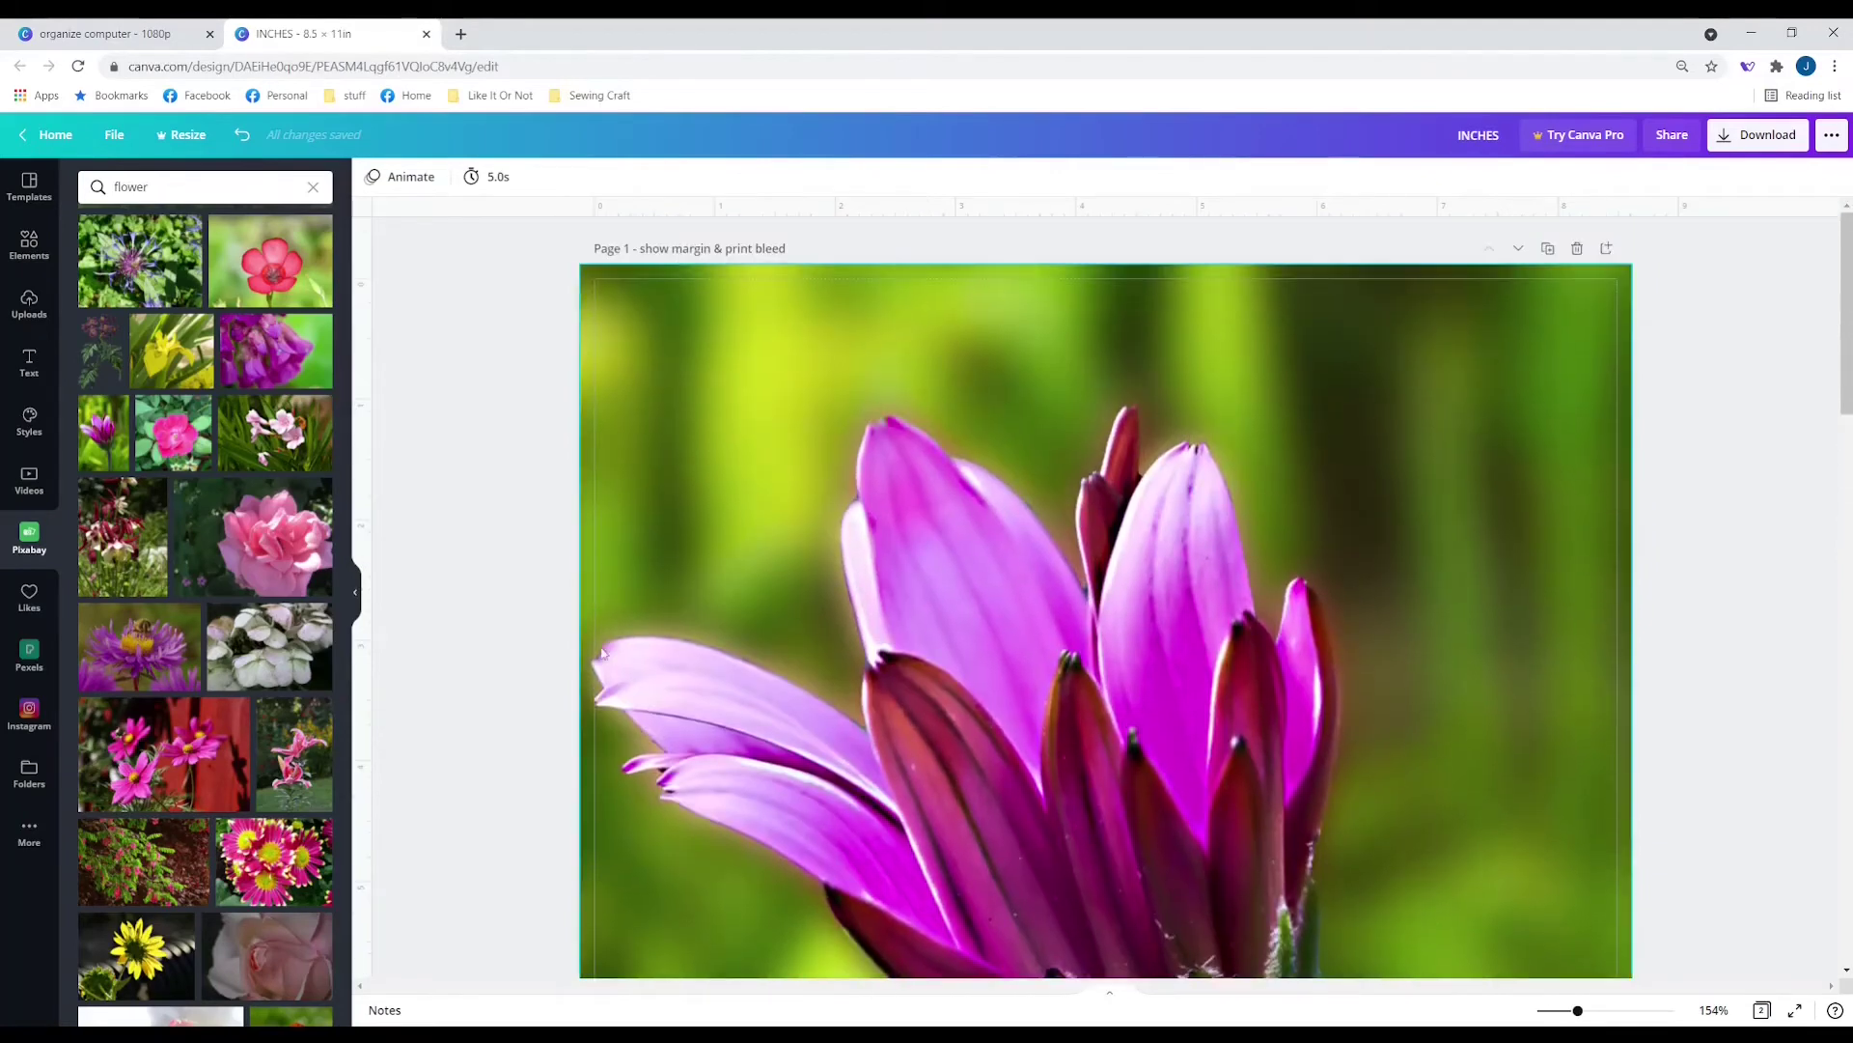
double_click(762, 712)
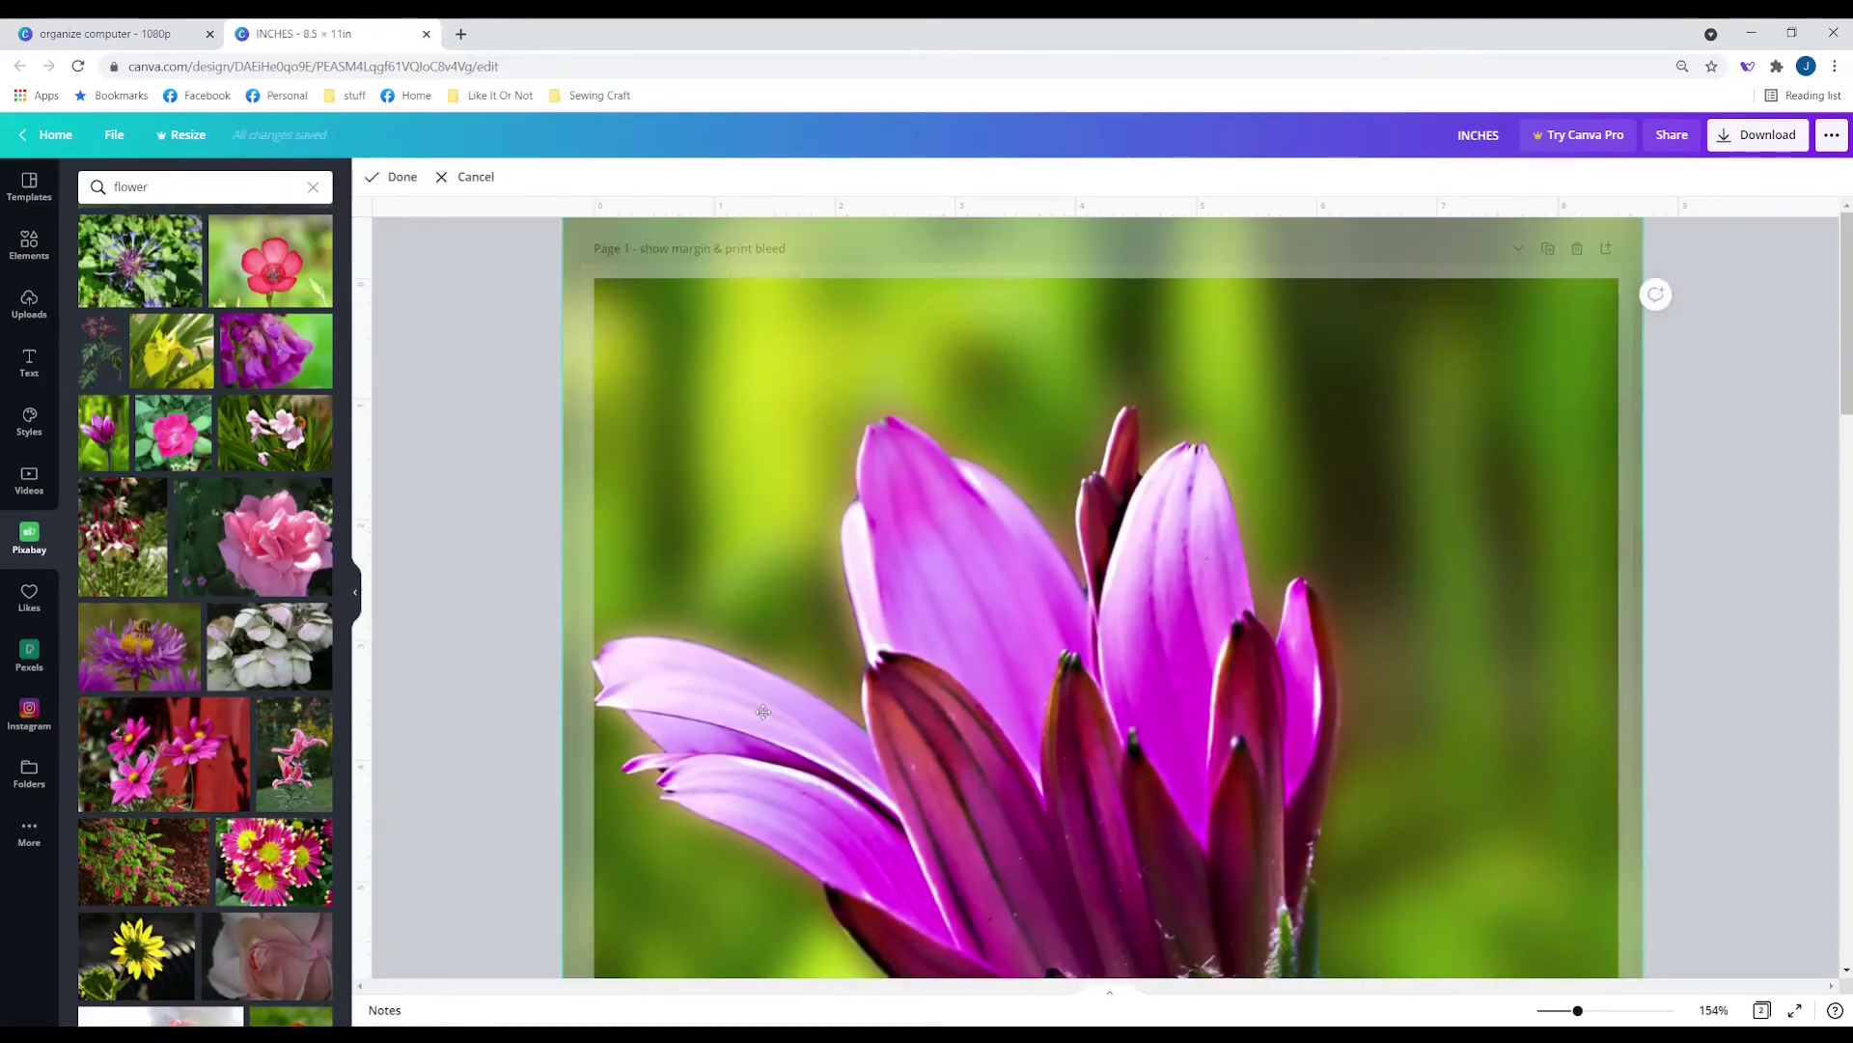
drag(762, 712, 787, 716)
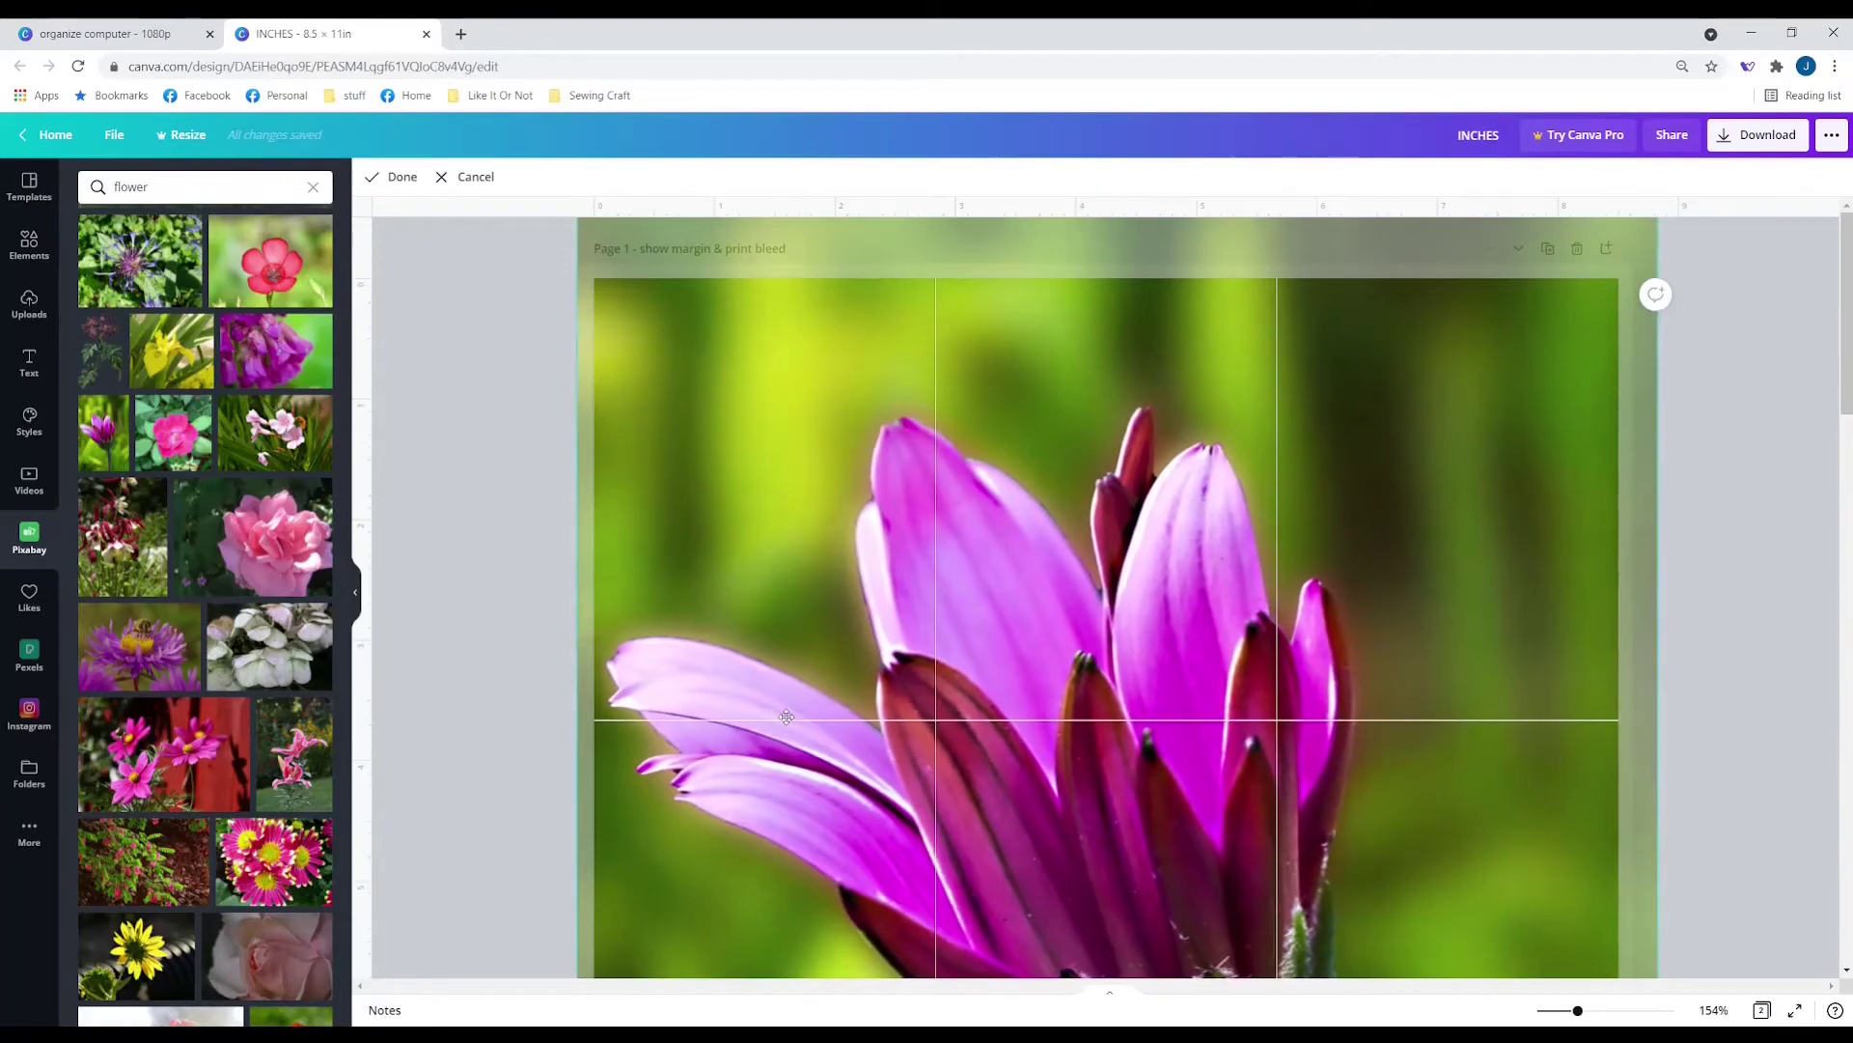
click(1751, 691)
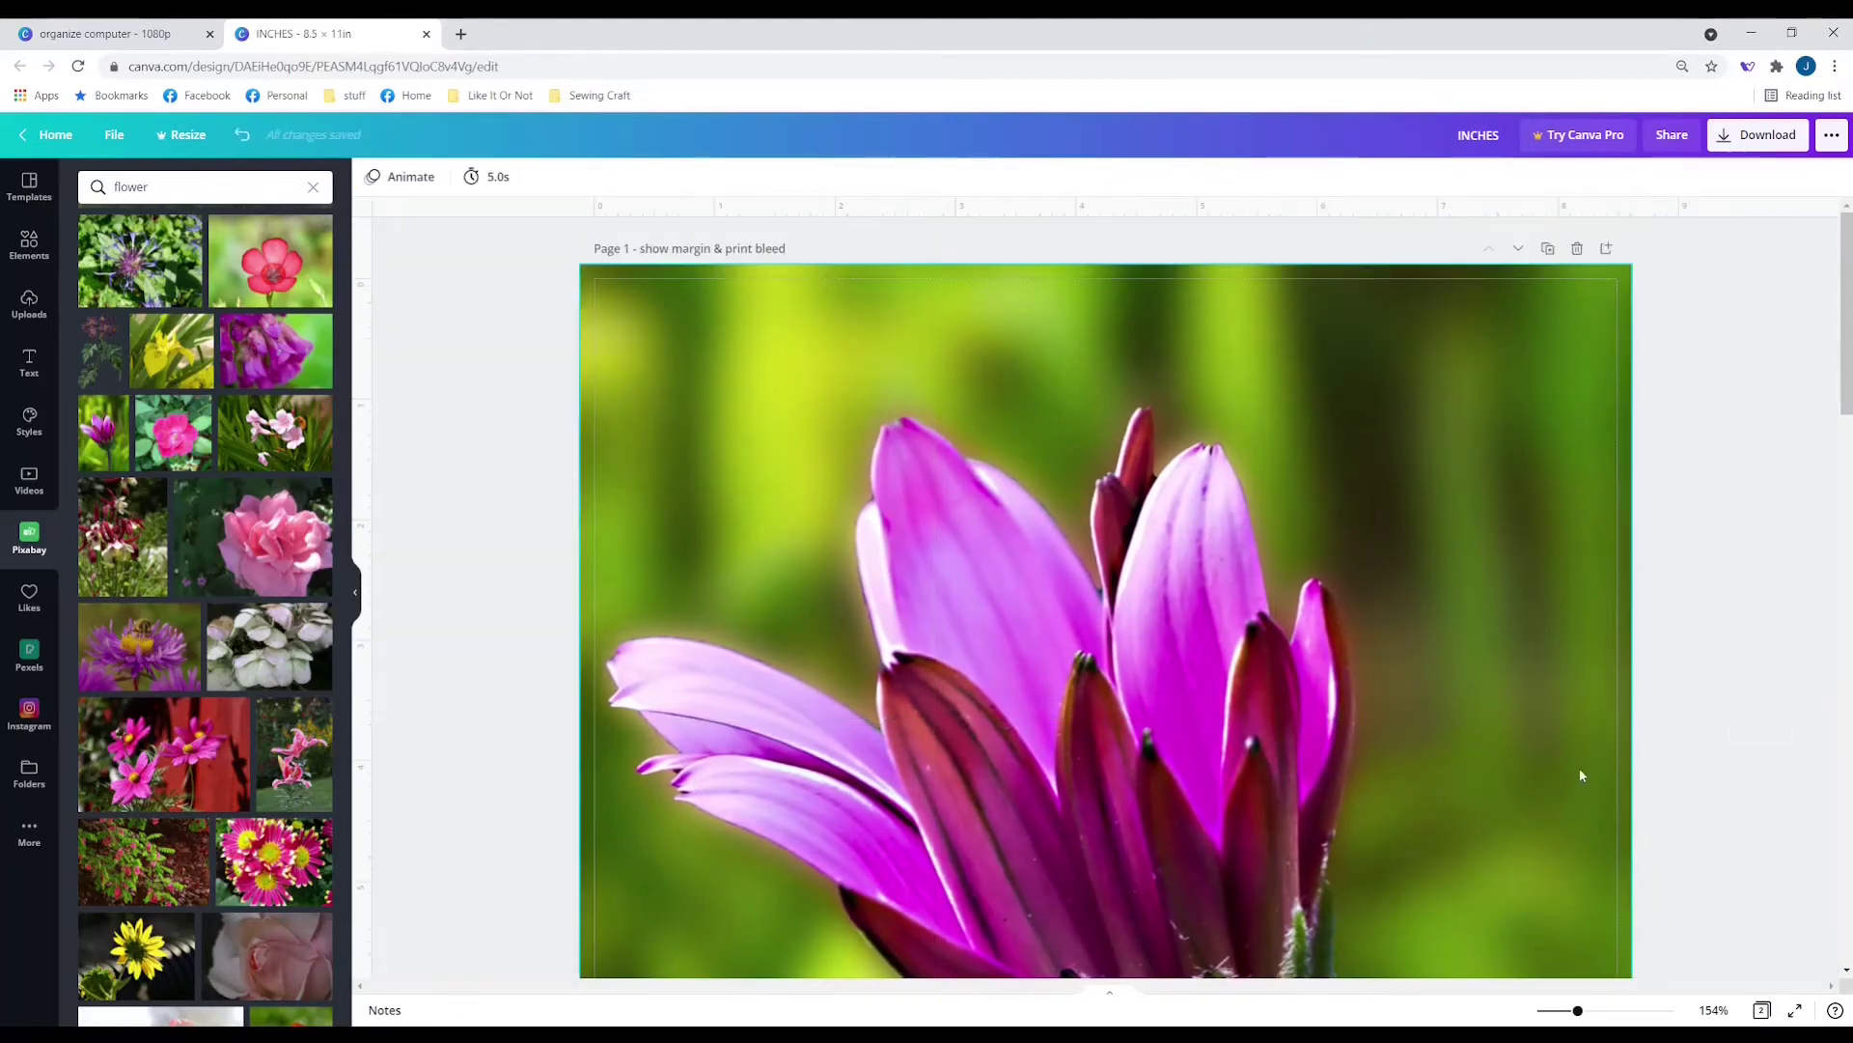
Check the print bleed along the sides and bottom of page 1 and at the top of page 2.
scroll(662, 681, down, 4)
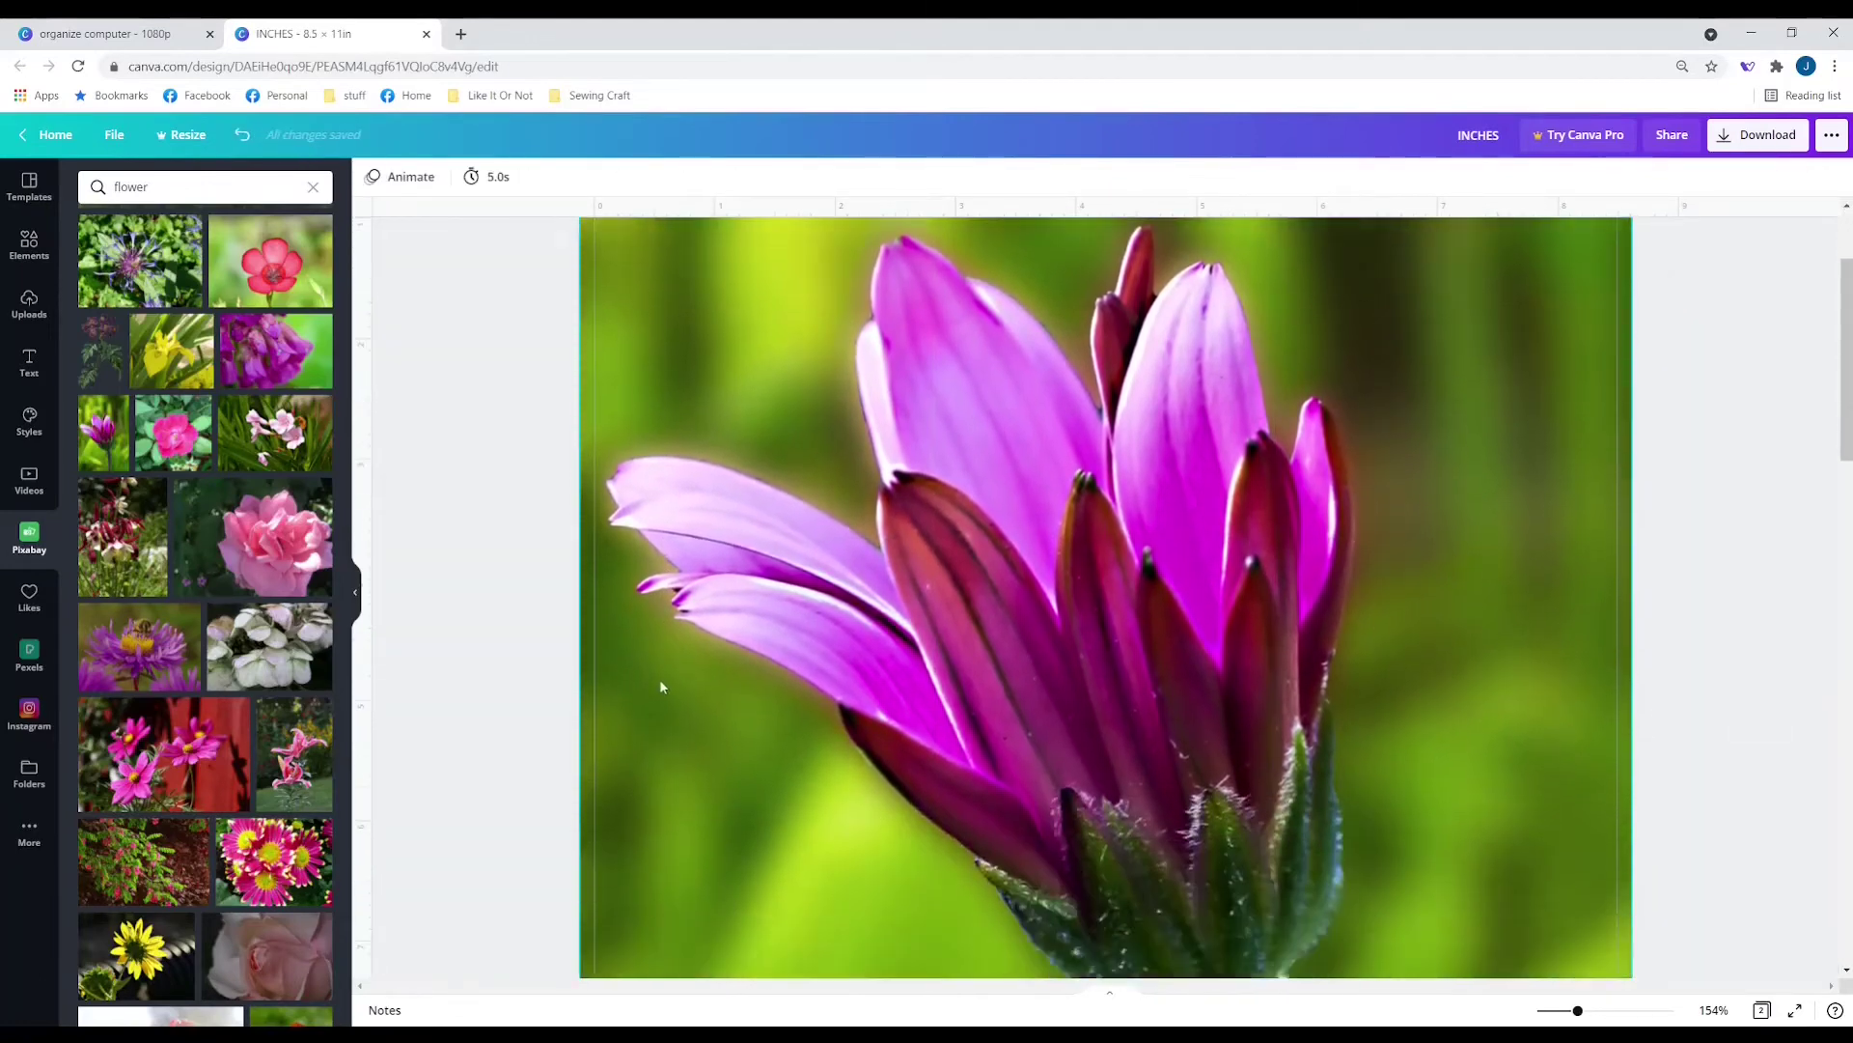
scroll(662, 688, down, 10)
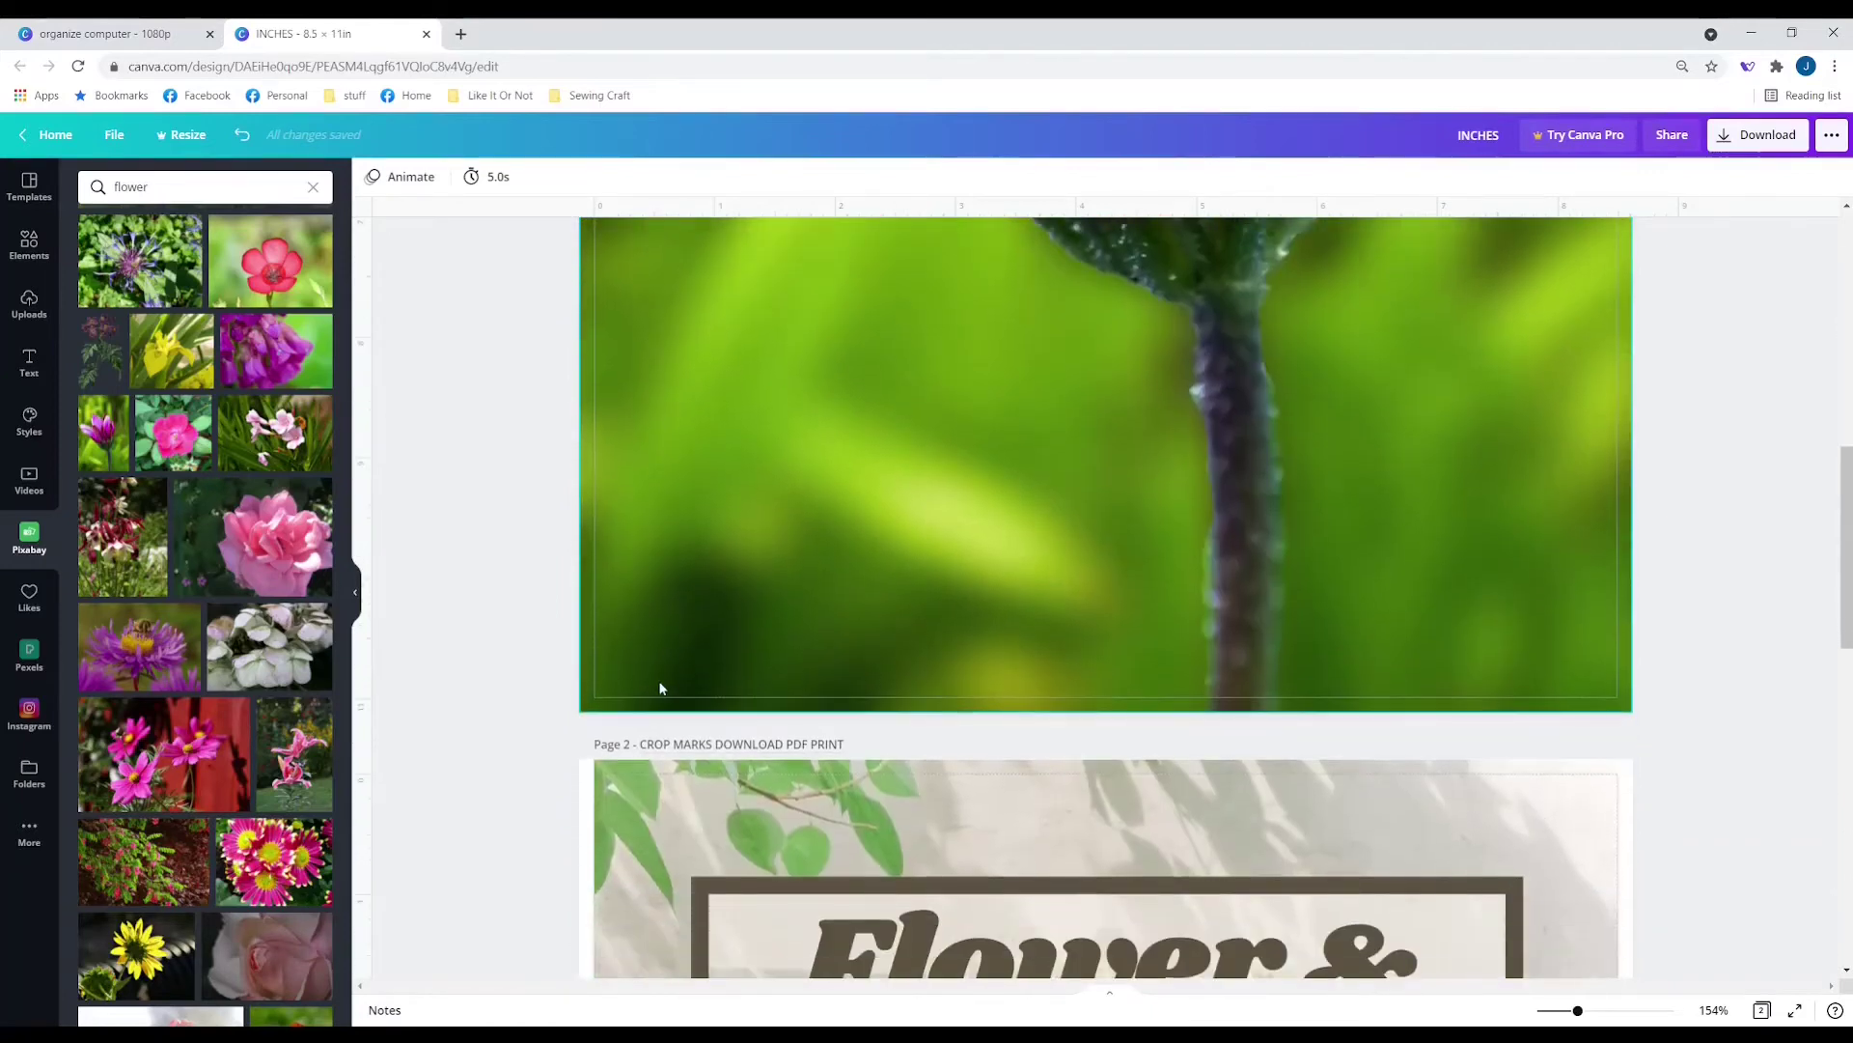
scroll(660, 685, down, 4)
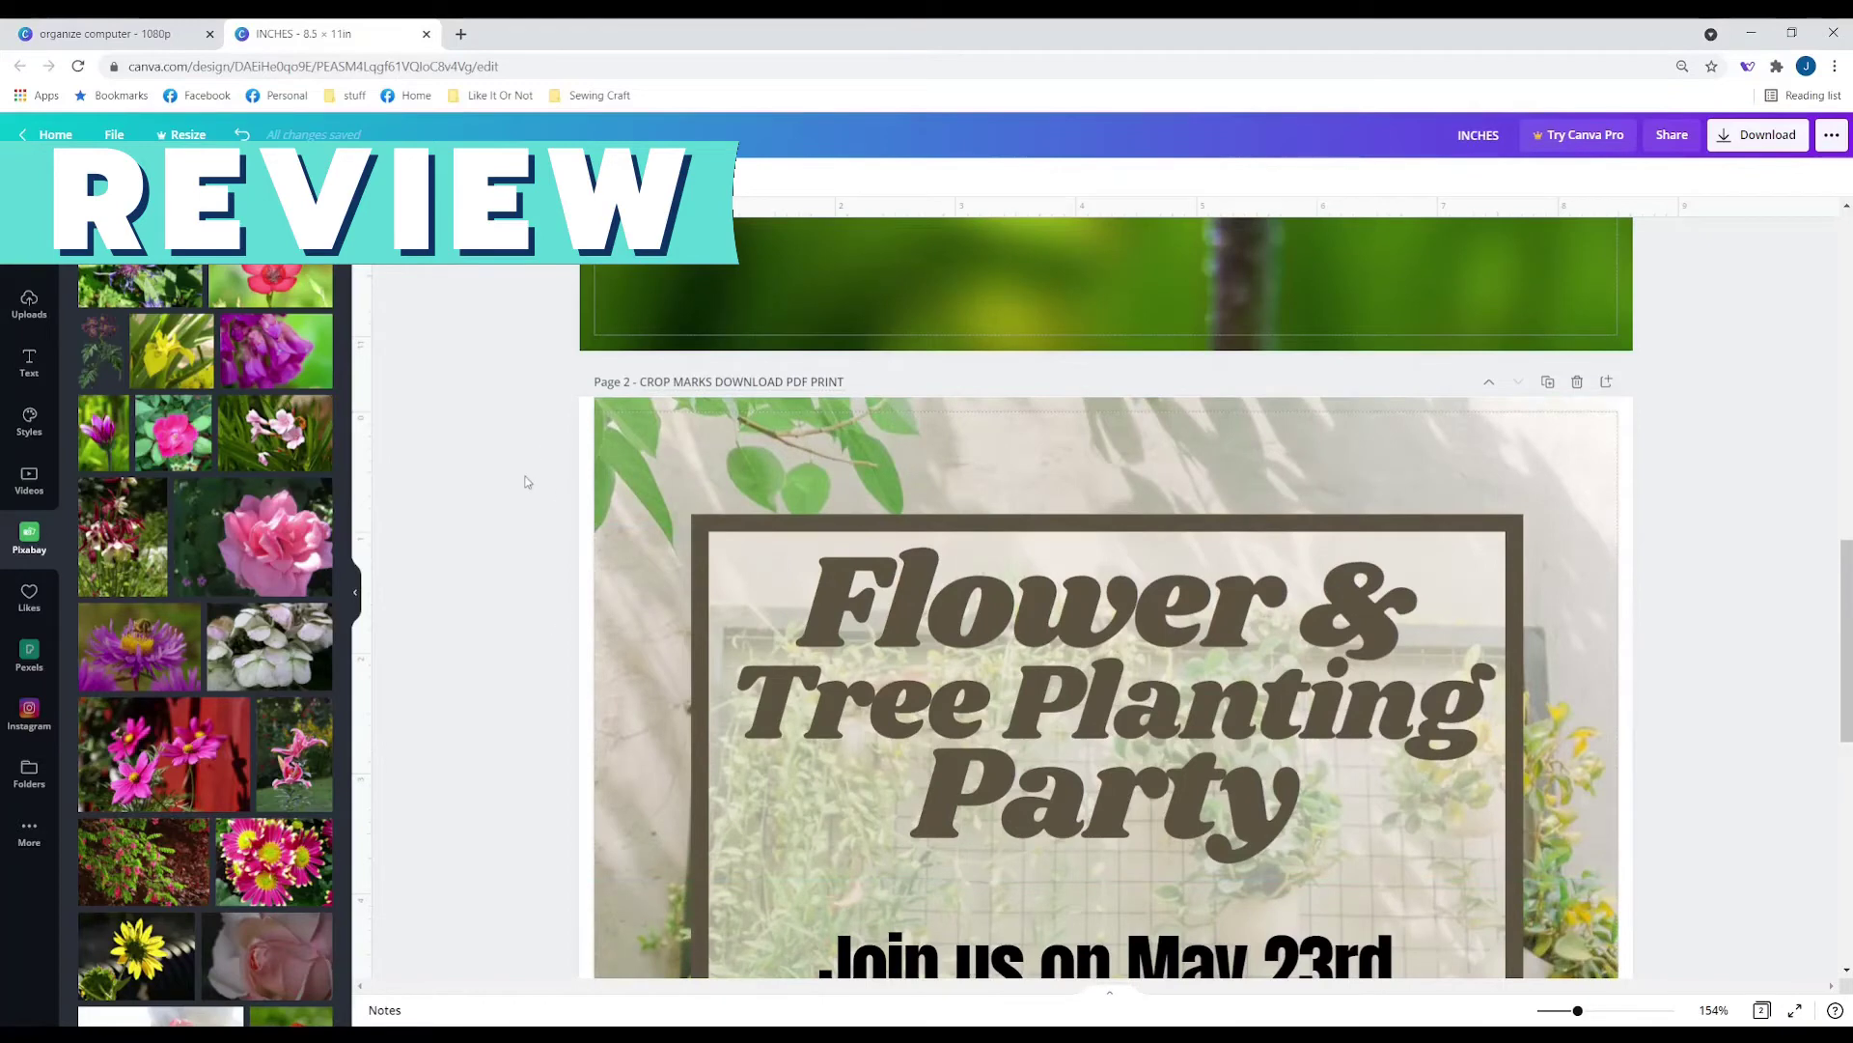
click(722, 468)
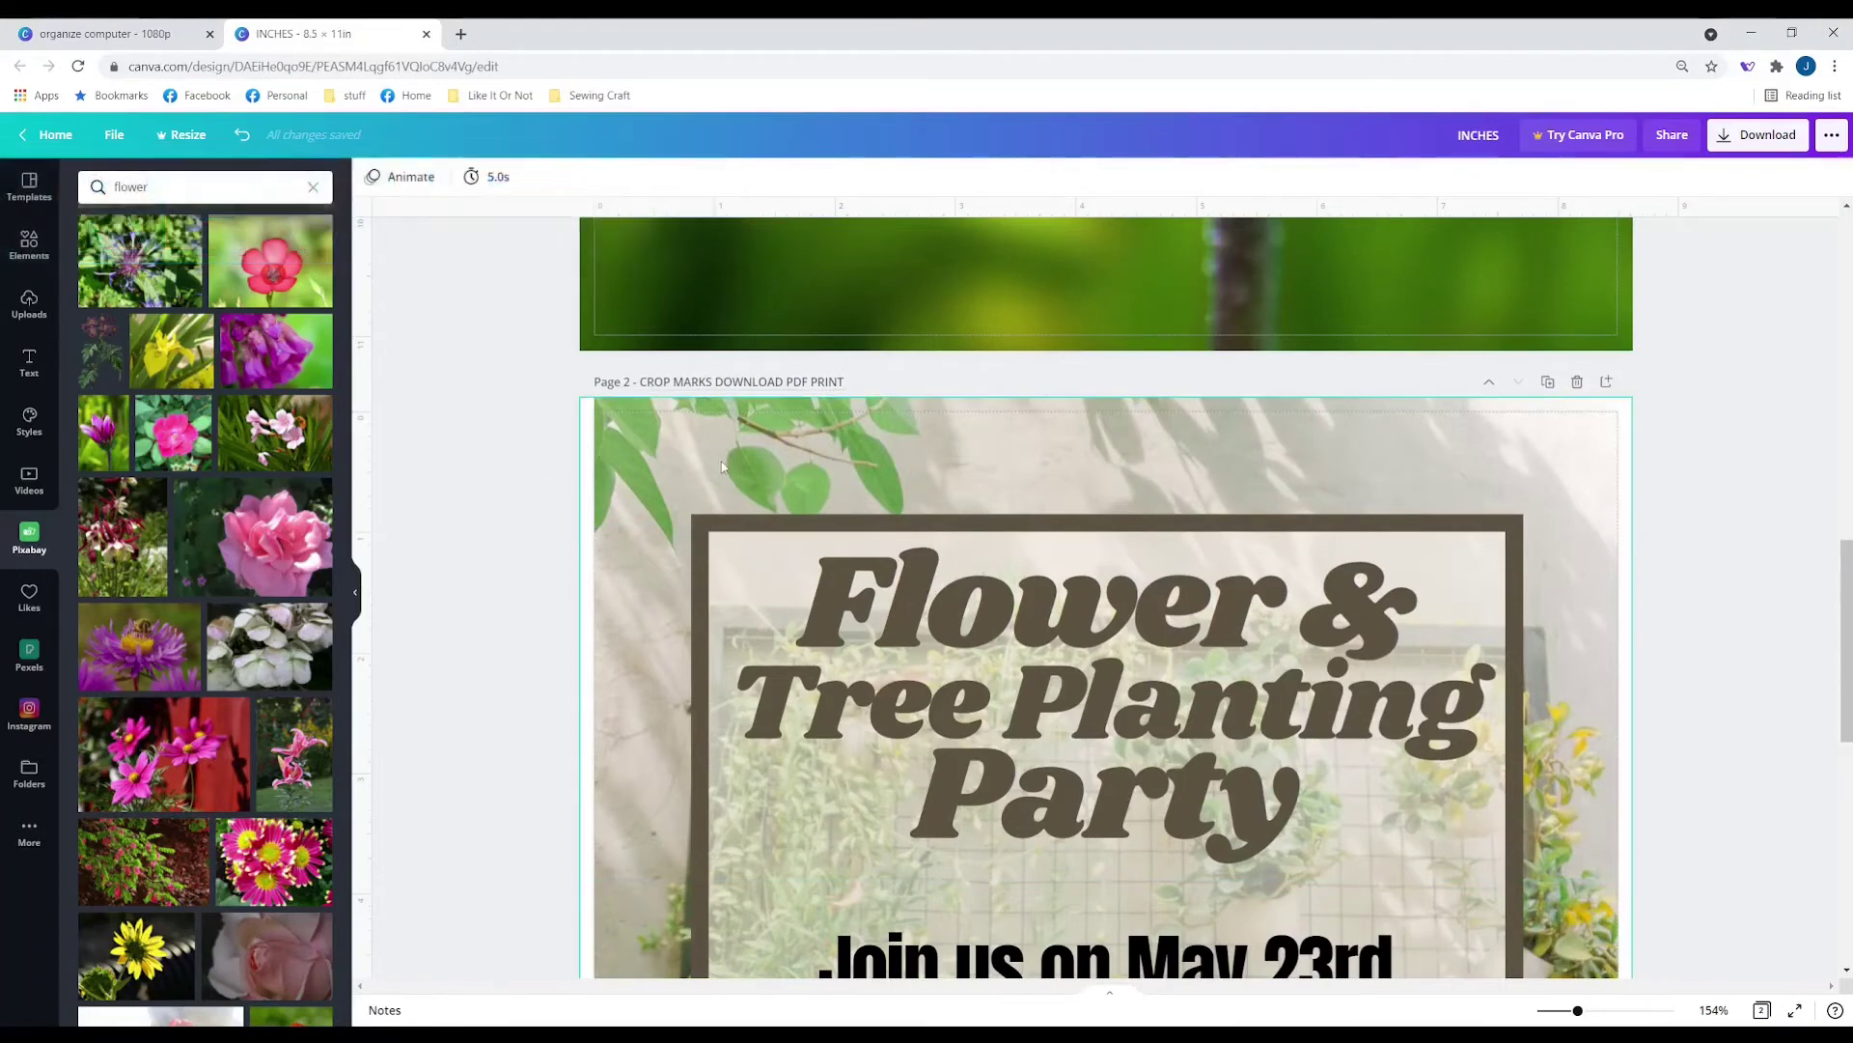
Enlarge the background photo on page 2 past the page edges and reposition it so it fills the print bleed area.
double_click(634, 468)
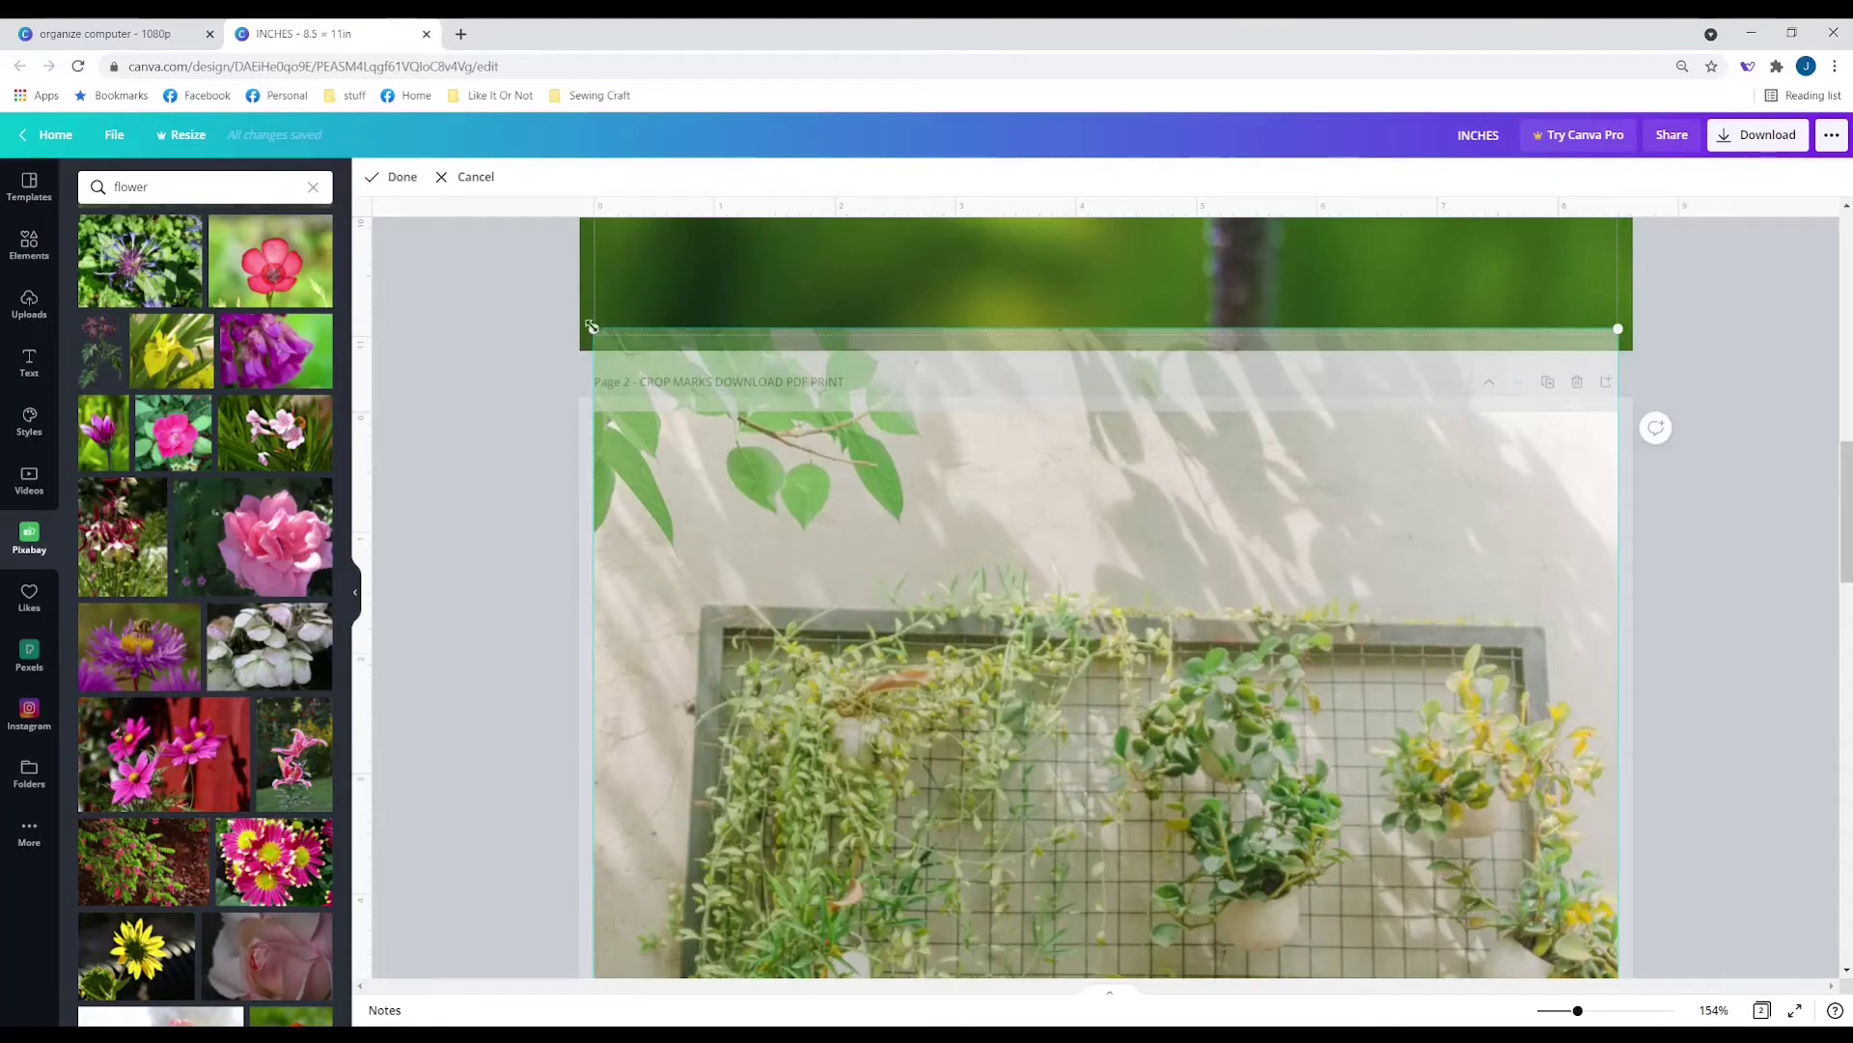
drag(592, 327, 537, 293)
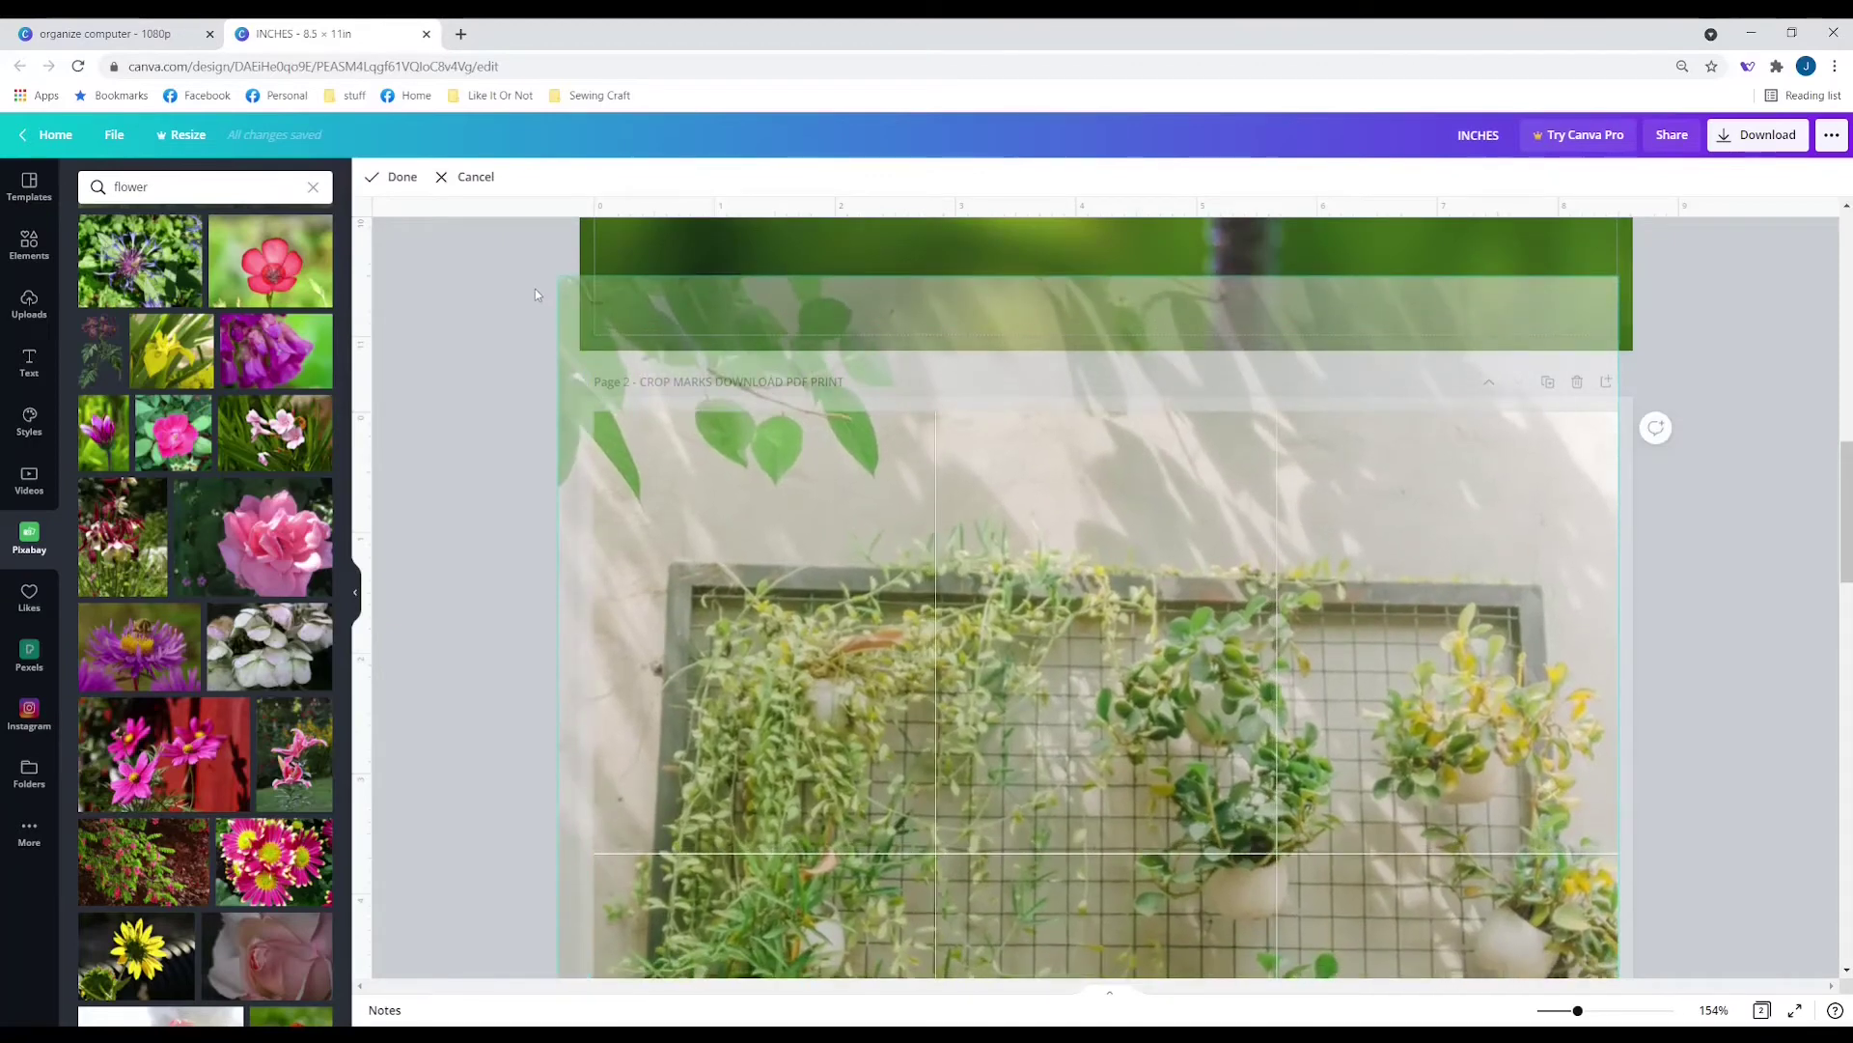
drag(678, 474, 701, 496)
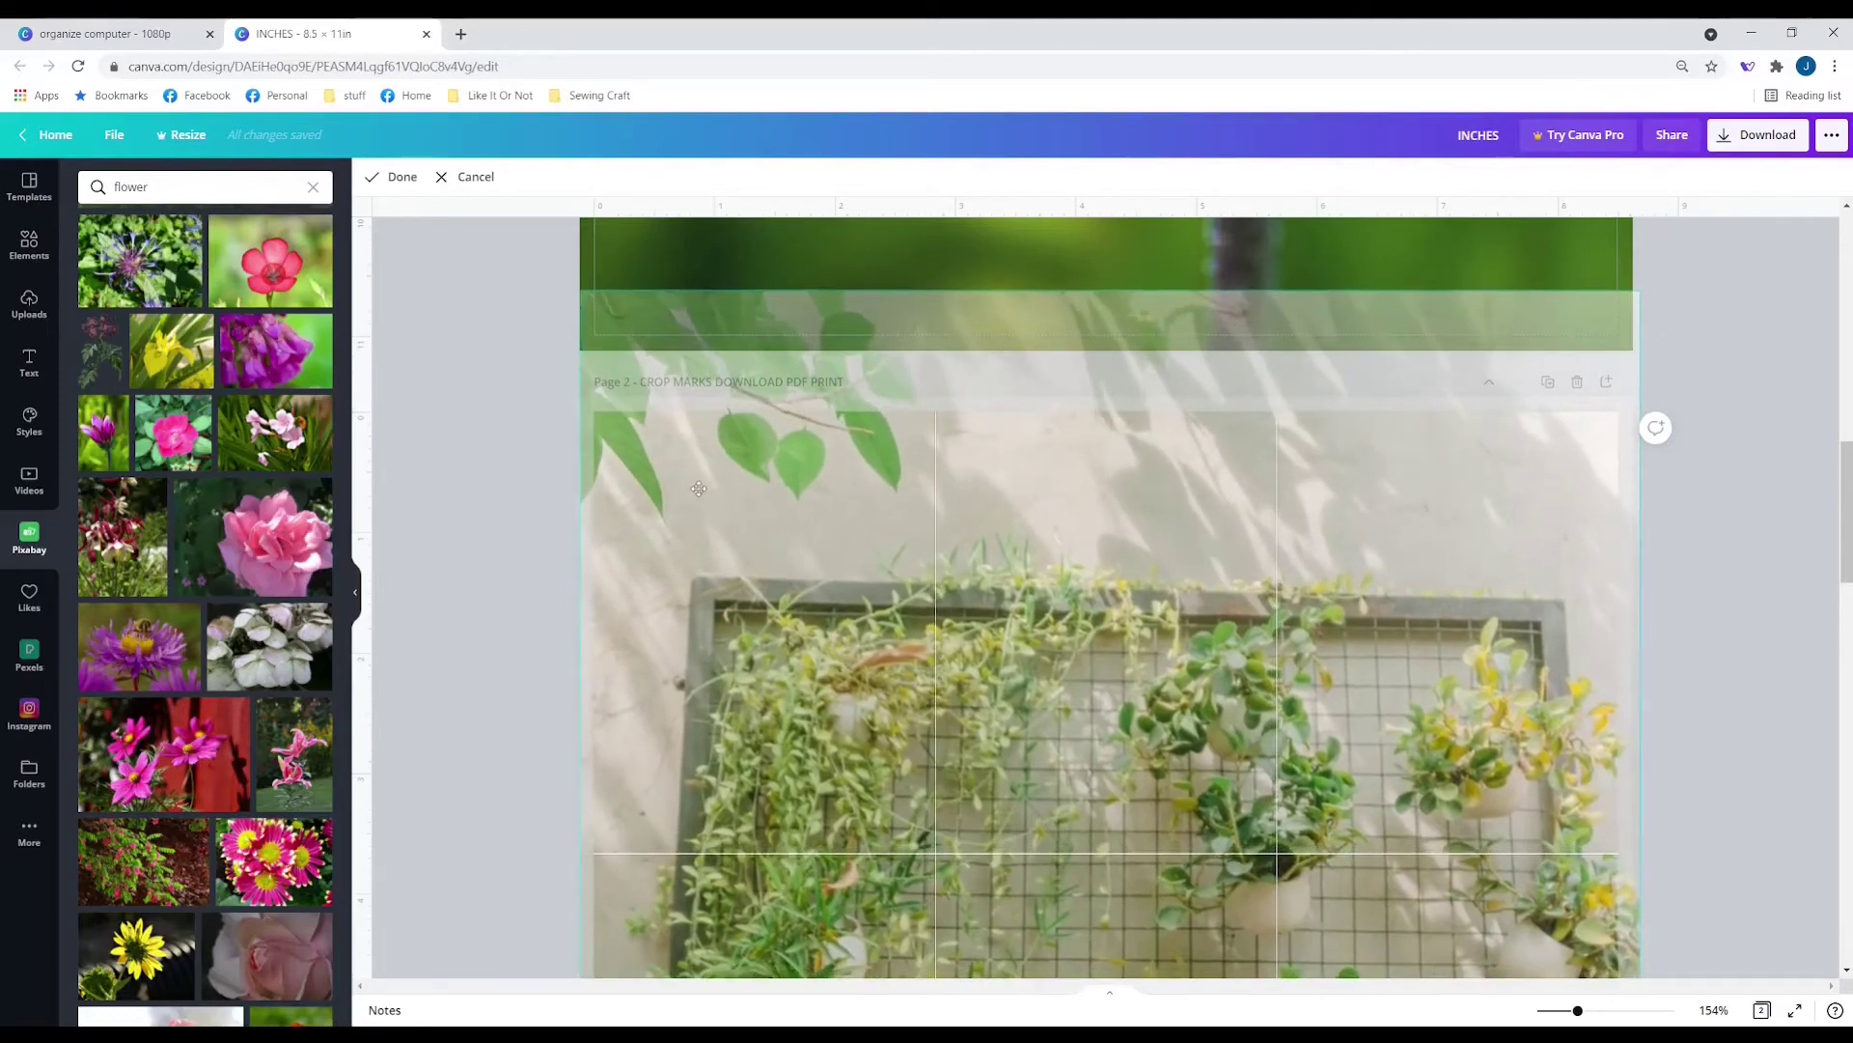
scroll(454, 476, down, 1)
scroll(454, 472, down, 10)
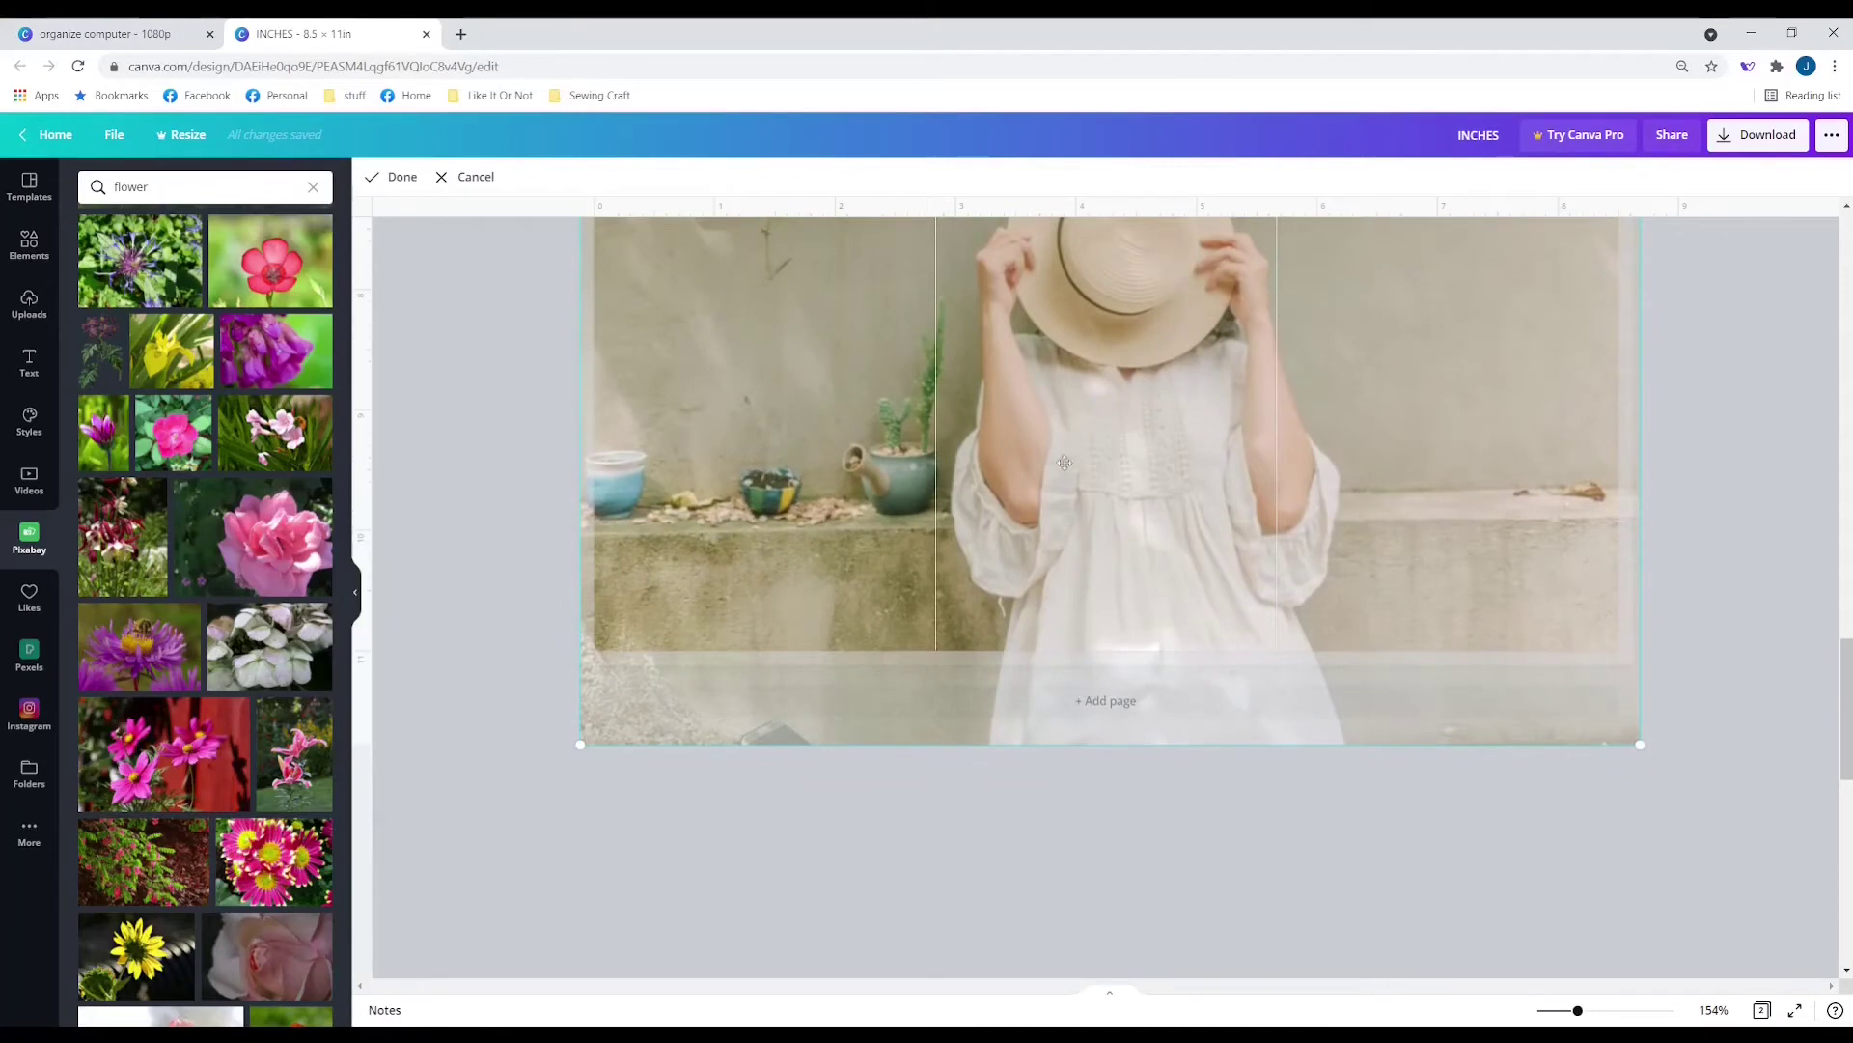
drag(1064, 477, 1066, 457)
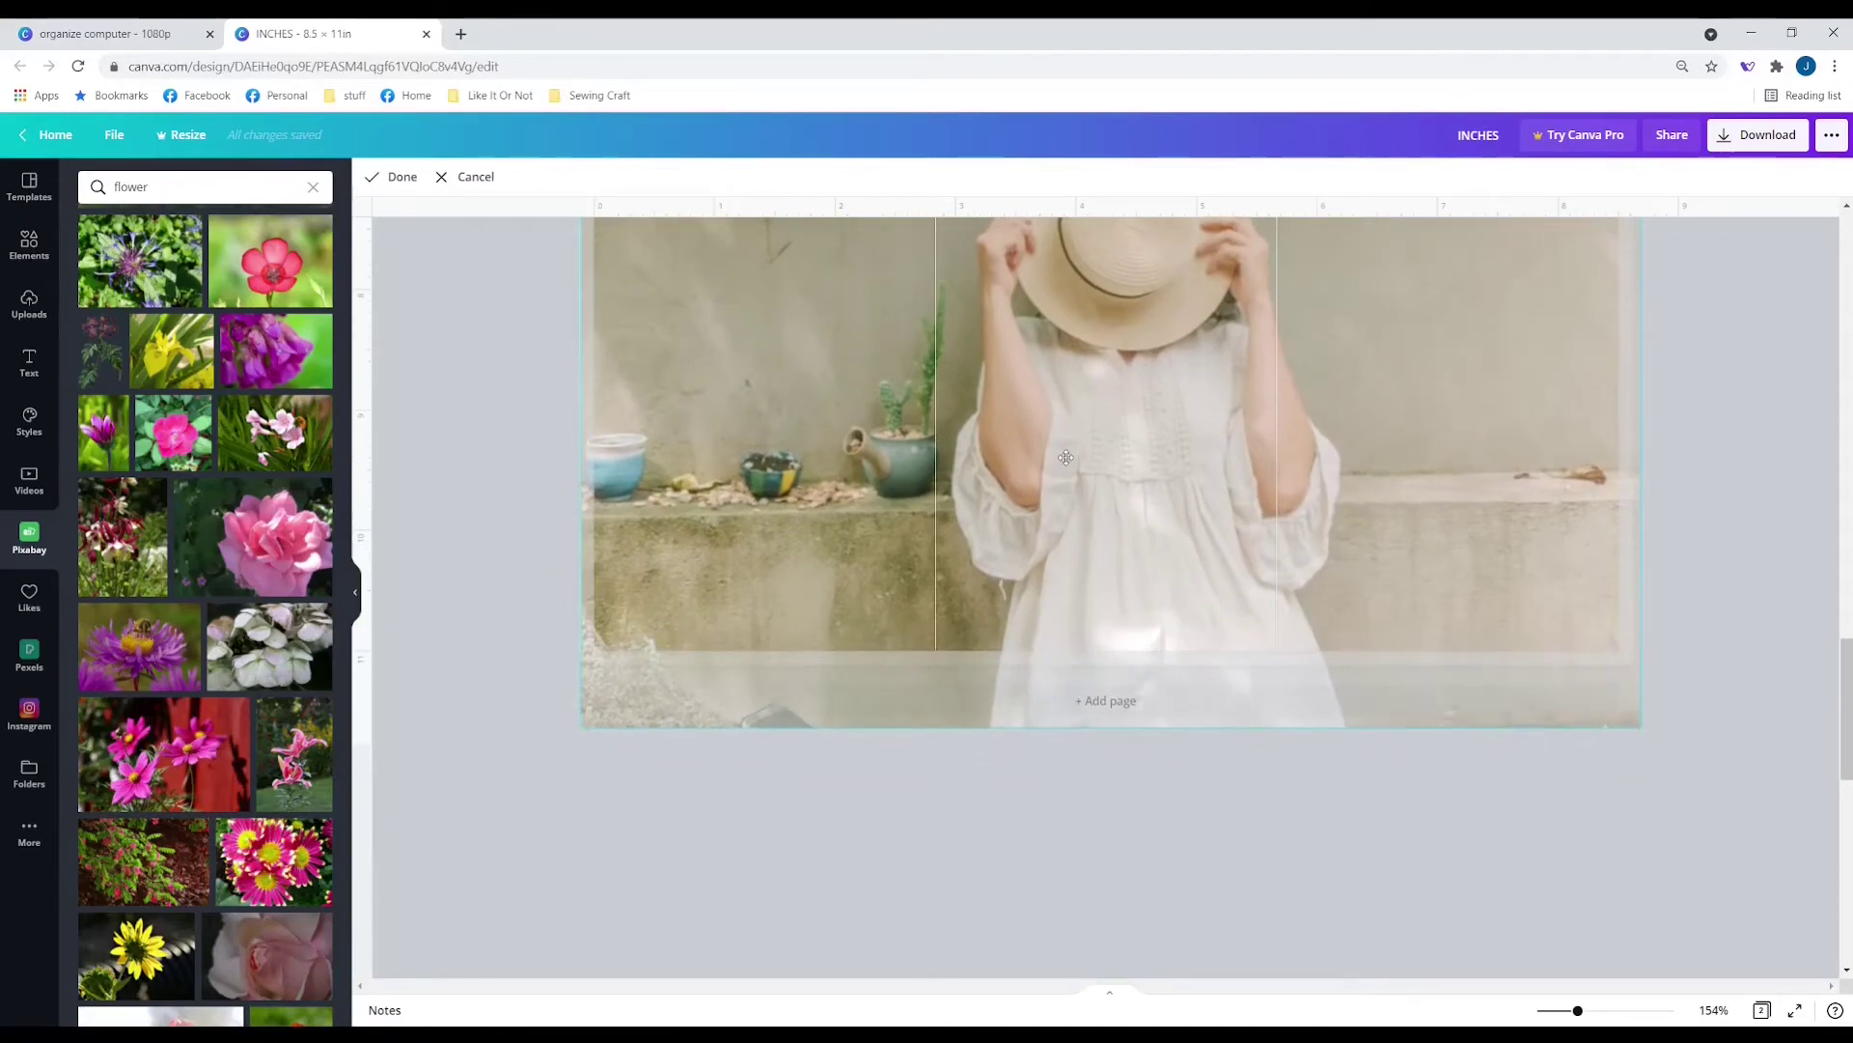
click(531, 459)
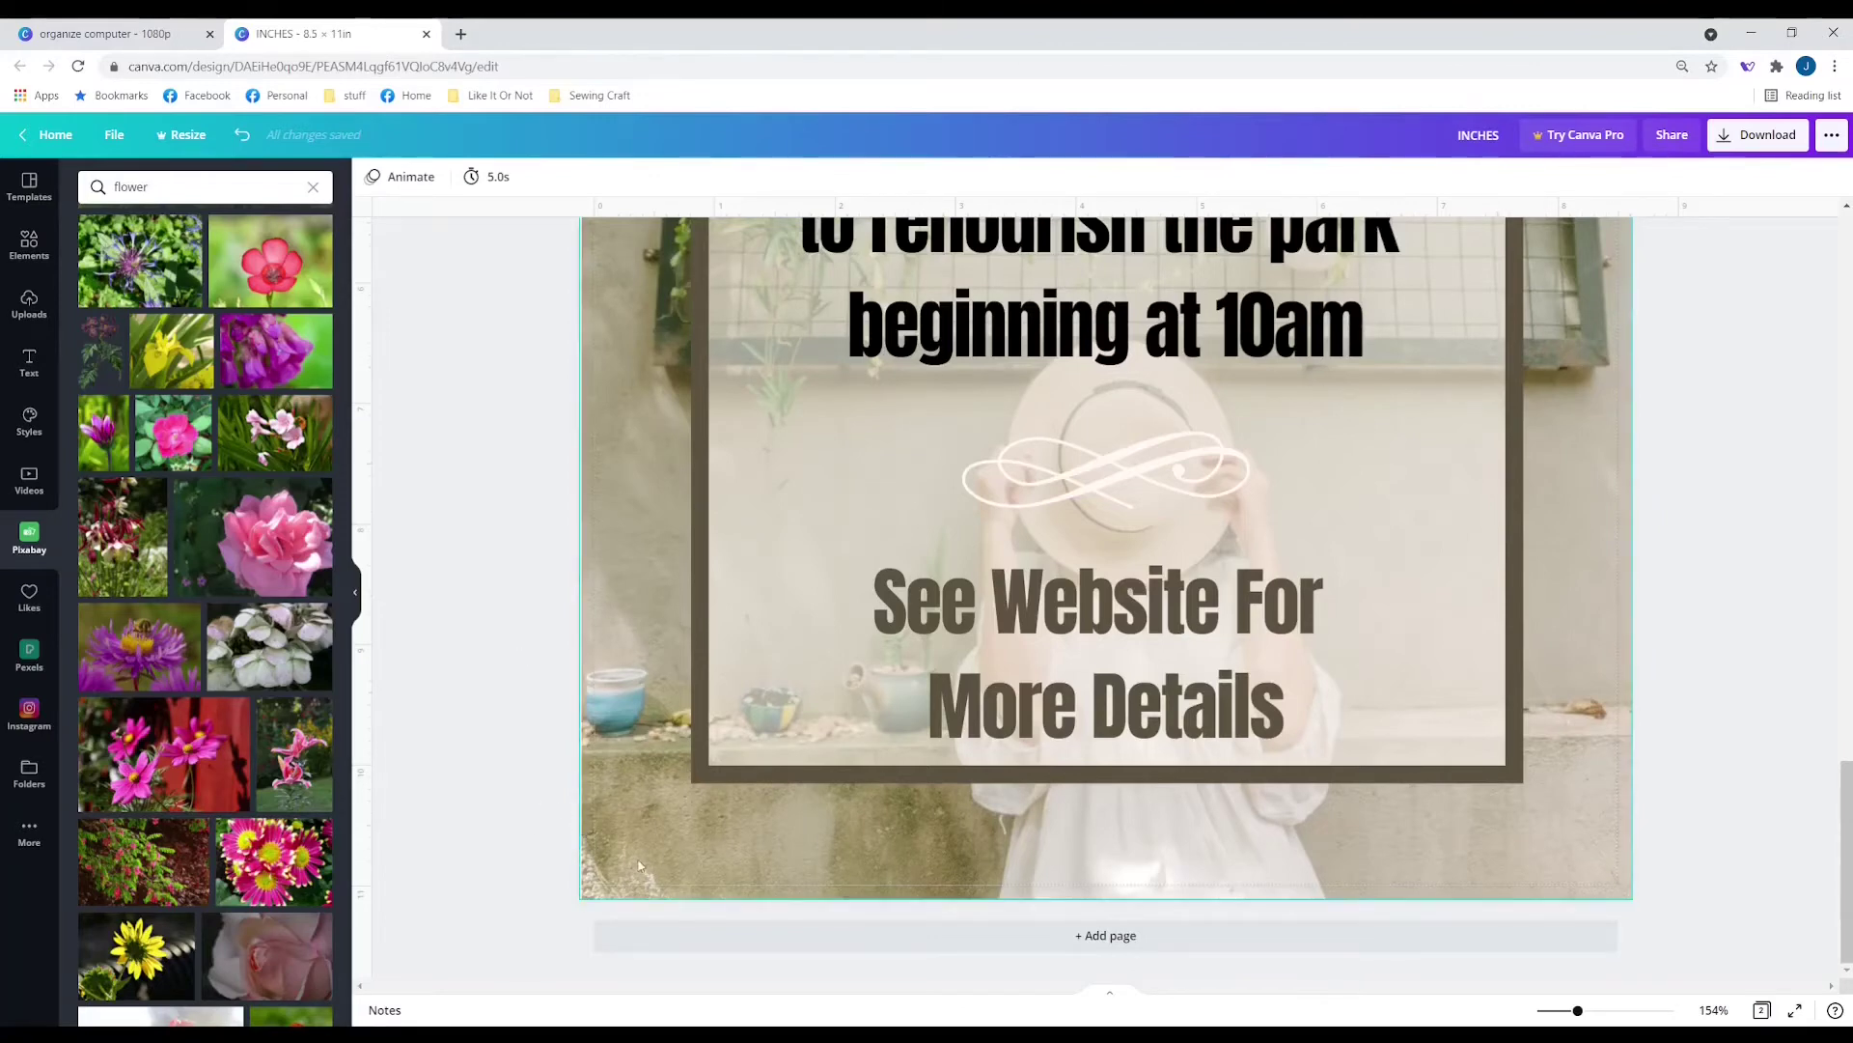
Shift the background photo on page 2 slightly to the left within its crop, keeping the print bleed covered.
drag(1581, 1013, 1598, 1013)
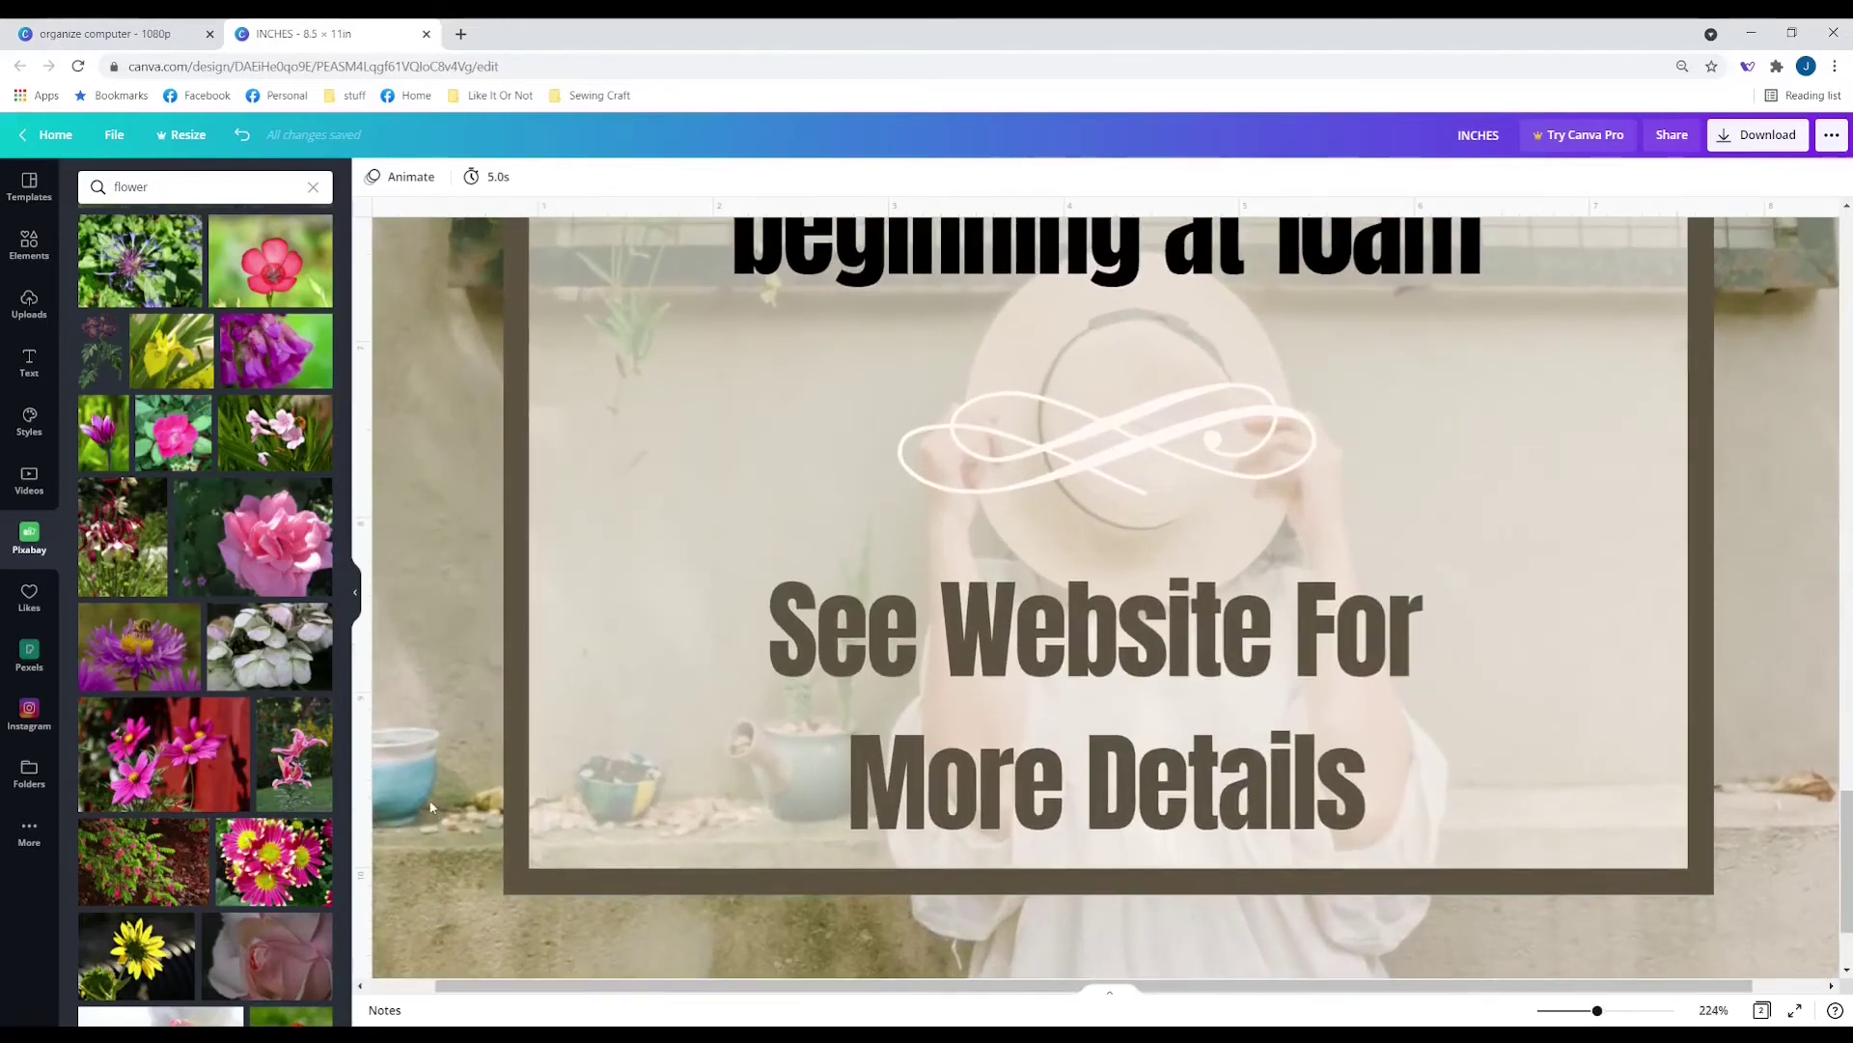
click(532, 850)
drag(483, 986, 391, 984)
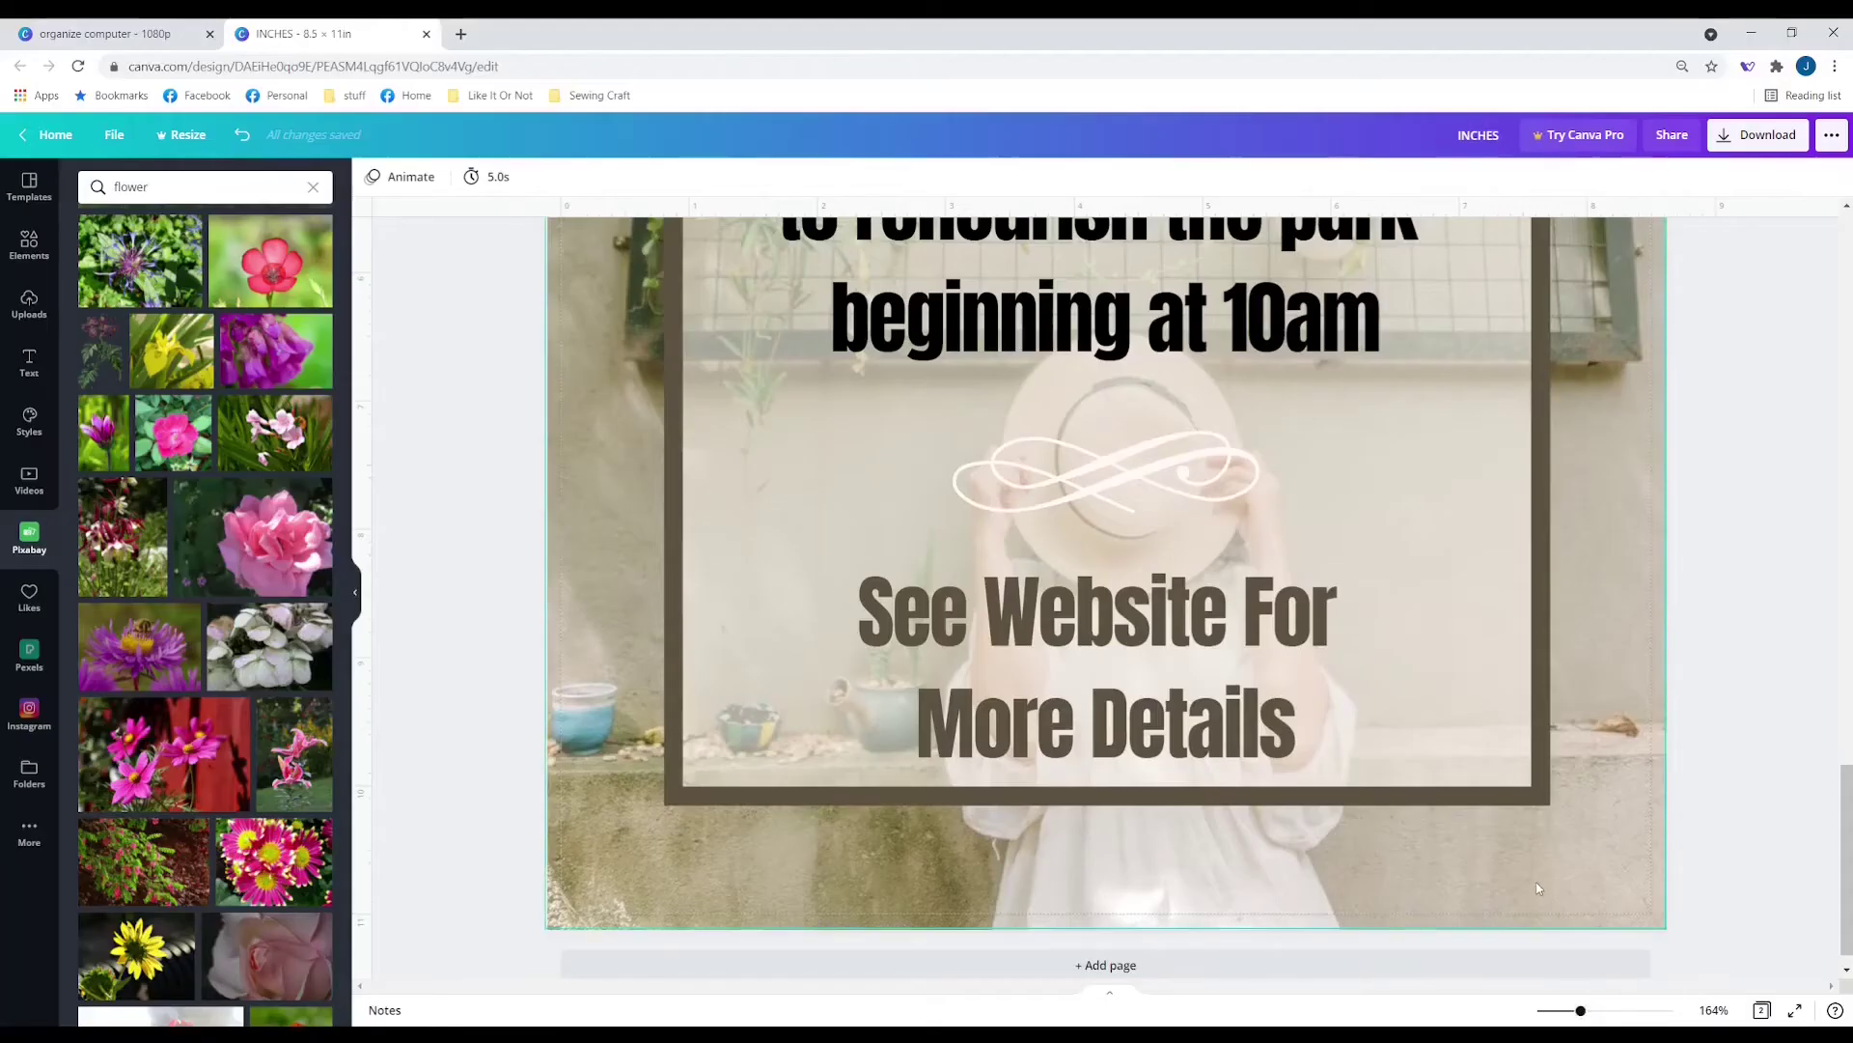
double_click(1540, 887)
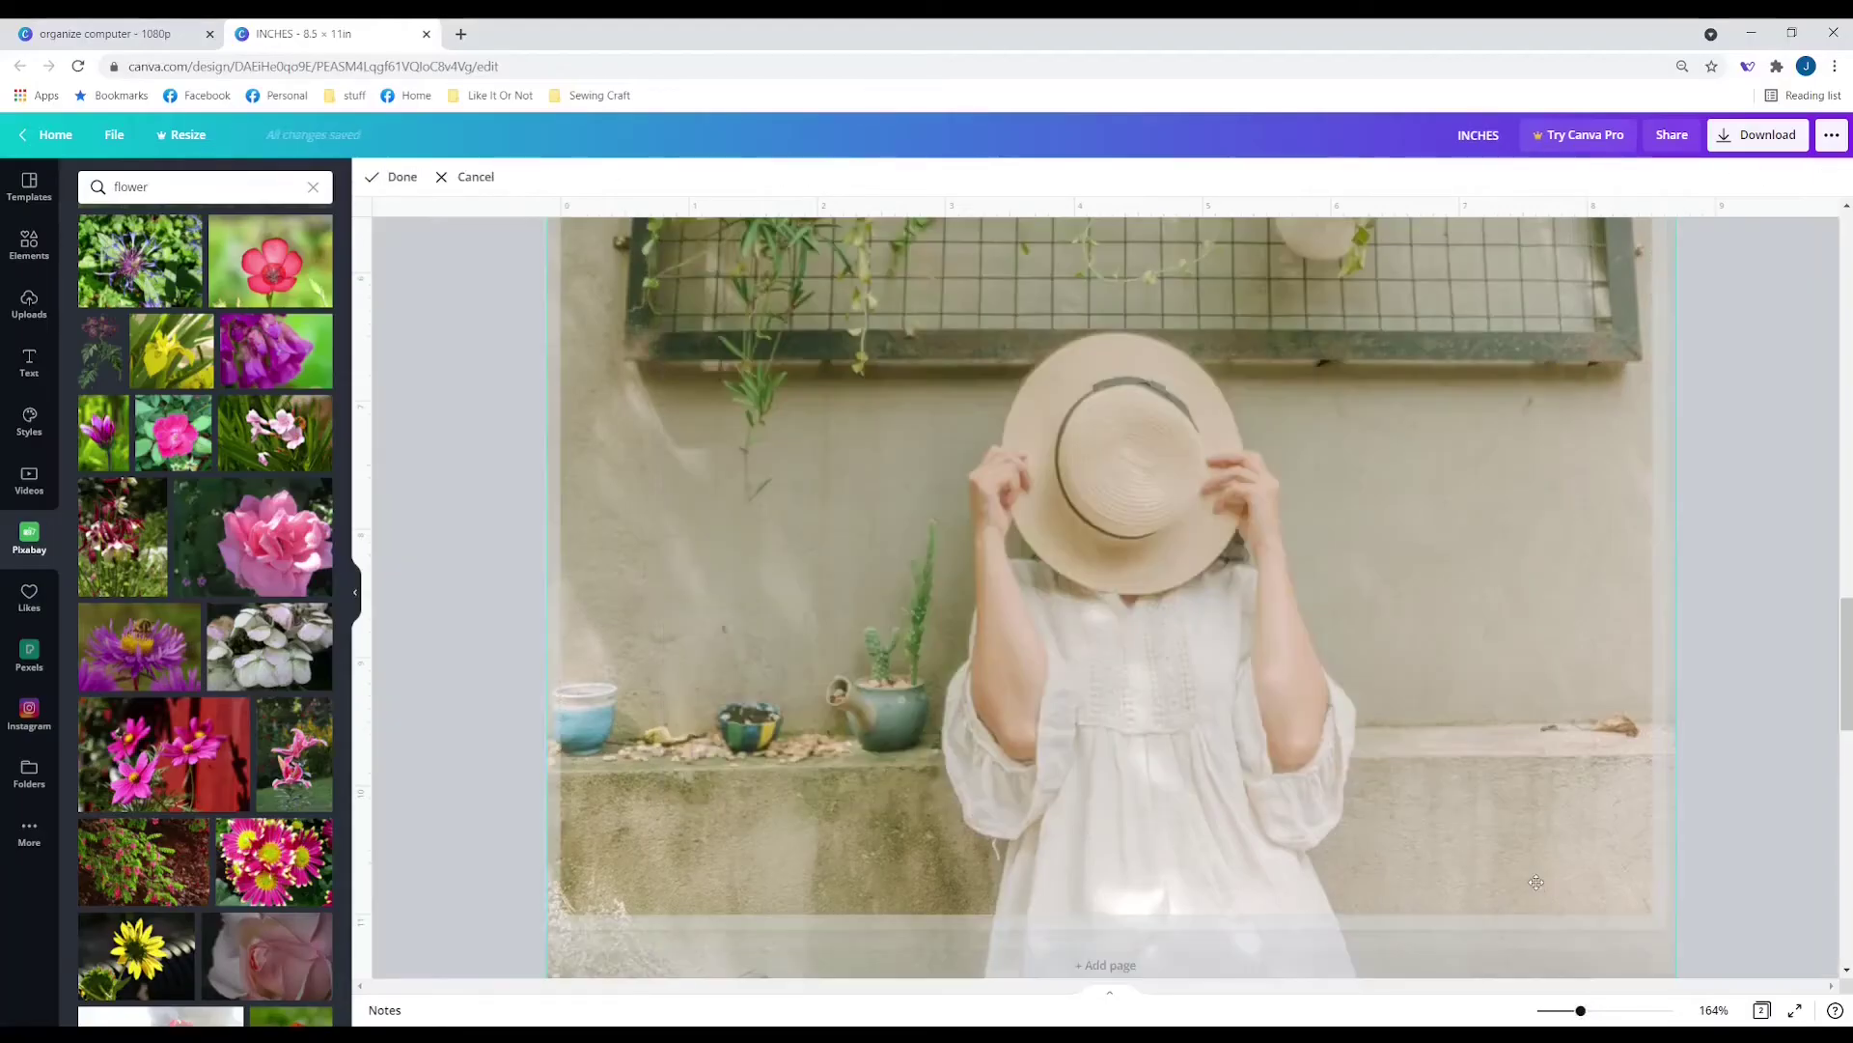
drag(1537, 882, 1520, 881)
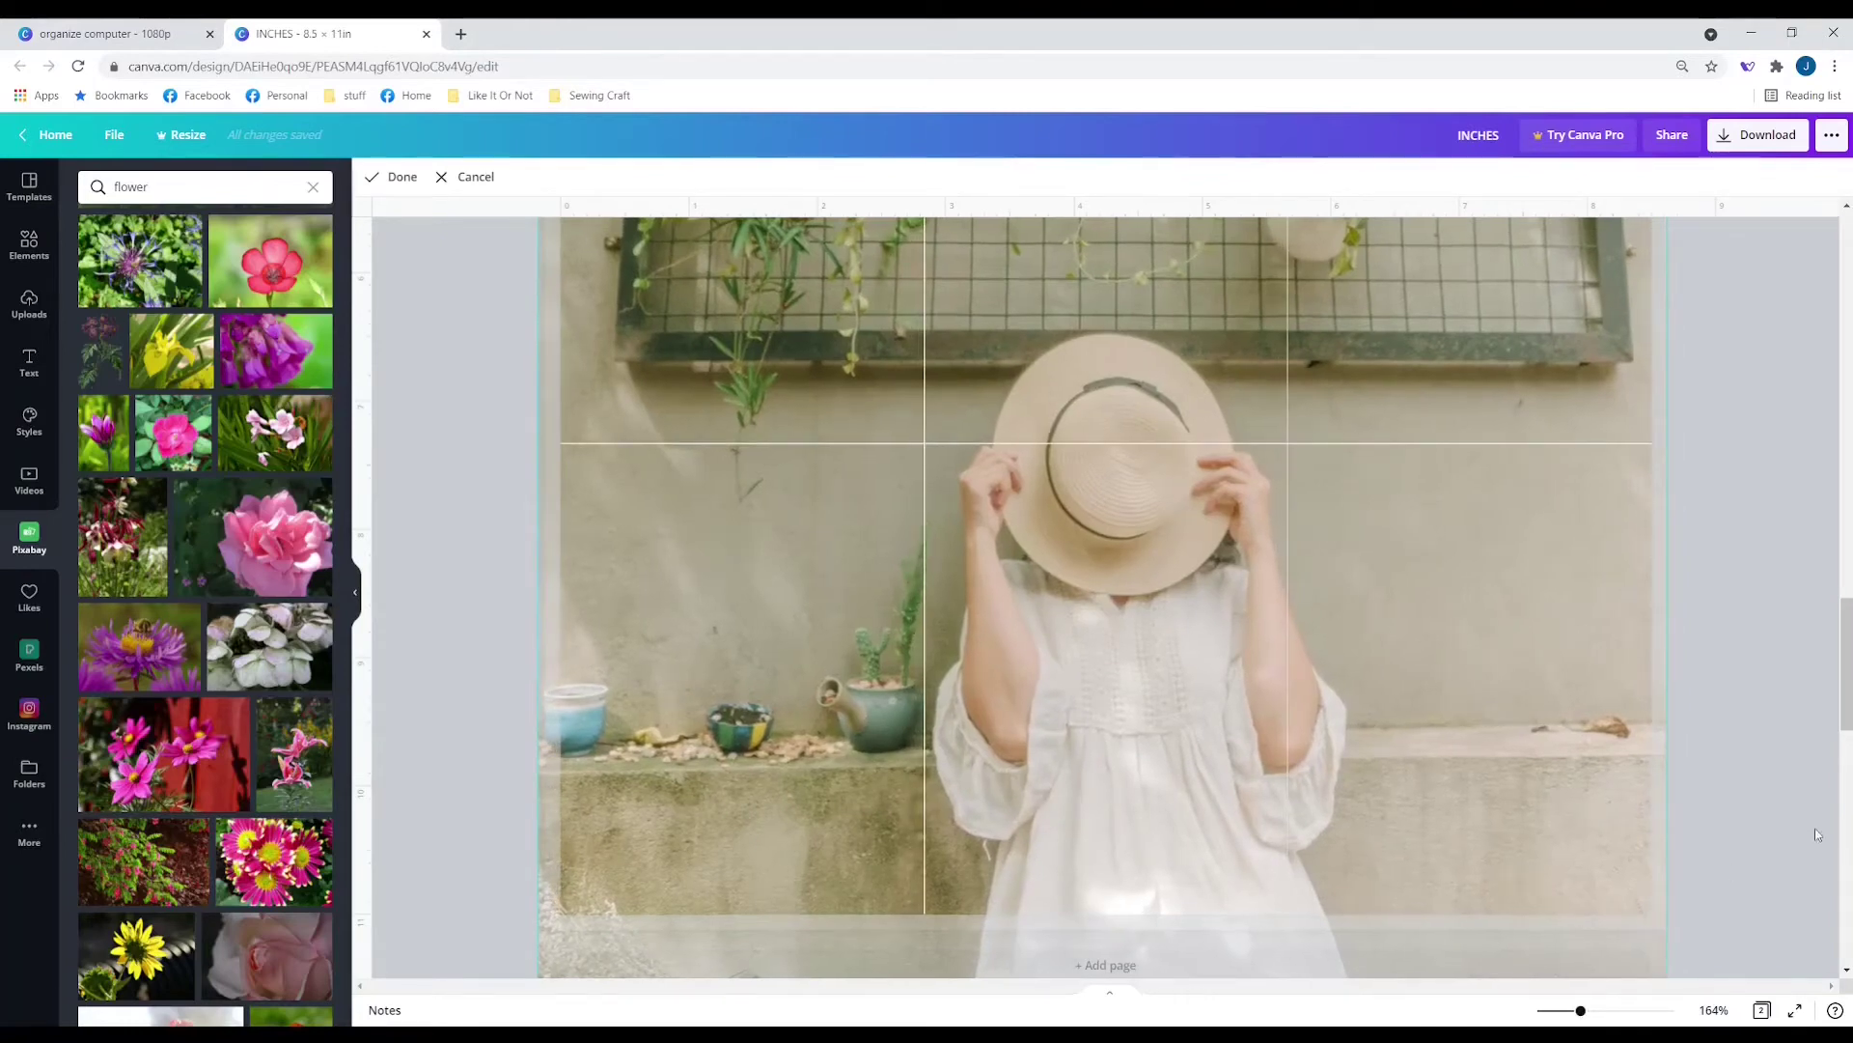
click(1783, 835)
click(1781, 834)
scroll(512, 850, up, 5)
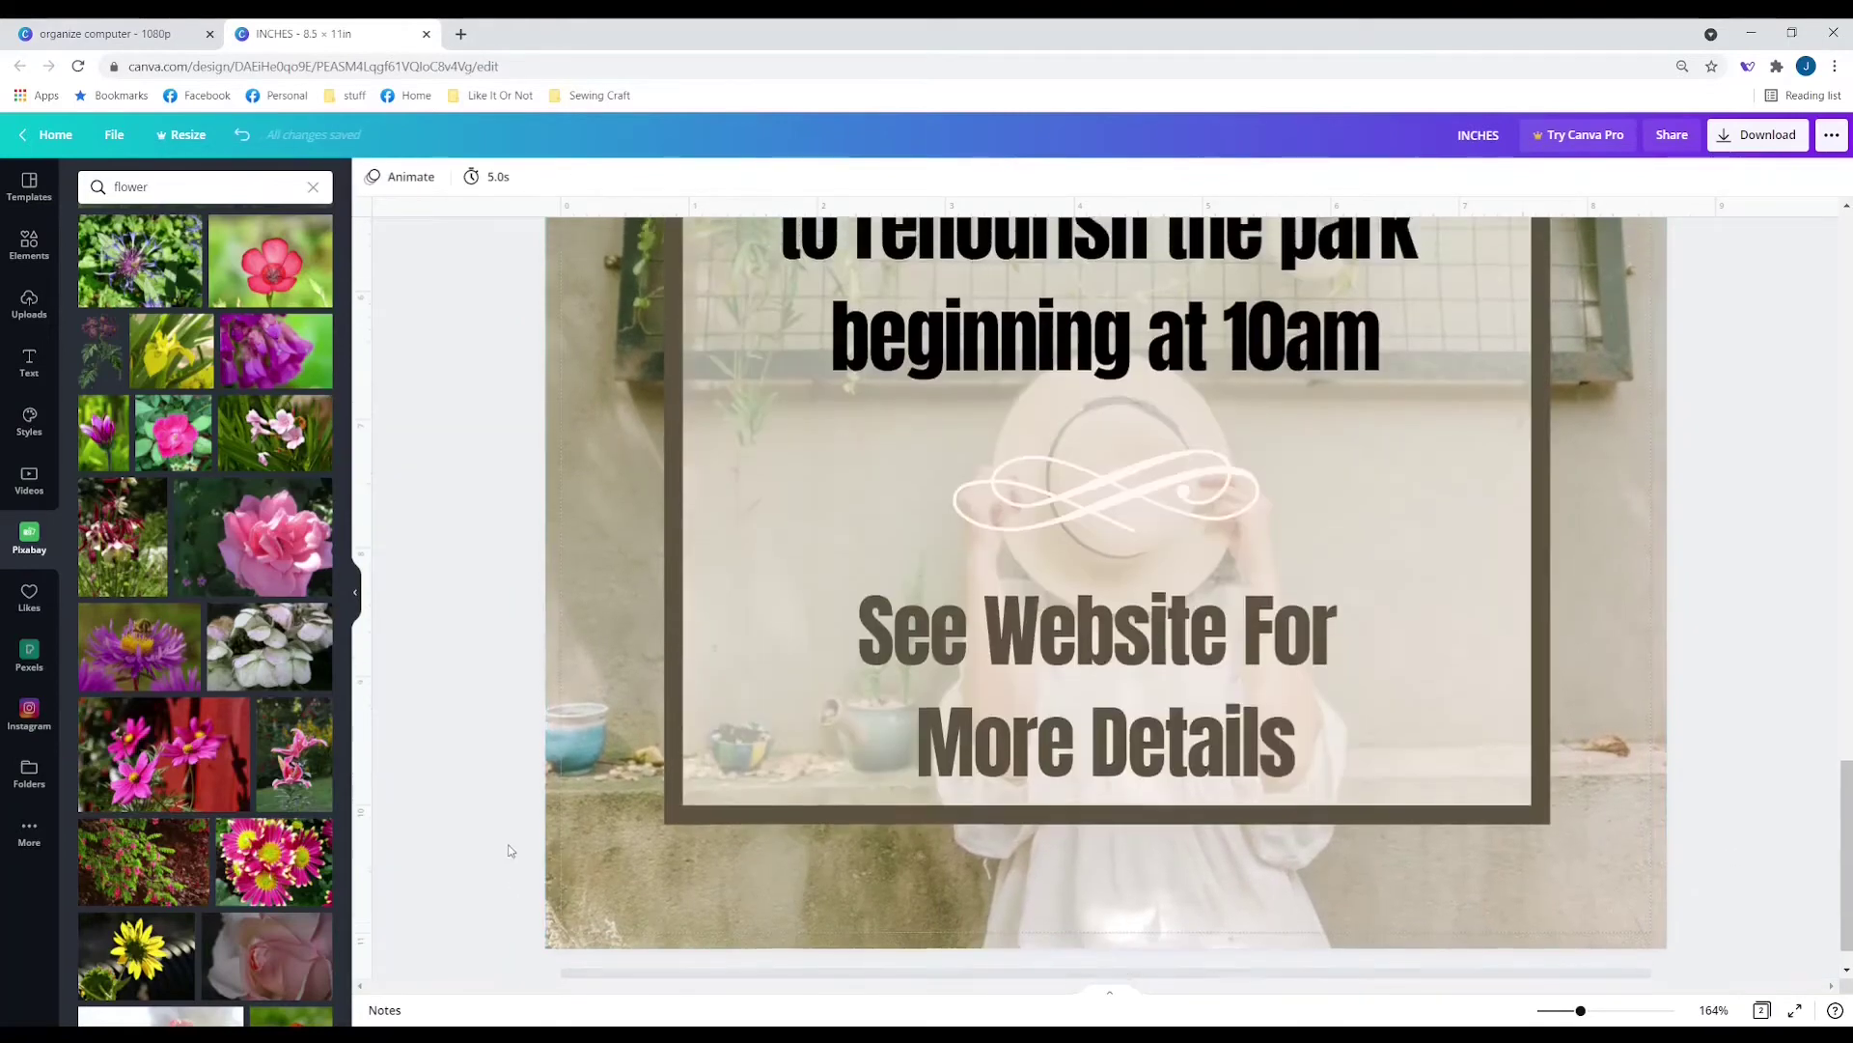
scroll(512, 850, up, 5)
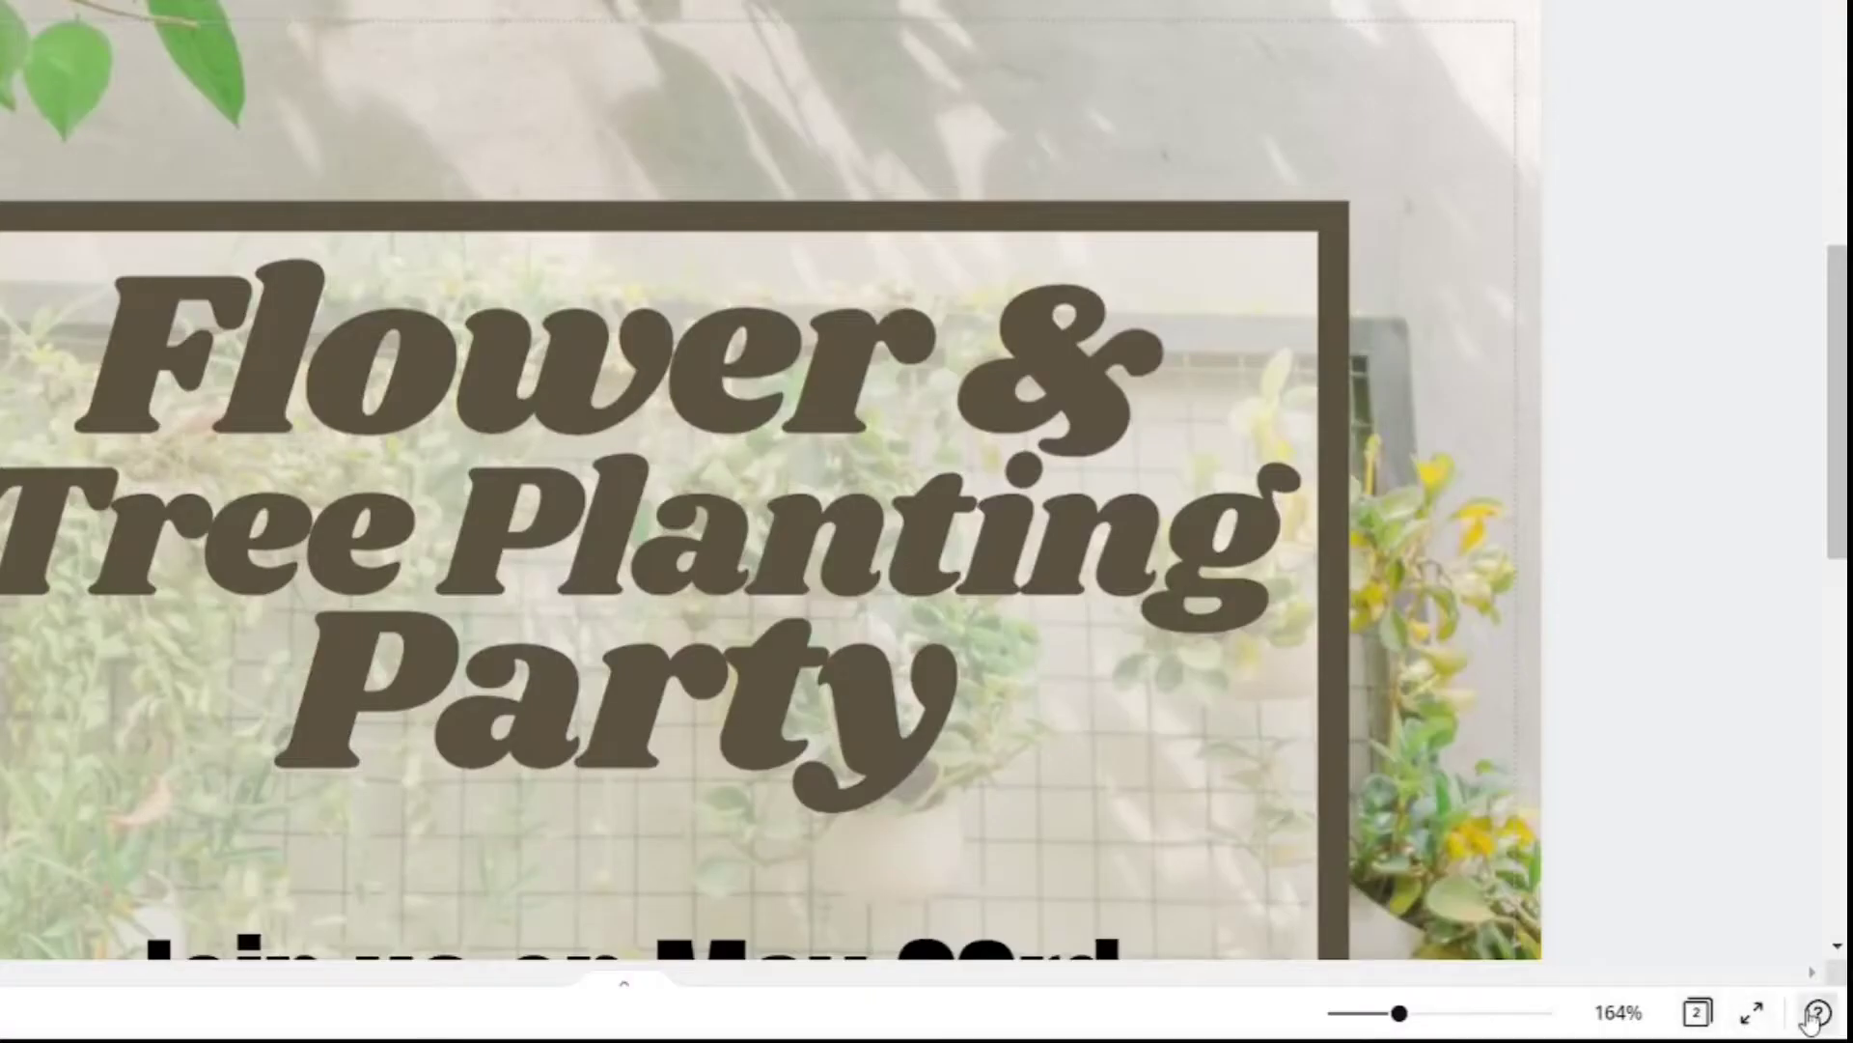
Search the help for "print bleed" and read through the "Margins, bleed, and crop marks" article.
click(1834, 1010)
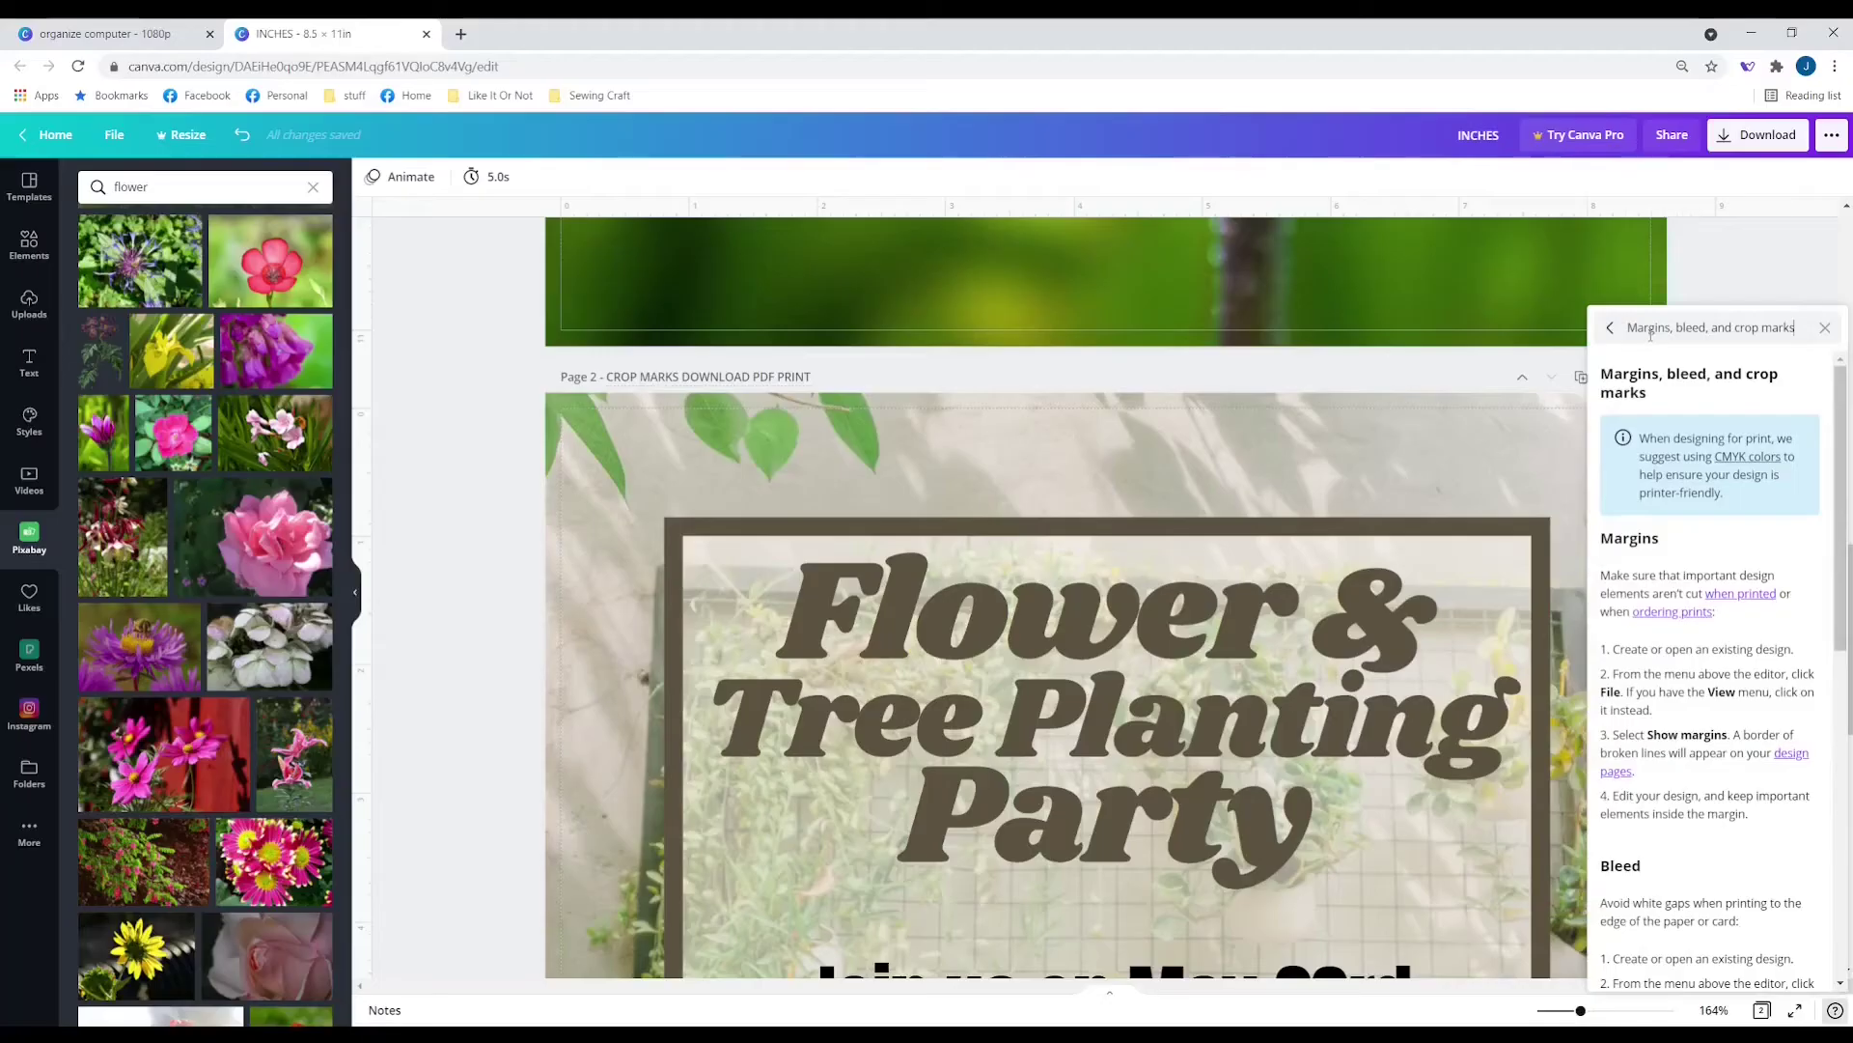
triple_click(1651, 334)
text(print bleed)
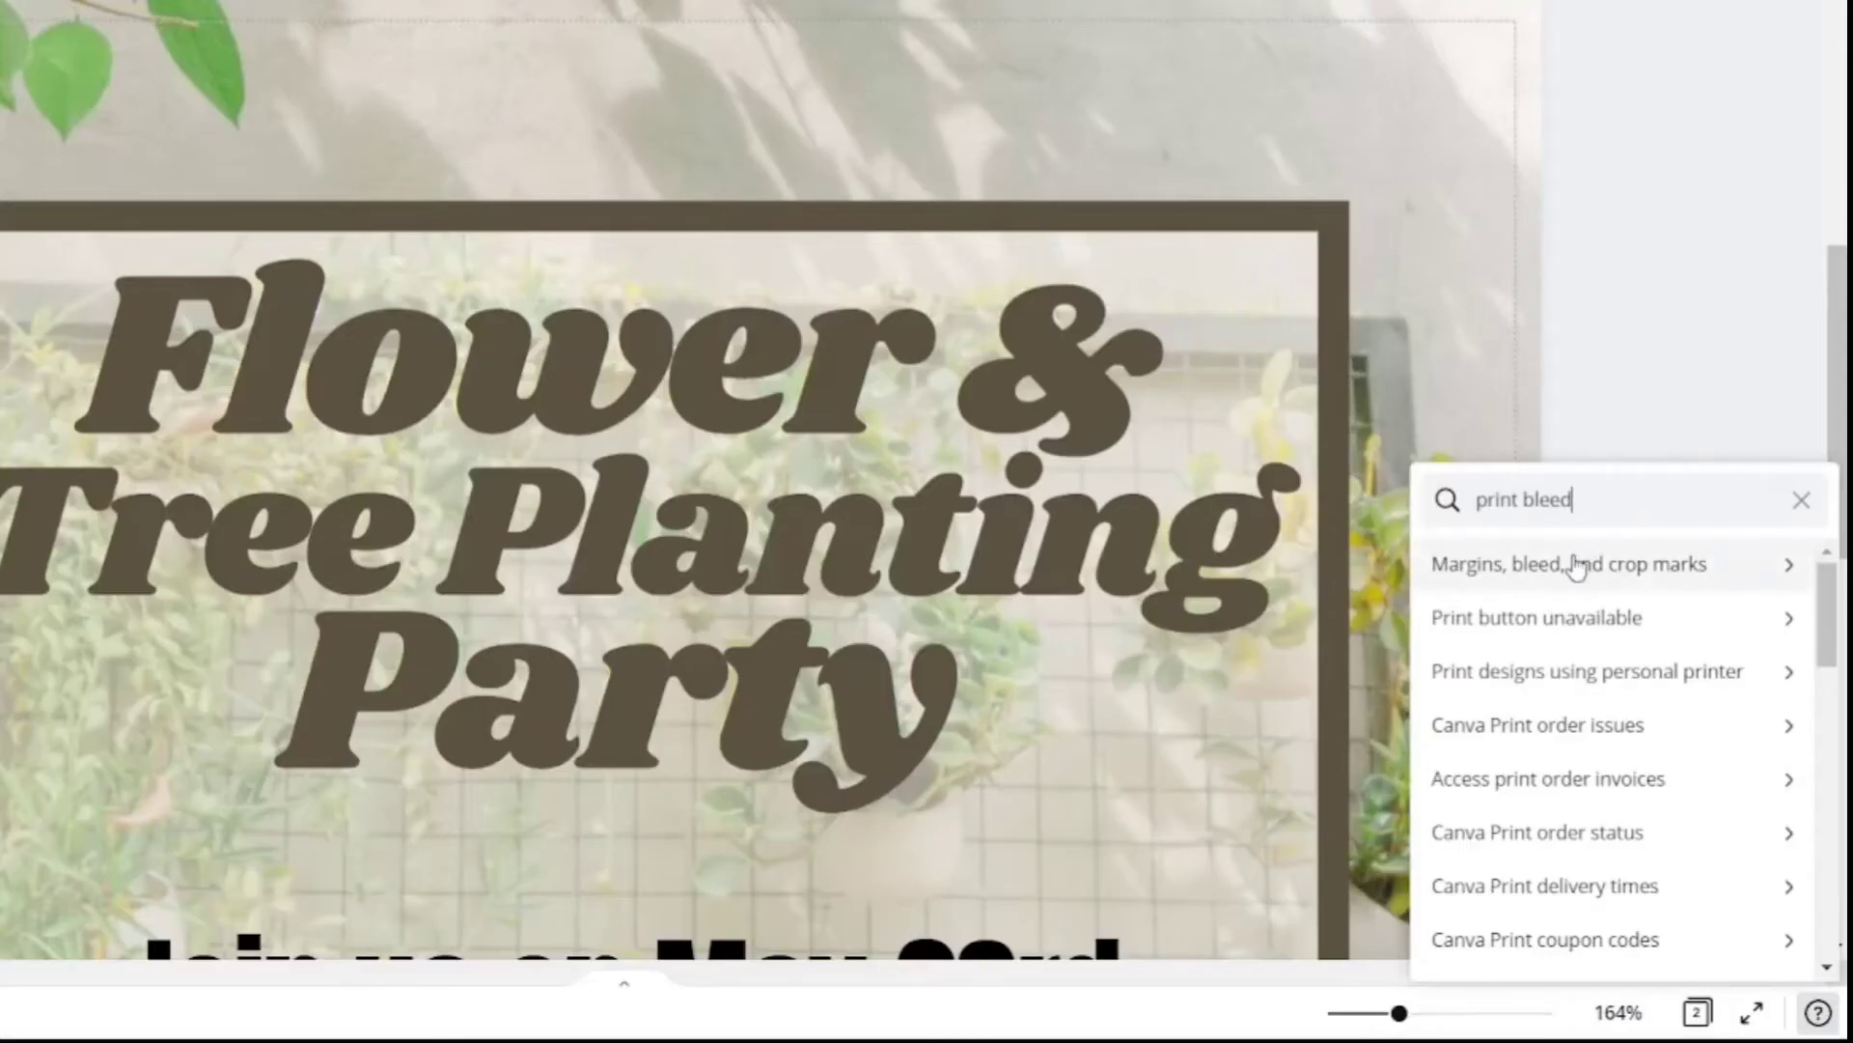
click(1581, 570)
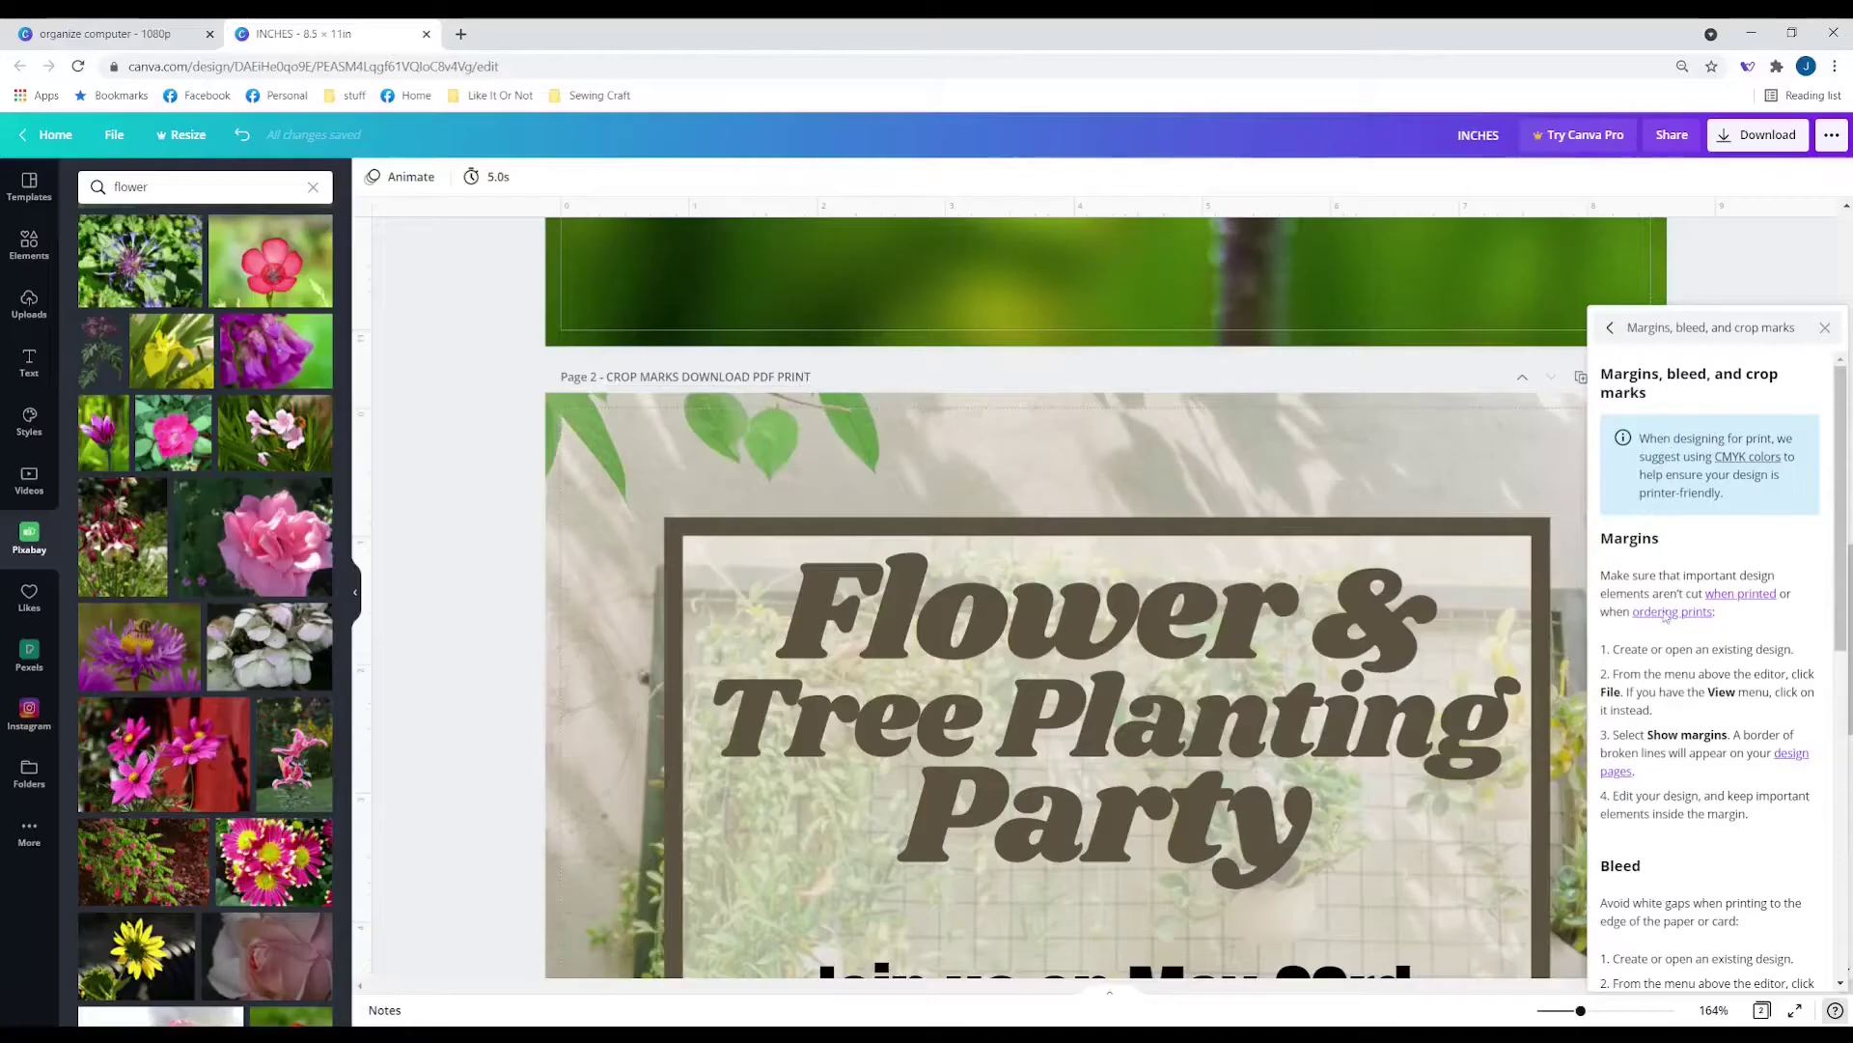
scroll(1664, 724, down, 10)
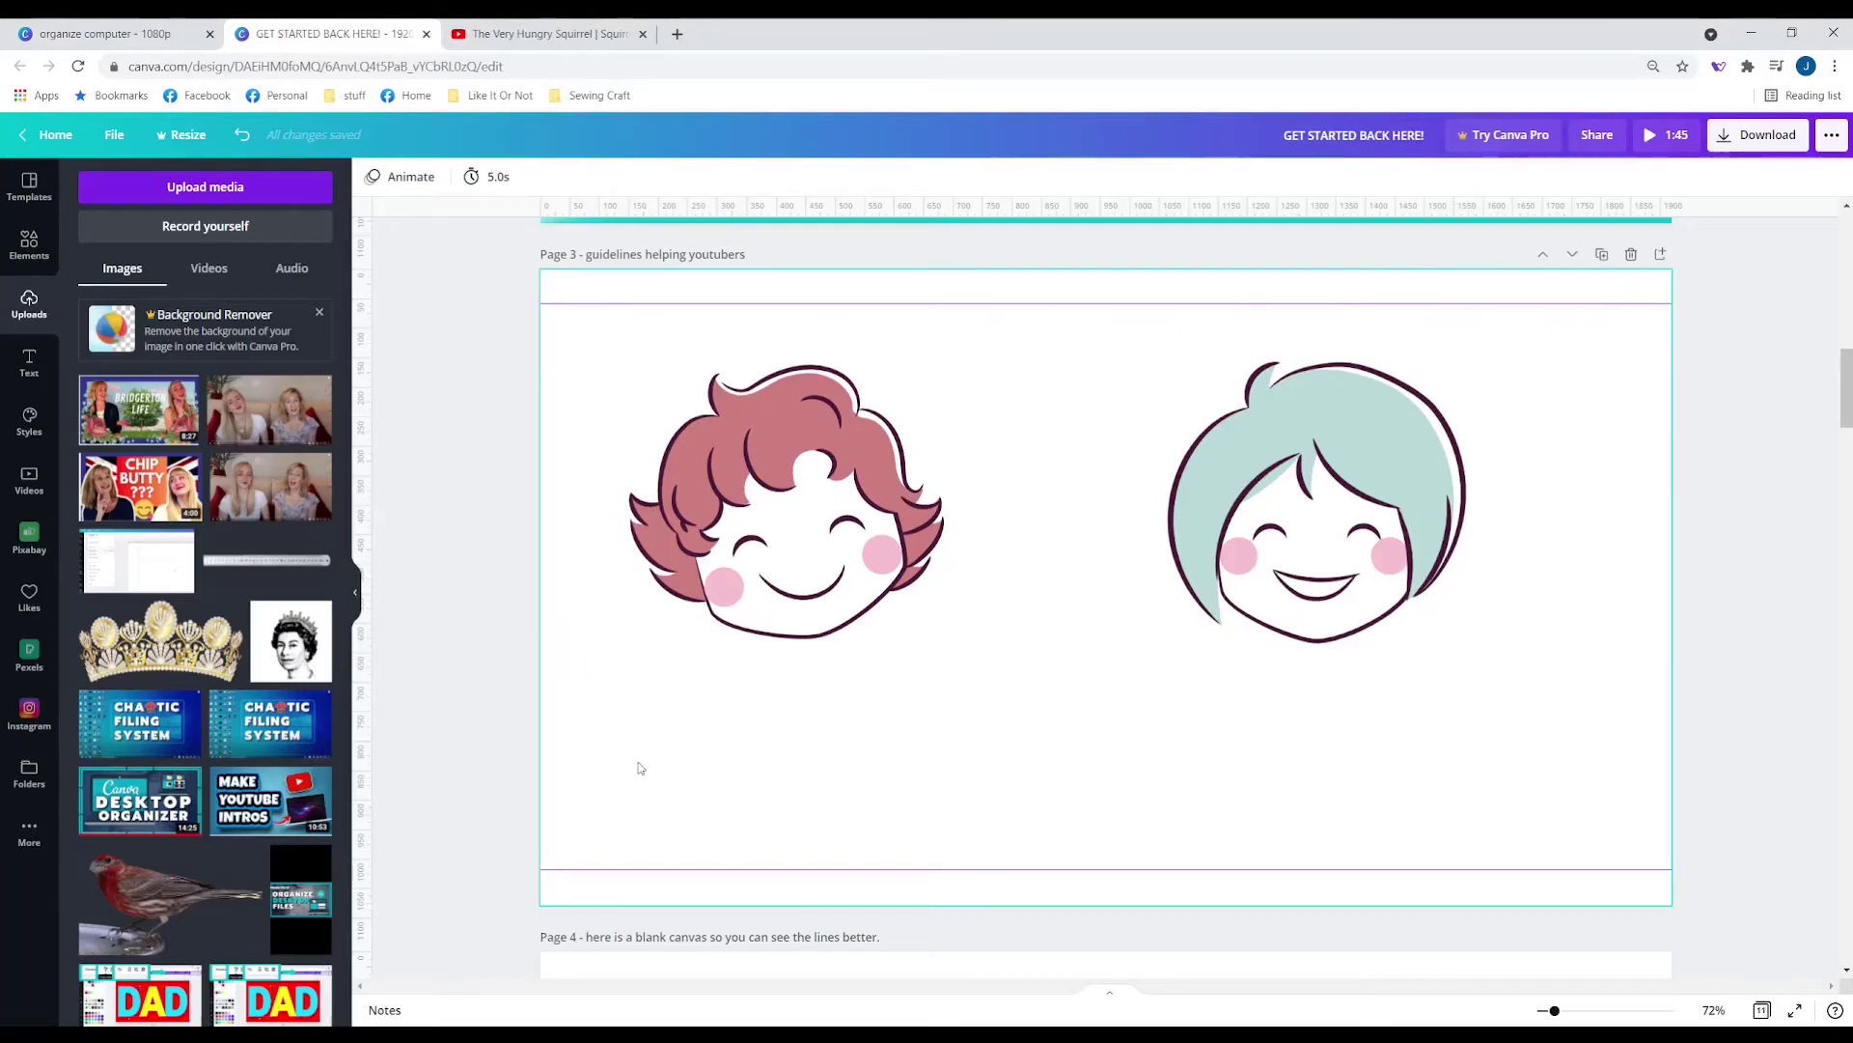
Add a "text here" text box to page 3 and place it over the lower horizontal guide.
text(text)
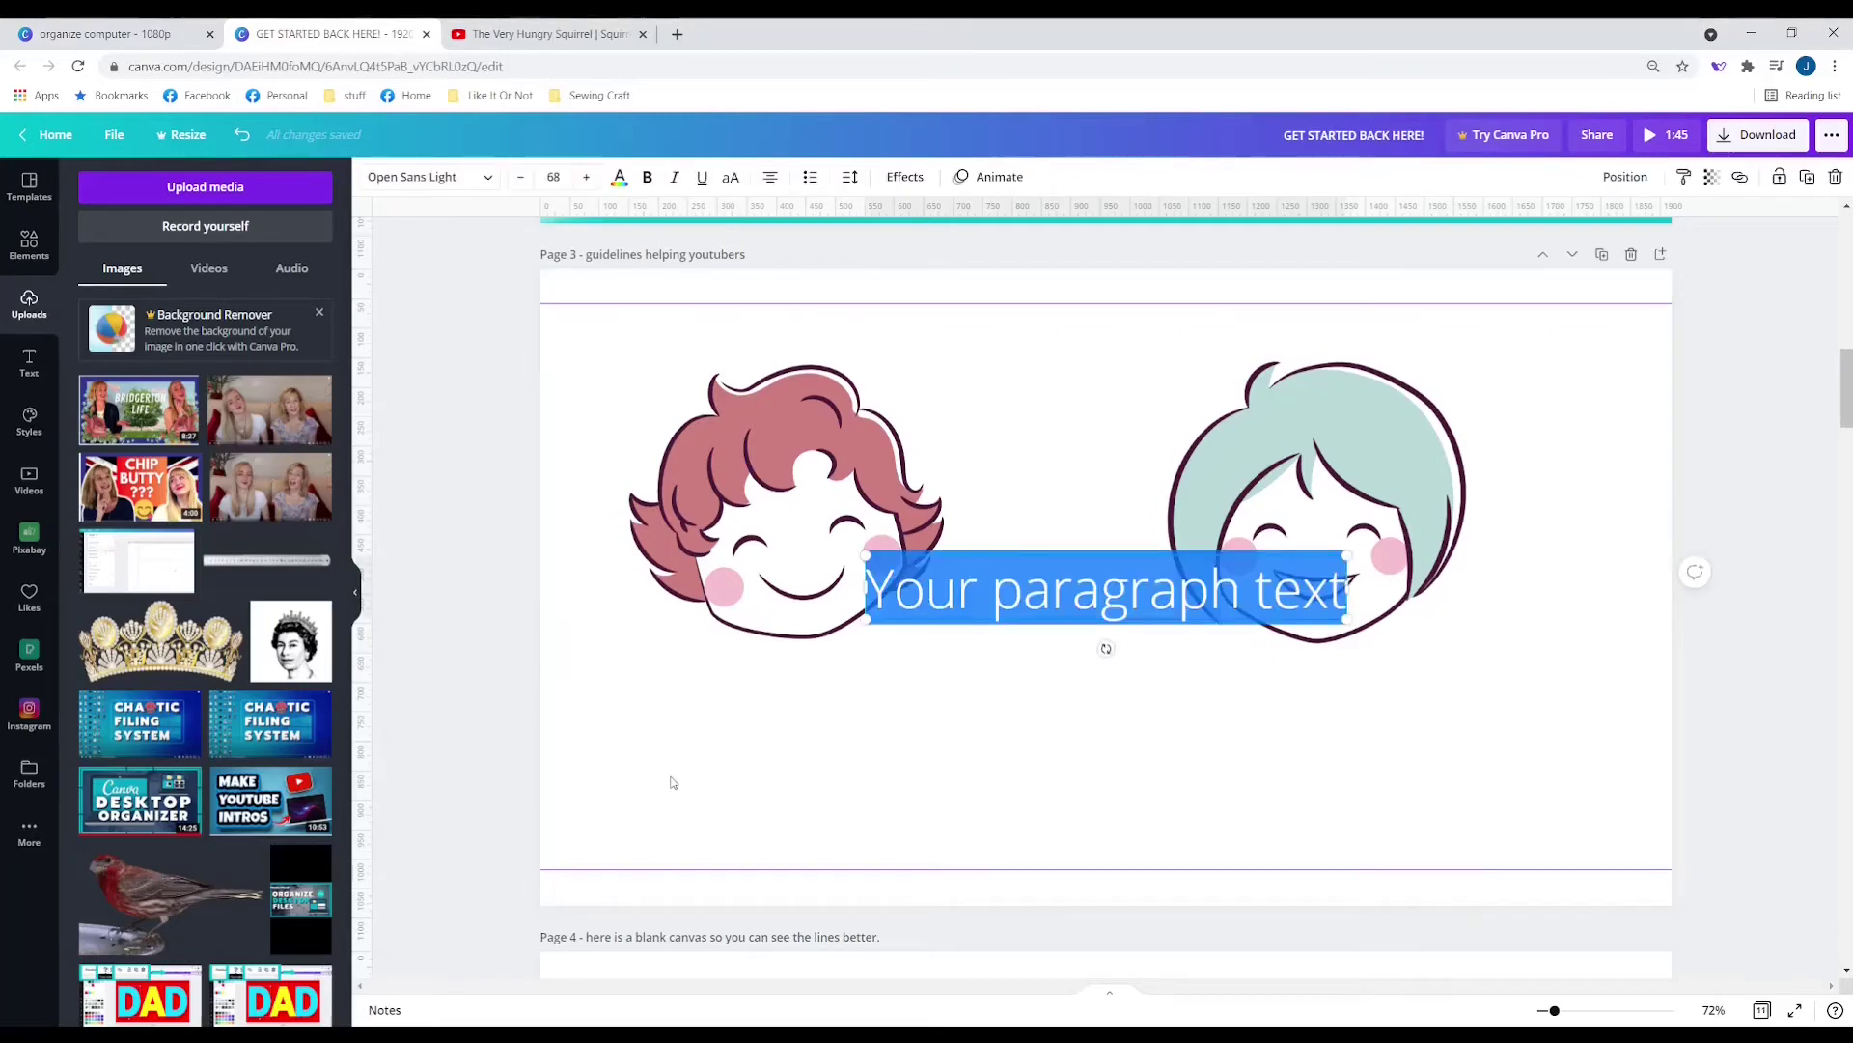
text(ext here)
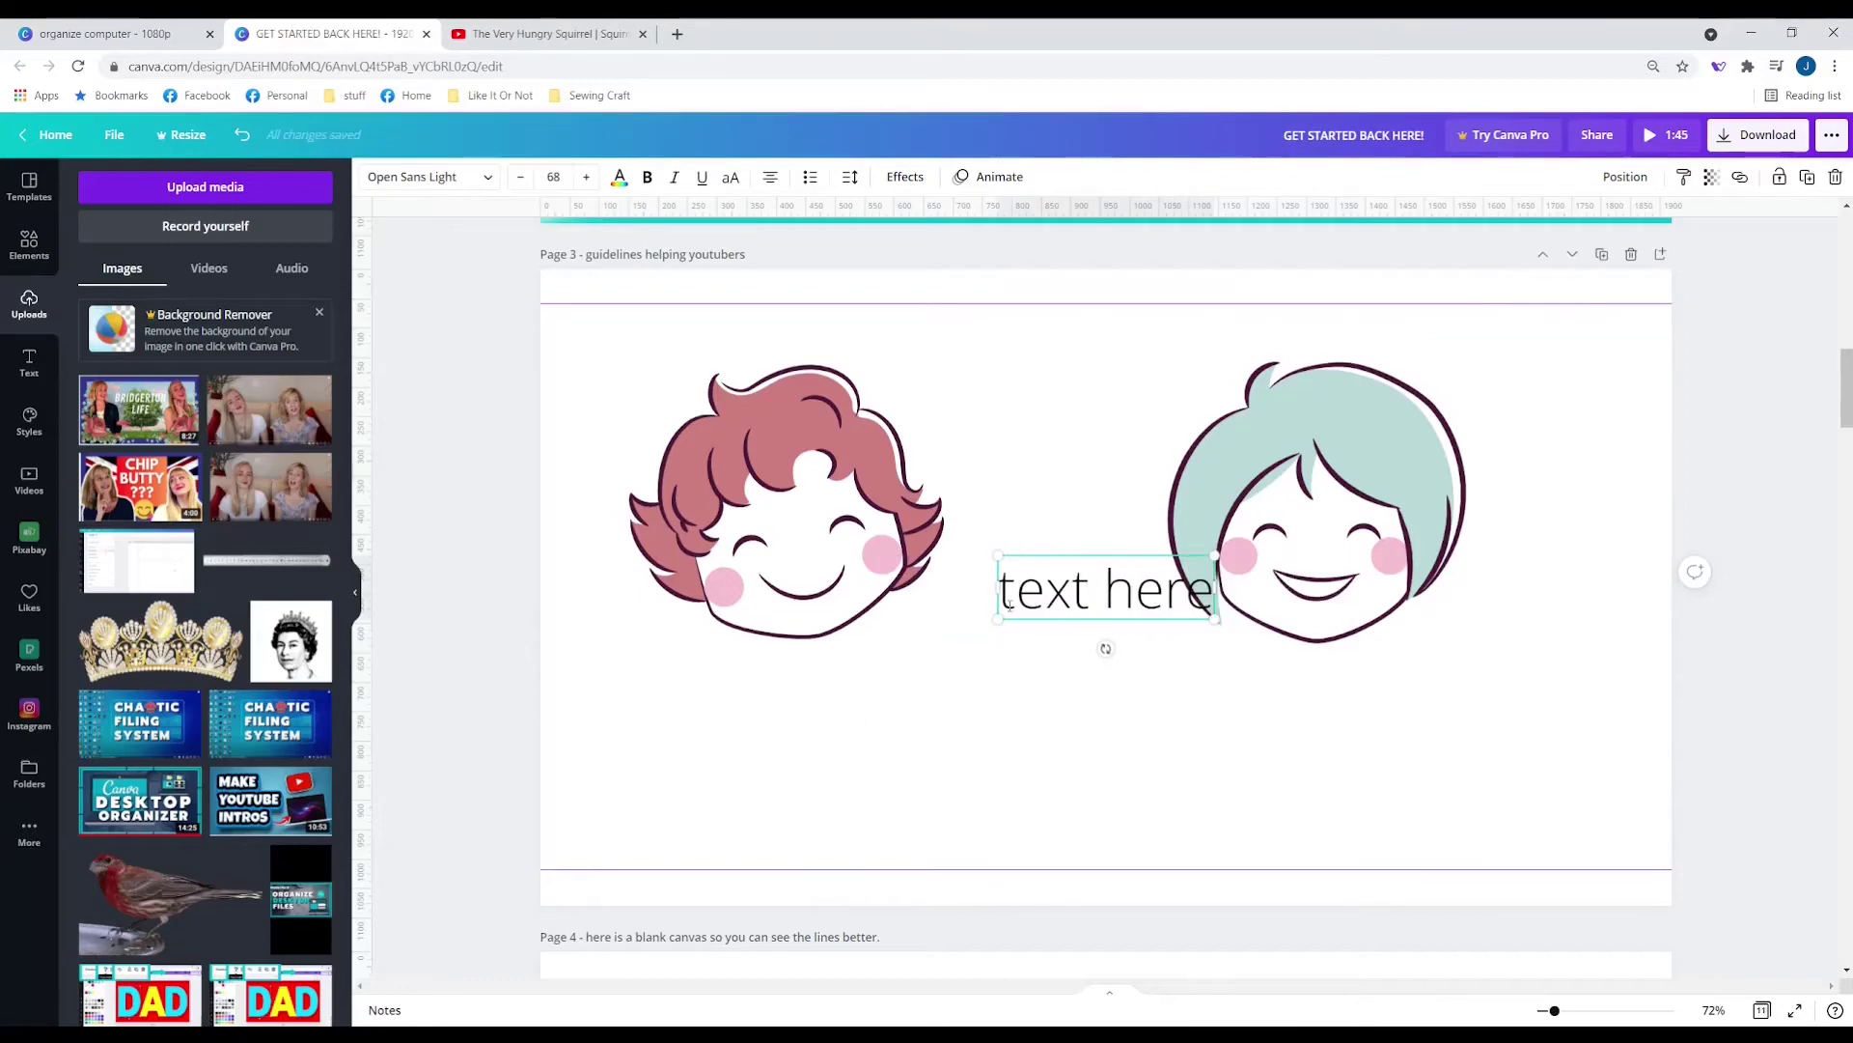
drag(1071, 552, 1007, 822)
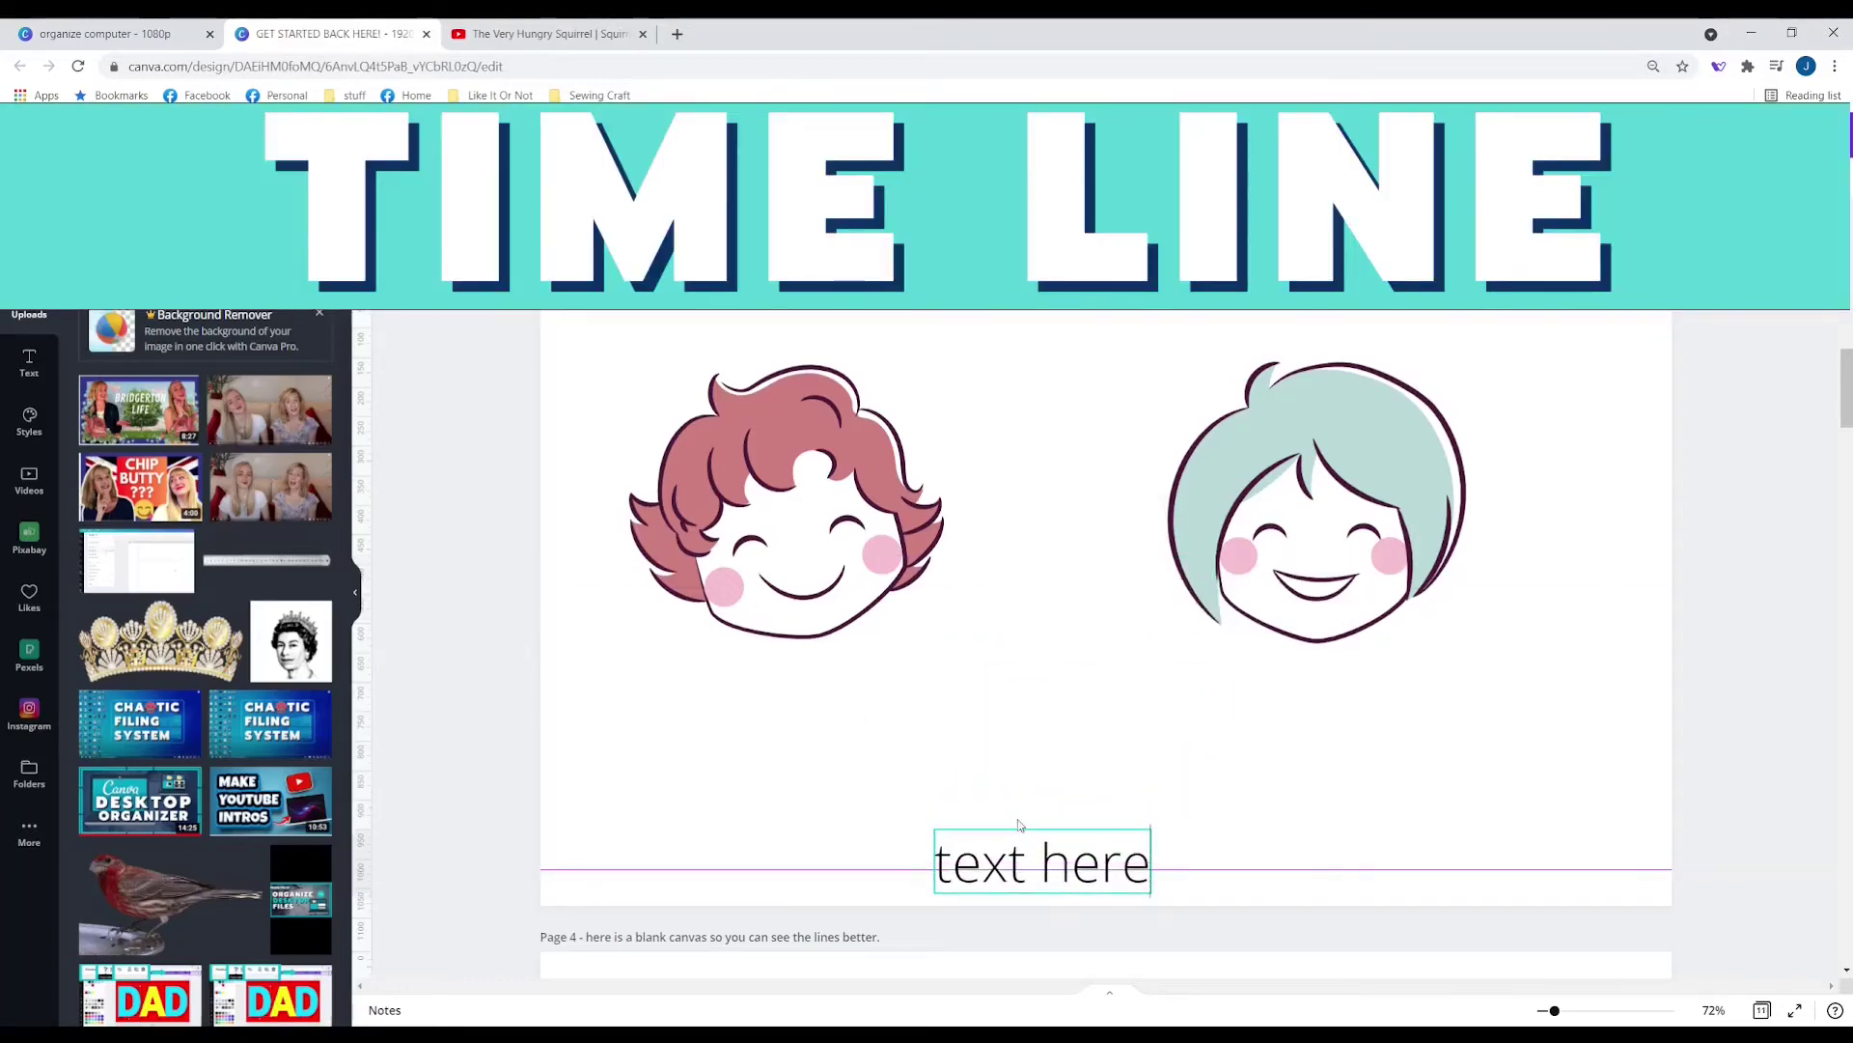
click(1047, 754)
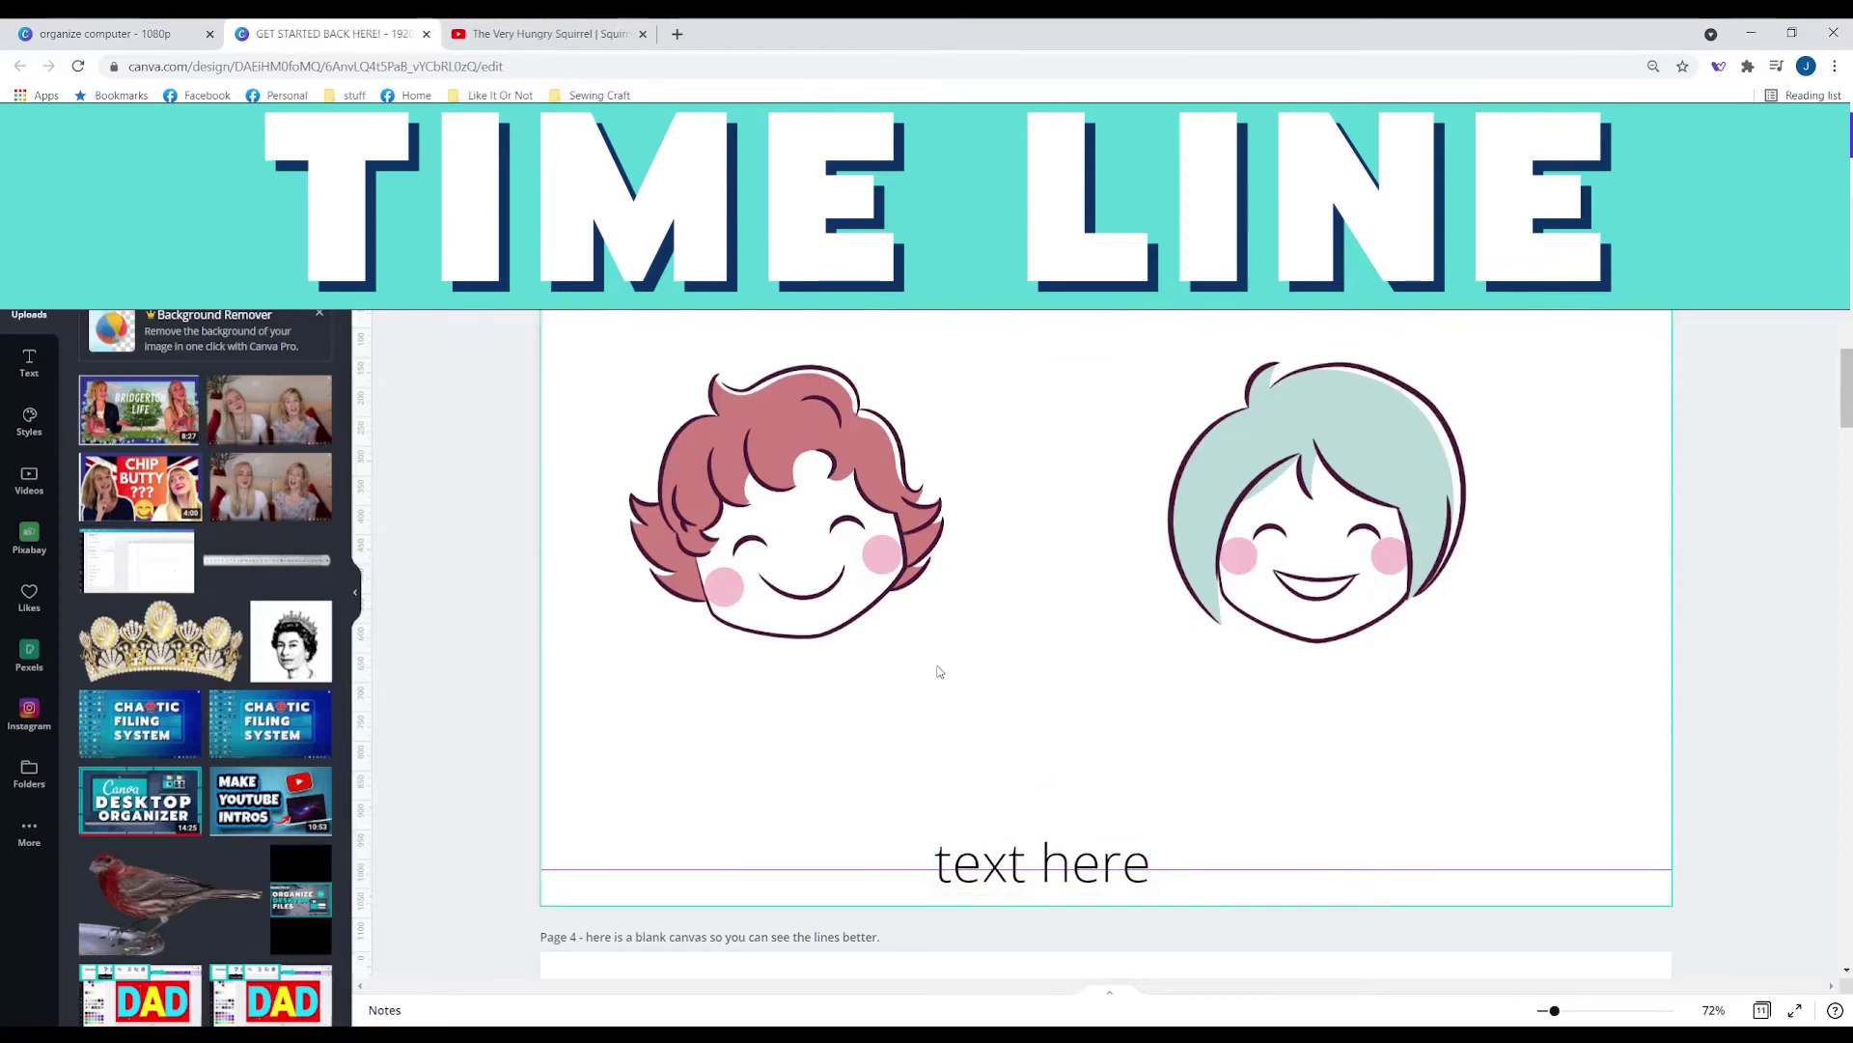
Switch to the squirrel video on YouTube, examine the info card marker on the player, and return to the Canva design.
click(560, 29)
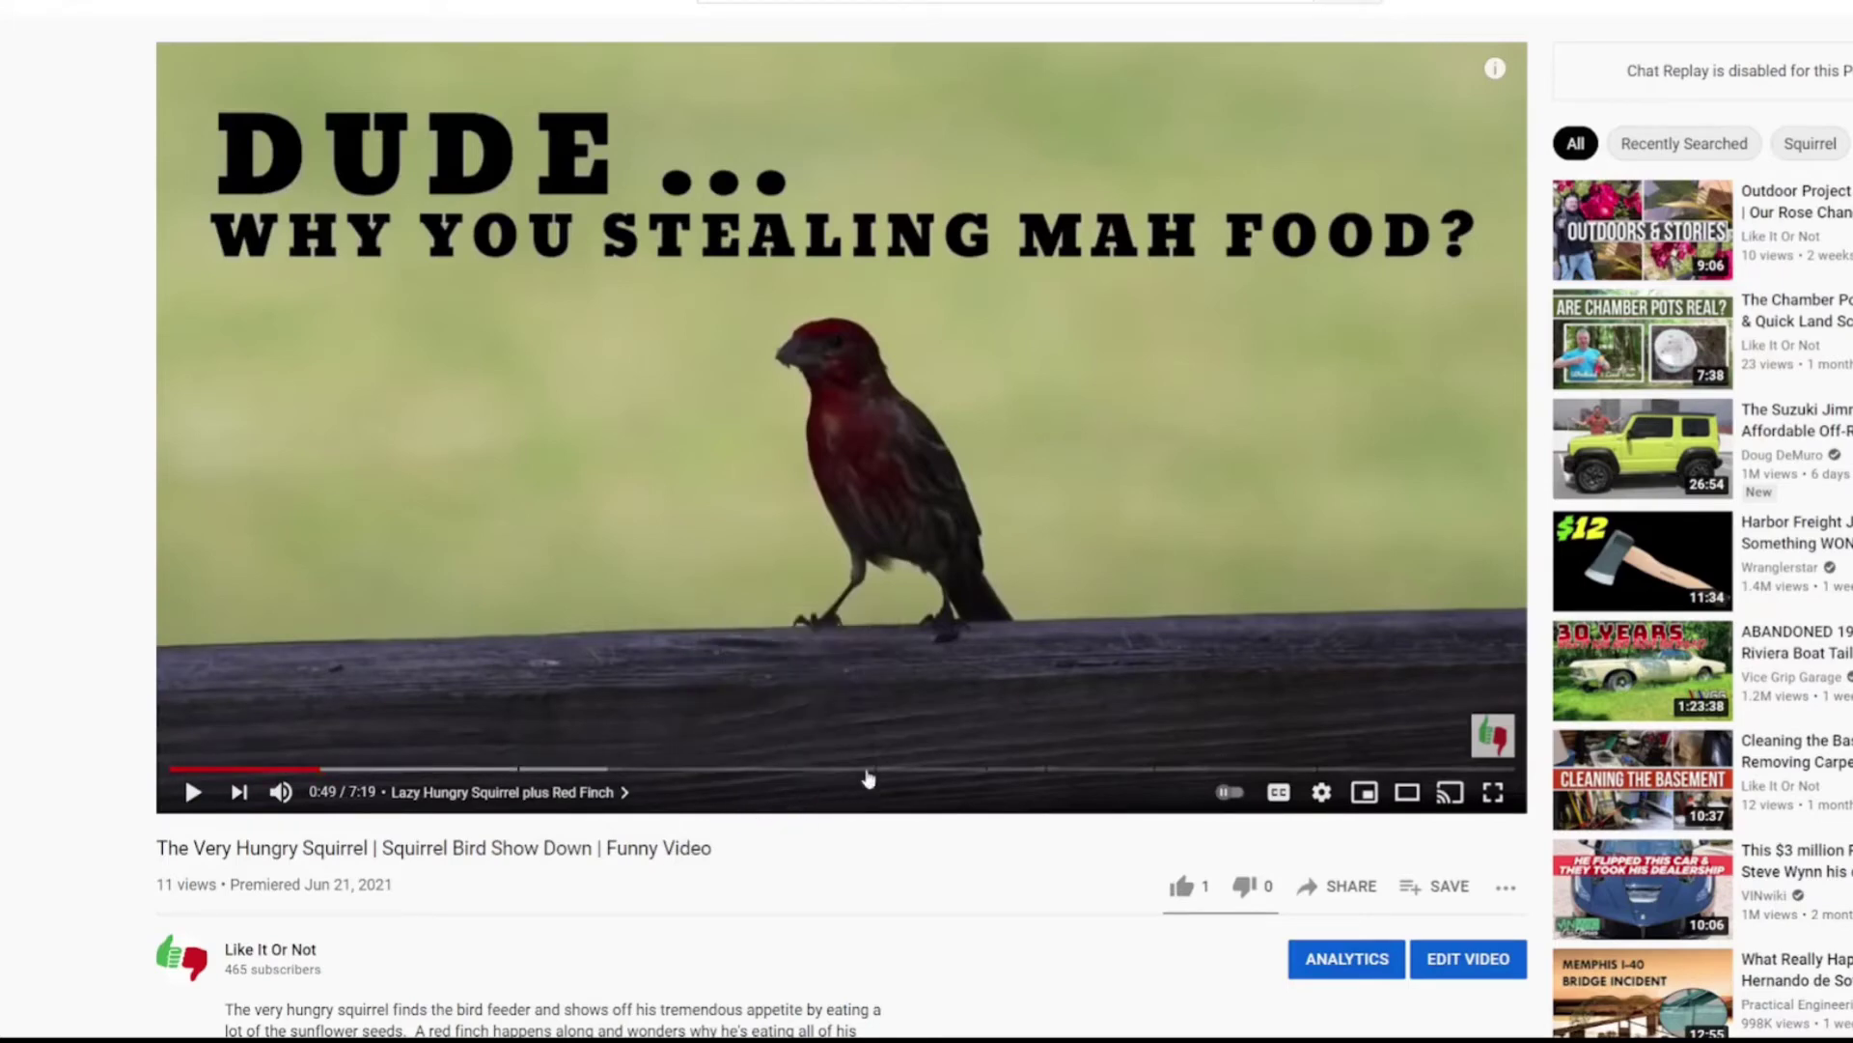
mouse_move(1497, 76)
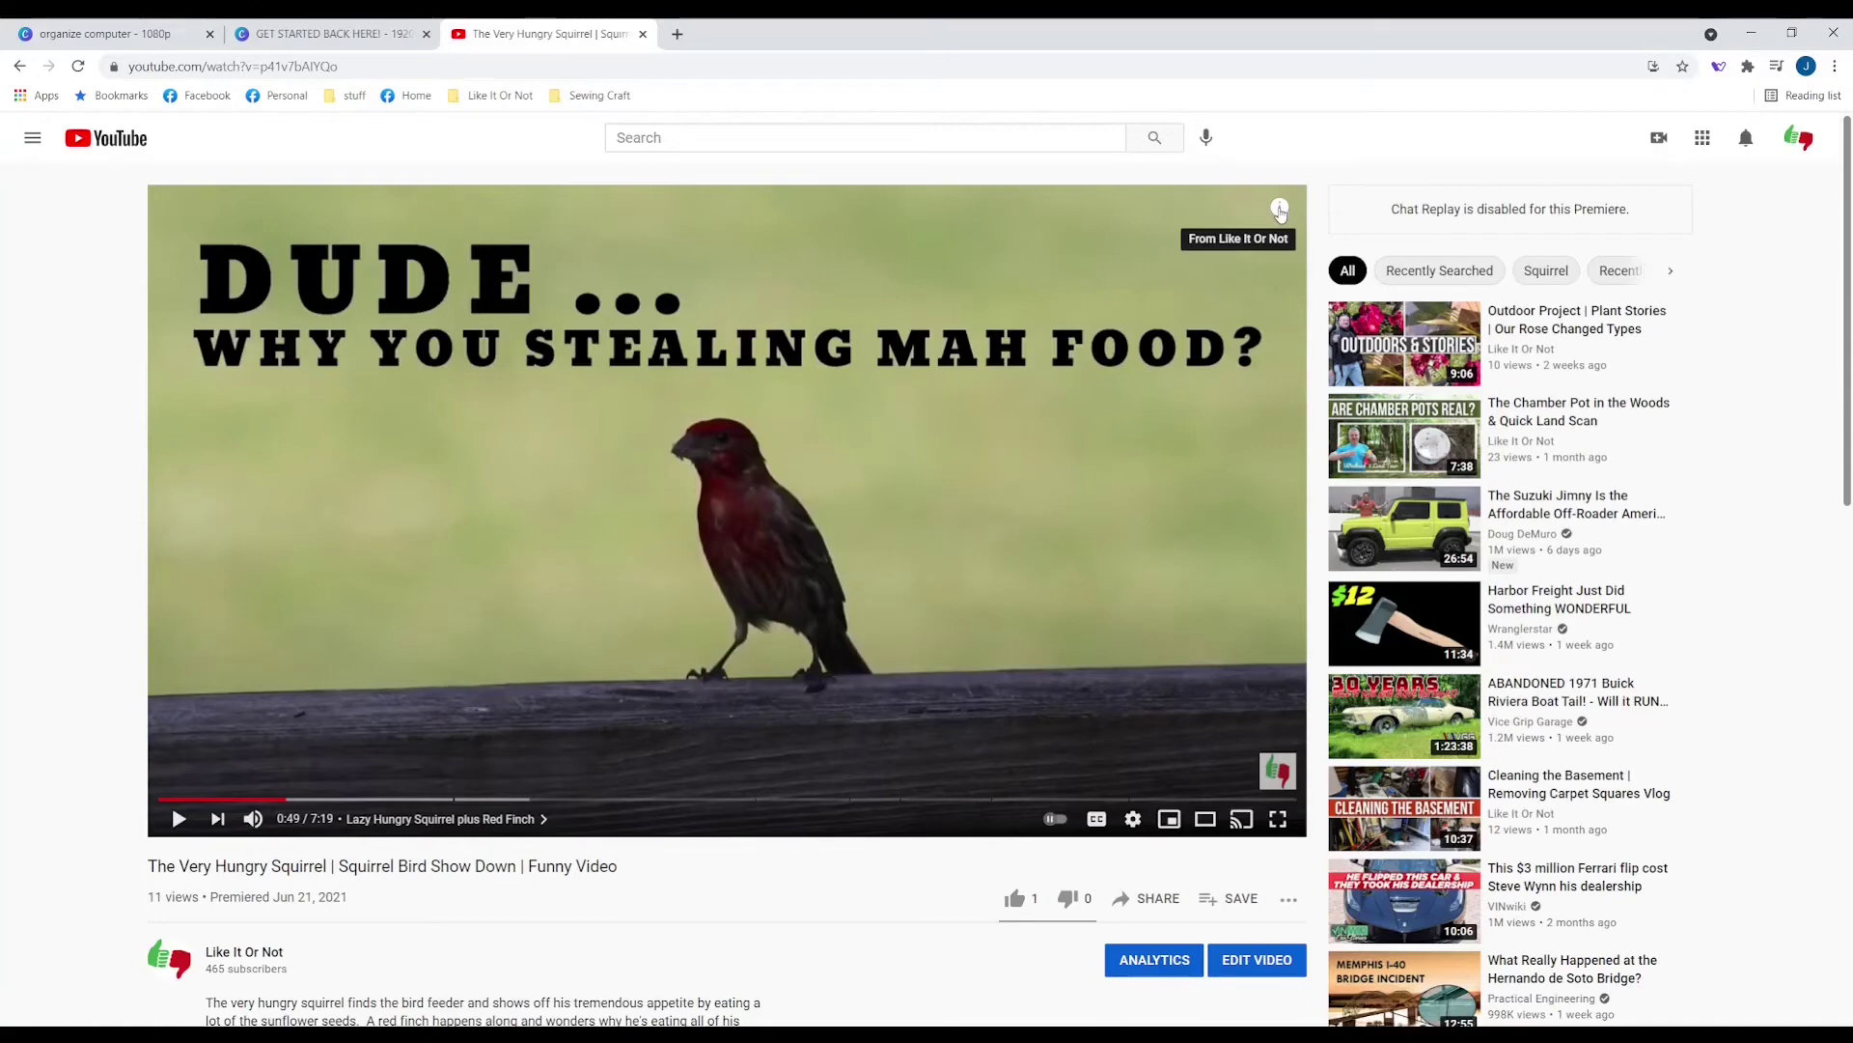
click(314, 26)
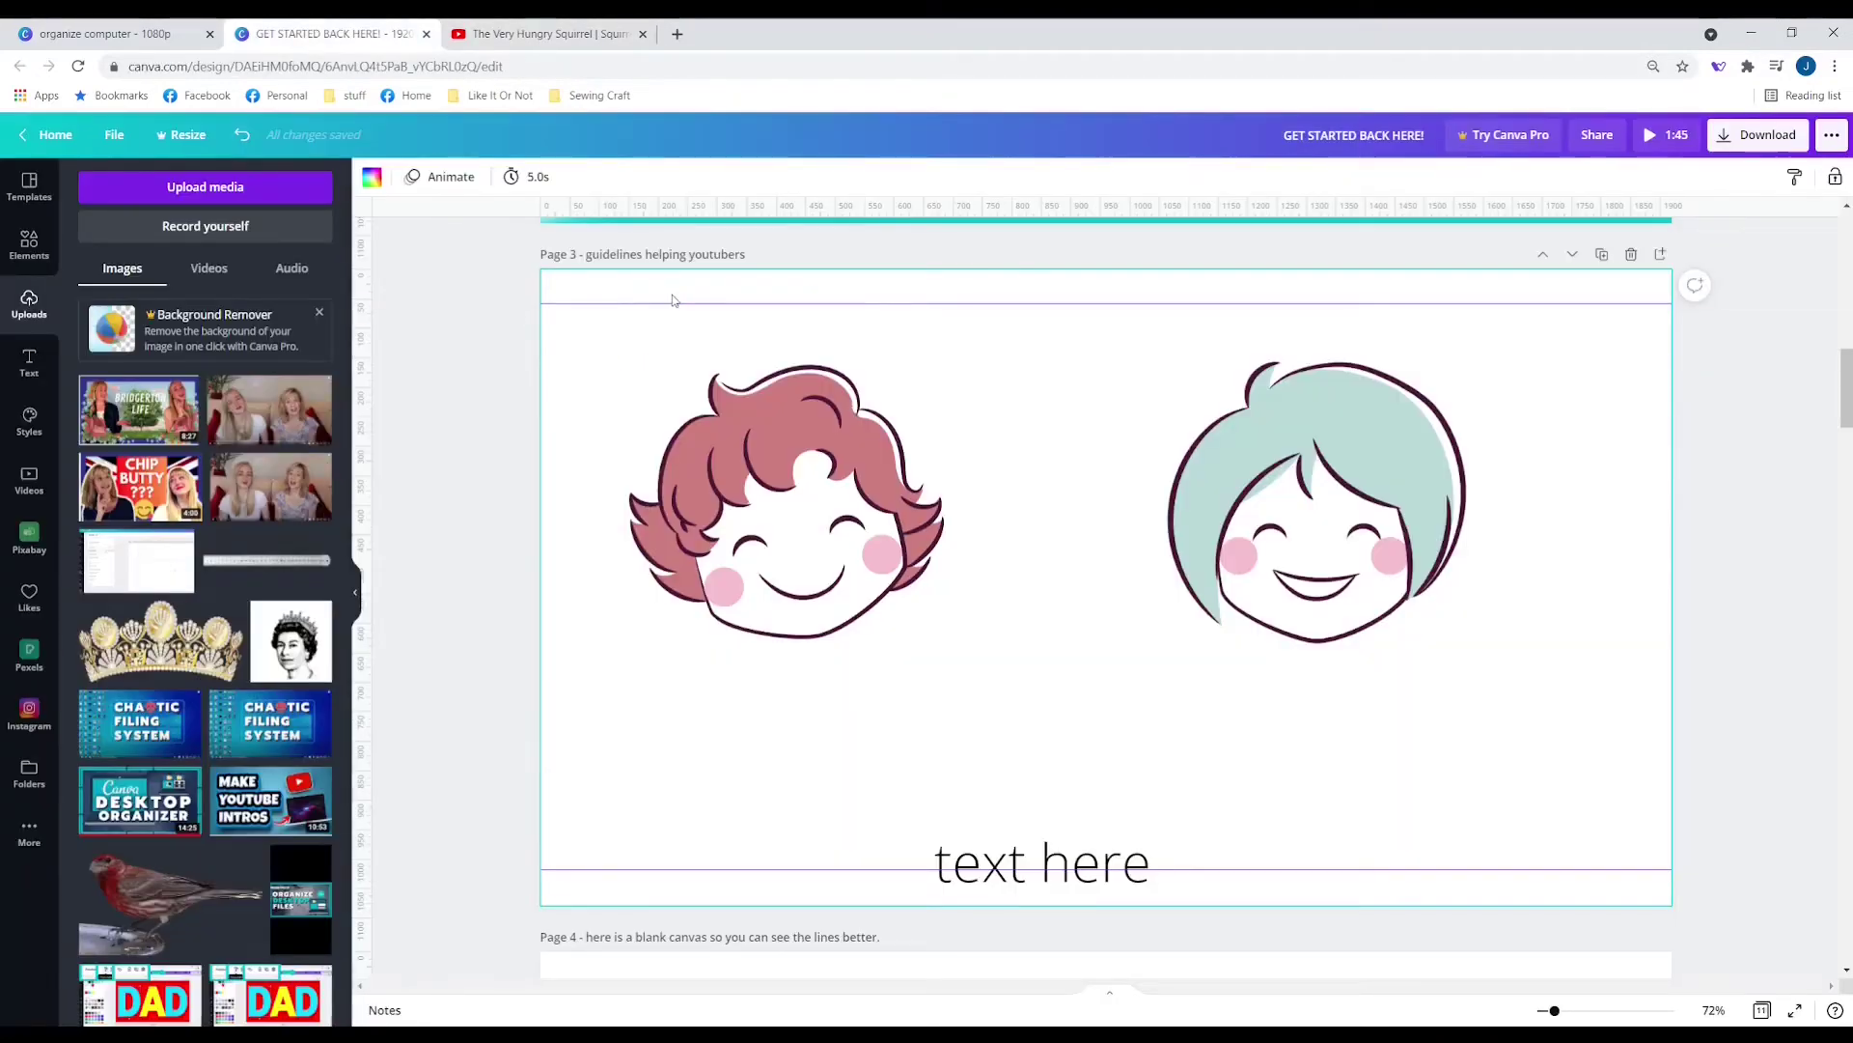
Move the "text here" text box below the red-haired face on page 3, and delete it.
drag(1042, 862, 773, 722)
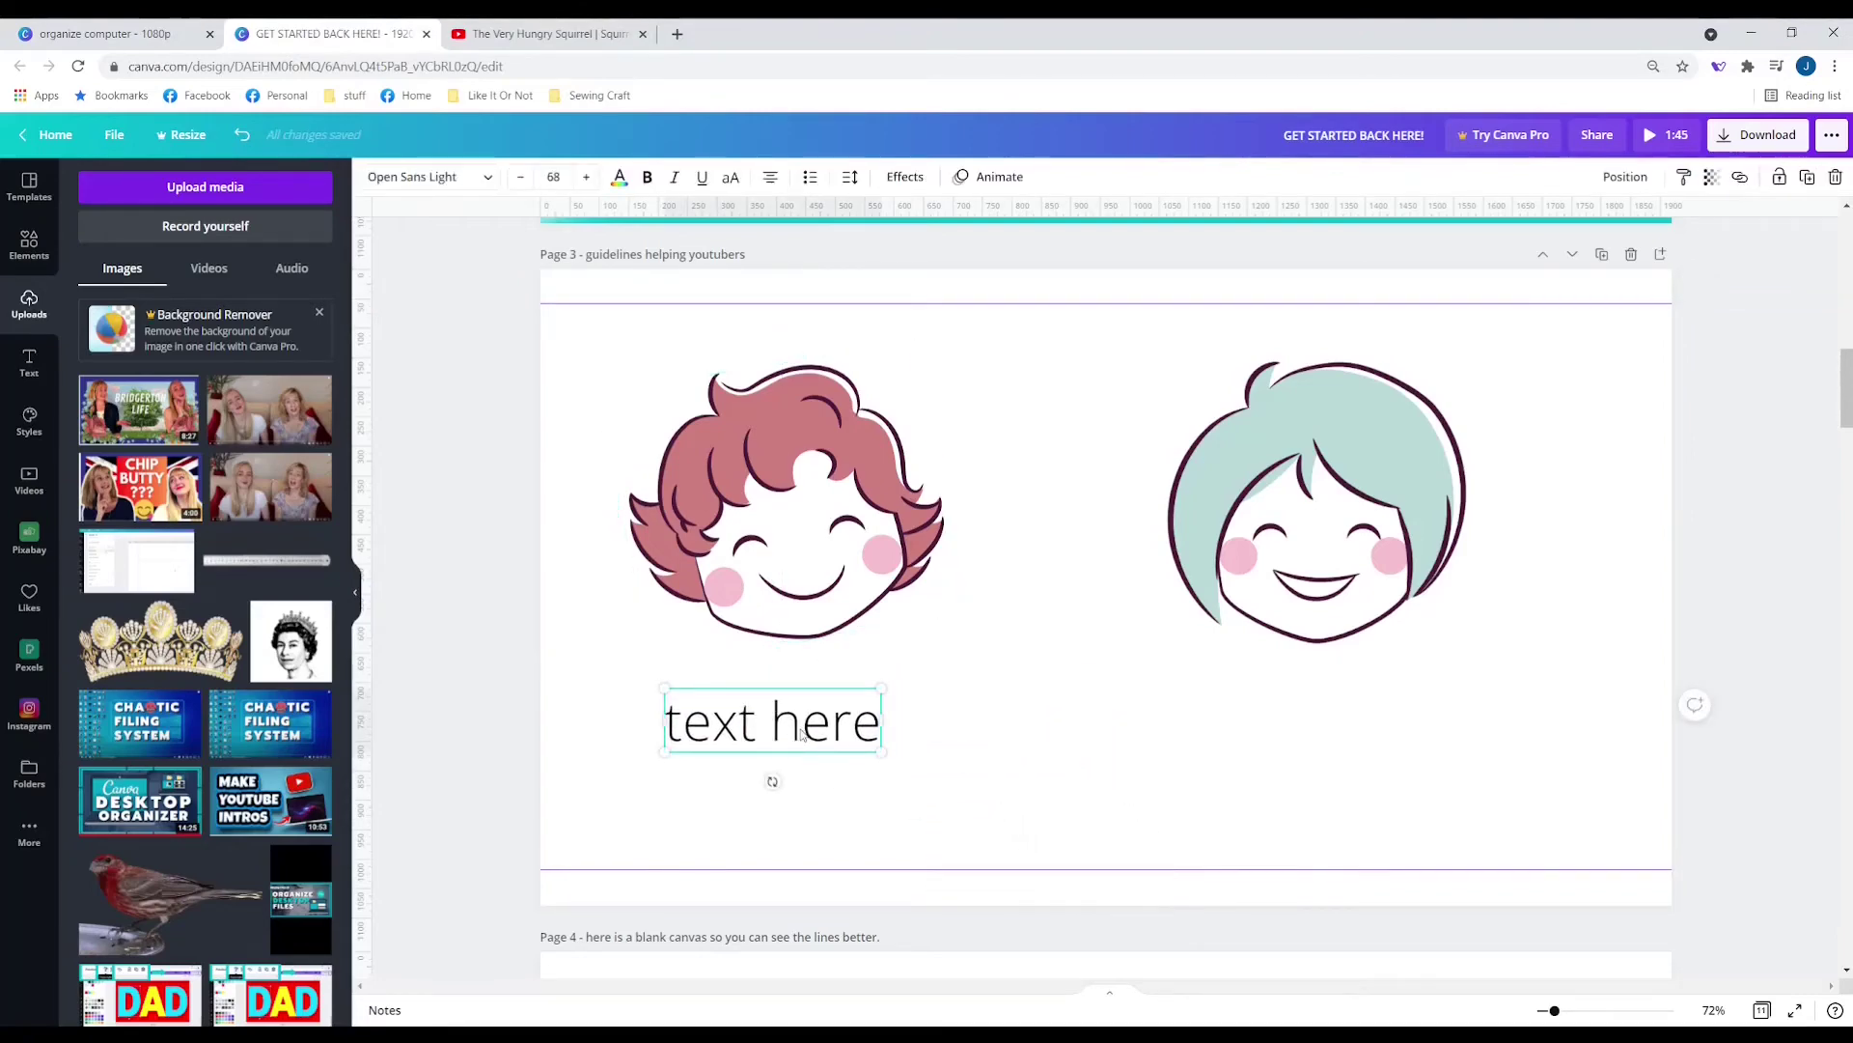
key(Delete)
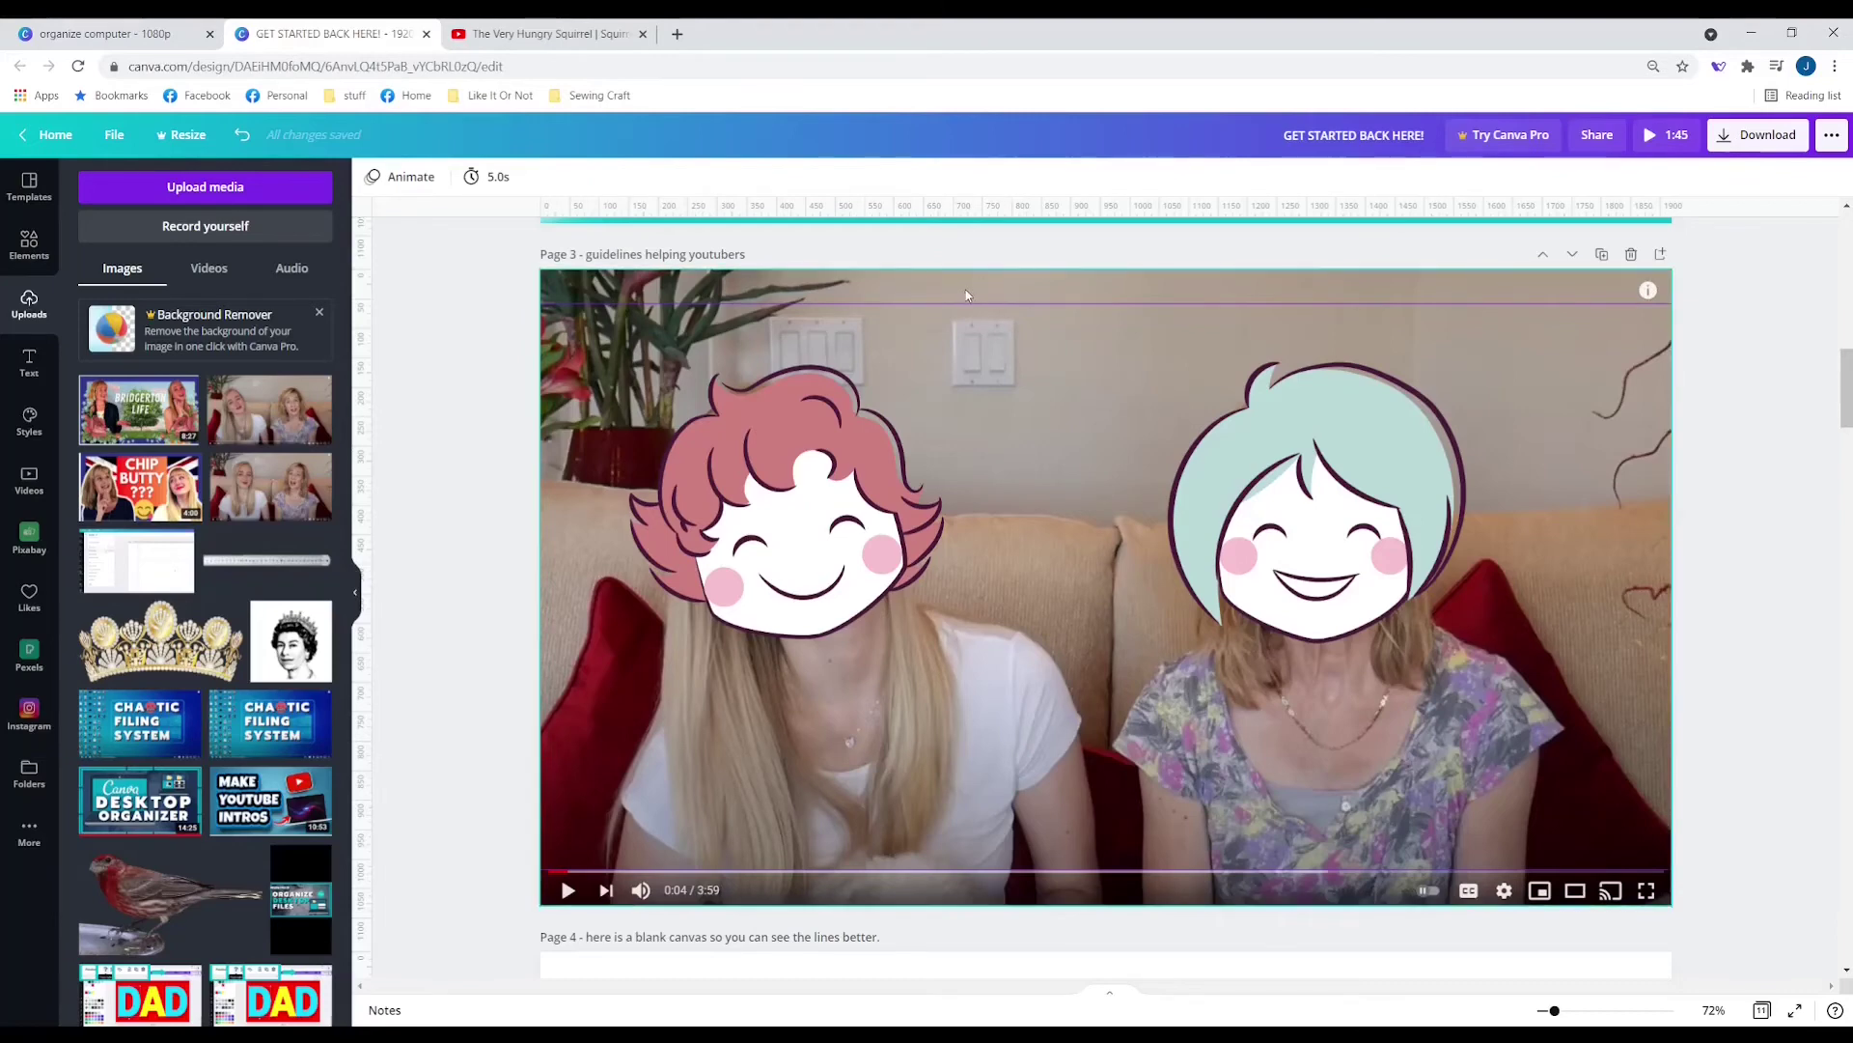
key(Delete)
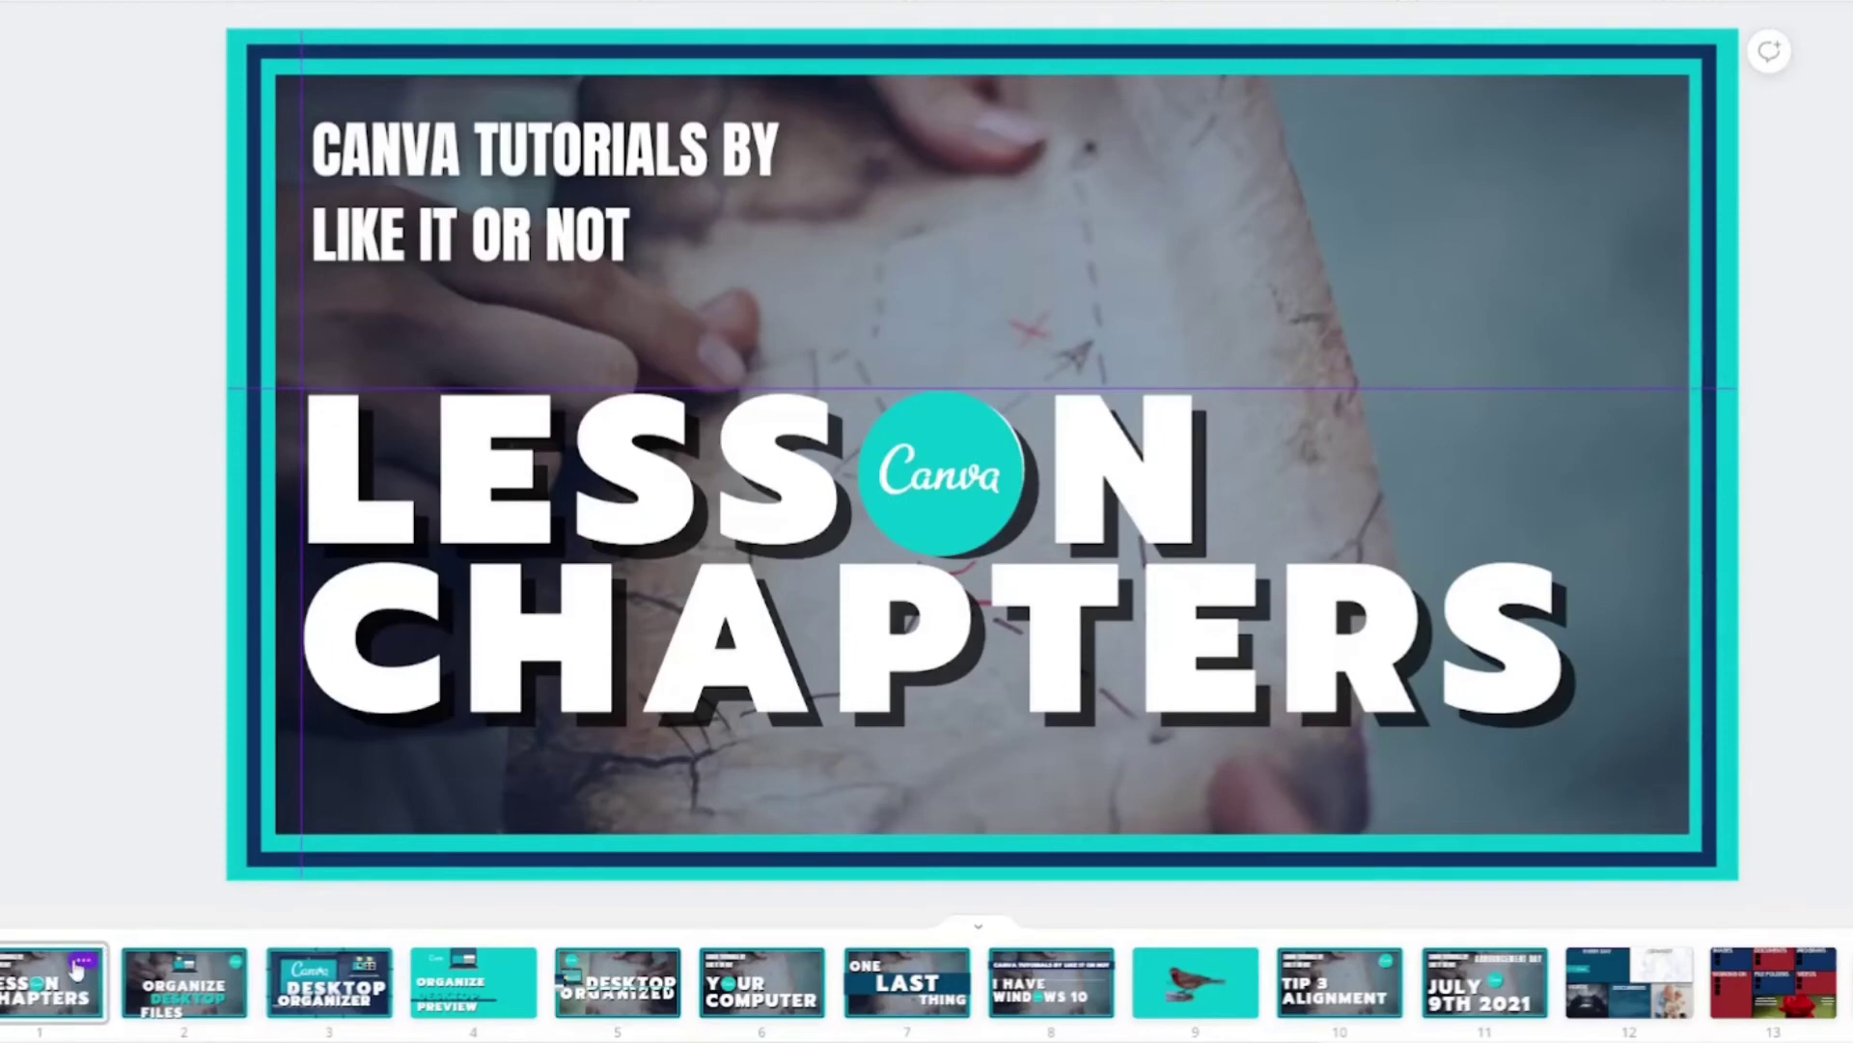
Insert a blank page after the Lesson Chapters page in the organize computer design, and return to page 1.
click(83, 962)
click(145, 772)
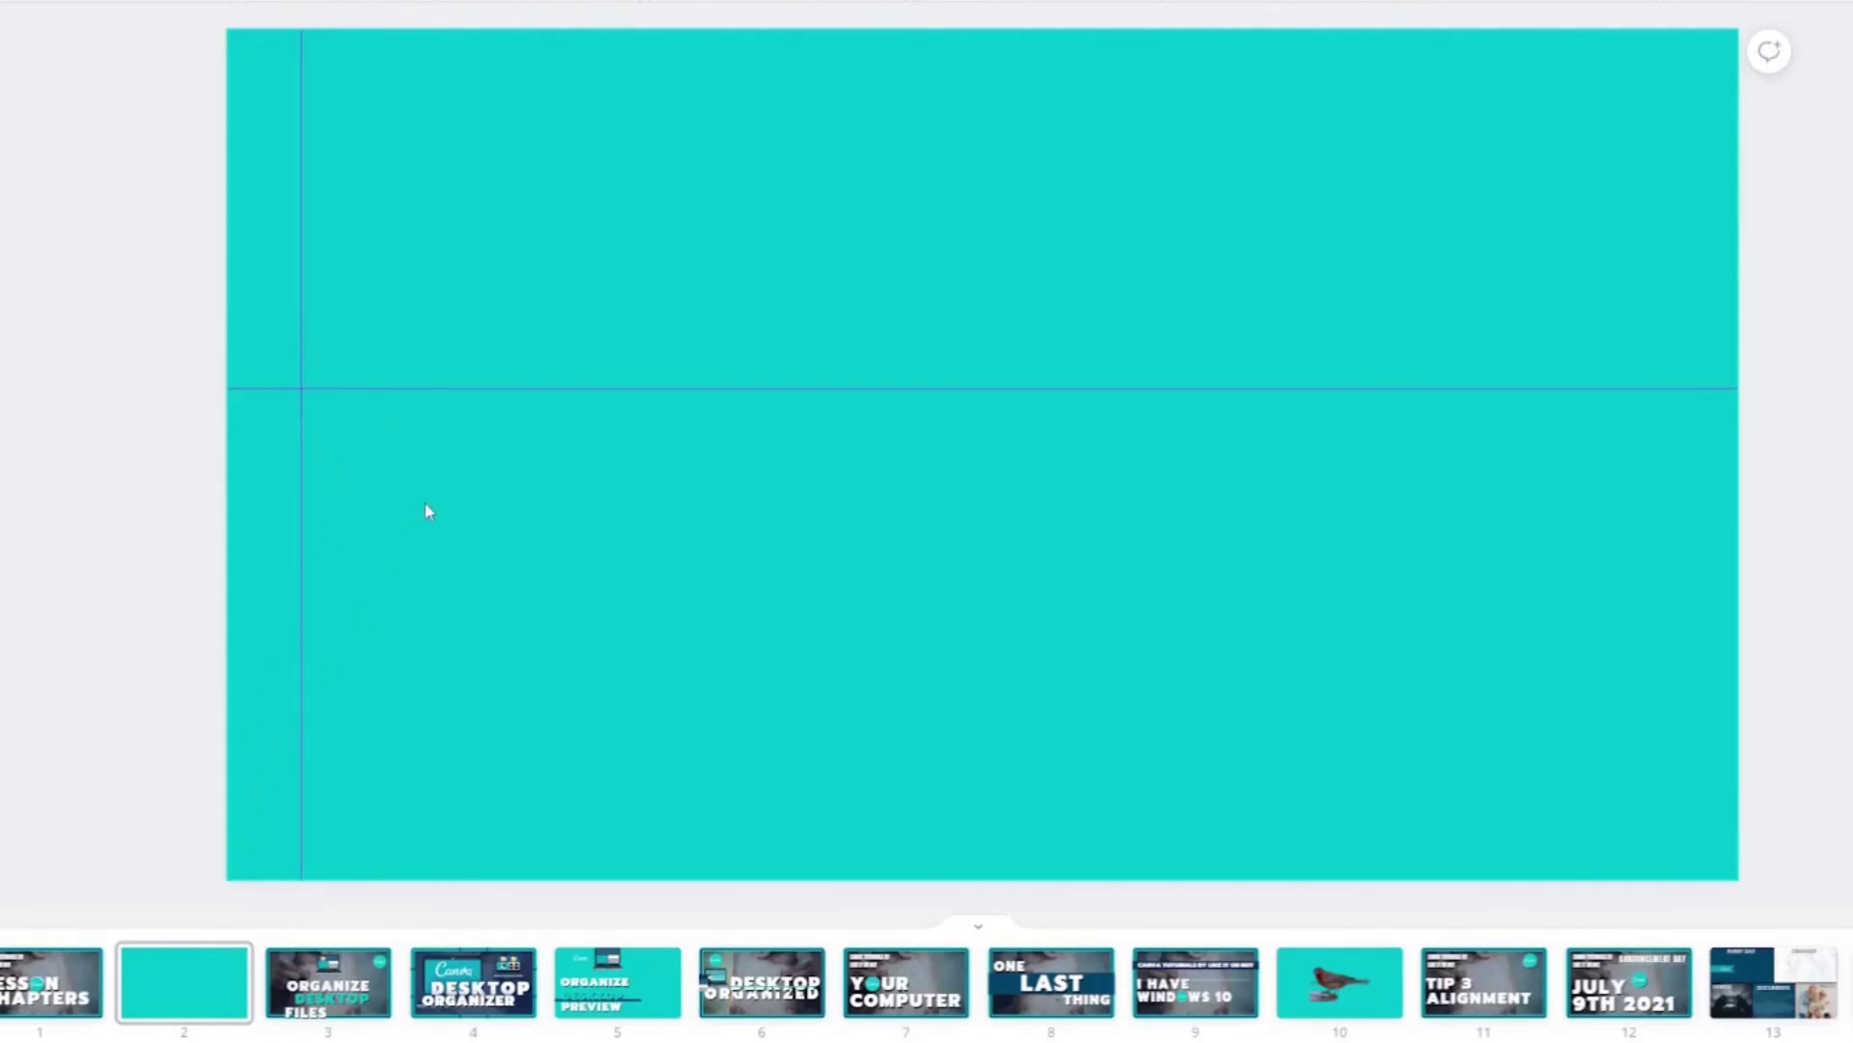
key(Left)
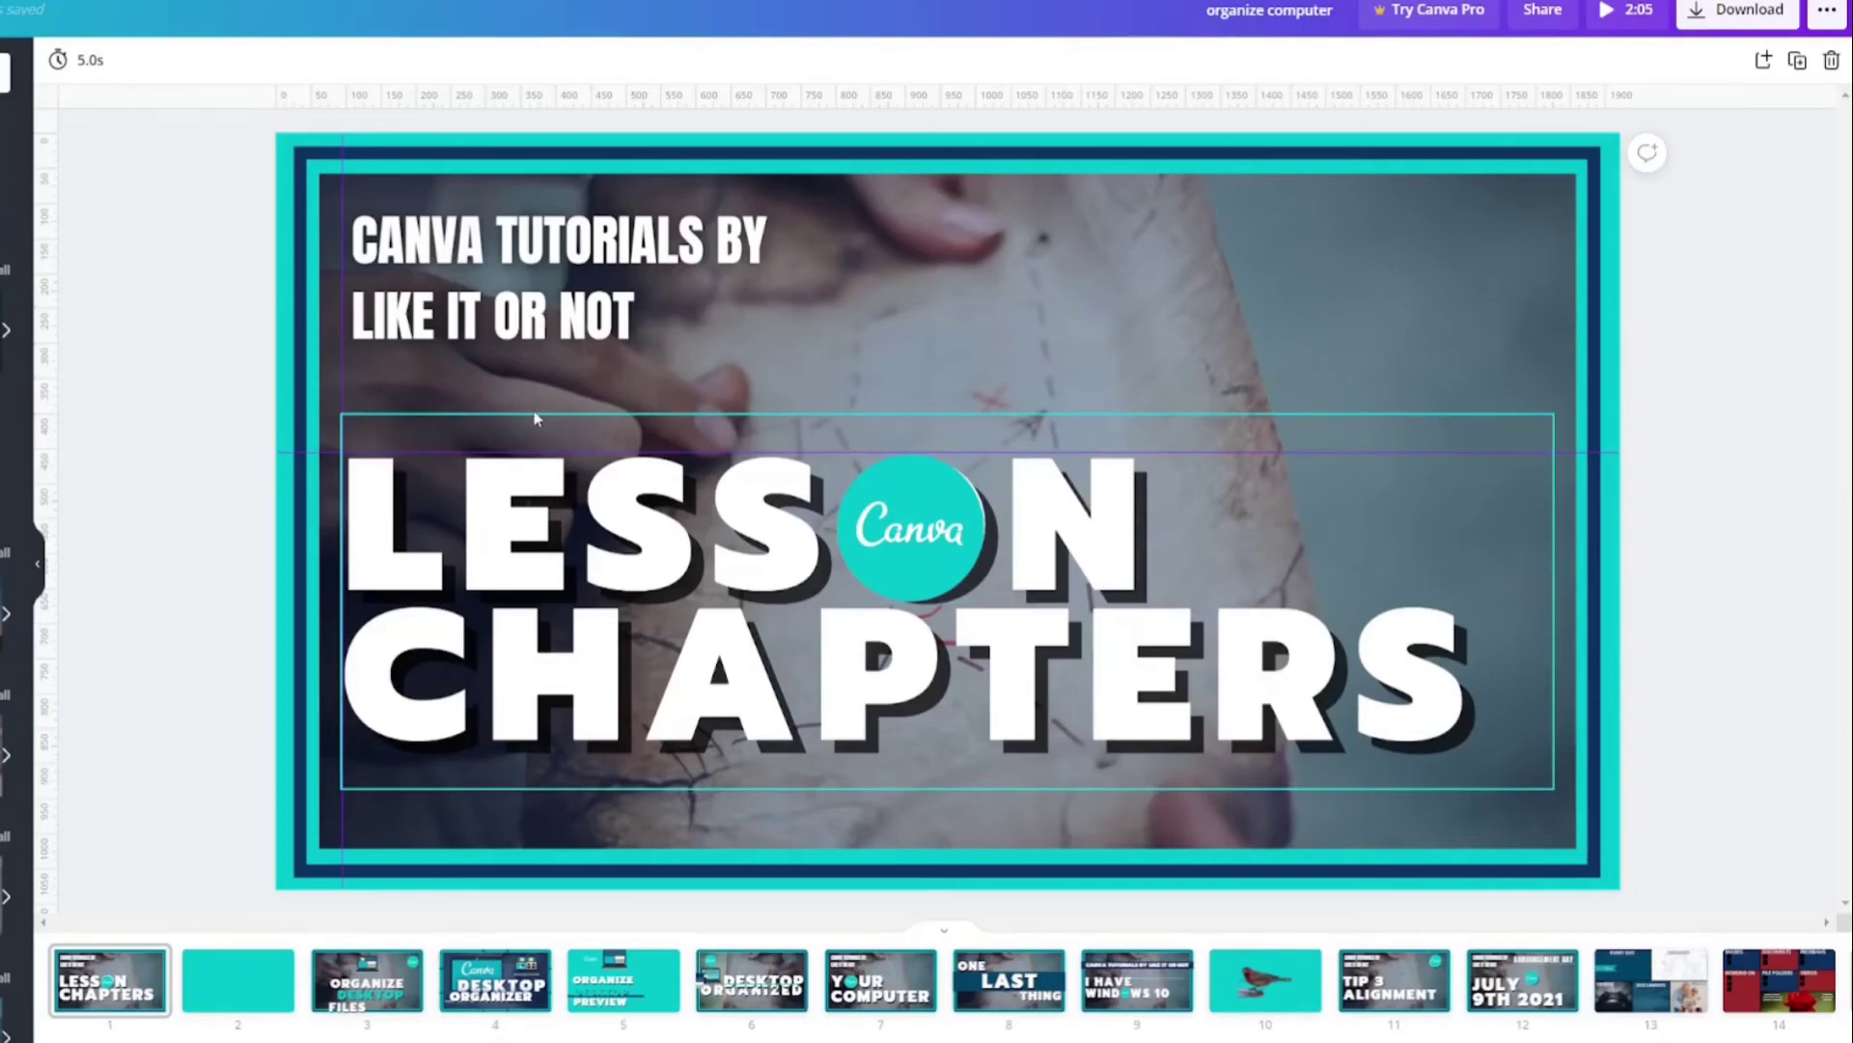
mouse_move(558, 531)
mouse_down()
mouse_move(557, 570)
mouse_move(559, 523)
mouse_up()
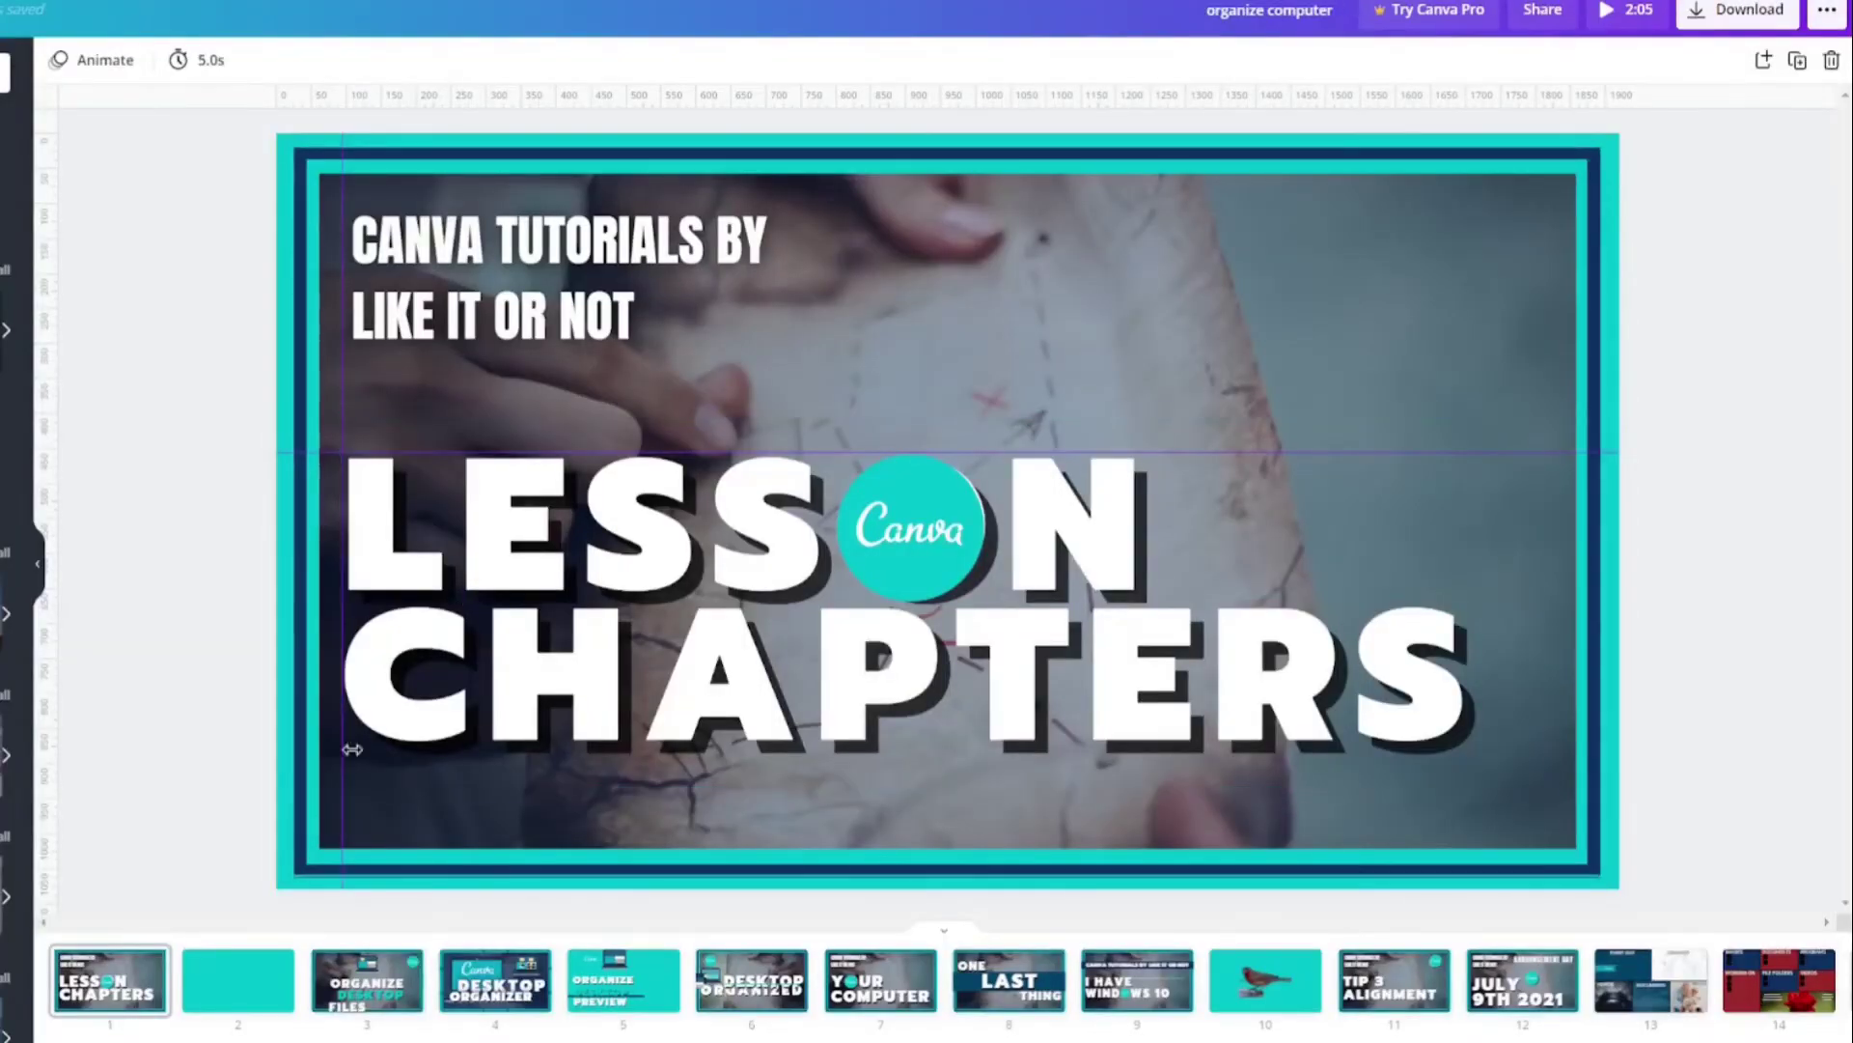
On page 3, align the left edges of the ORGANIZE, DESKTOP and FILES title lines to the vertical guide, stacked closely together.
click(357, 991)
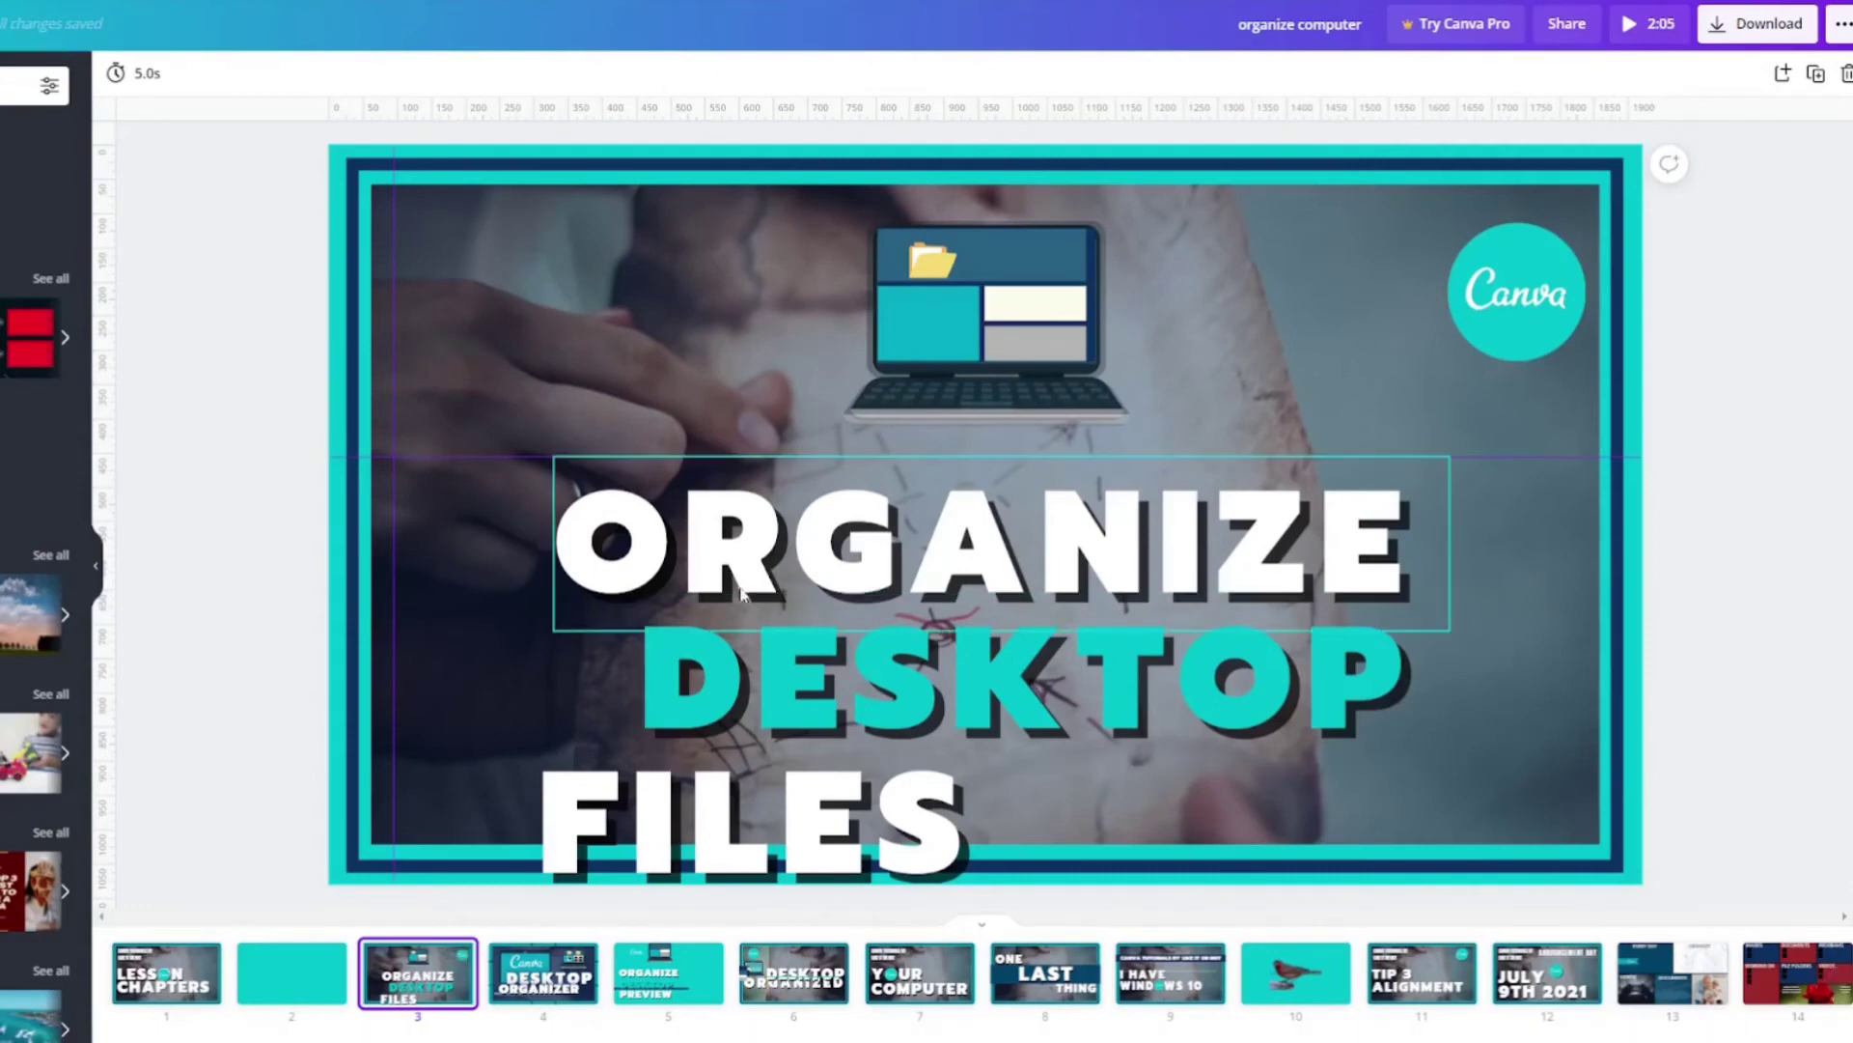
click(748, 579)
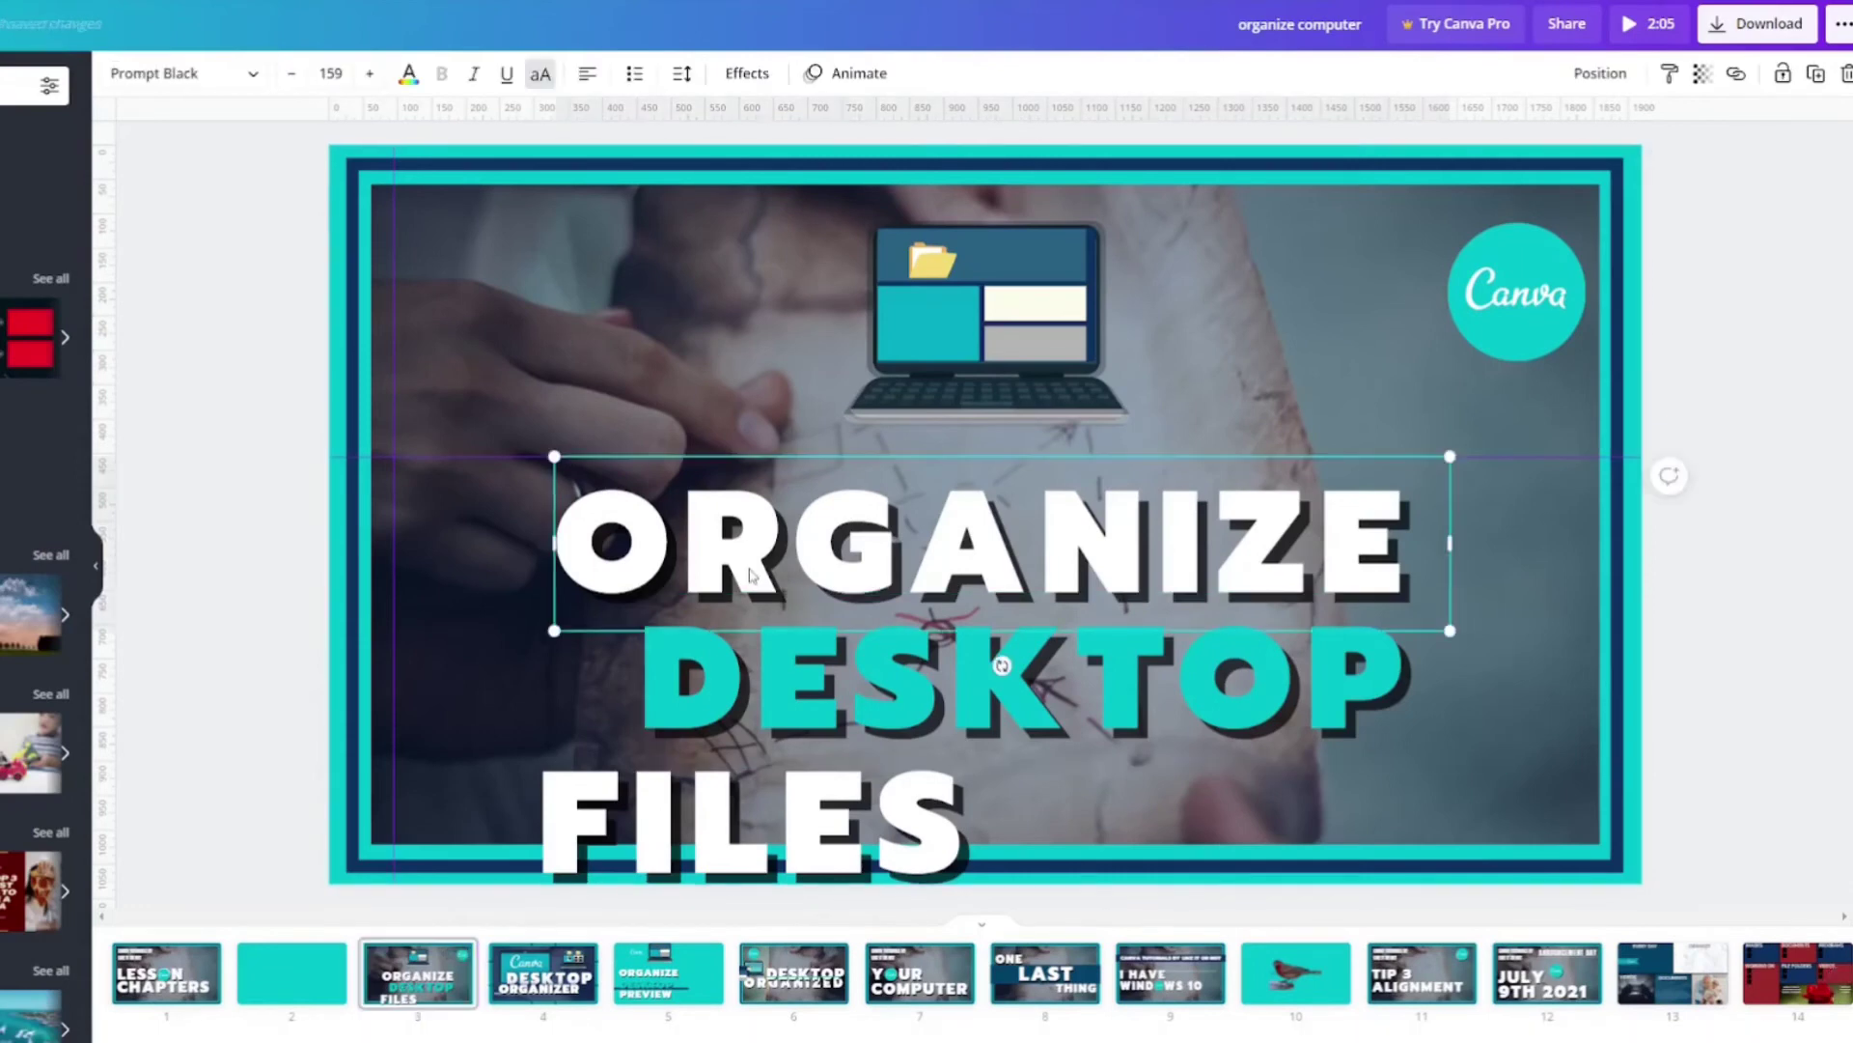
mouse_move(750, 574)
mouse_down()
mouse_move(577, 550)
mouse_move(590, 542)
mouse_up()
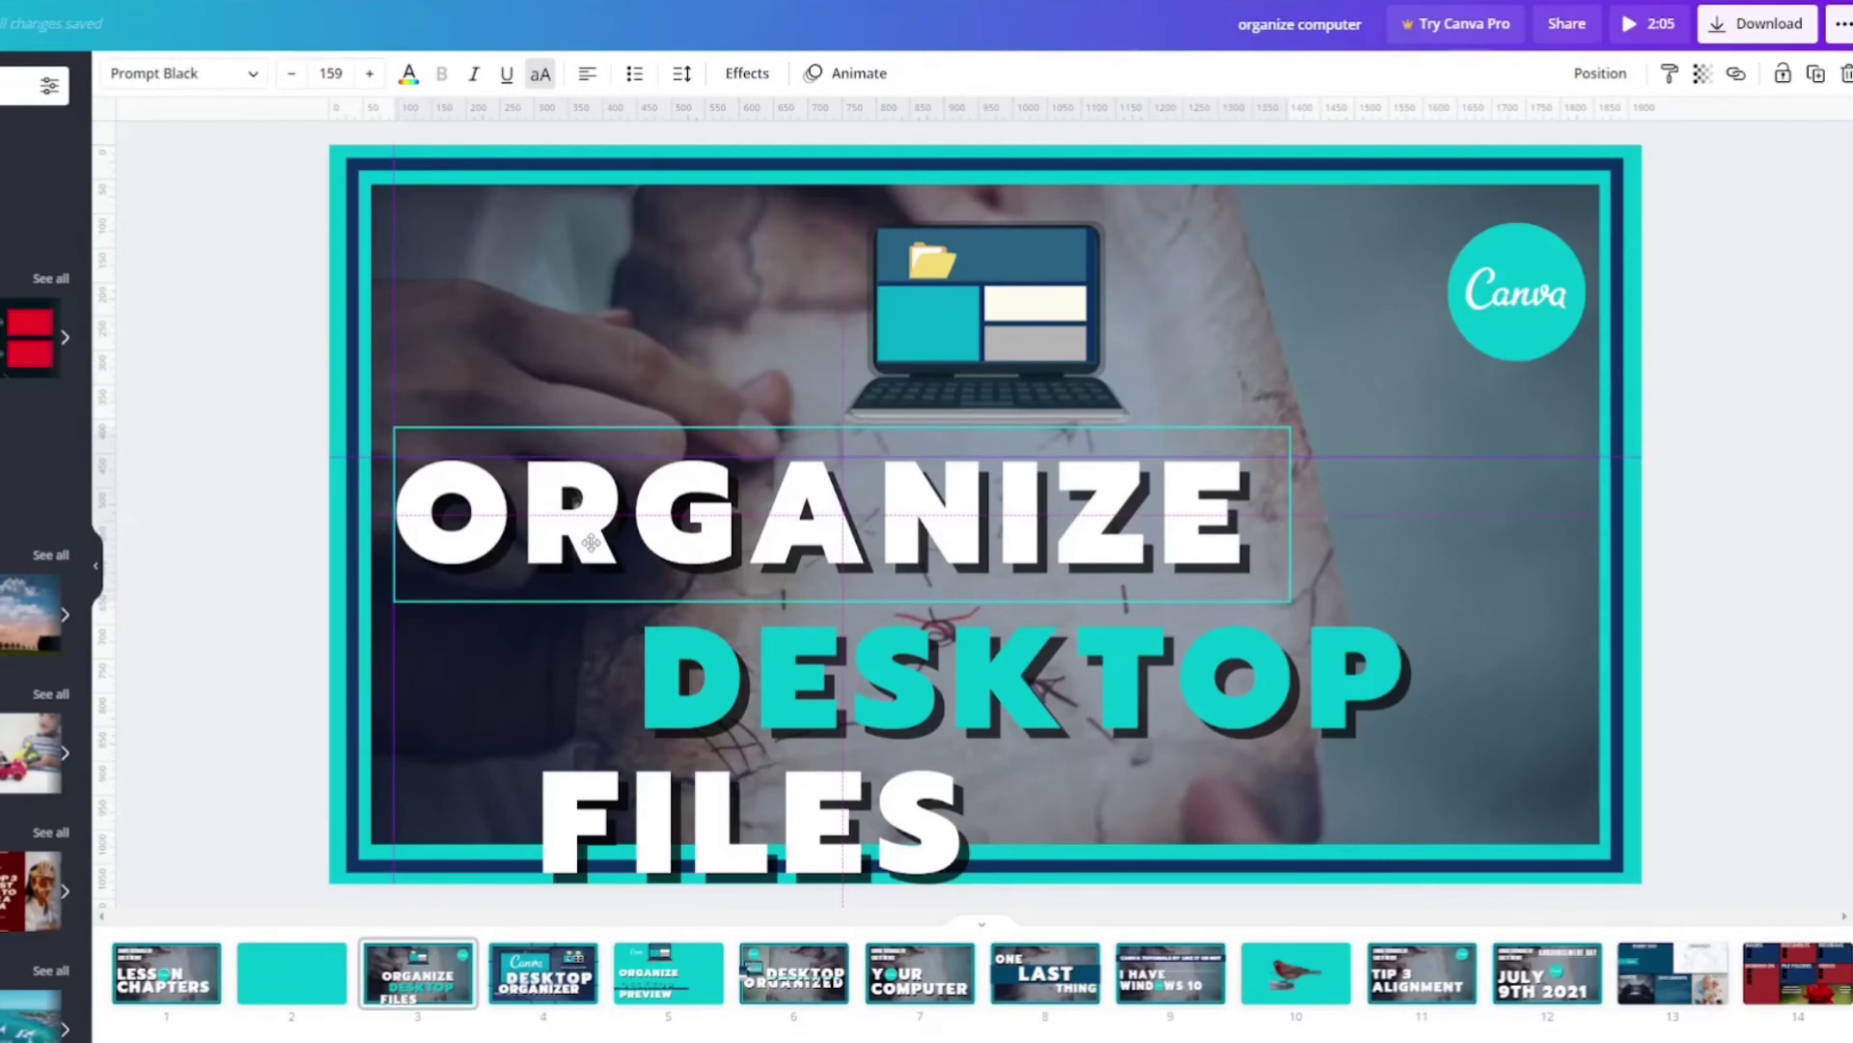
drag(777, 720, 532, 685)
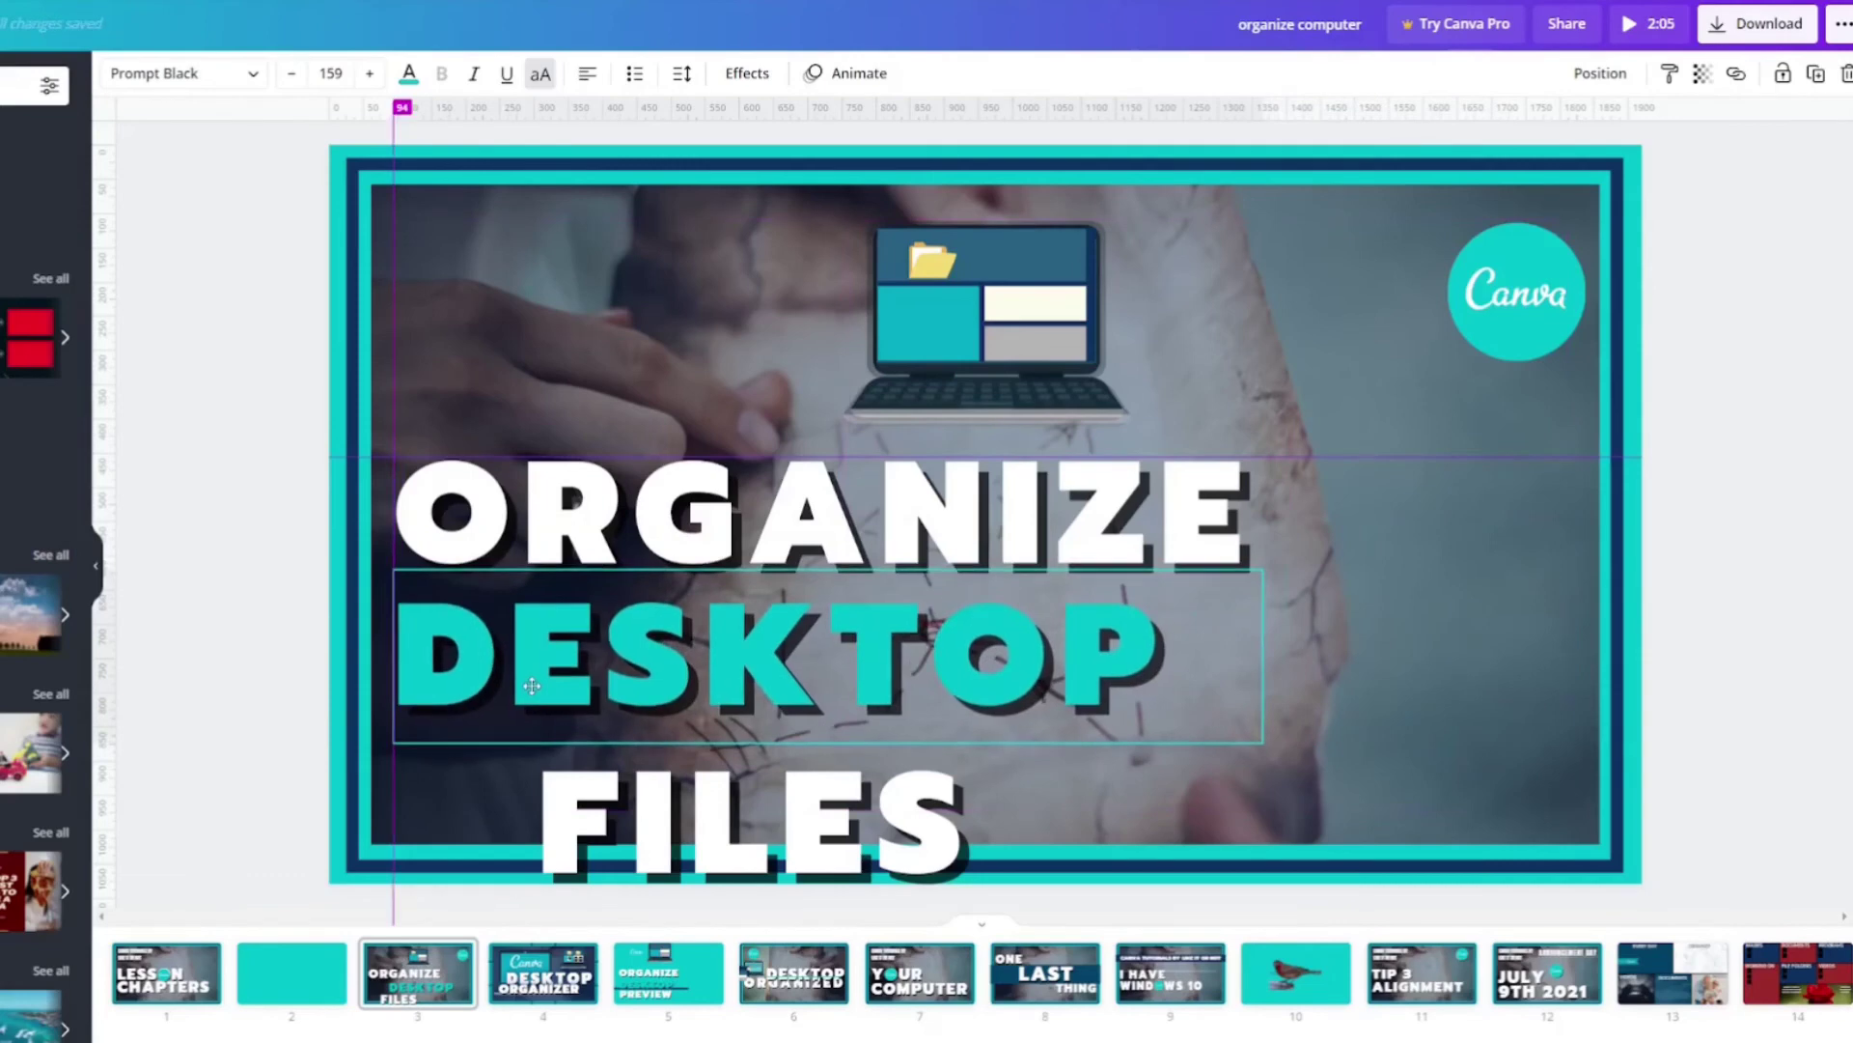
click(642, 821)
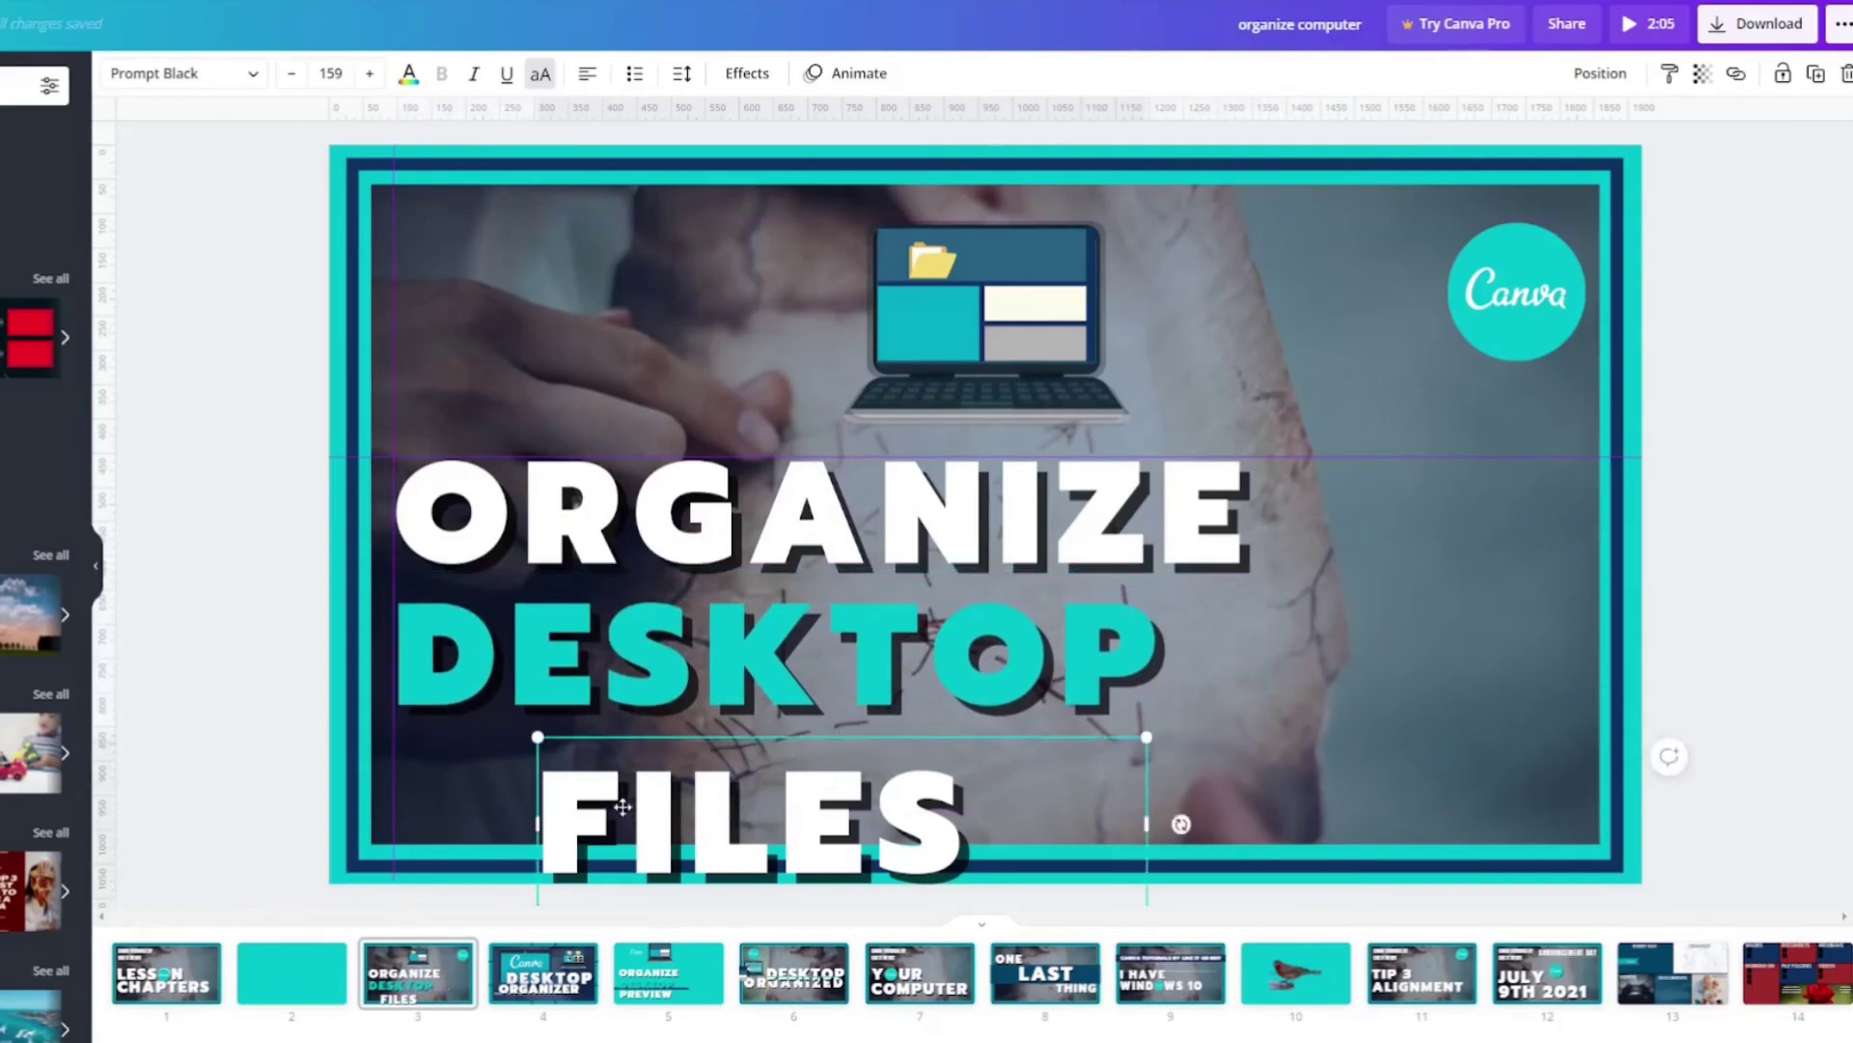
drag(625, 813, 493, 777)
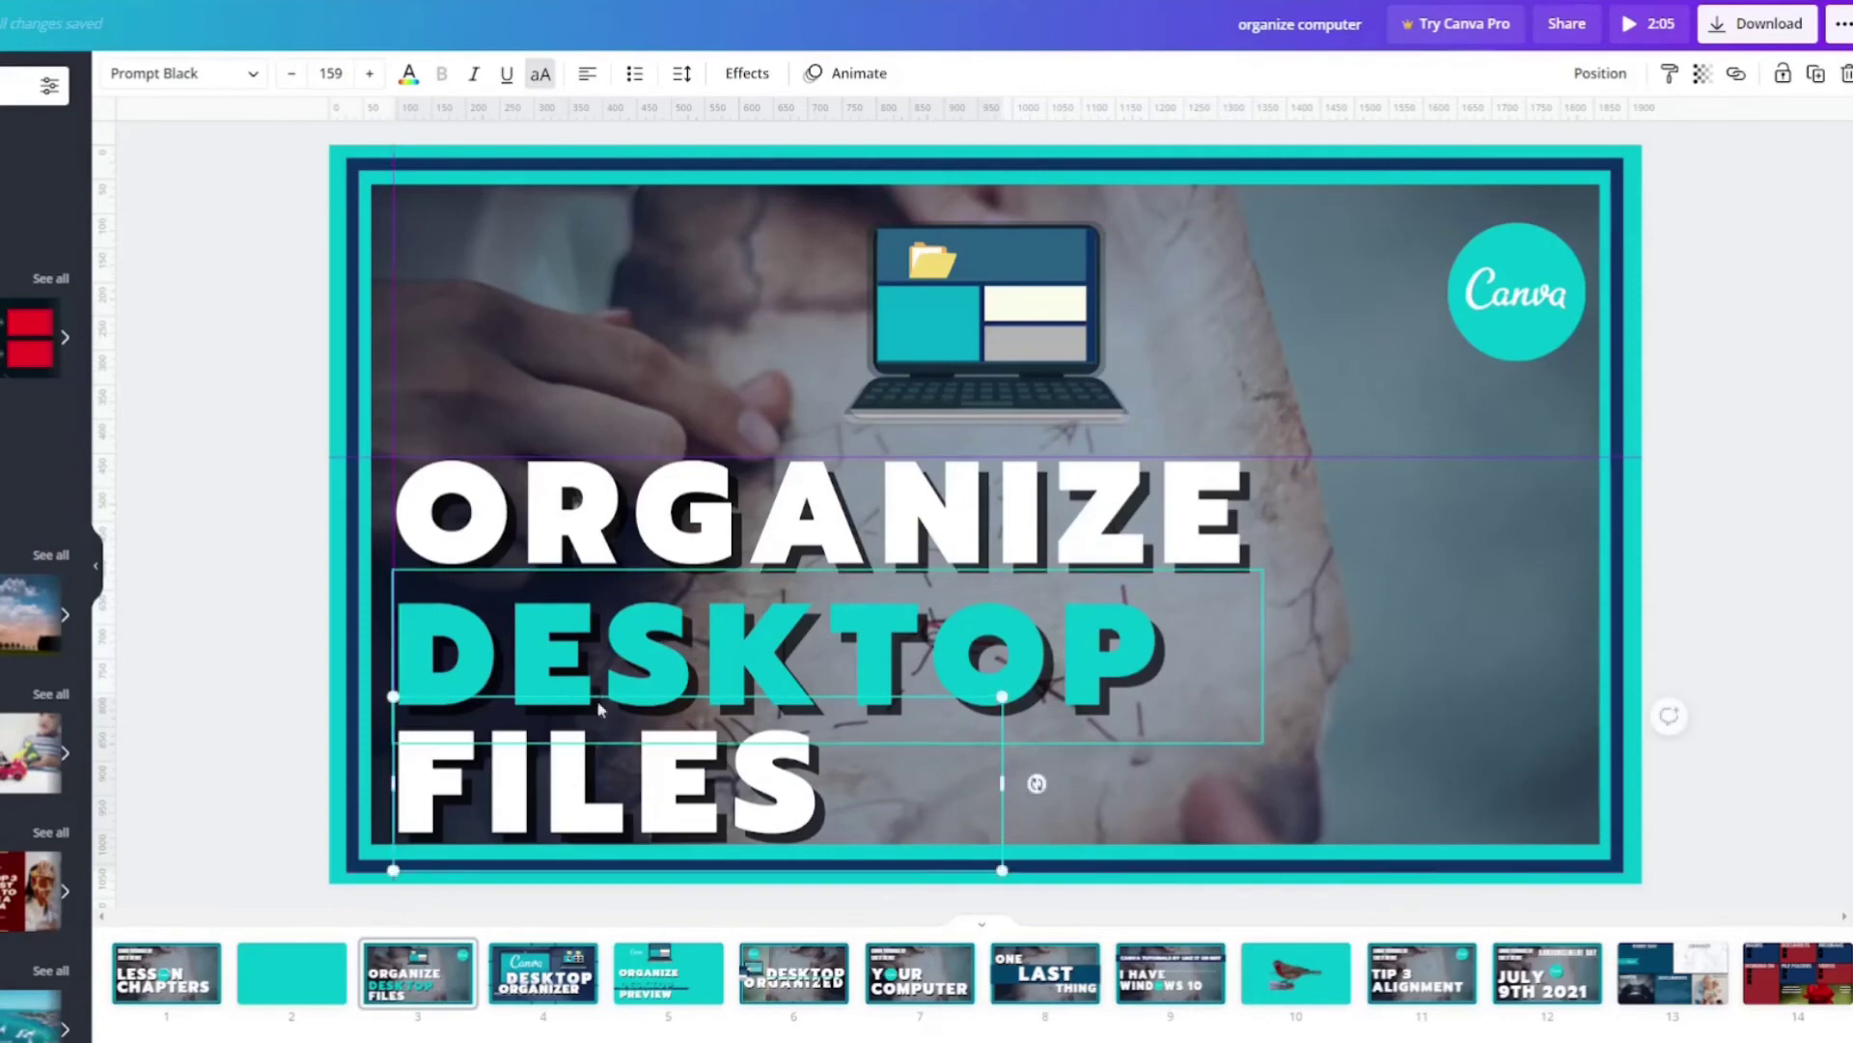
Space the ORGANIZE, DESKTOP and FILES title lines on page 3 evenly in the vertical direction and align their left edges.
shift+click(644, 685)
shift+click(687, 555)
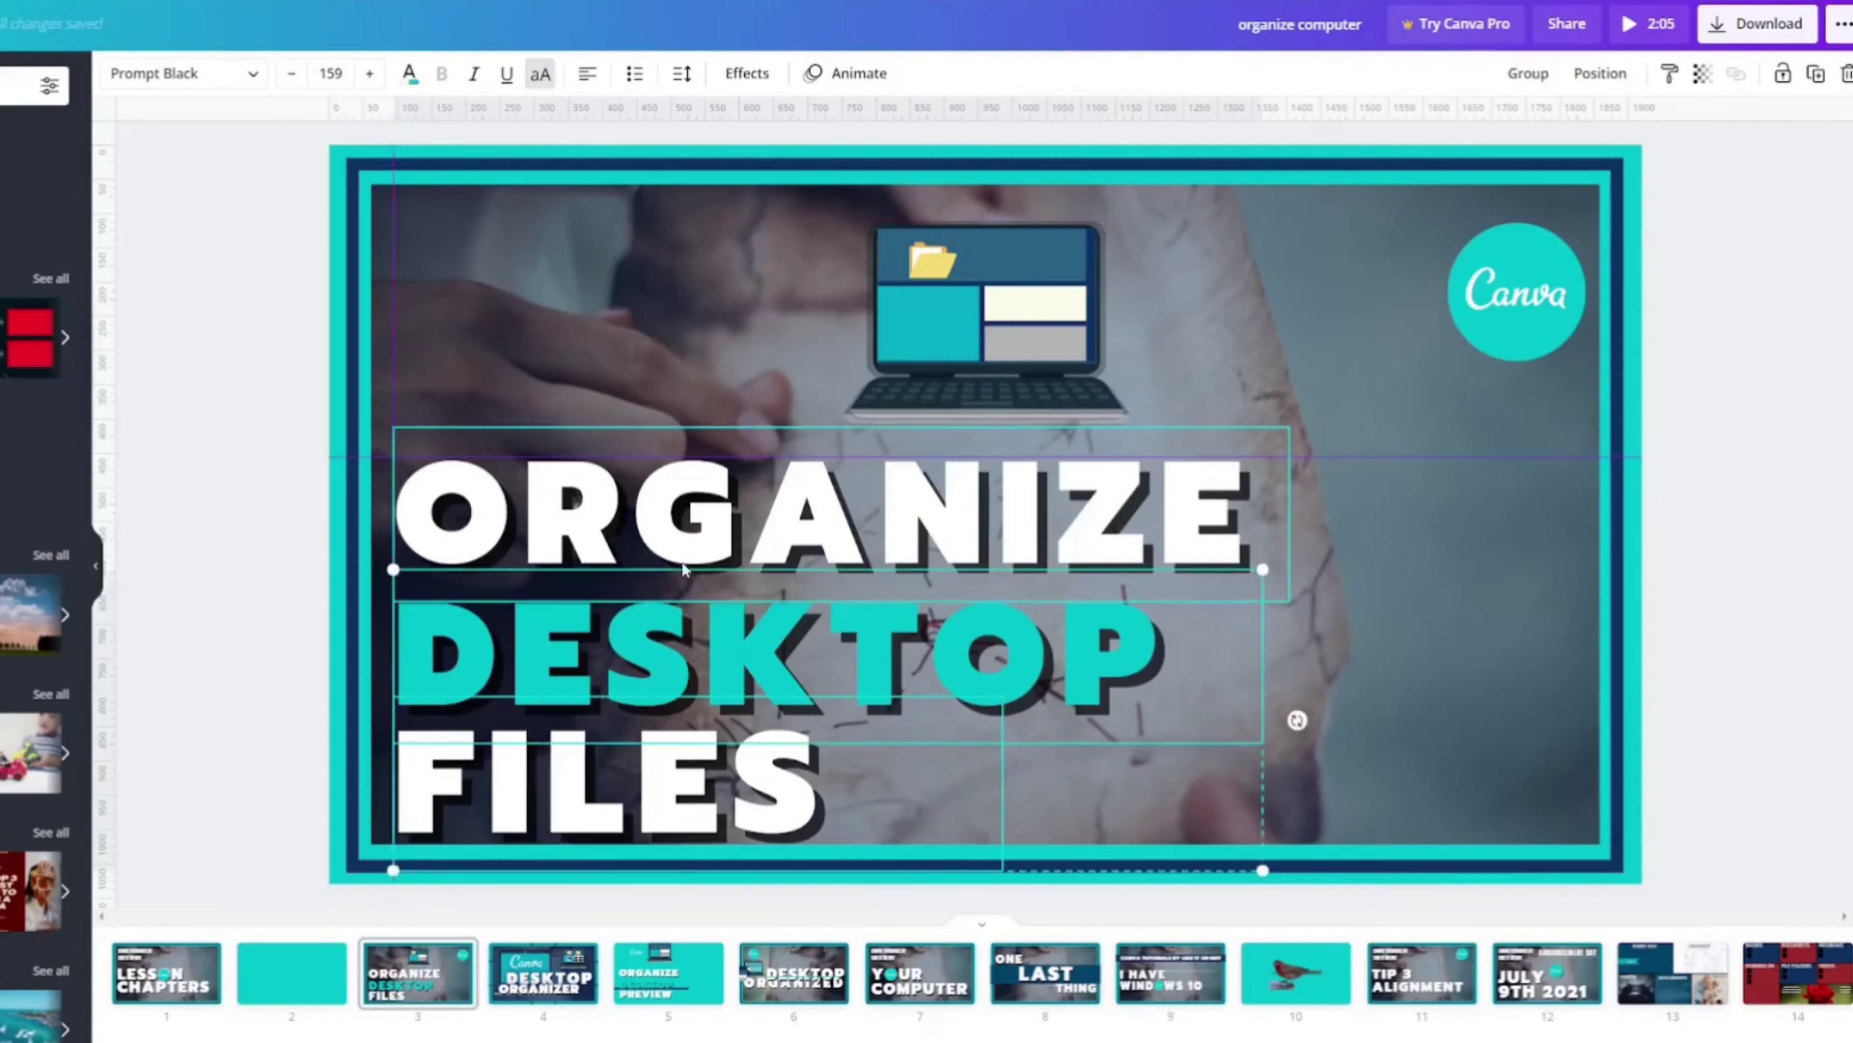
click(1588, 75)
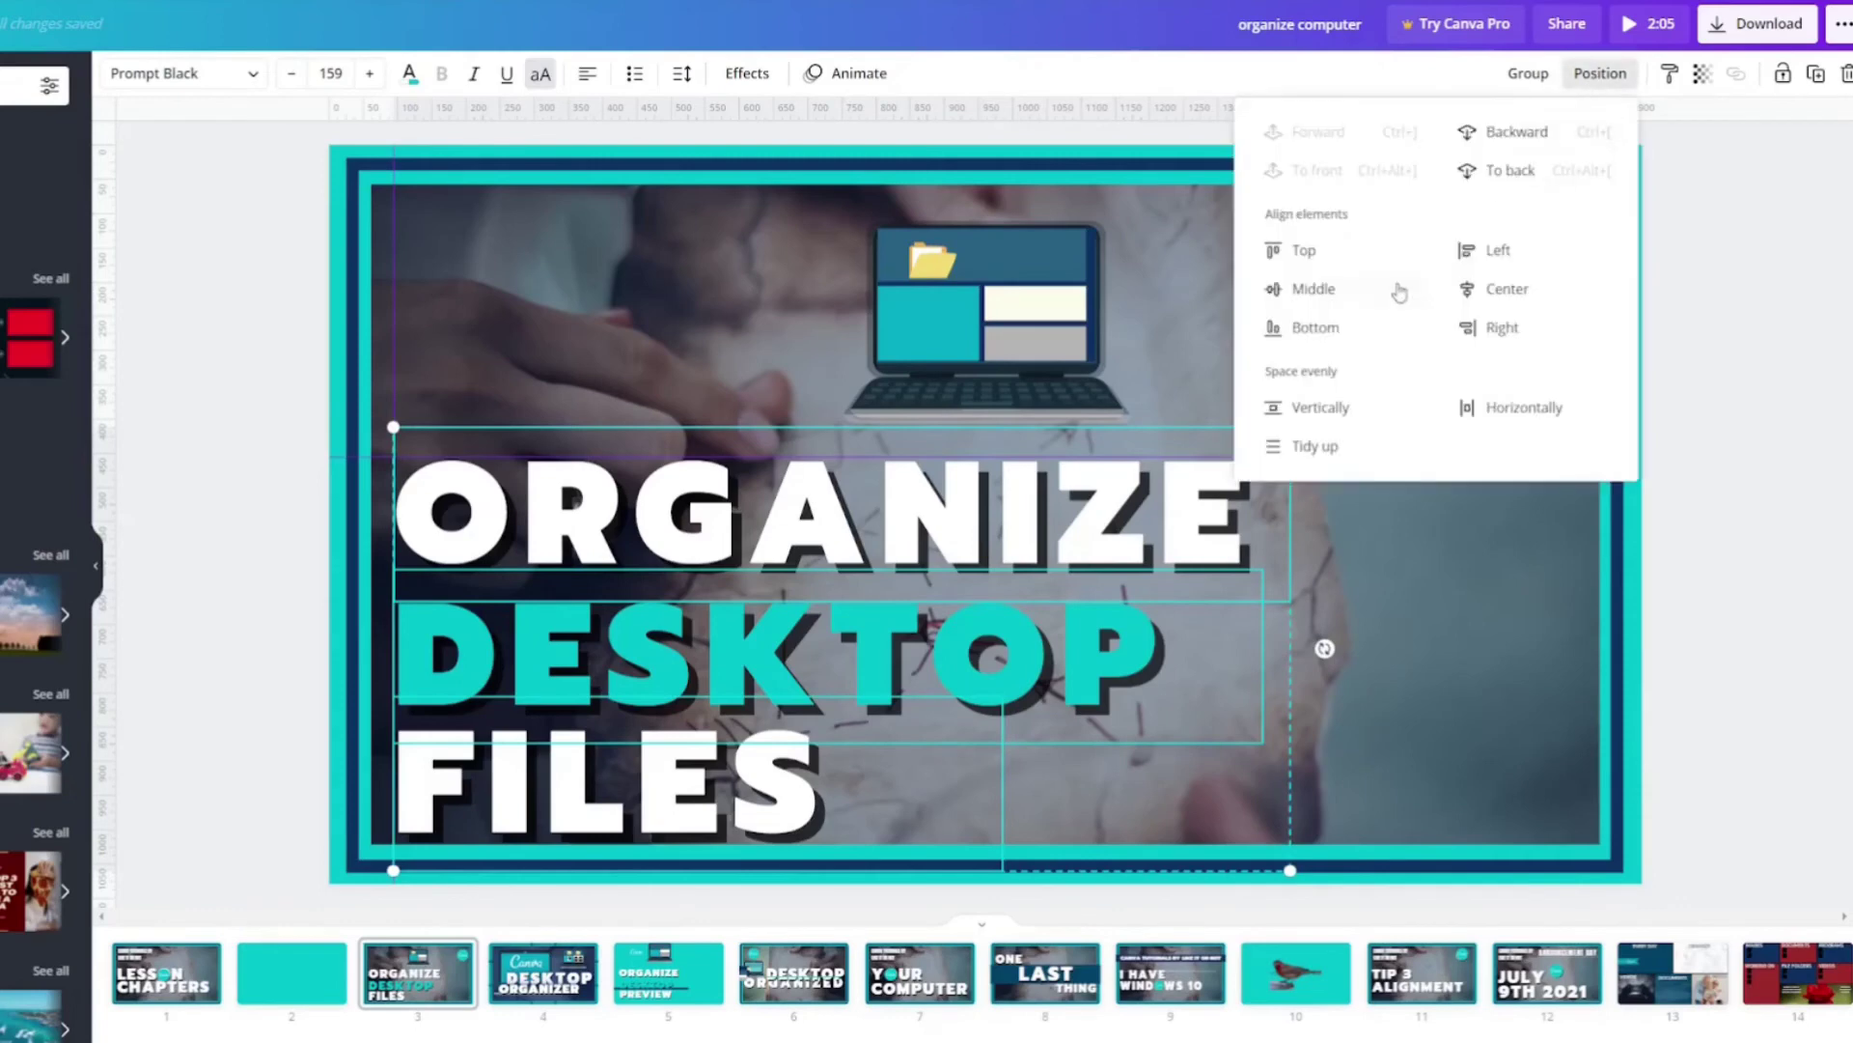
click(1317, 407)
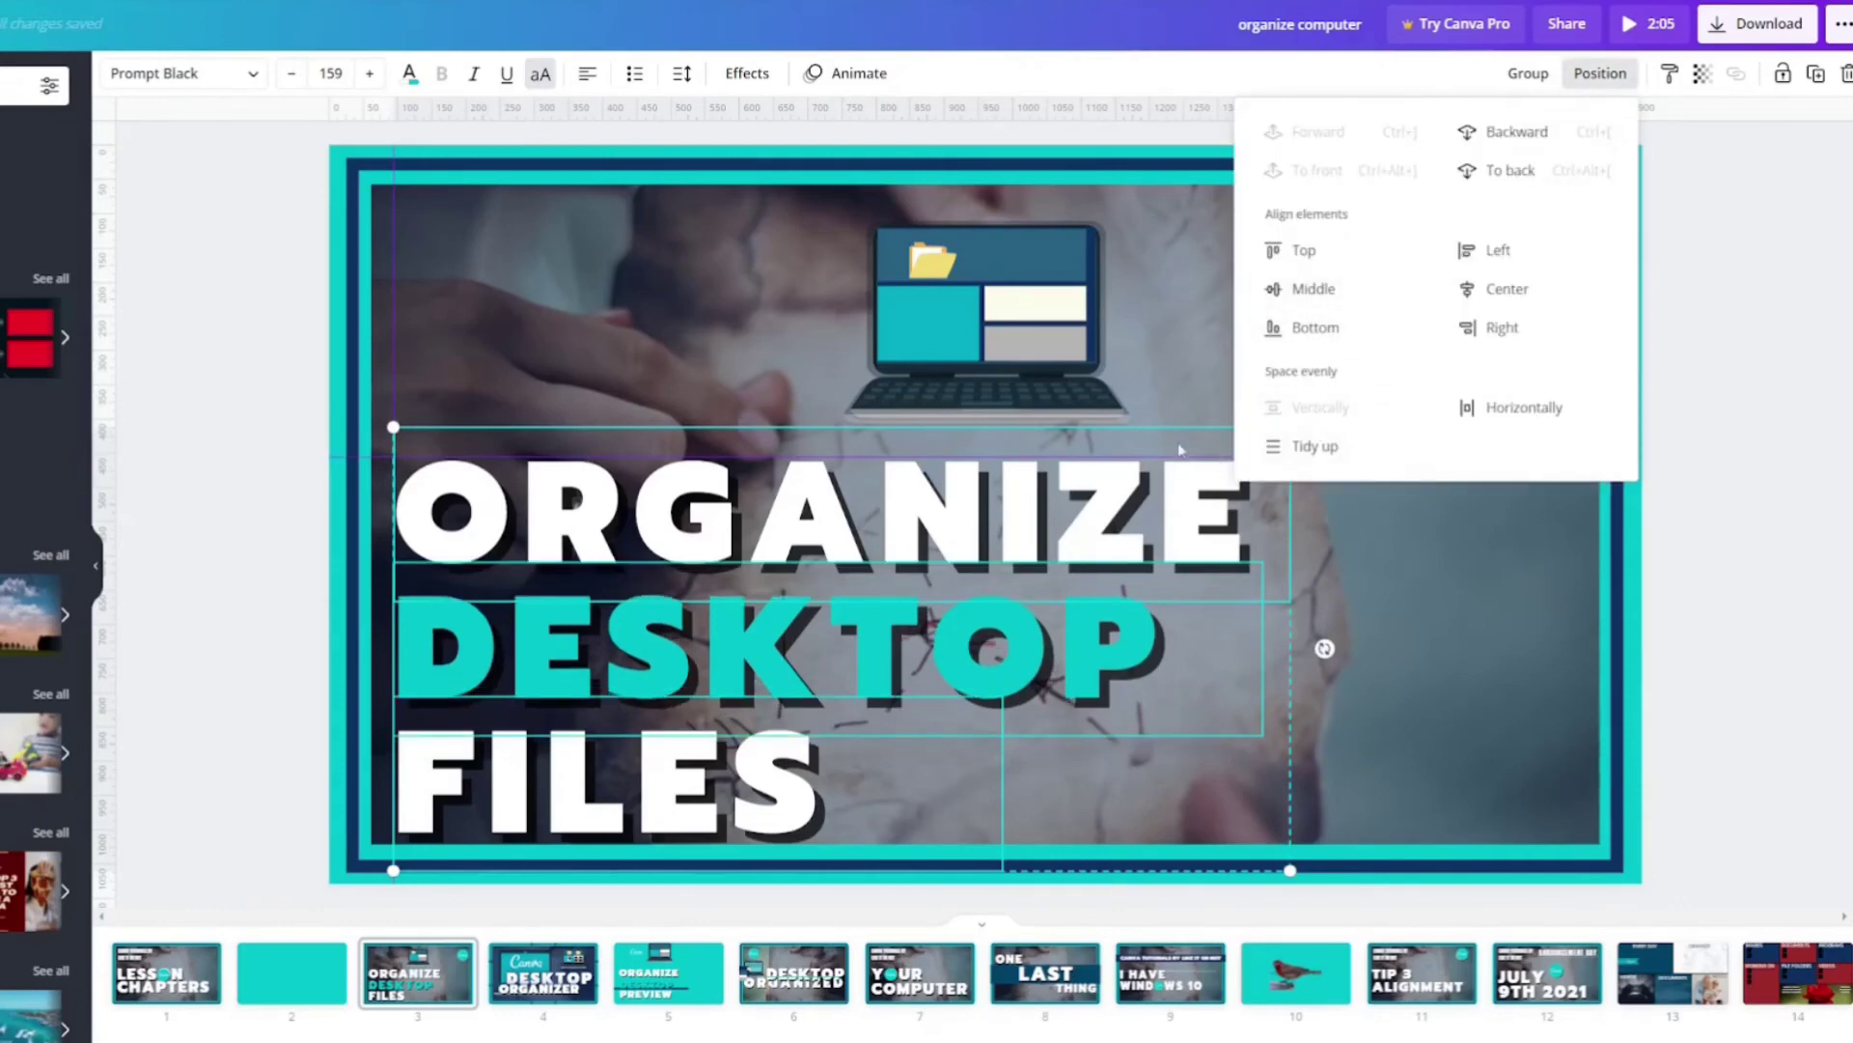
click(1477, 256)
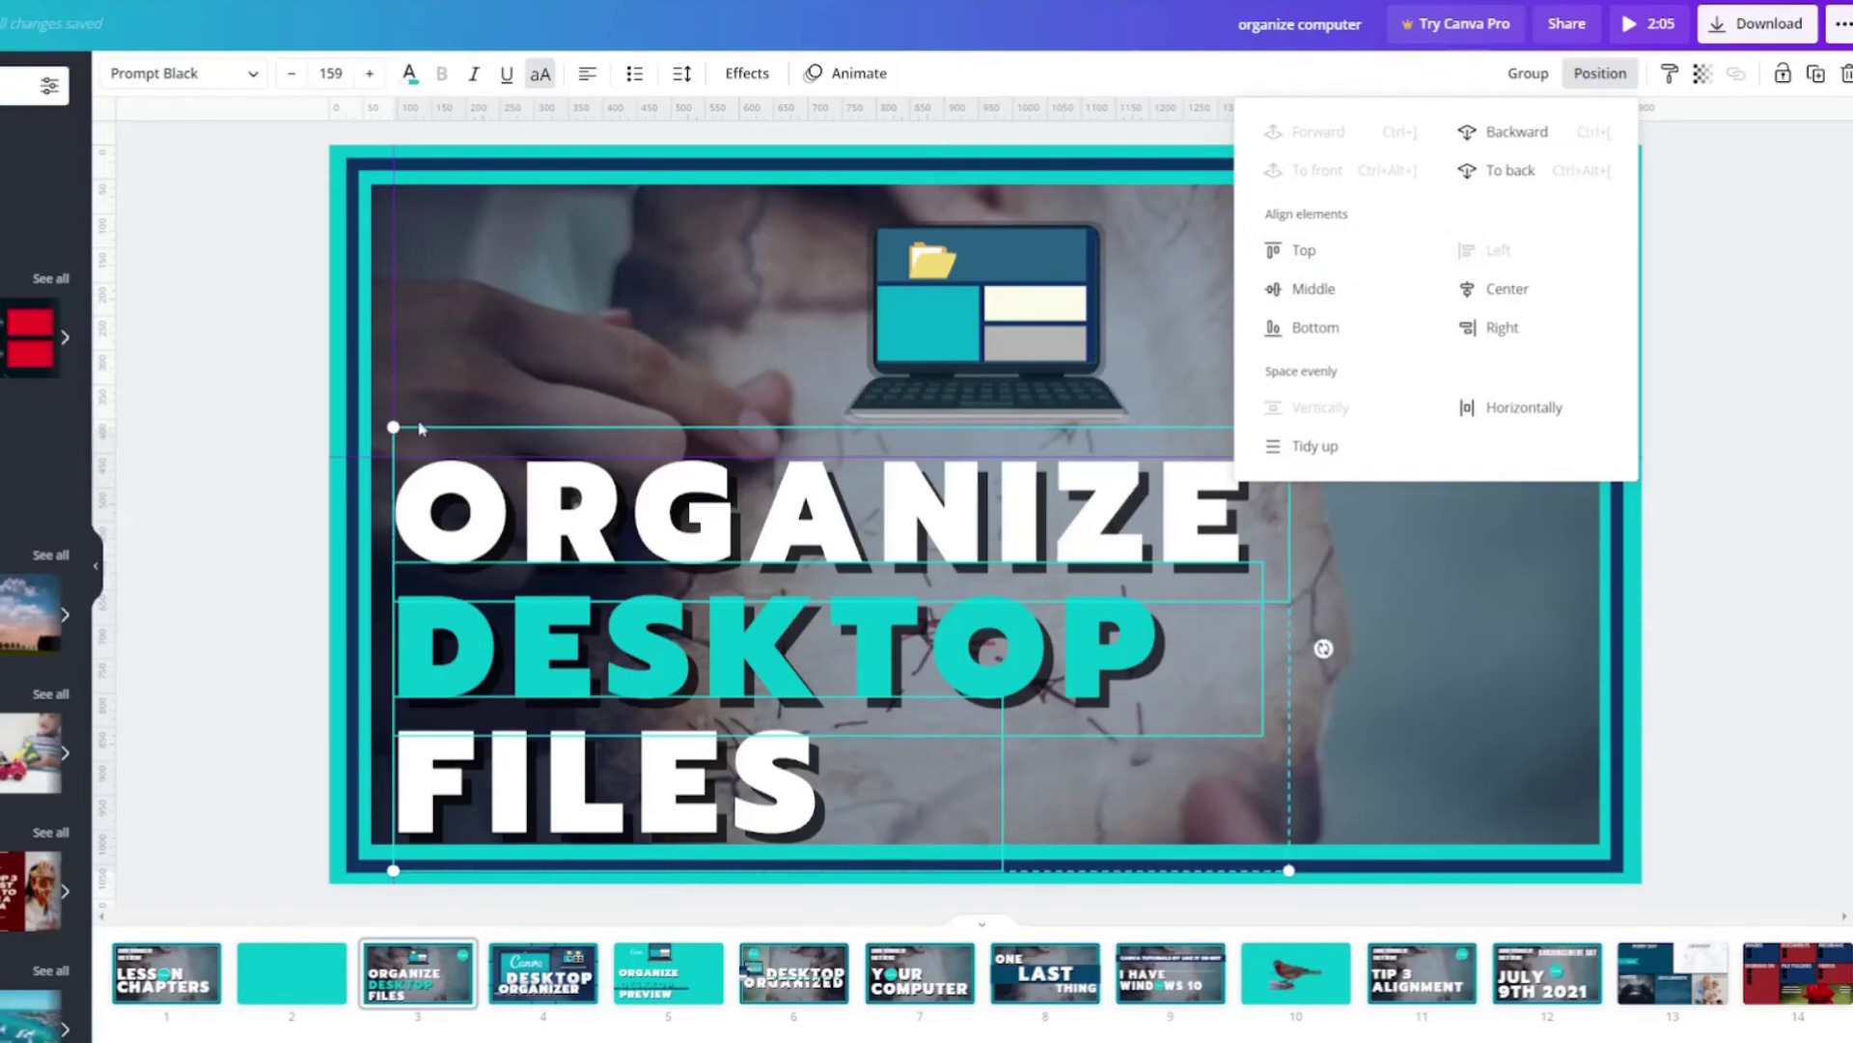
click(248, 525)
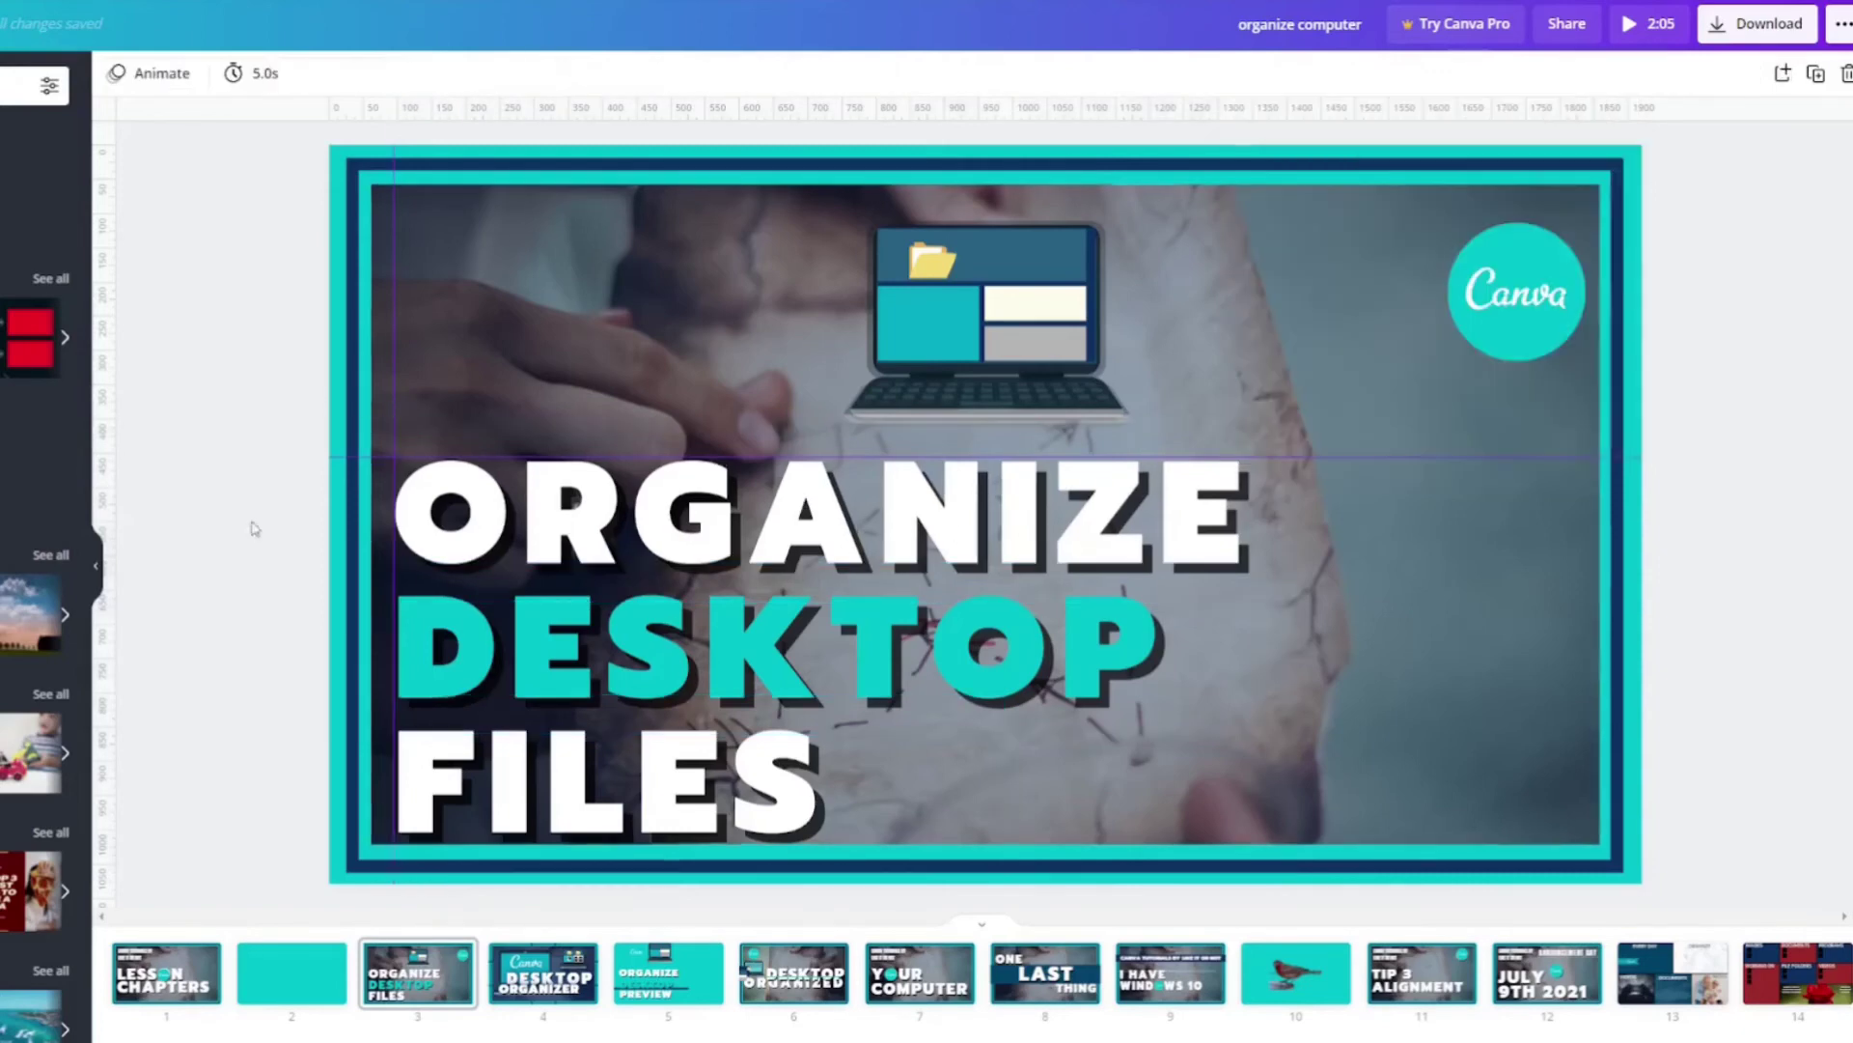
On page 4, raise the DESKTOP title so its letter tops sit at the horizontal guide, and center it horizontally on the page.
click(549, 991)
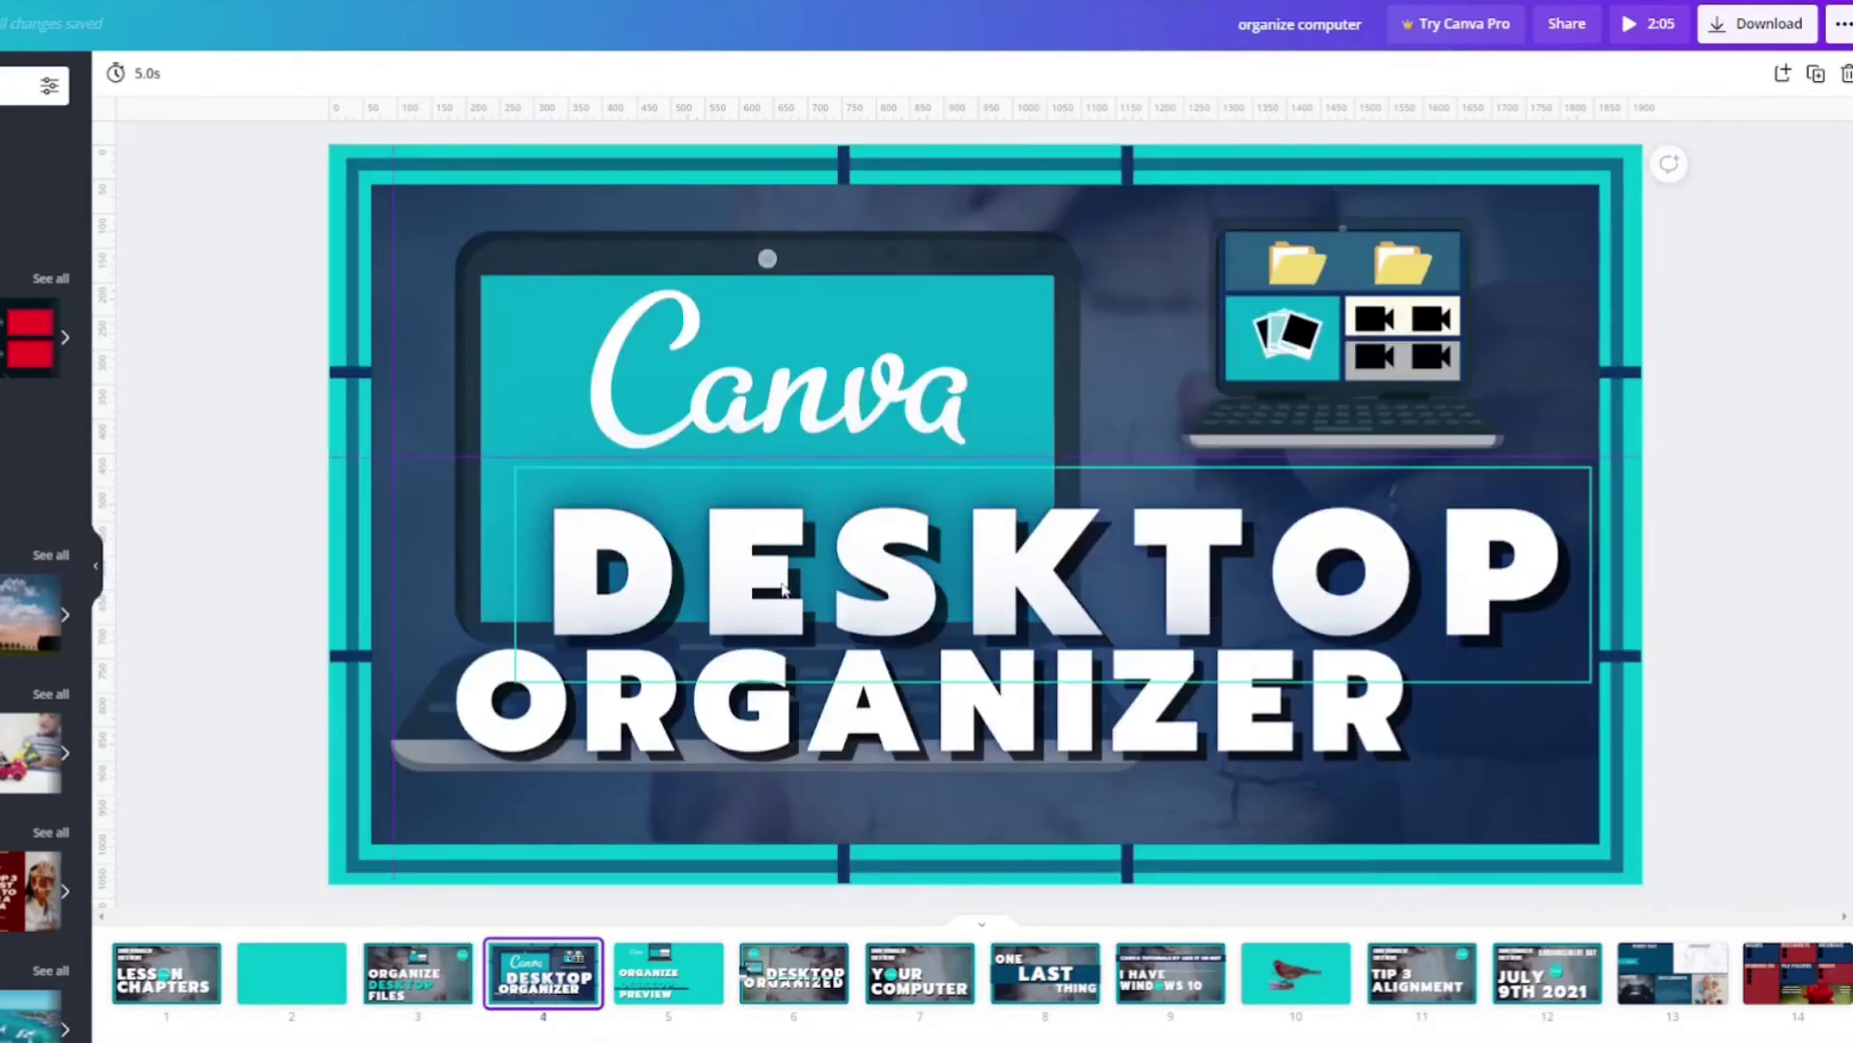
click(809, 571)
drag(784, 556, 768, 519)
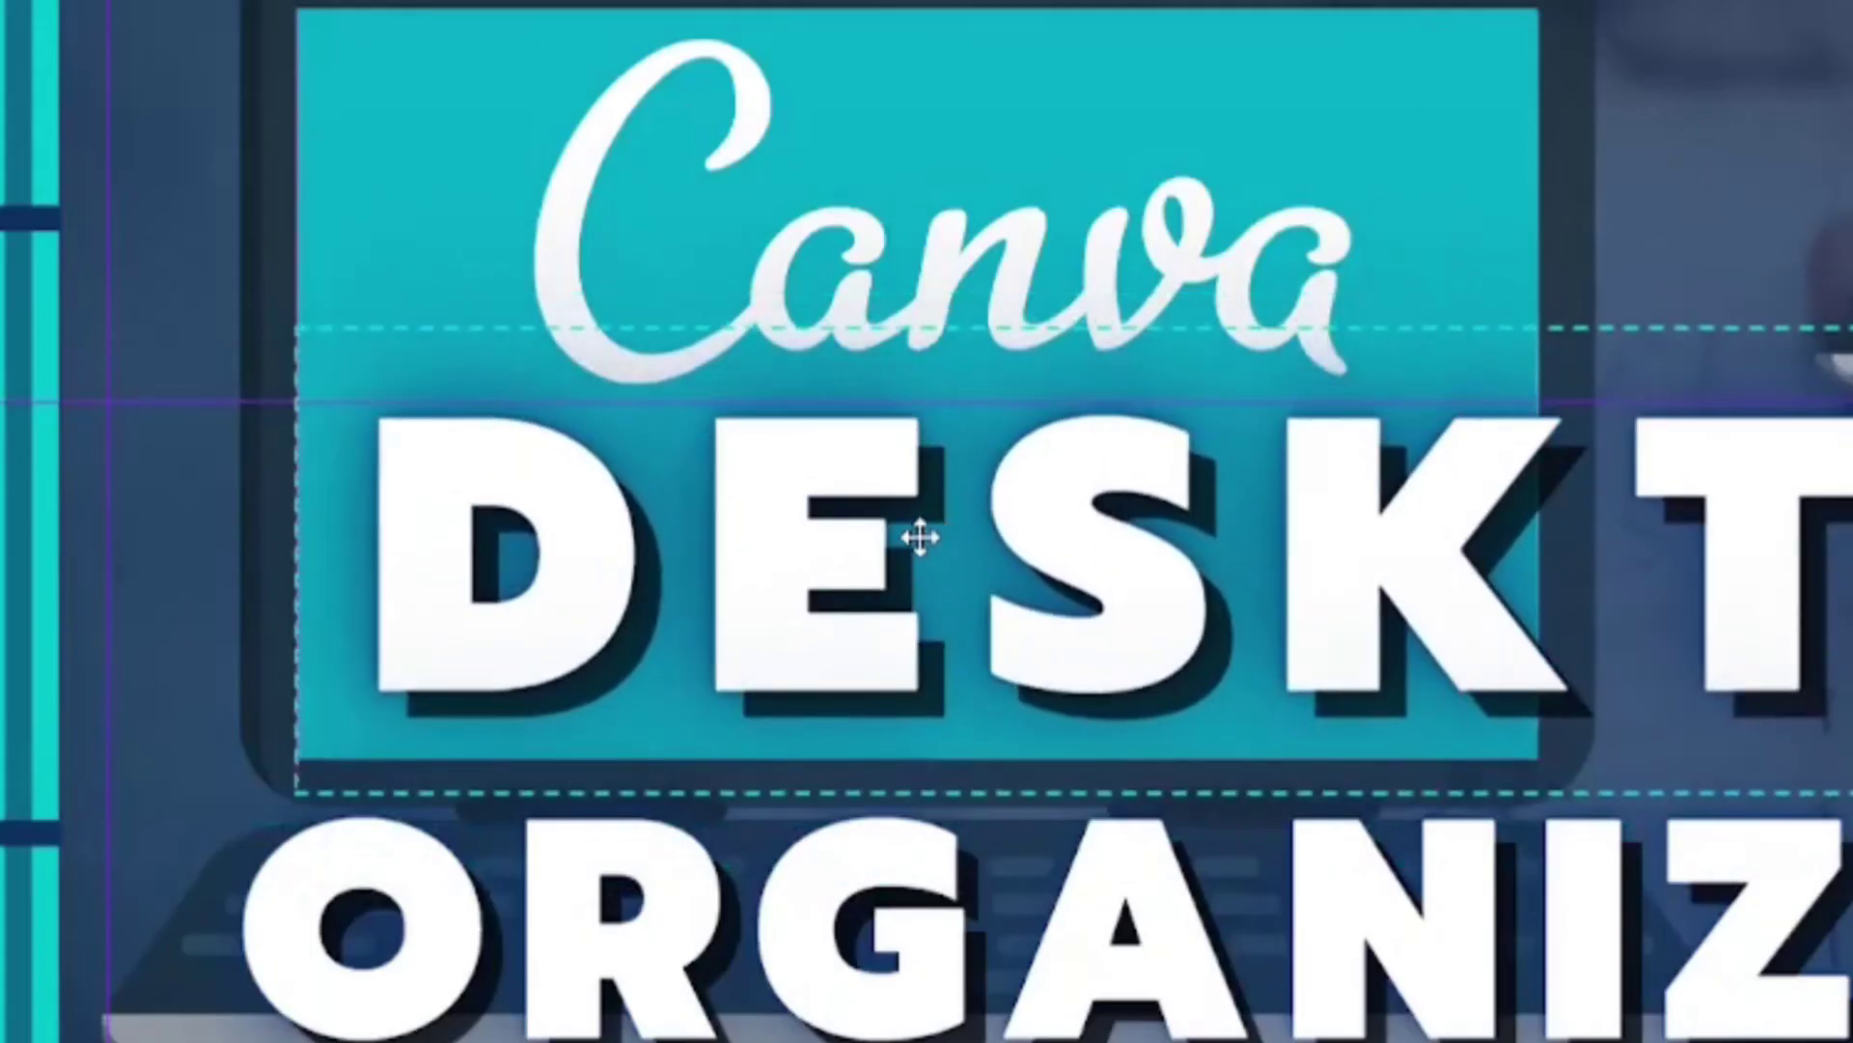
drag(919, 538, 751, 542)
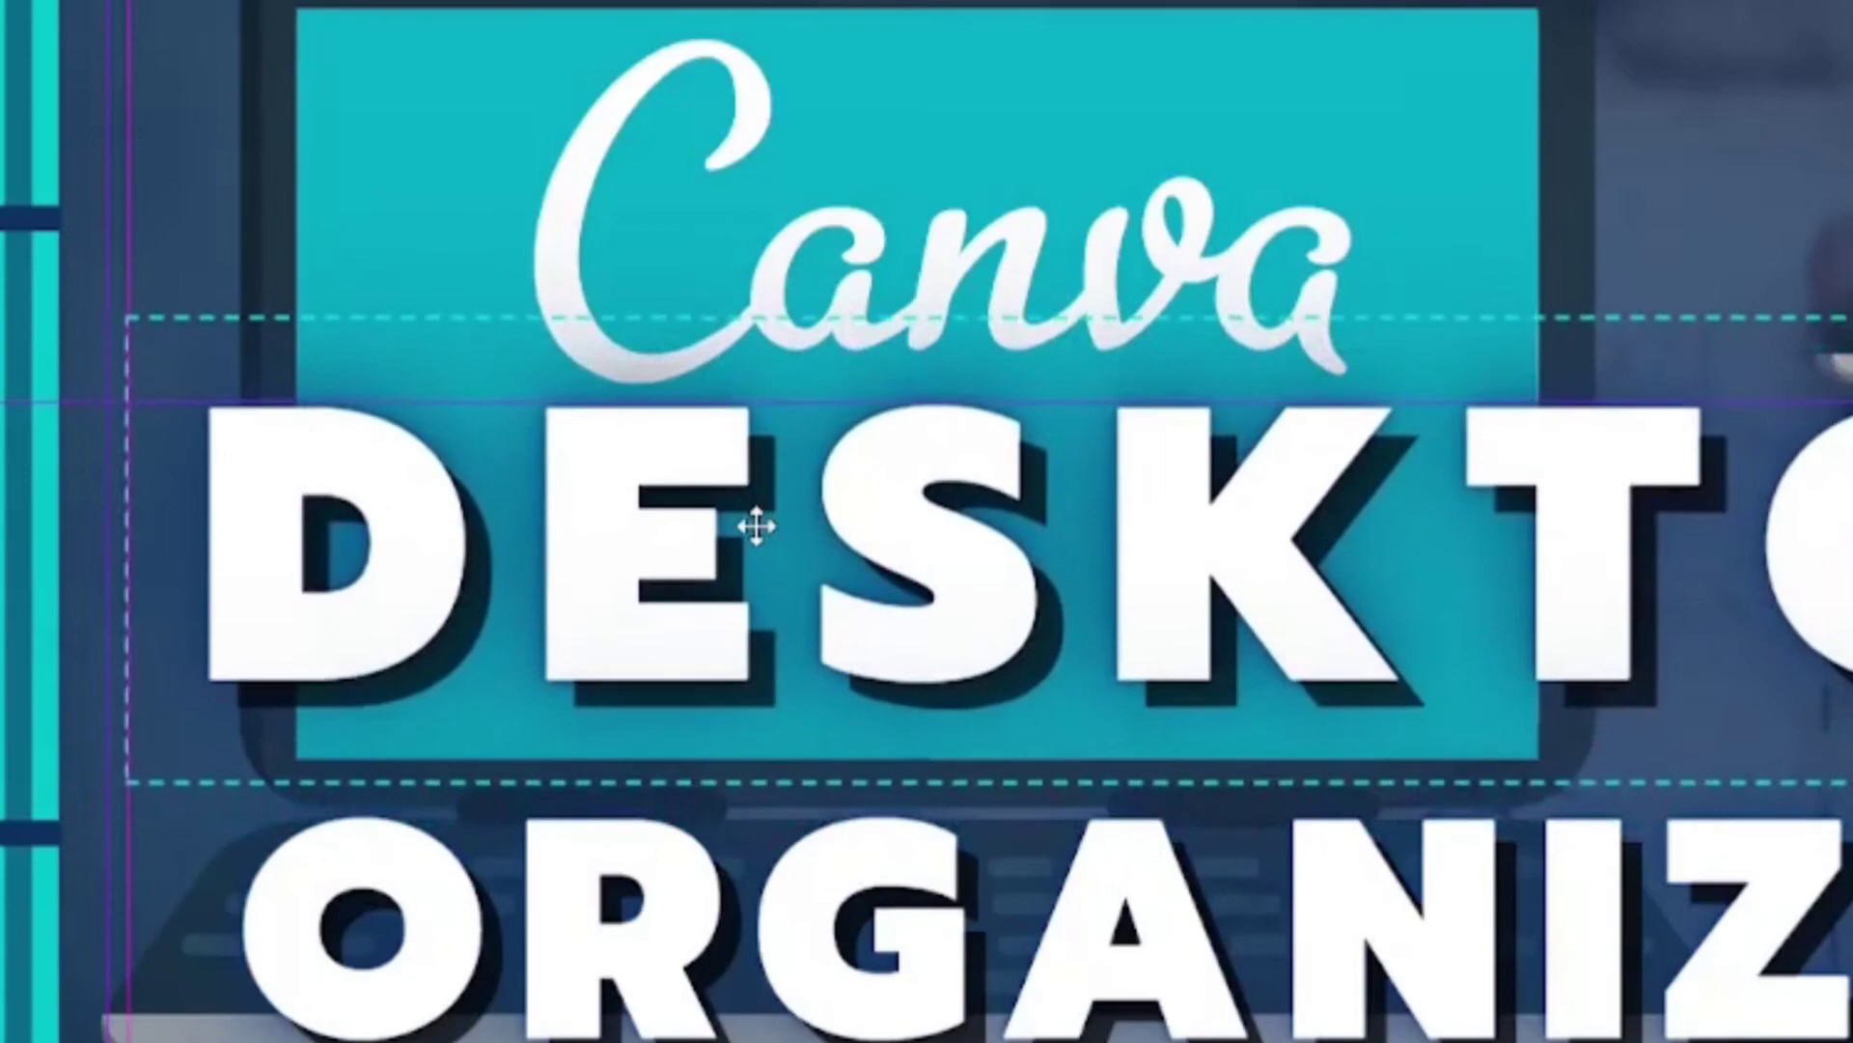
click(755, 527)
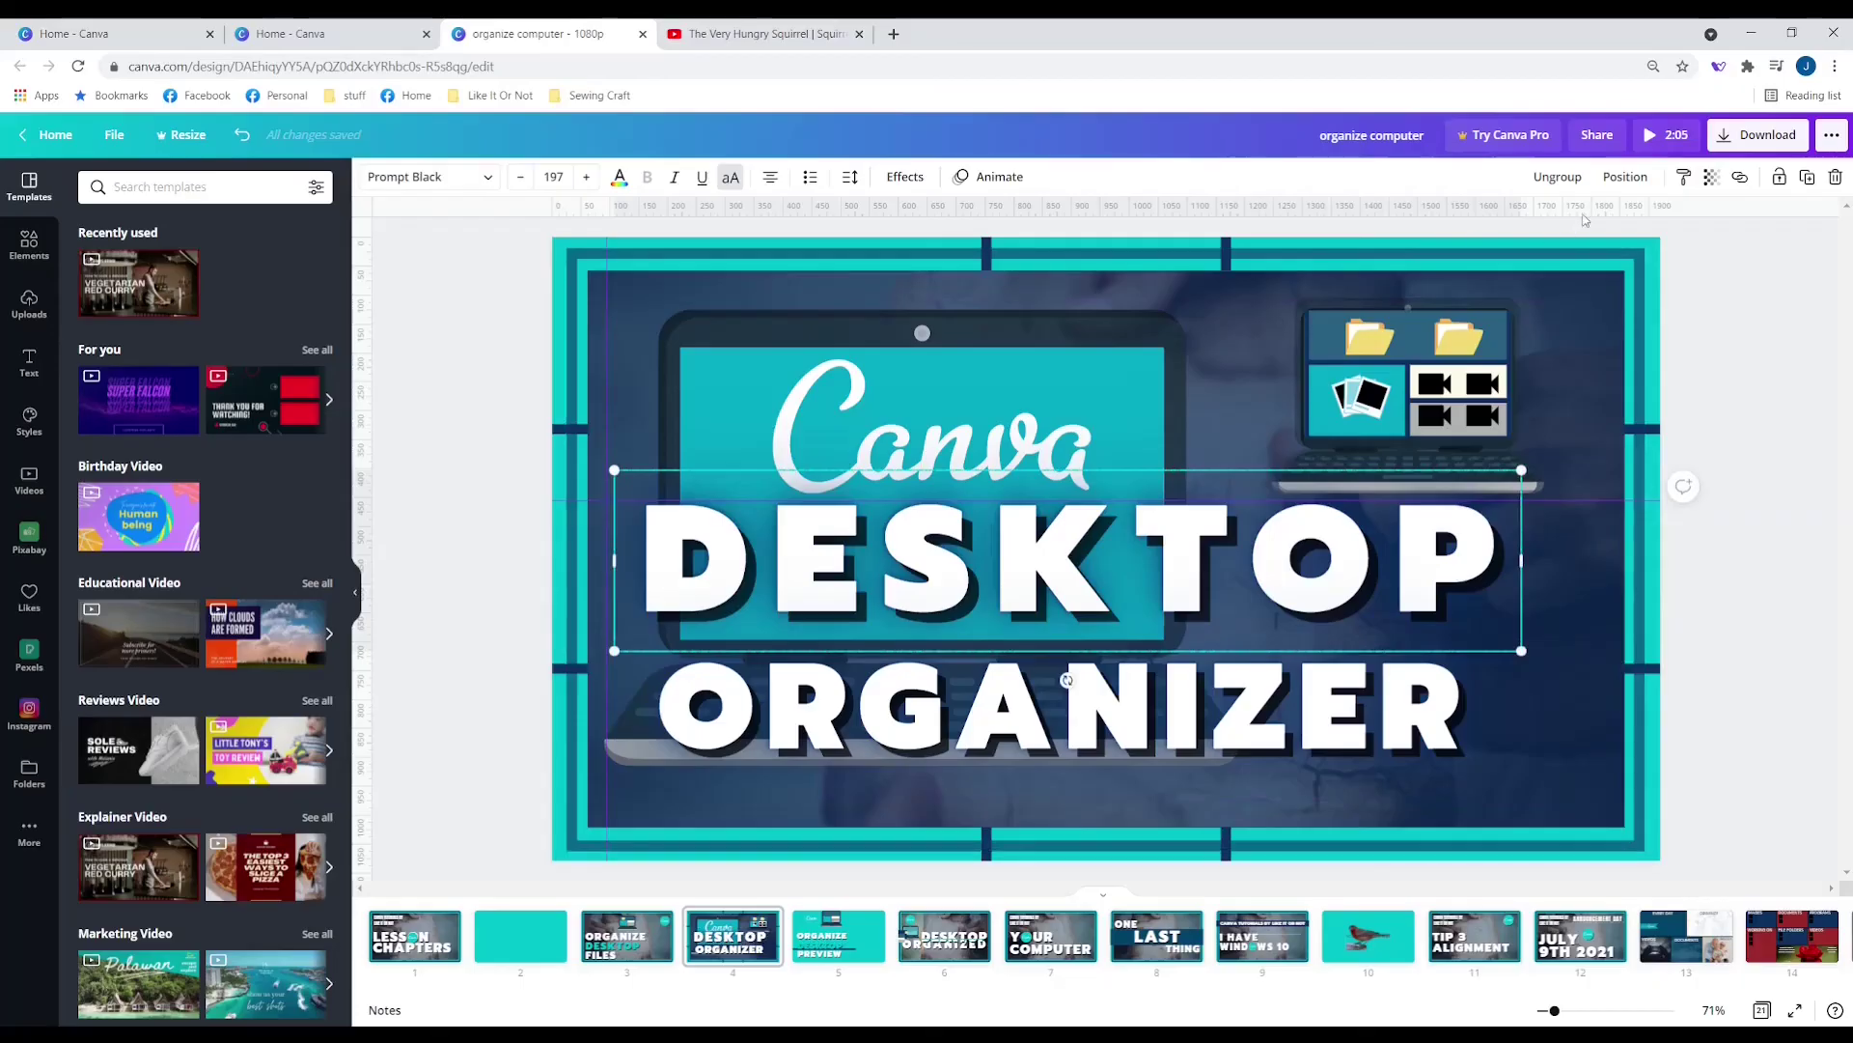
click(1626, 179)
click(1627, 178)
click(1627, 181)
click(1543, 359)
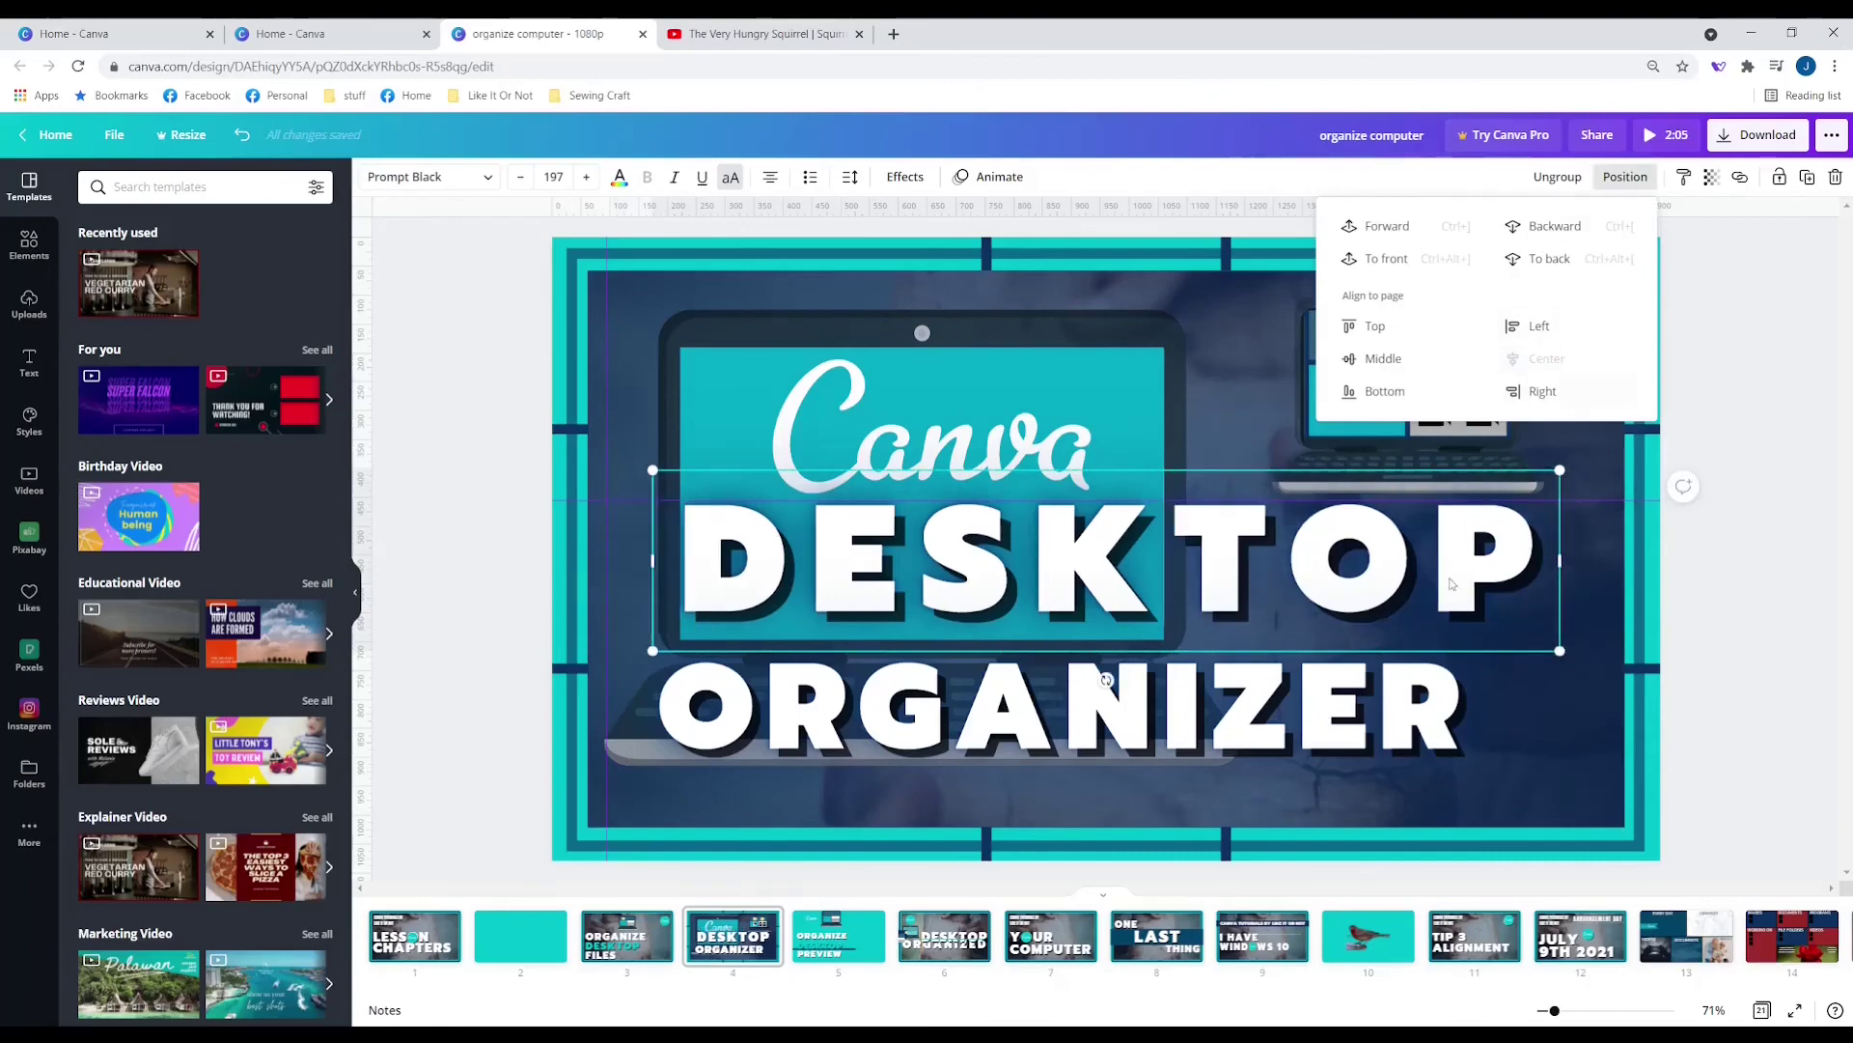
Move the ORGANIZER title on page 4 up closely beneath DESKTOP and center it horizontally on the page.
drag(1315, 735, 1350, 695)
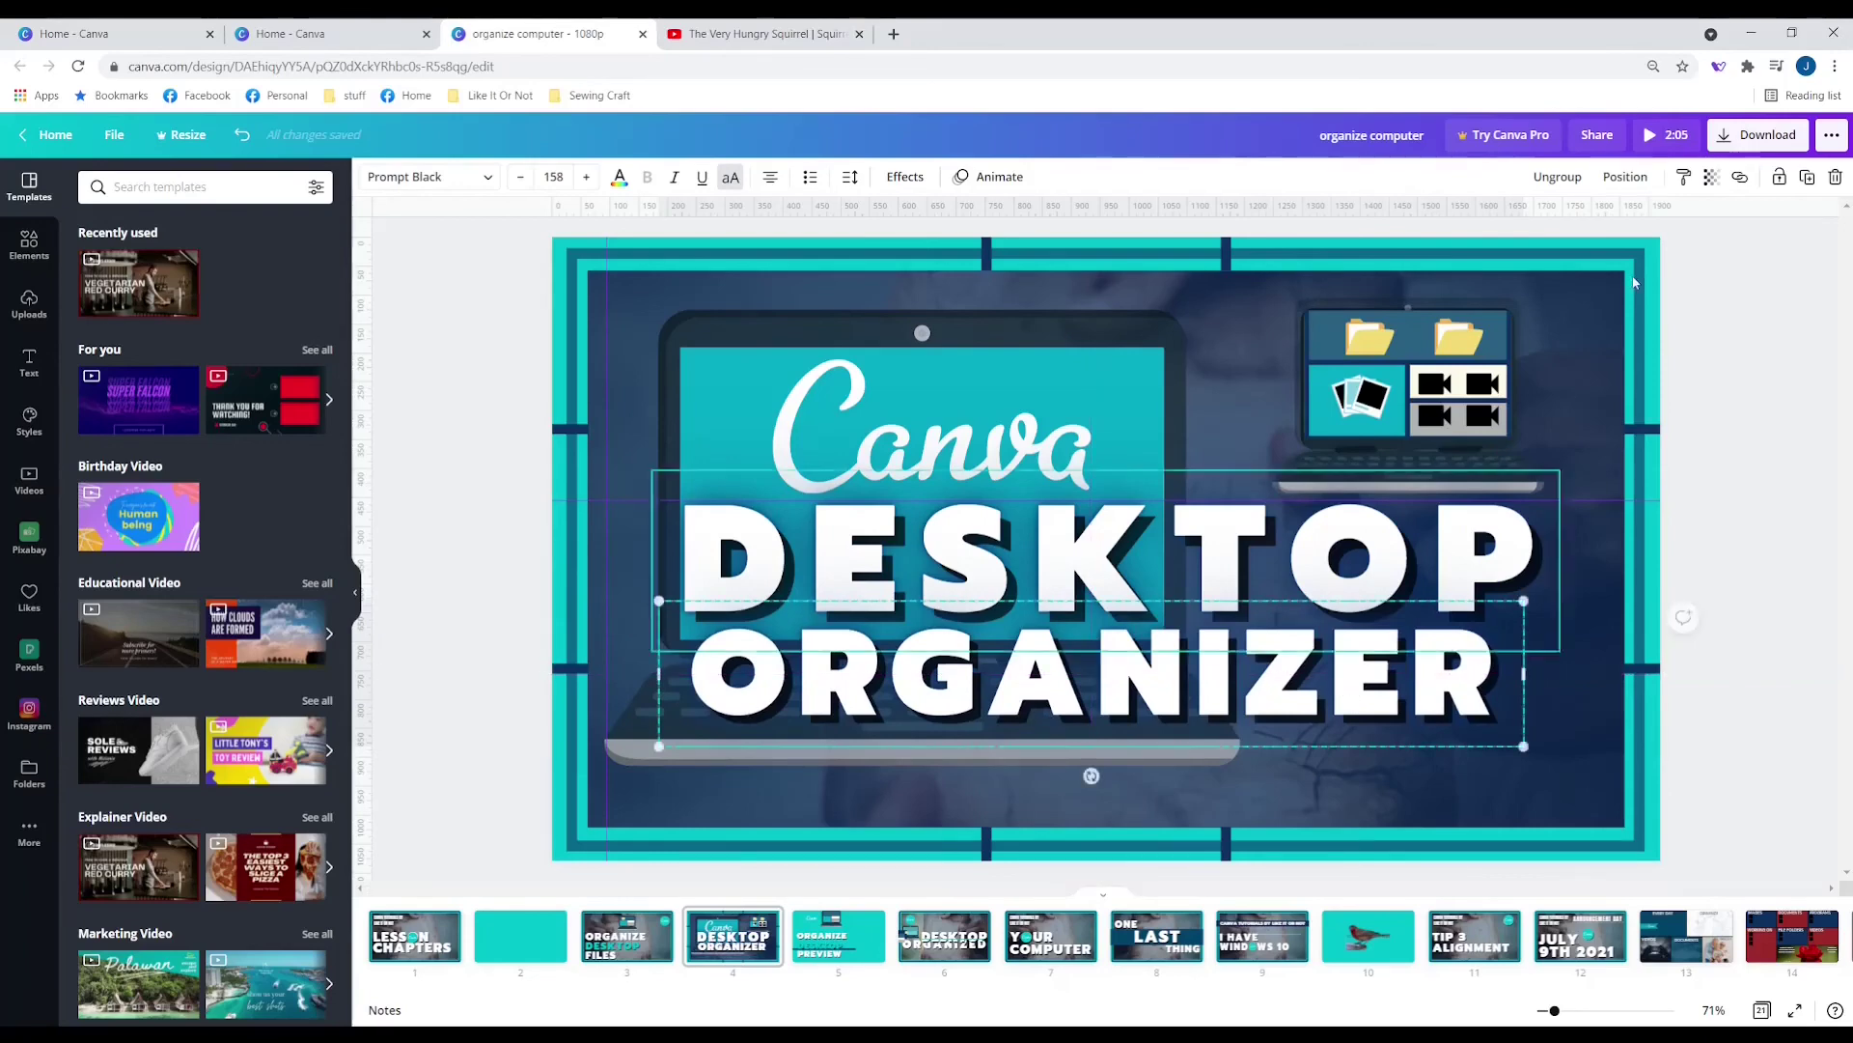
click(1626, 176)
click(1575, 359)
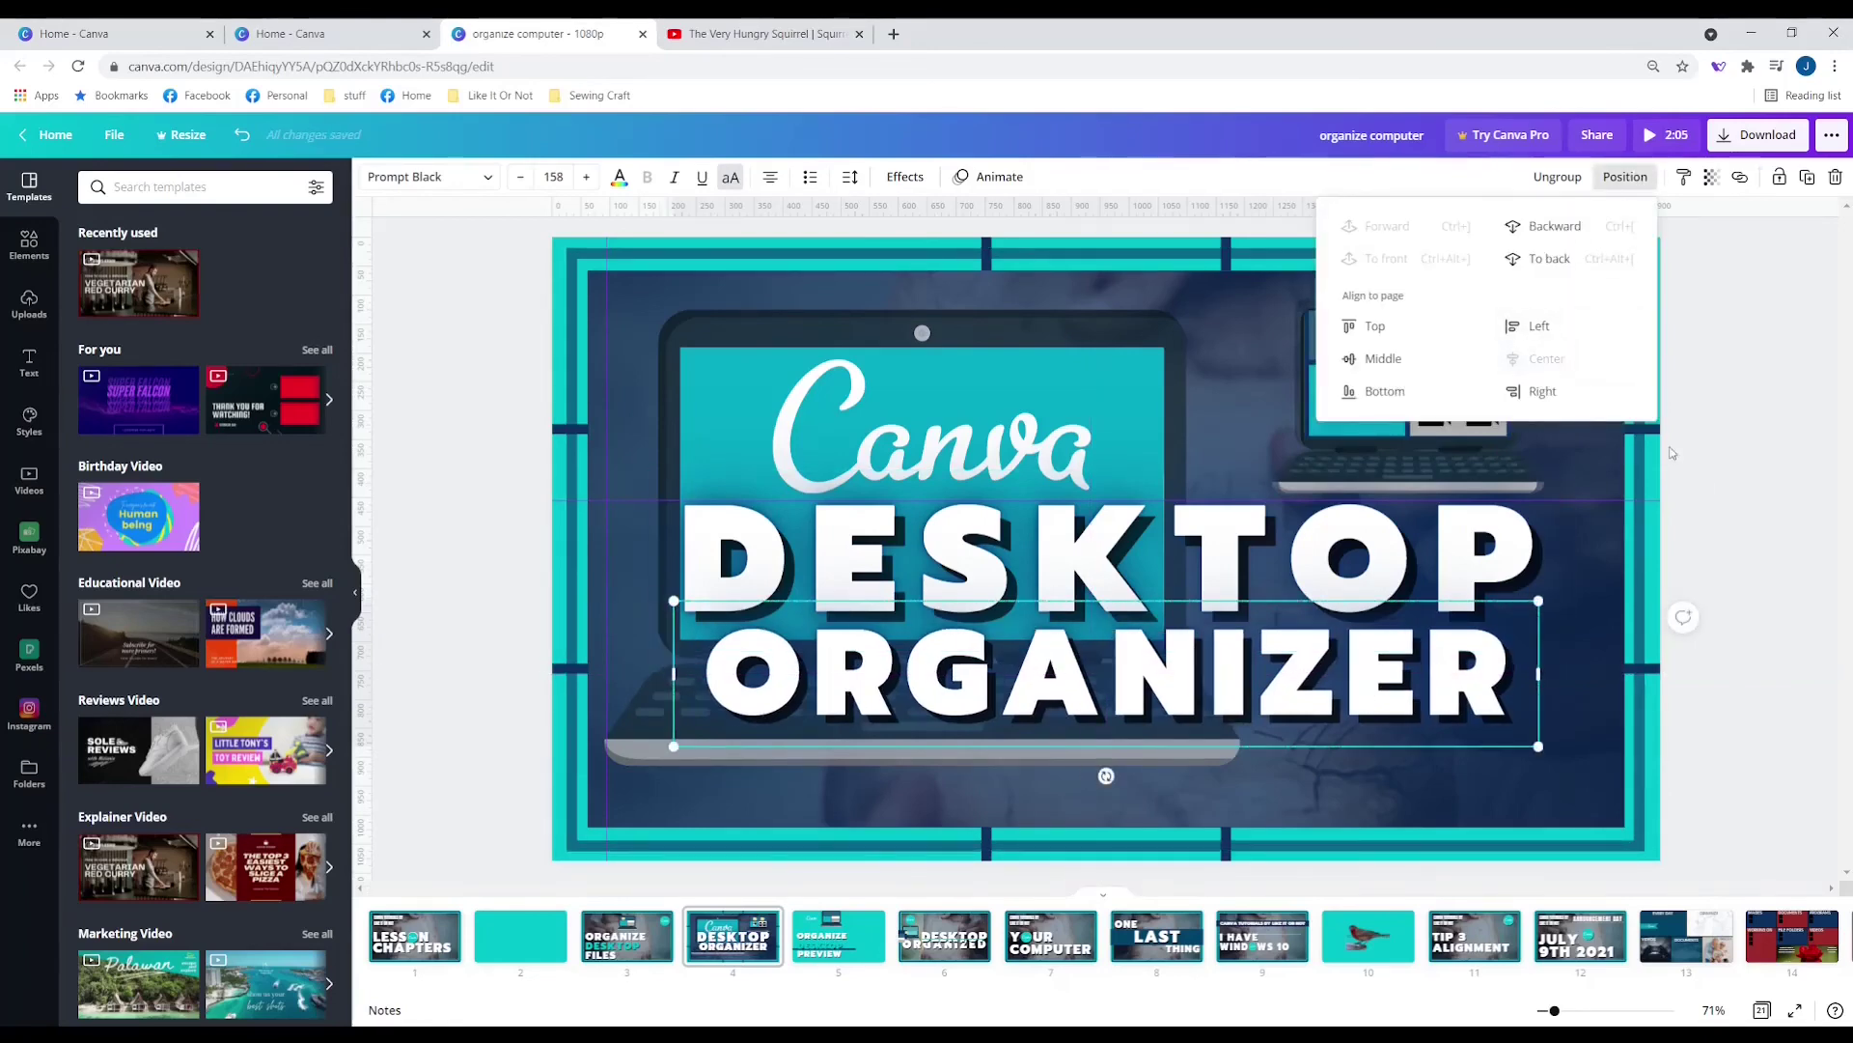